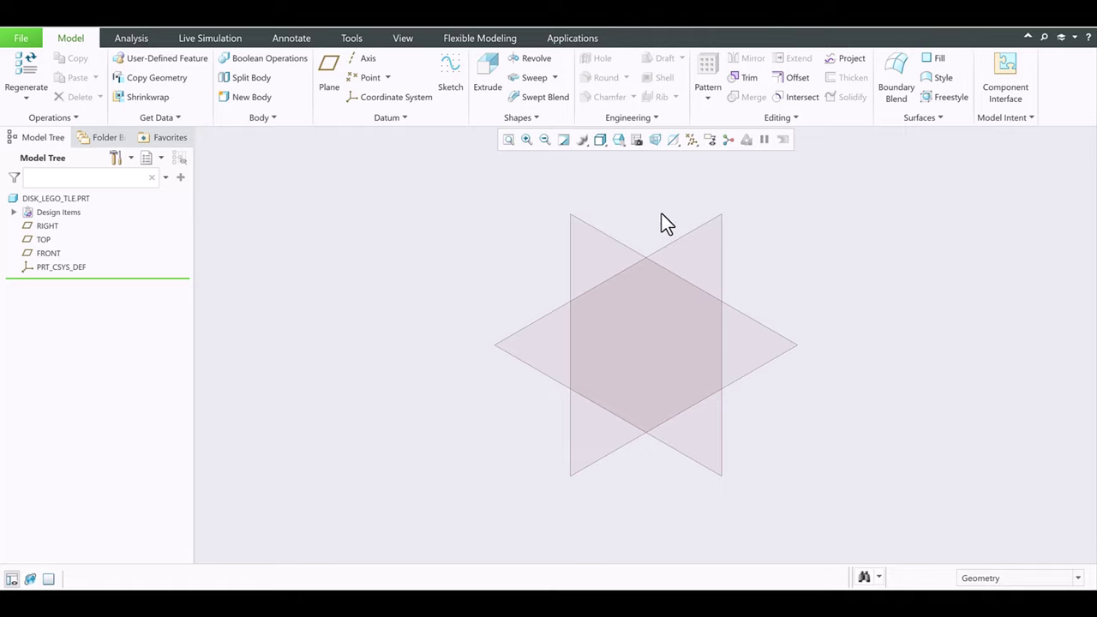
# - Highlight the RIGHT, TOP and FRONT datum planes one after another to examine their orientation, and clear the selection
pyautogui.moveTo(655, 216)
pyautogui.mouseDown(button='middle')
pyautogui.moveTo(657, 198)
pyautogui.moveTo(659, 218)
pyautogui.mouseUp(button='middle')
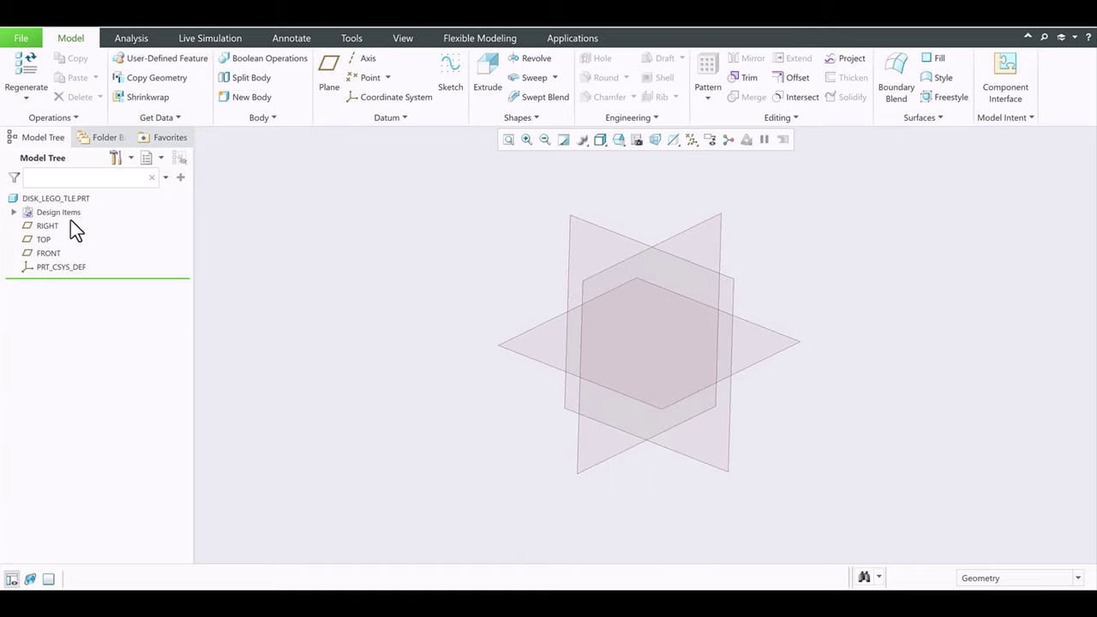
pyautogui.click(44, 226)
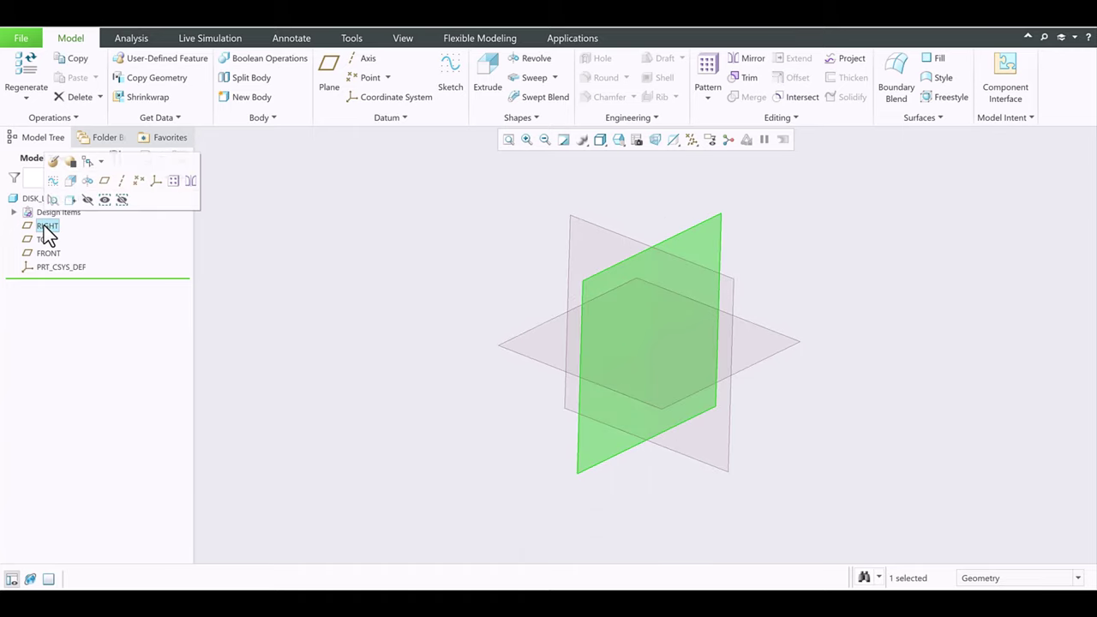
pyautogui.click(44, 241)
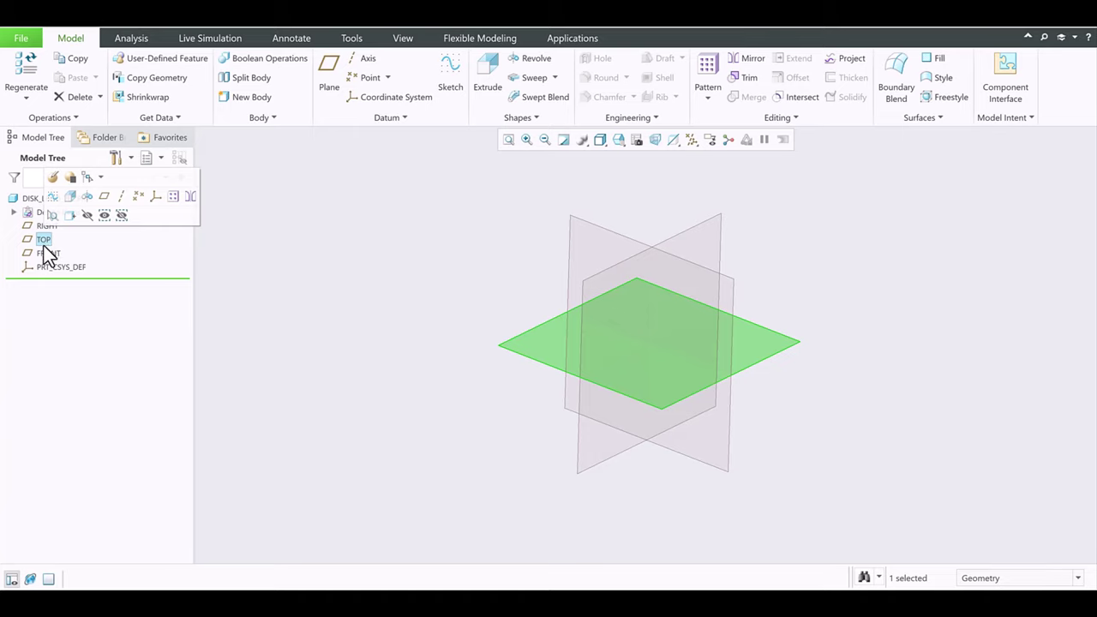
pyautogui.click(45, 251)
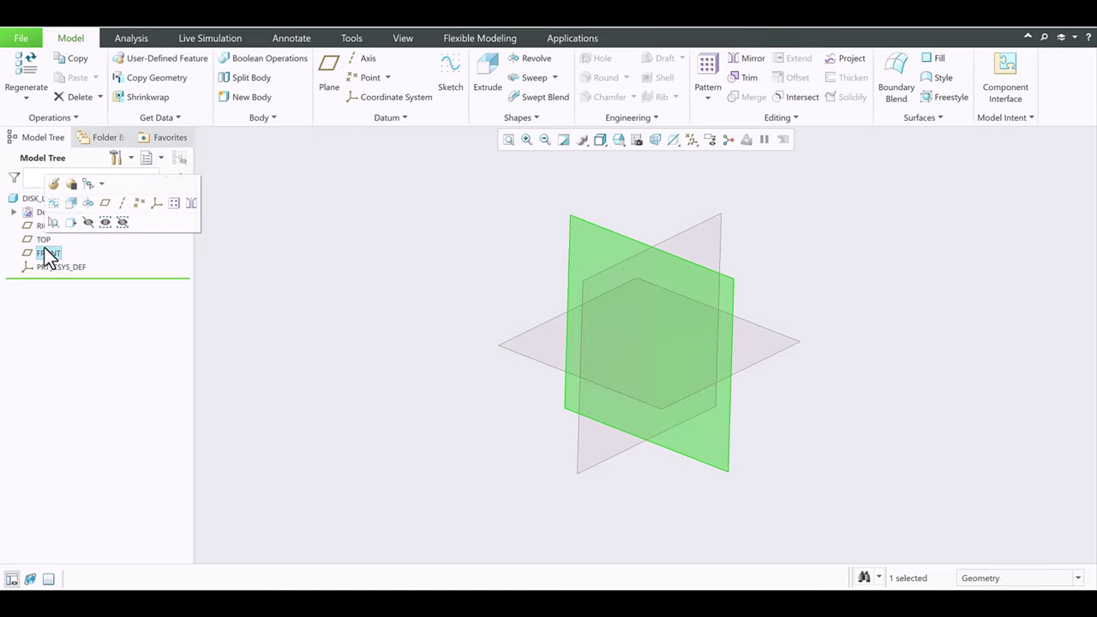
pyautogui.click(482, 240)
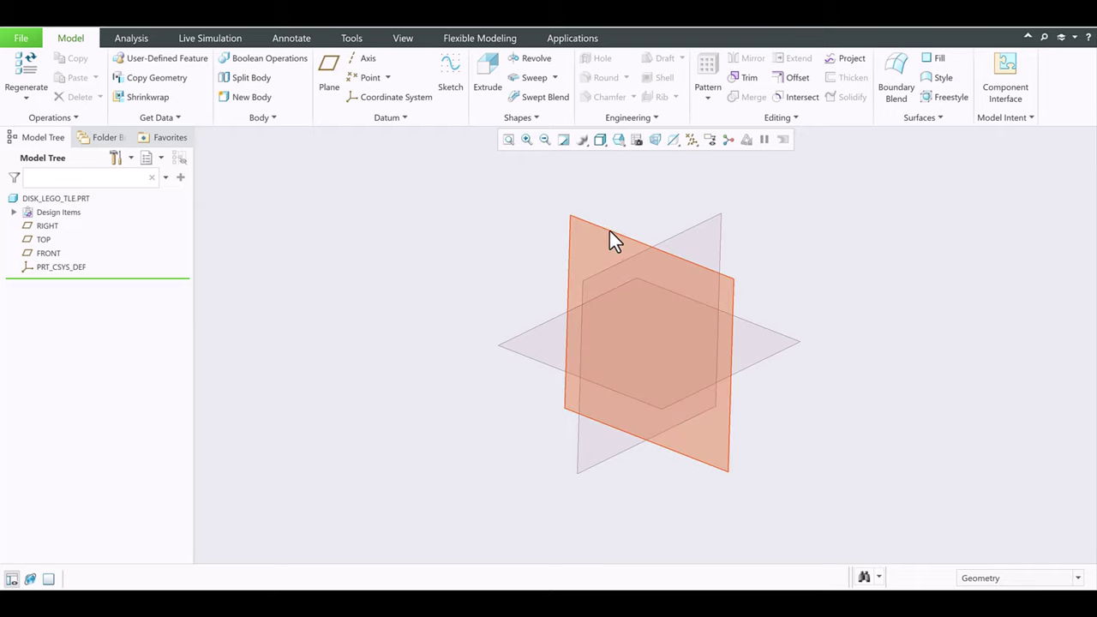
# - Start an Extrude on the TOP plane and sketch a circle about 101 in diameter centred on the origin, viewed normal to the sketch
pyautogui.click(492, 65)
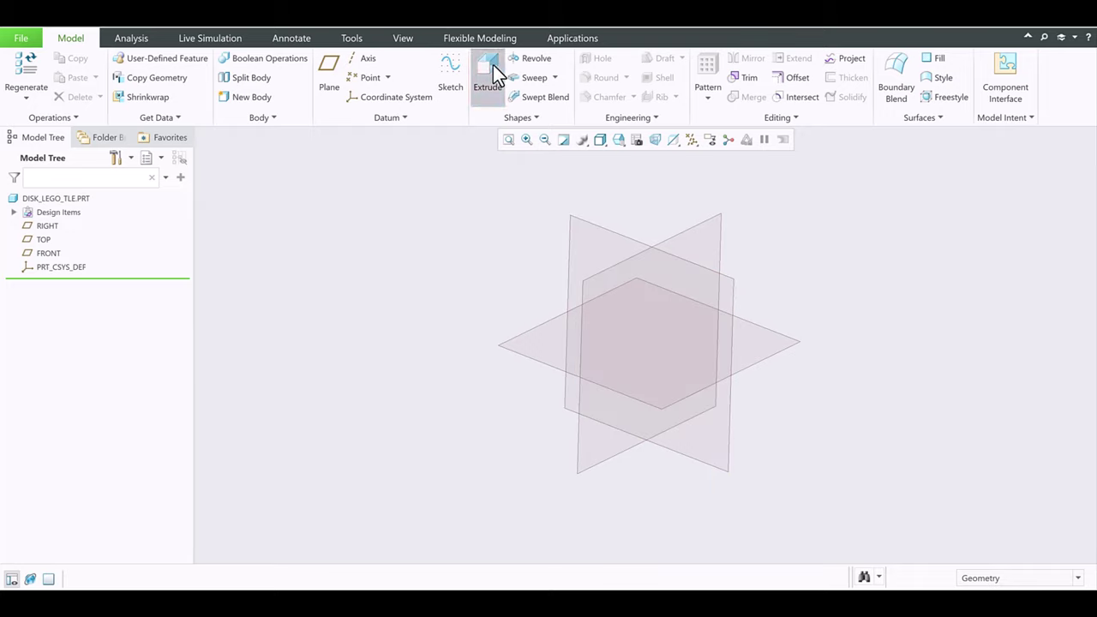
pyautogui.click(43, 239)
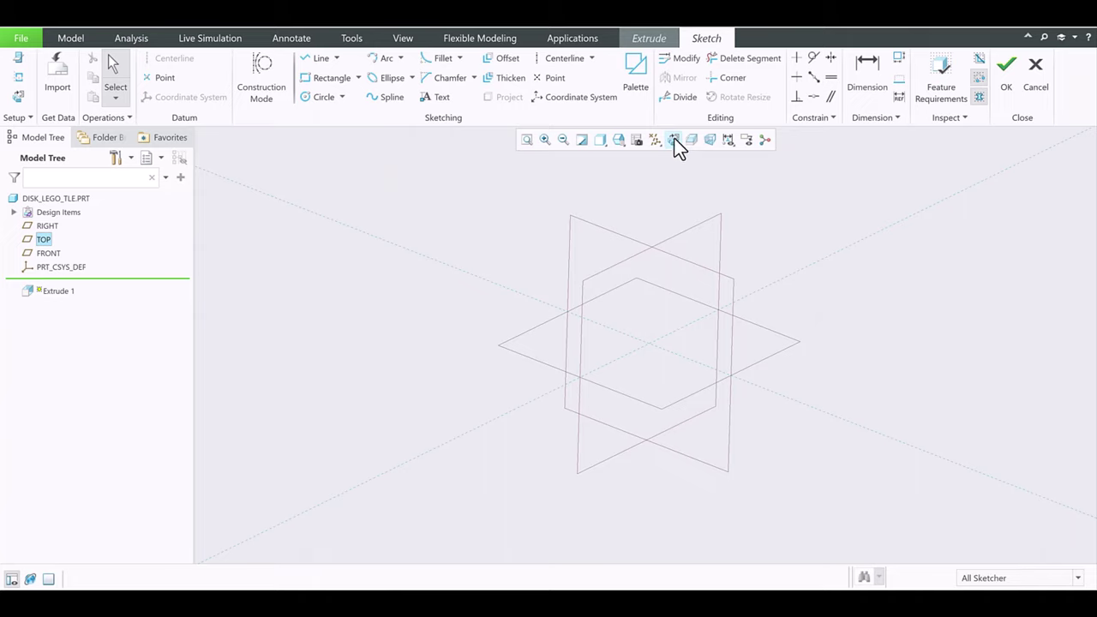
pyautogui.click(674, 139)
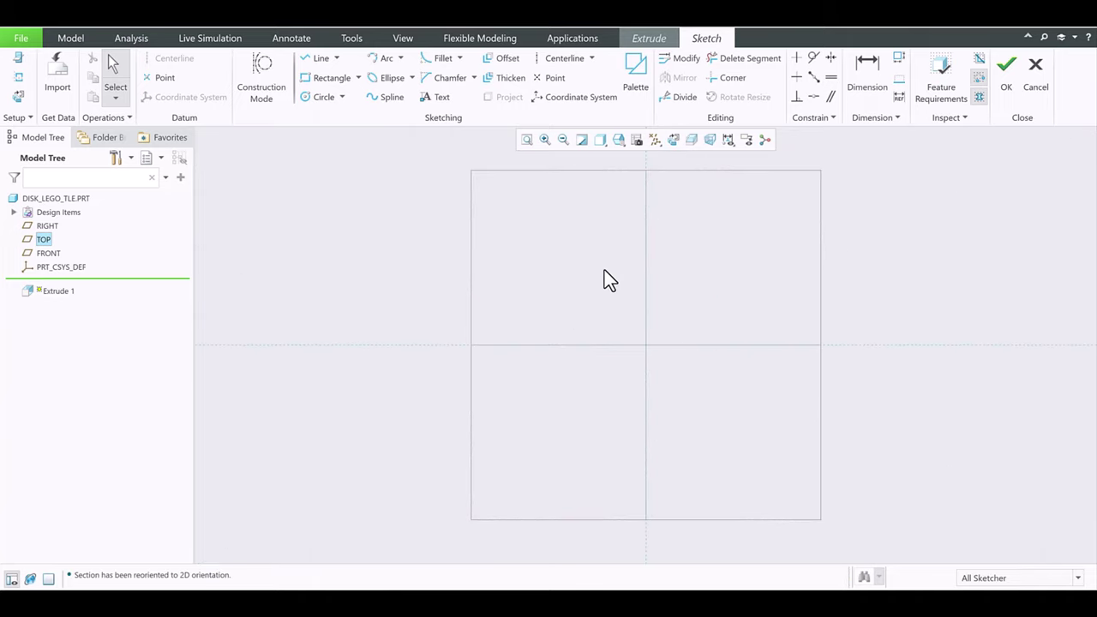
pyautogui.click(316, 98)
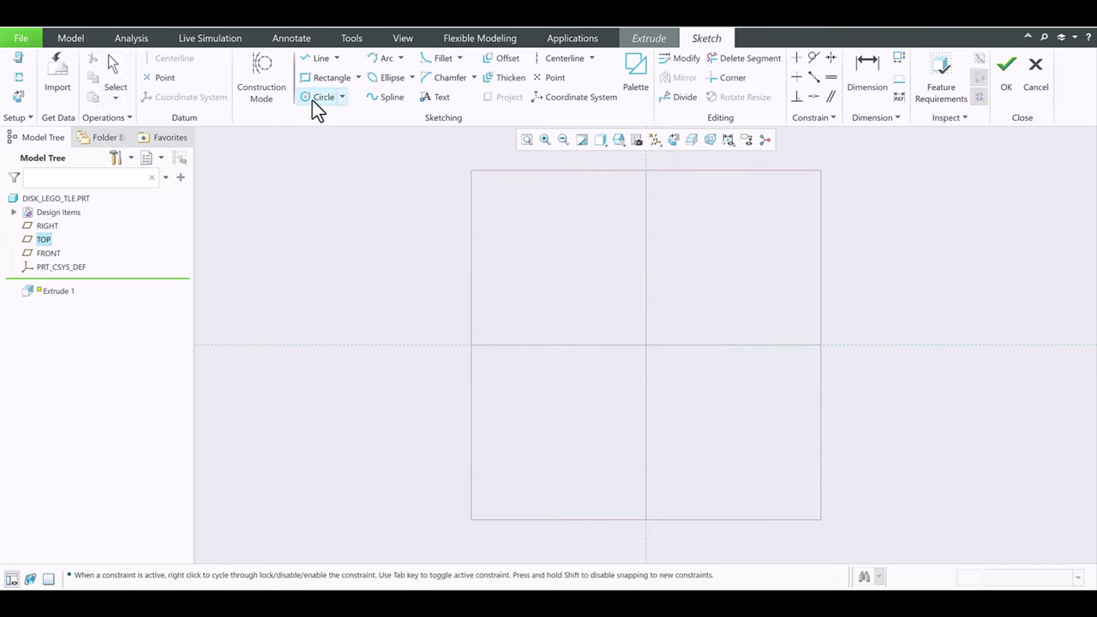
pyautogui.click(645, 344)
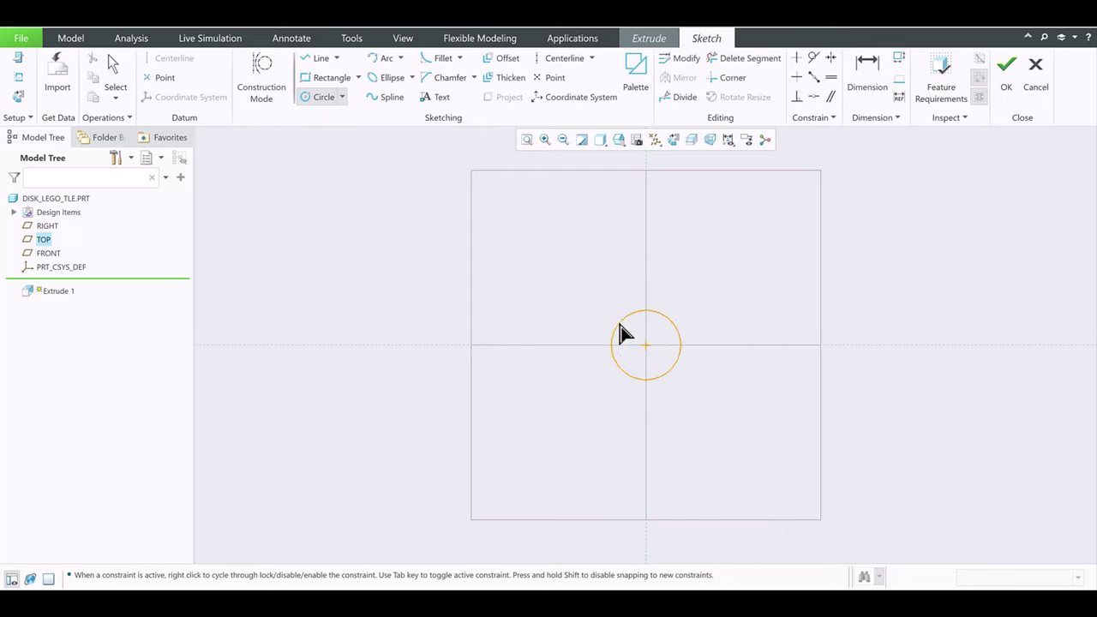
pyautogui.click(622, 332)
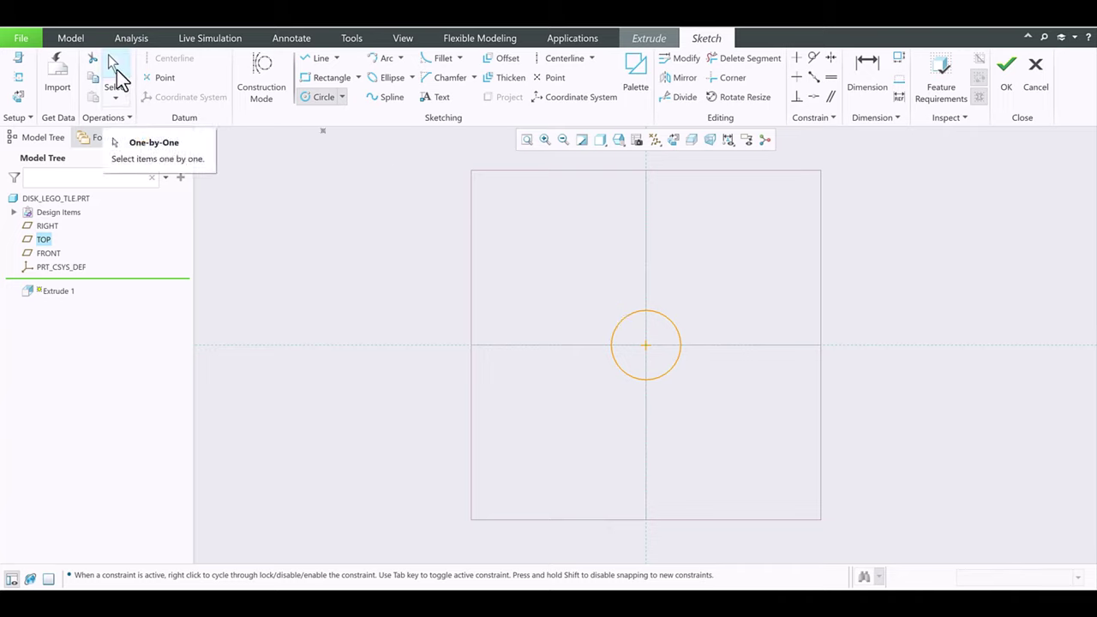
pyautogui.middleClick(599, 294)
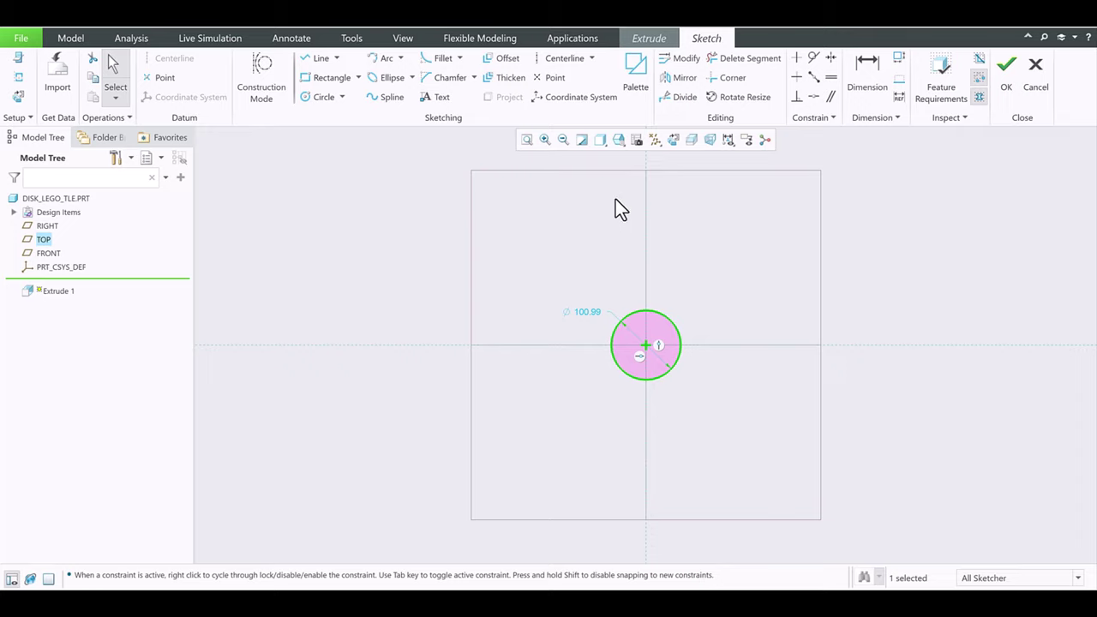
# - Set the circle's diameter to 1.25
pyautogui.doubleClick(586, 312)
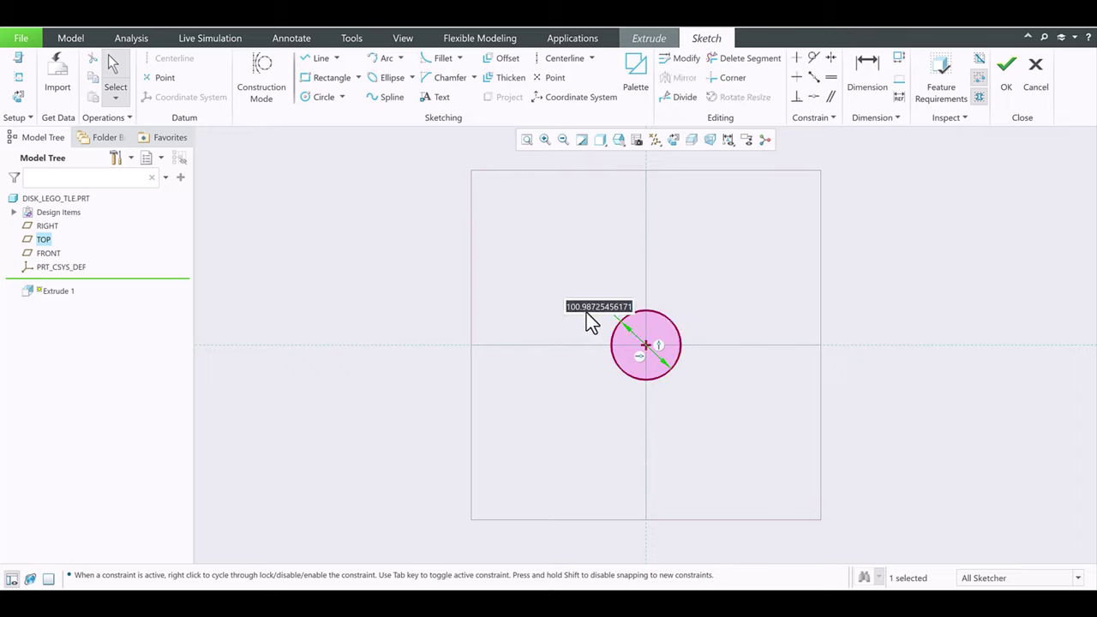
pyautogui.write('1.25')
pyautogui.press('Return')
pyautogui.click(674, 144)
pyautogui.click(526, 139)
pyautogui.click(690, 361)
pyautogui.scroll(-3, 766, 416)
pyautogui.scroll(5, 771, 414)
pyautogui.scroll(-3, 760, 416)
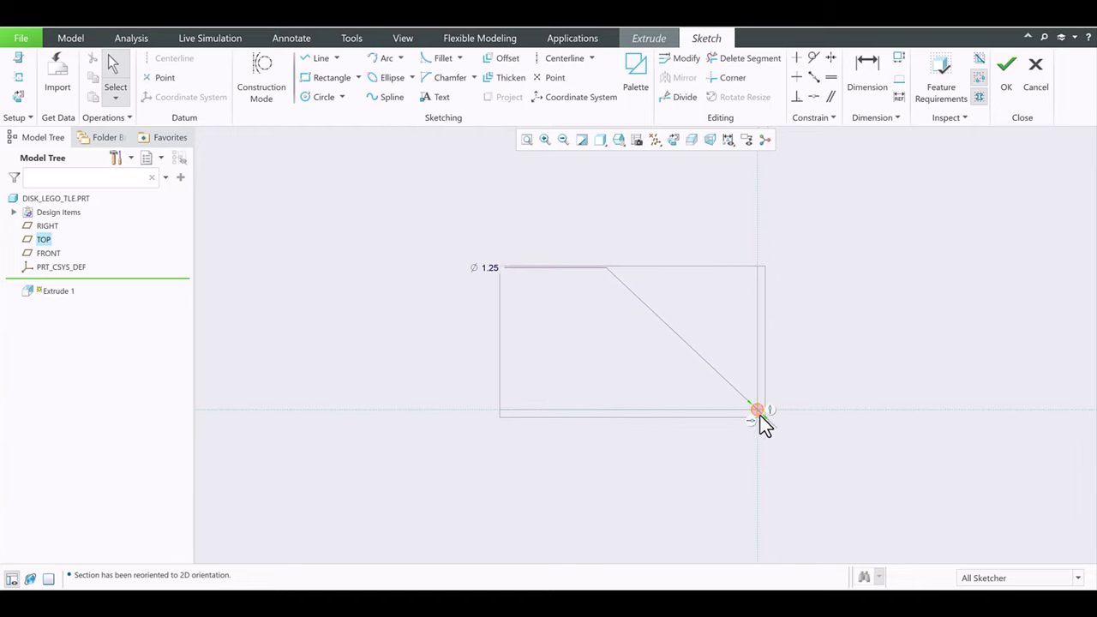
pyautogui.scroll(3, 760, 417)
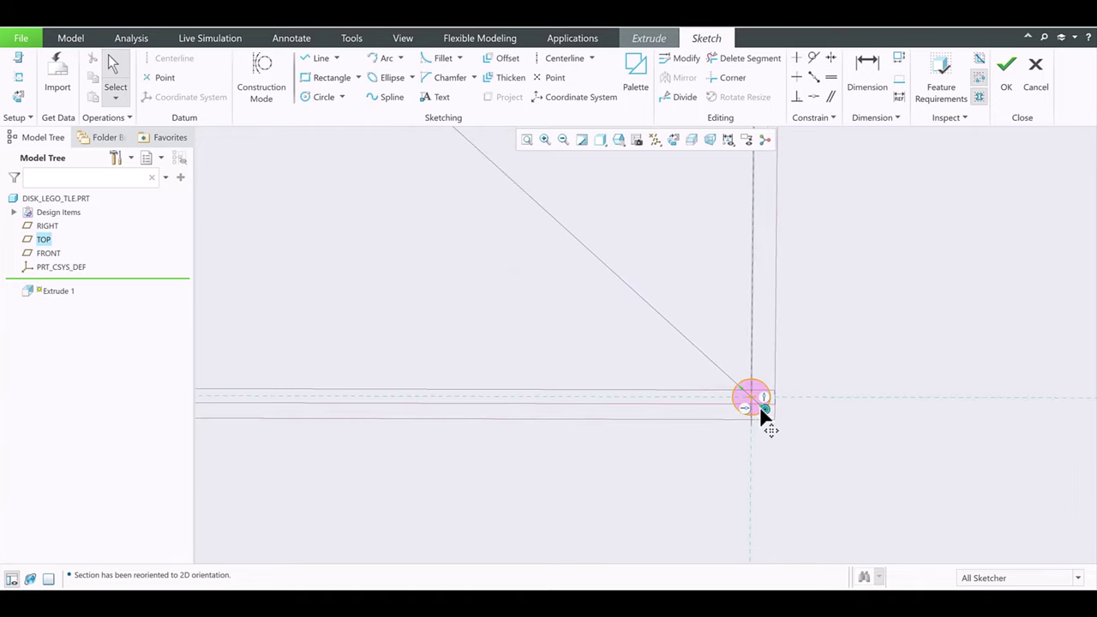
pyautogui.scroll(2, 759, 403)
pyautogui.moveTo(752, 412); pyautogui.dragTo(737, 384, button='middle')
pyautogui.scroll(-3, 752, 400)
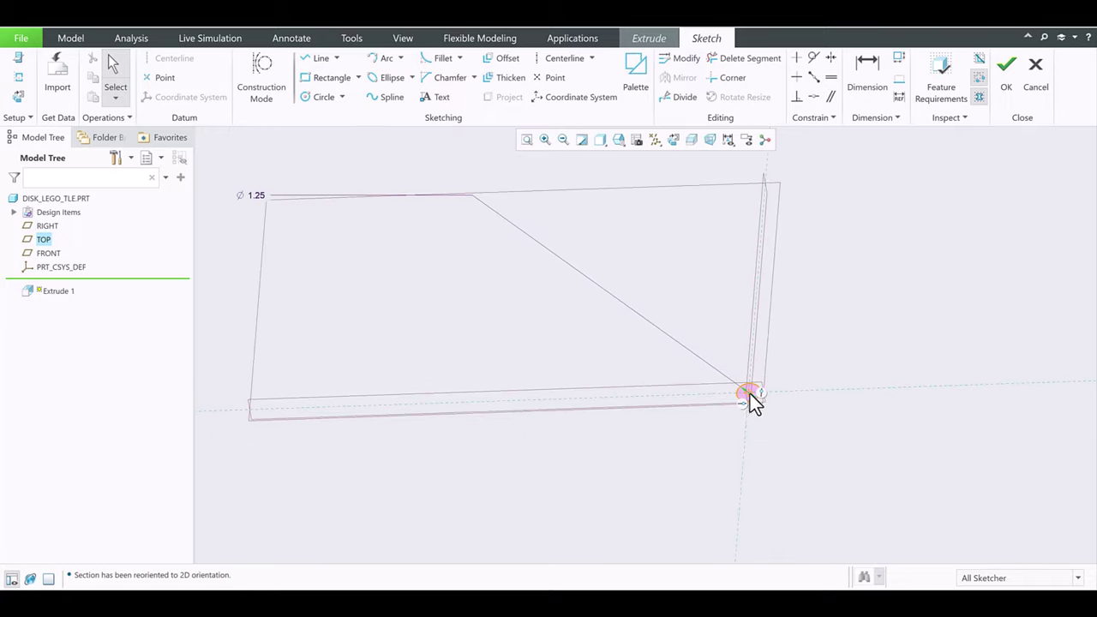
# - Move the circle's diameter dimension text close to the circle and fit the sketch in the view
pyautogui.click(257, 196)
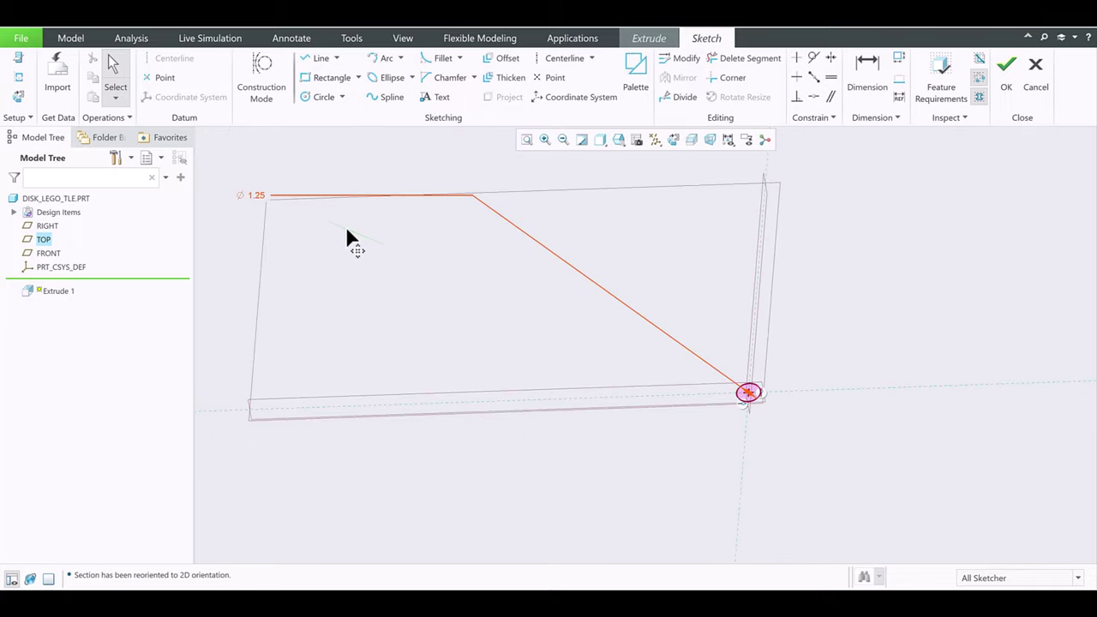
pyautogui.moveTo(691, 363); pyautogui.dragTo(737, 375)
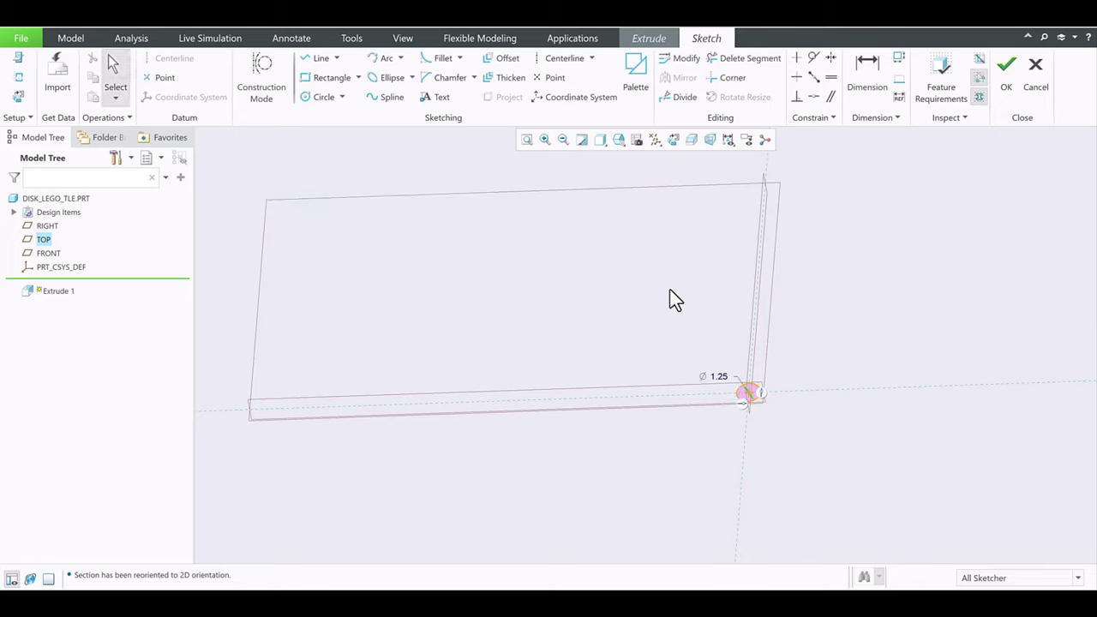
pyautogui.click(528, 140)
pyautogui.moveTo(695, 330)
pyautogui.mouseDown(button='middle')
pyautogui.moveTo(698, 318)
pyautogui.moveTo(727, 325)
pyautogui.moveTo(710, 324)
pyautogui.mouseUp(button='middle')
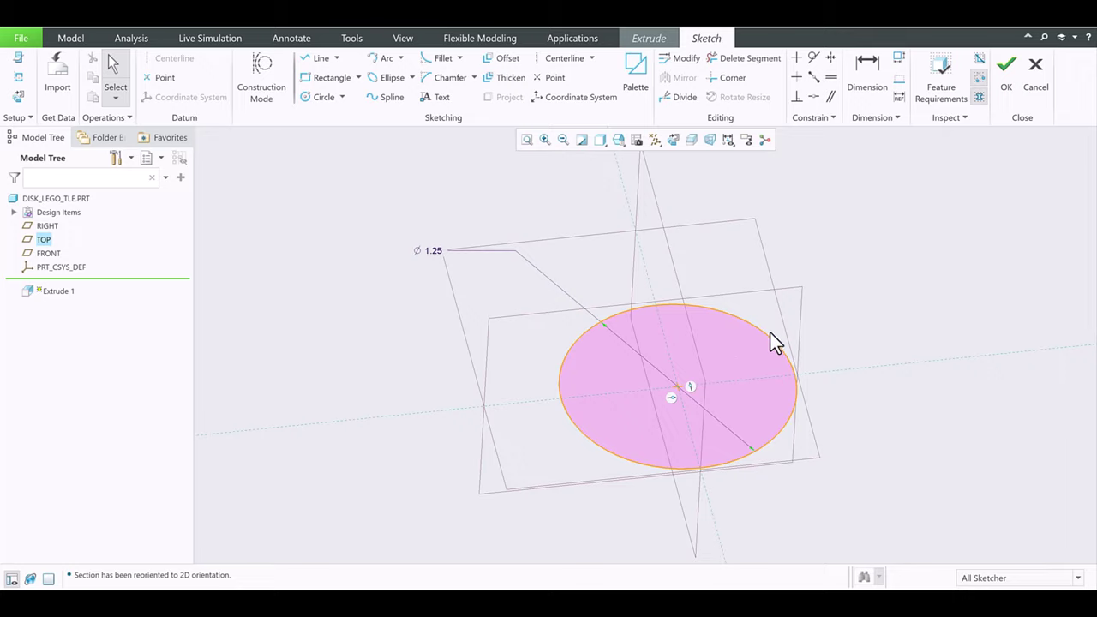
pyautogui.moveTo(836, 311)
pyautogui.mouseDown(button='middle')
pyautogui.moveTo(823, 294)
pyautogui.moveTo(814, 330)
pyautogui.mouseUp(button='middle')
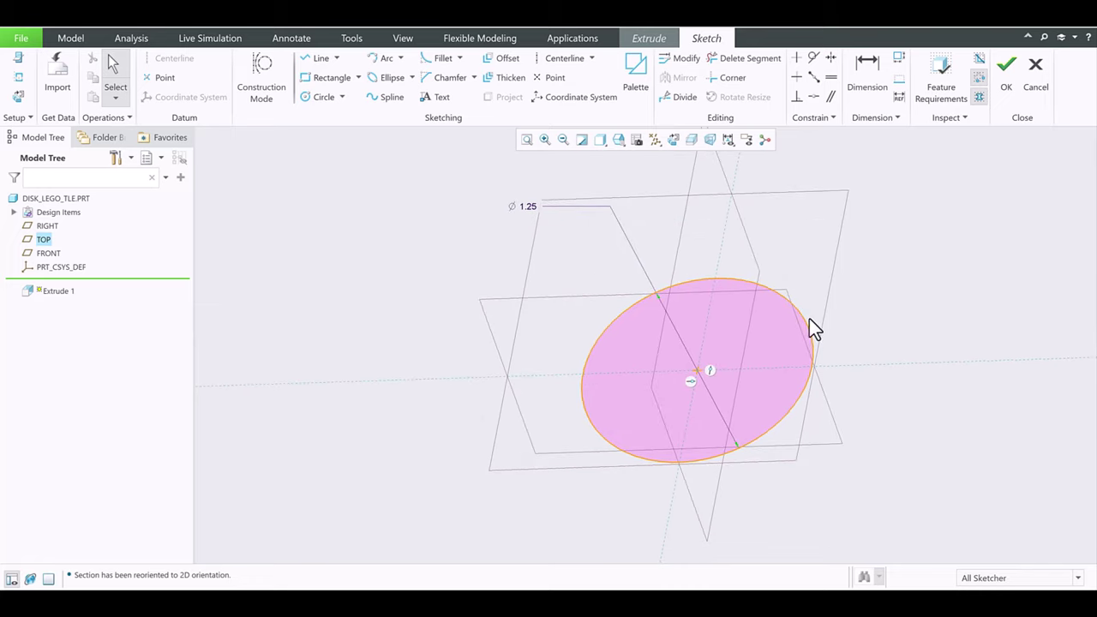
# - Finish the sketch and extrude the circle as a solid with a depth of 0.125
pyautogui.click(1000, 94)
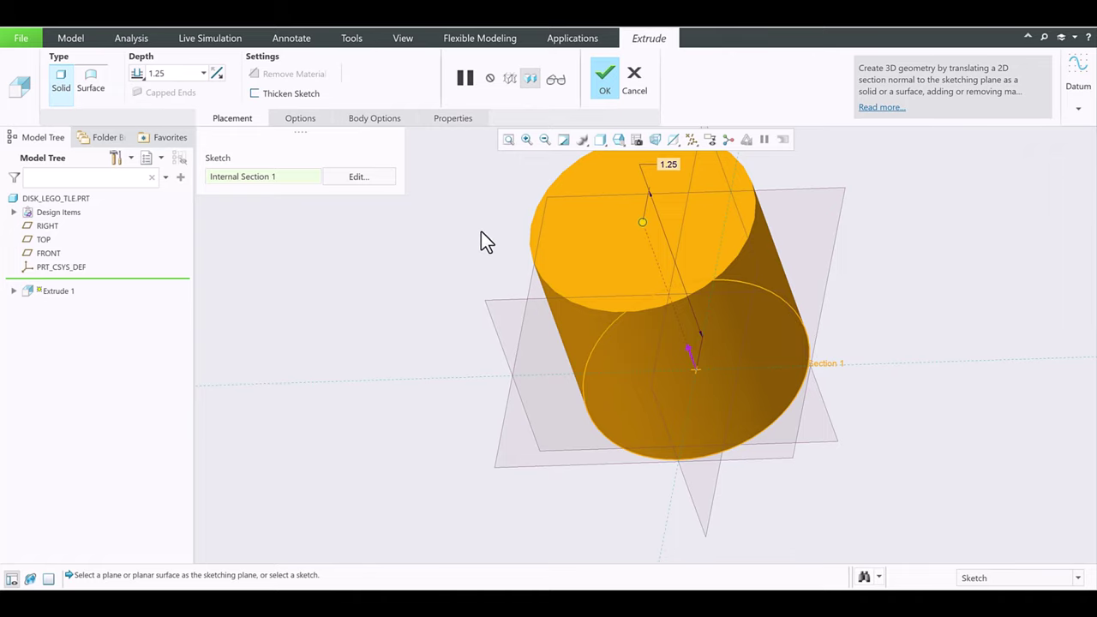
pyautogui.scroll(-2, 529, 264)
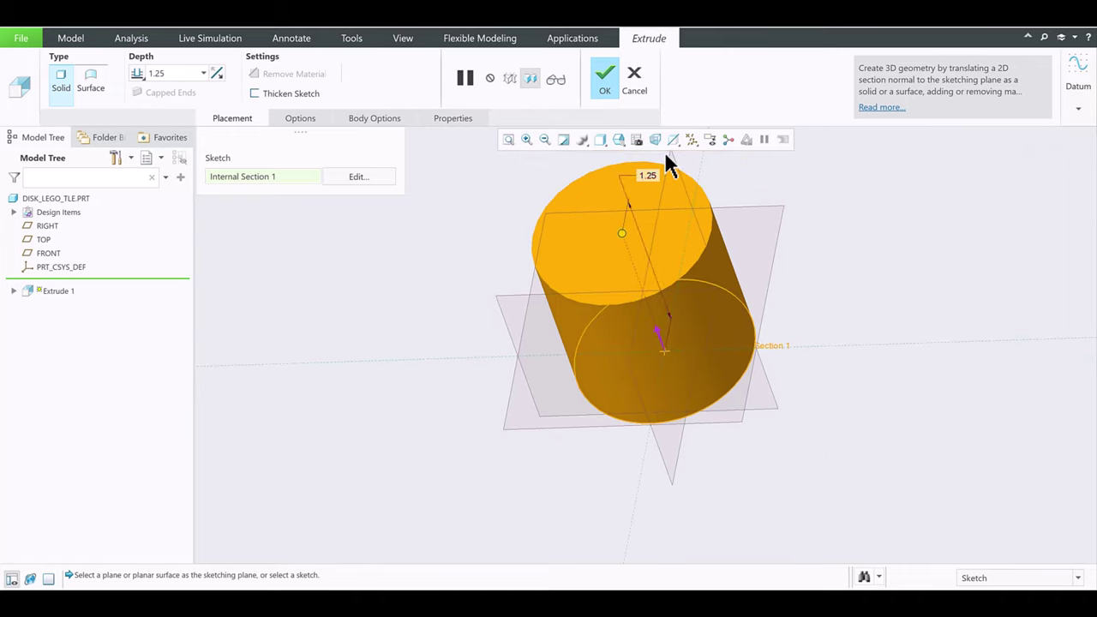
pyautogui.doubleClick(649, 177)
pyautogui.write('0.125')
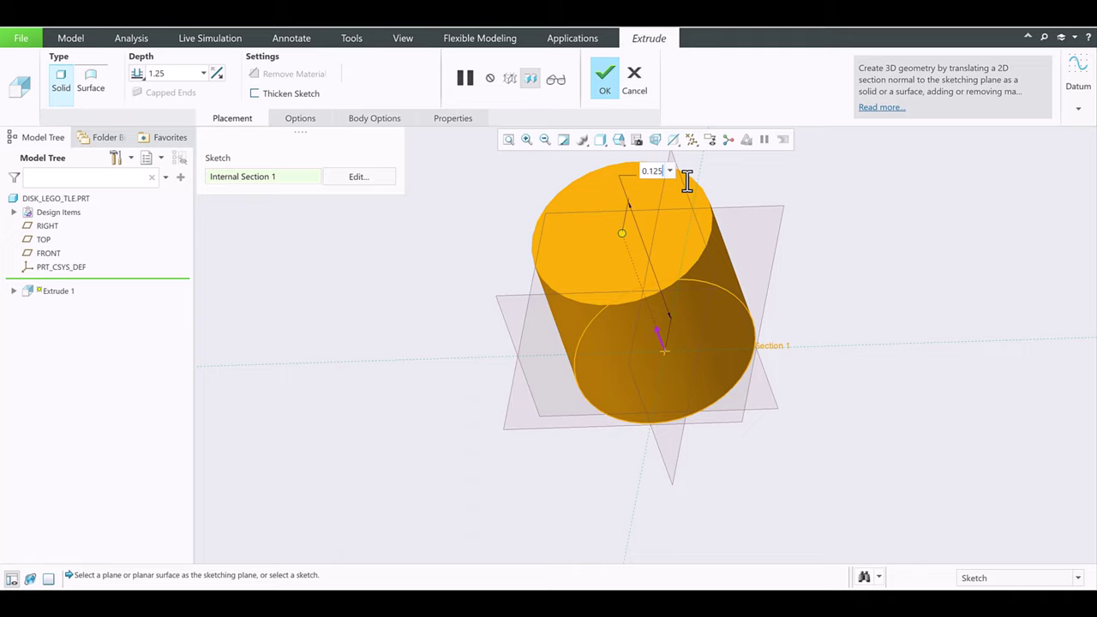
pyautogui.press('Return')
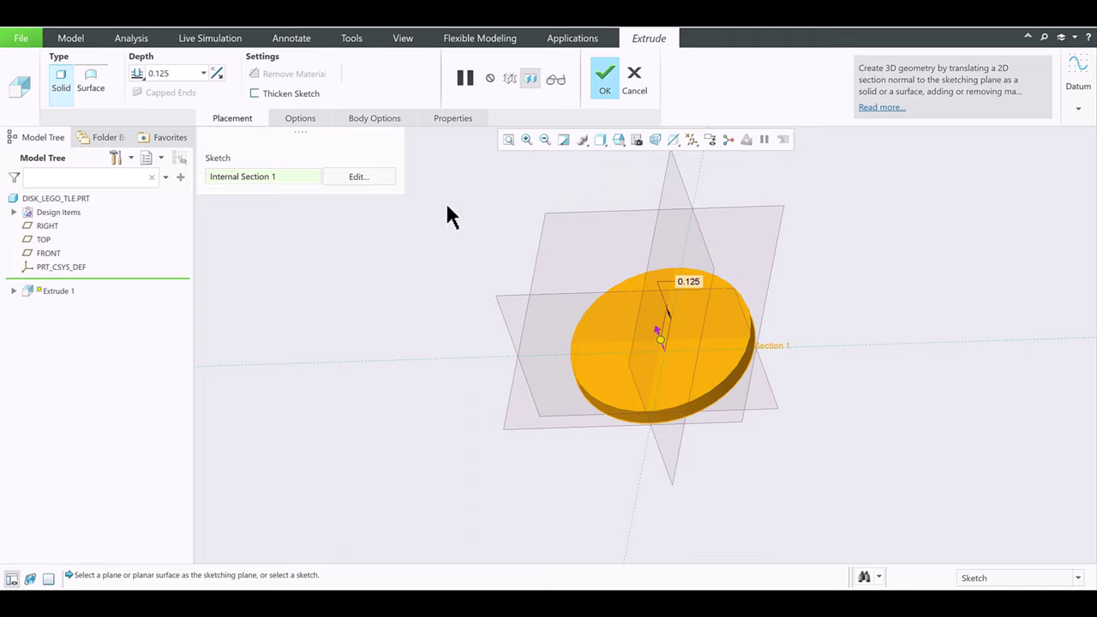
pyautogui.click(604, 77)
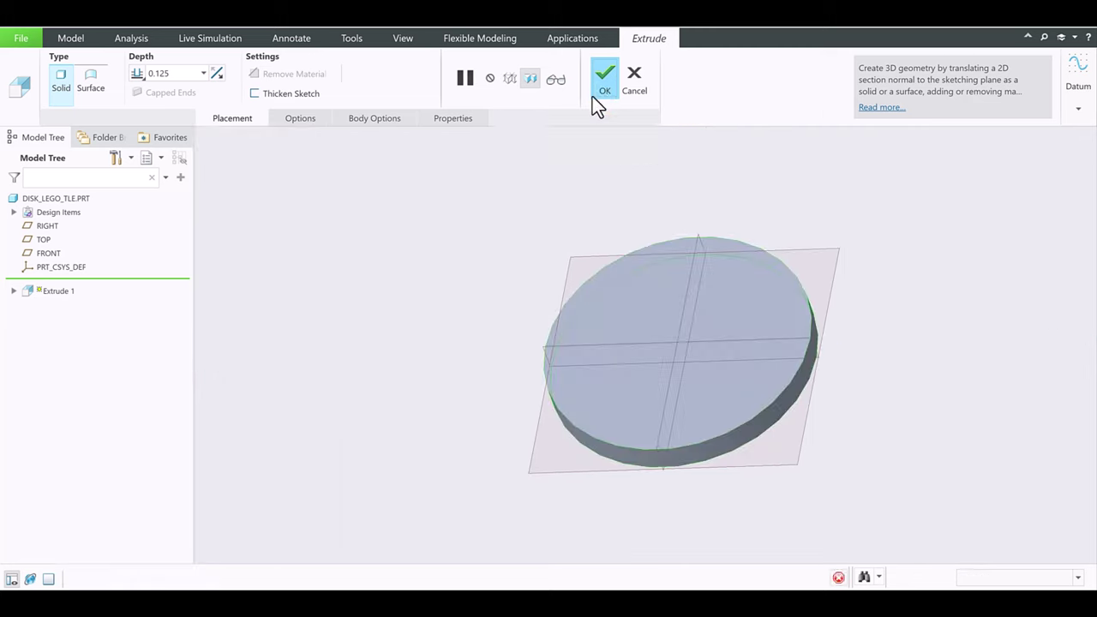
# - Change the disk's display style to Shading With Edges
pyautogui.click(586, 186)
pyautogui.moveTo(622, 277); pyautogui.dragTo(628, 250, button='middle')
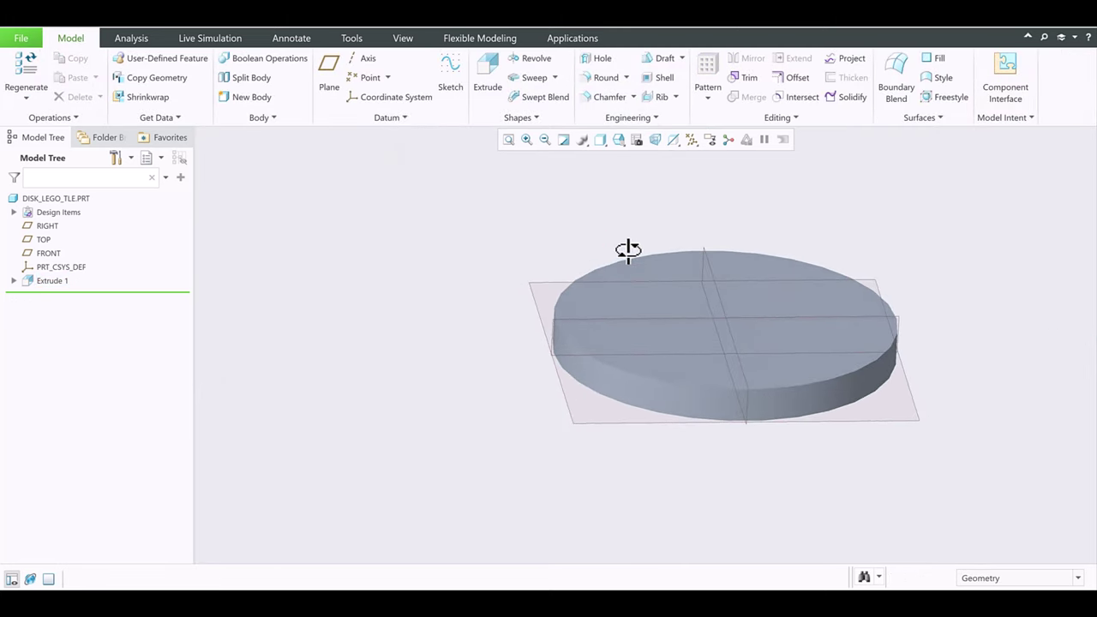
pyautogui.click(602, 139)
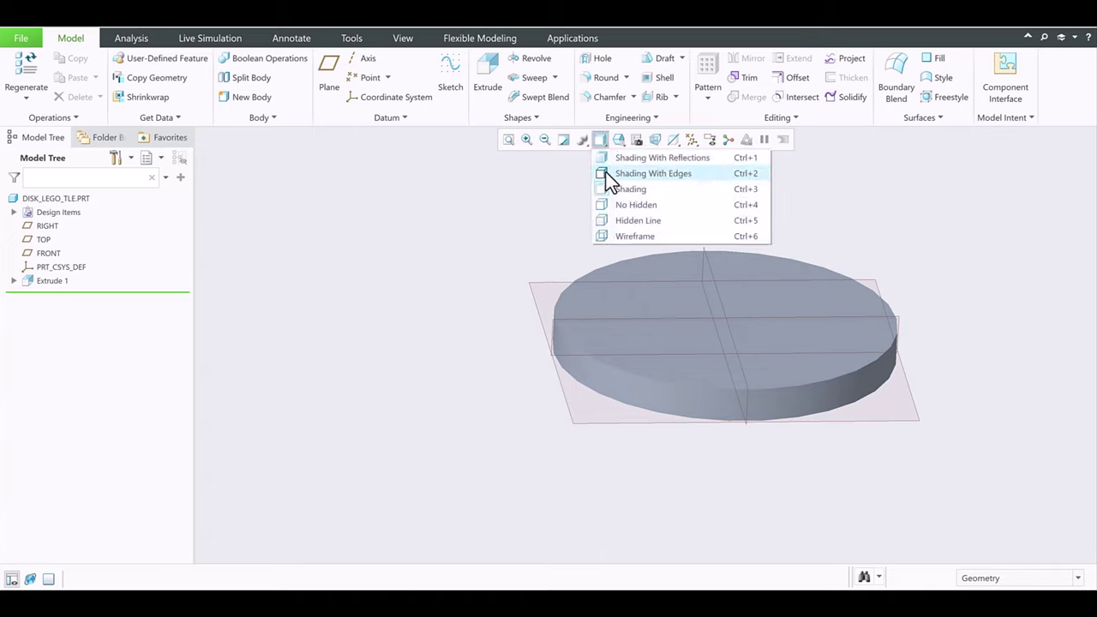
pyautogui.click(606, 172)
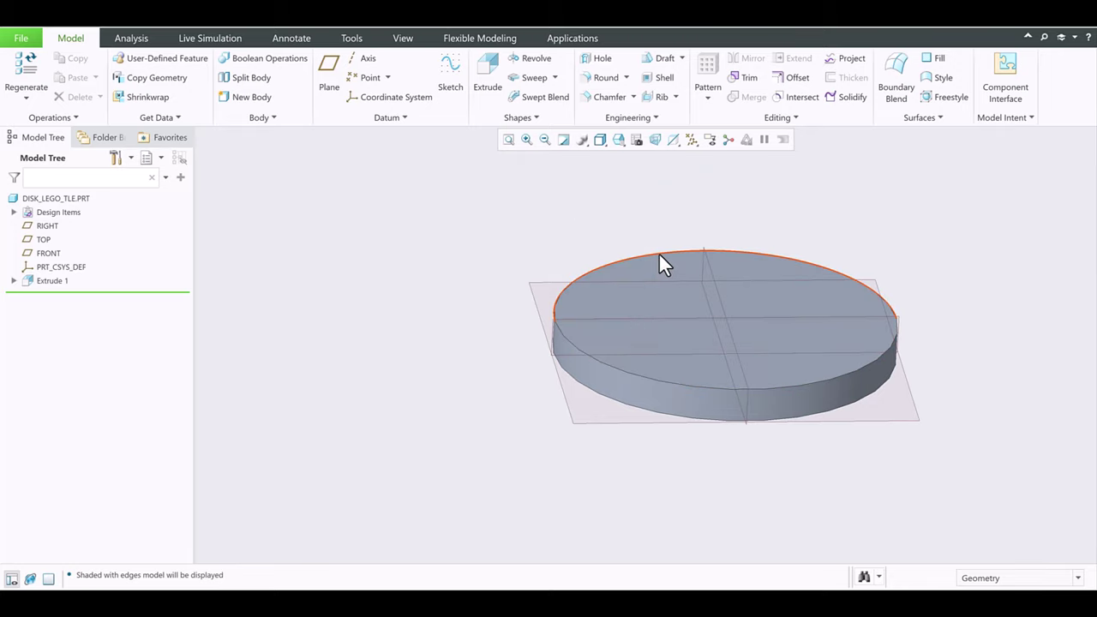
# - Set the model's absolute accuracy to 0.0001 in the model properties and regenerate the part
pyautogui.click(19, 40)
pyautogui.moveTo(41, 249)
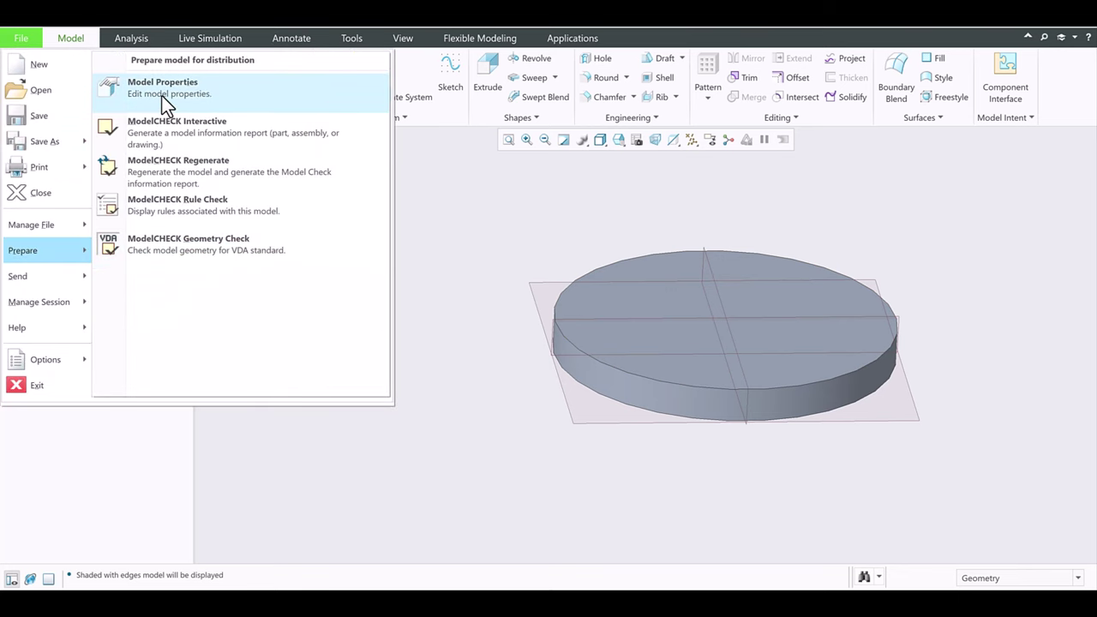
pyautogui.click(162, 93)
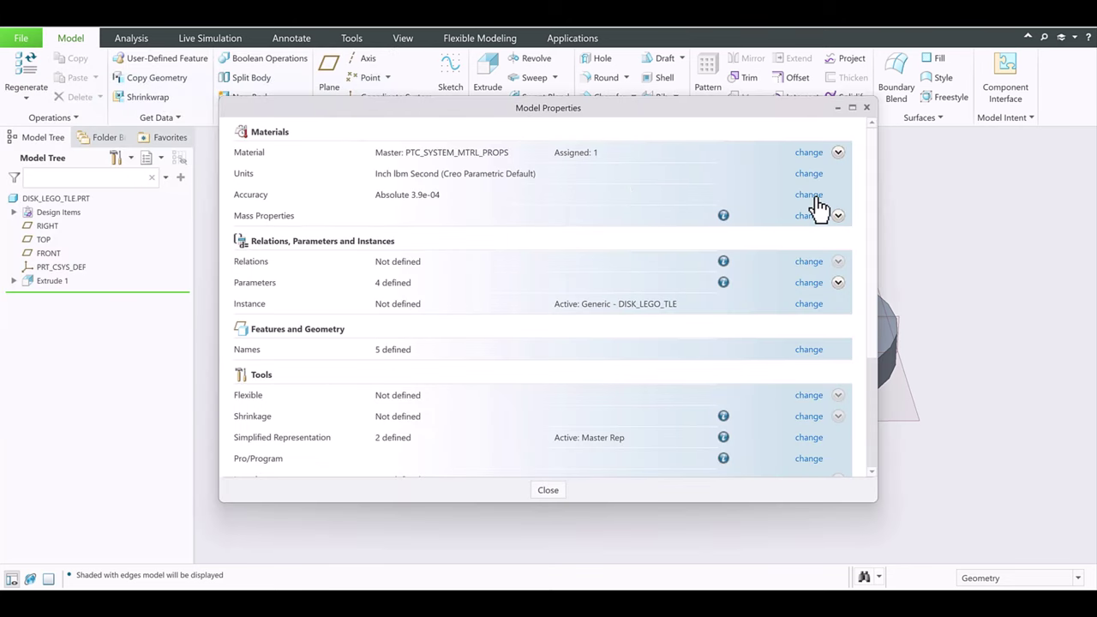
pyautogui.click(817, 199)
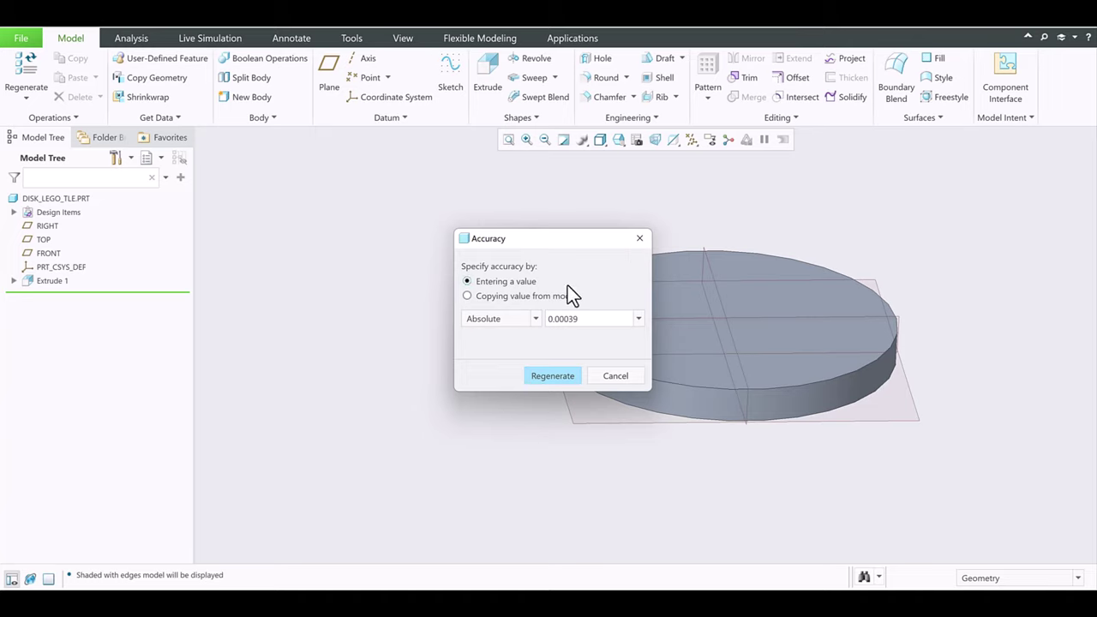
pyautogui.doubleClick(585, 320)
pyautogui.click(612, 317)
pyautogui.press('BackSpace')
pyautogui.press('BackSpace')
pyautogui.write('1')
pyautogui.click(552, 375)
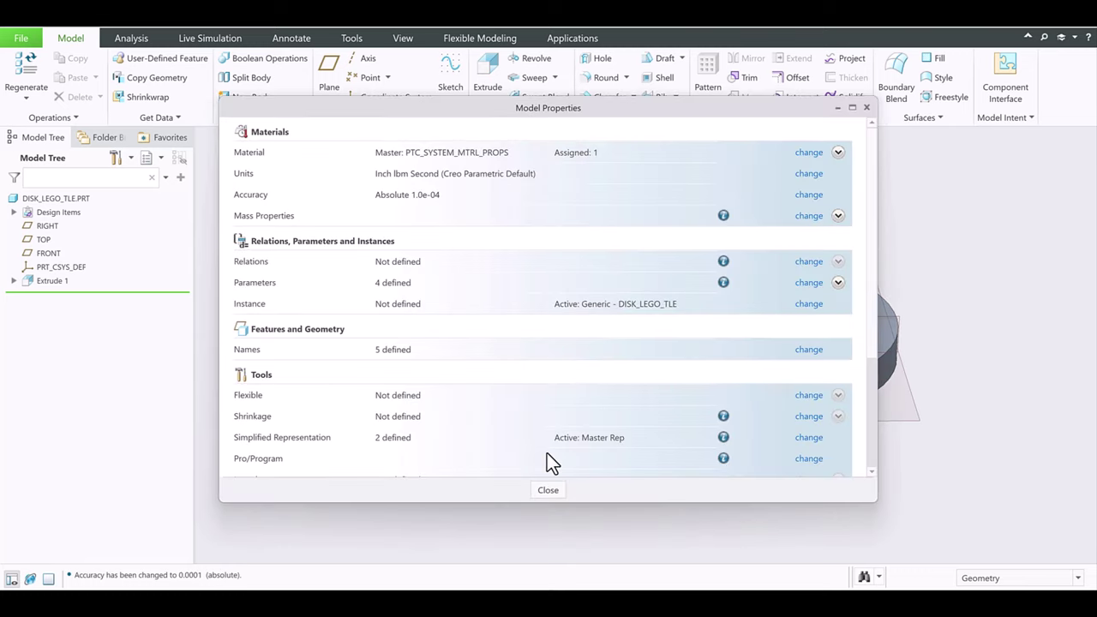
pyautogui.click(549, 491)
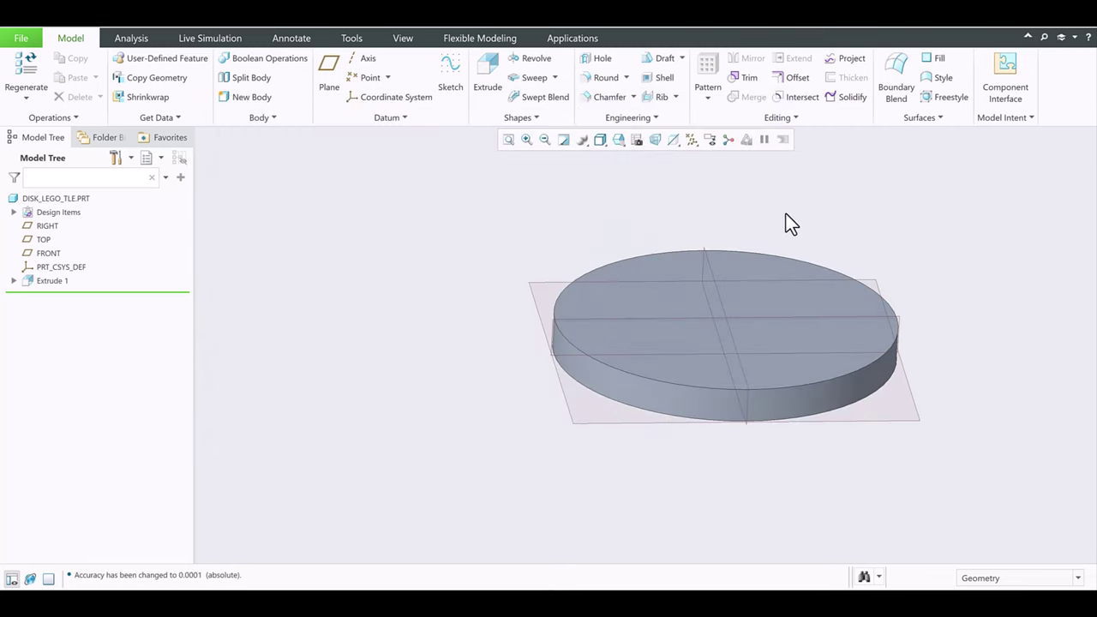
# - Examine the disk in the BACK, BOTTOM, FRONT, LEFT, RIGHT and TOP orientations and return to the default view
pyautogui.scroll(-3, 775, 231)
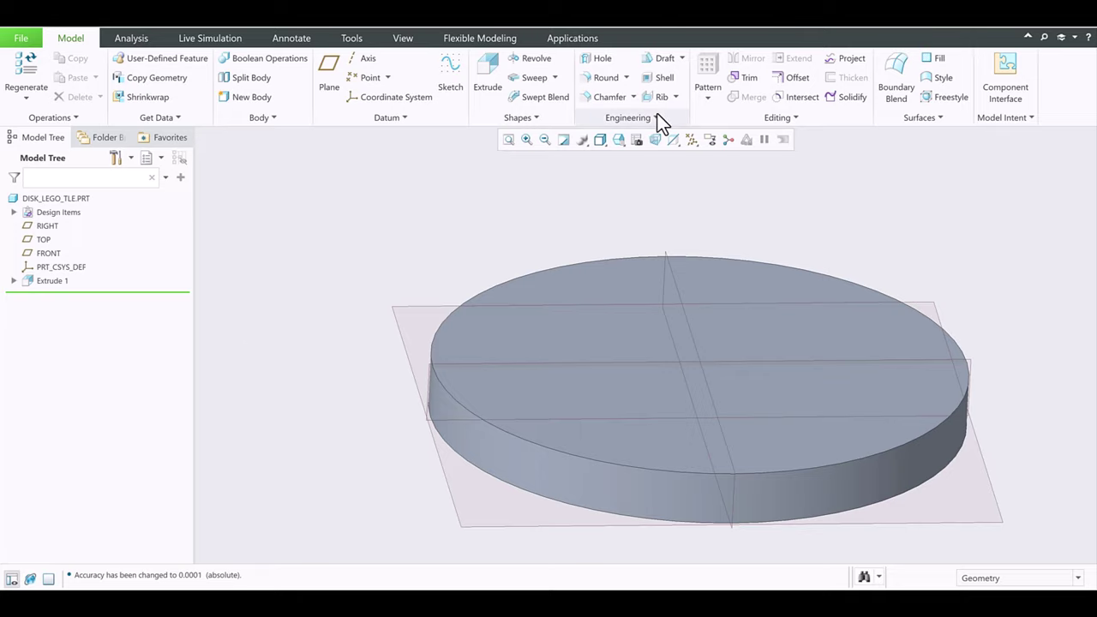
pyautogui.scroll(2, 574, 202)
pyautogui.click(619, 141)
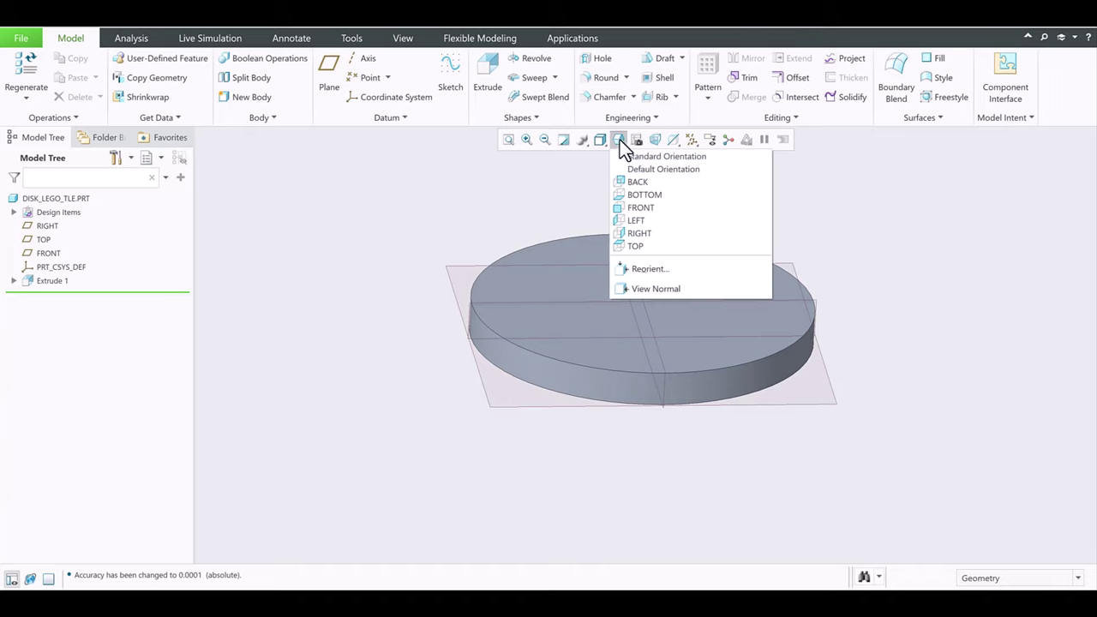
pyautogui.click(654, 178)
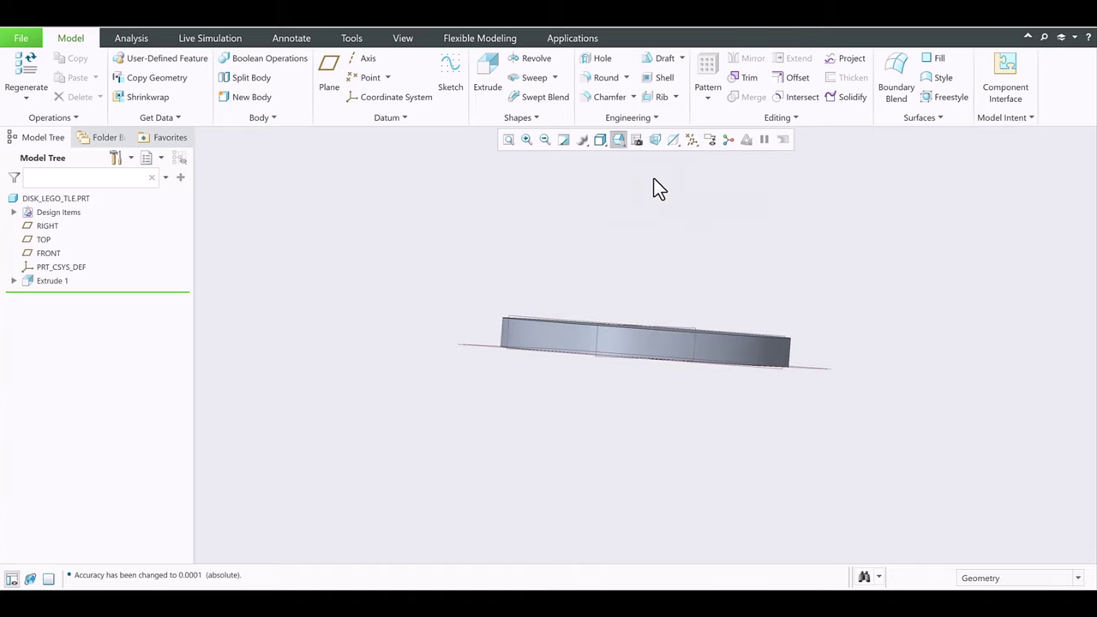
pyautogui.click(617, 141)
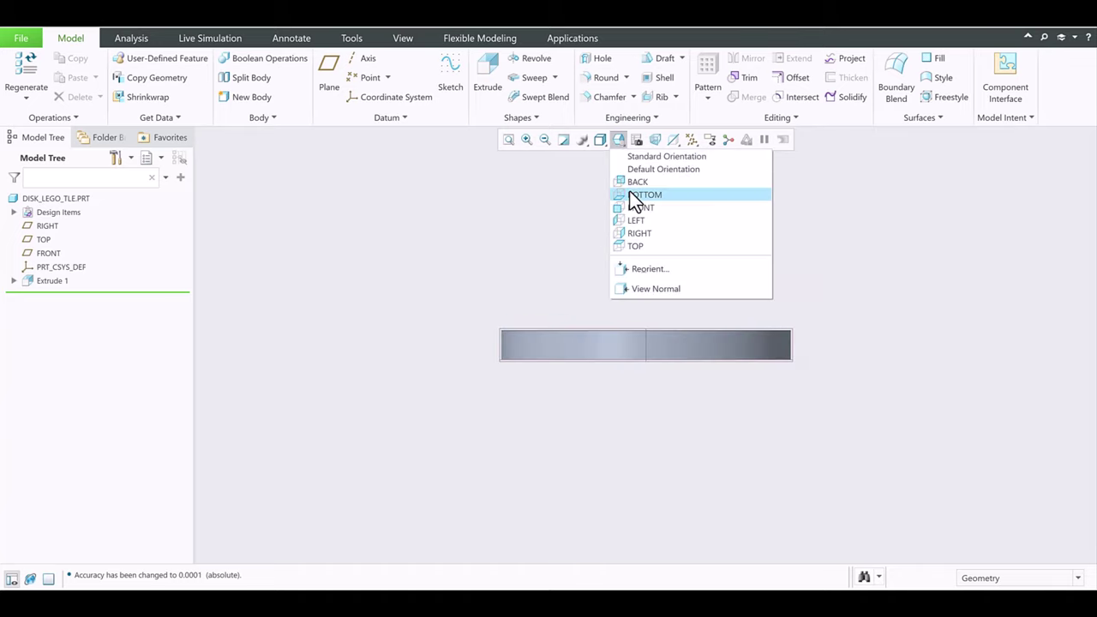
pyautogui.click(638, 195)
pyautogui.click(620, 140)
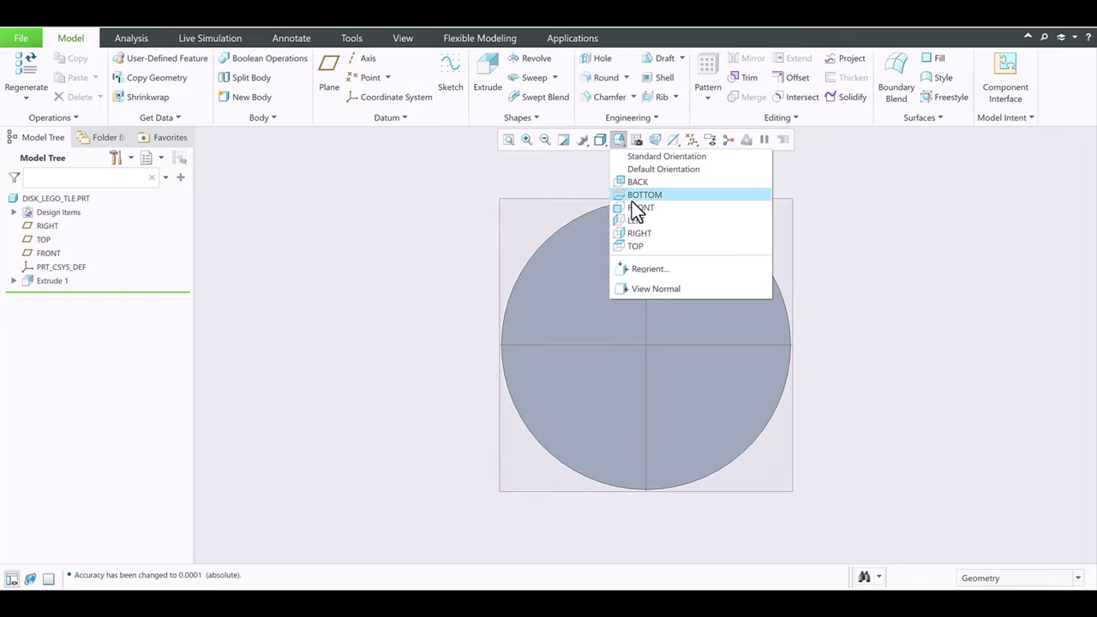
pyautogui.click(631, 206)
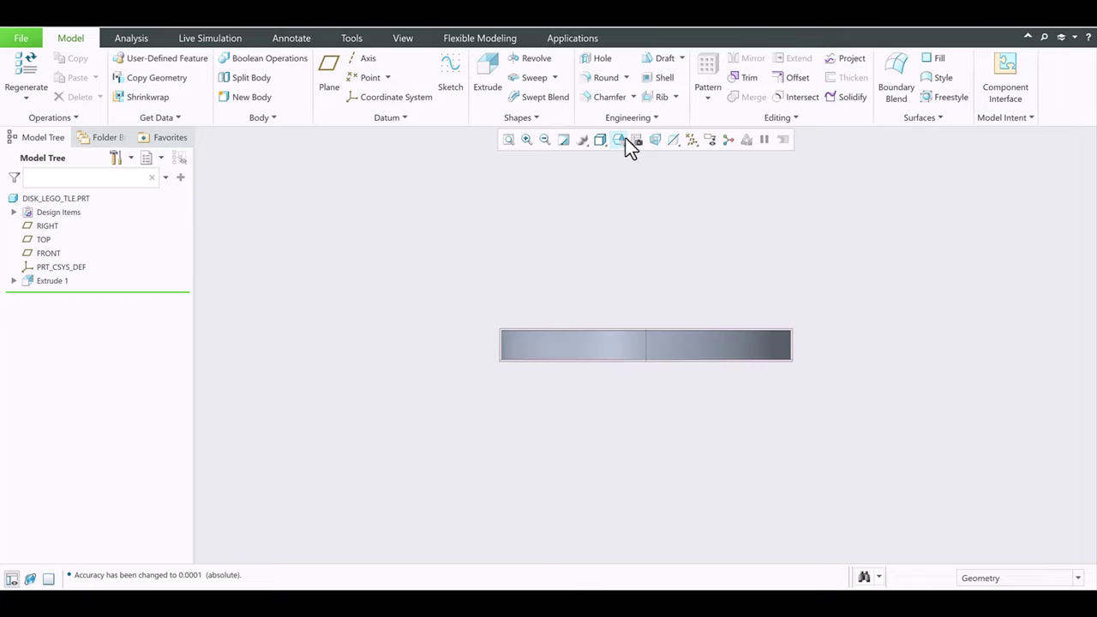
pyautogui.click(620, 141)
pyautogui.click(634, 221)
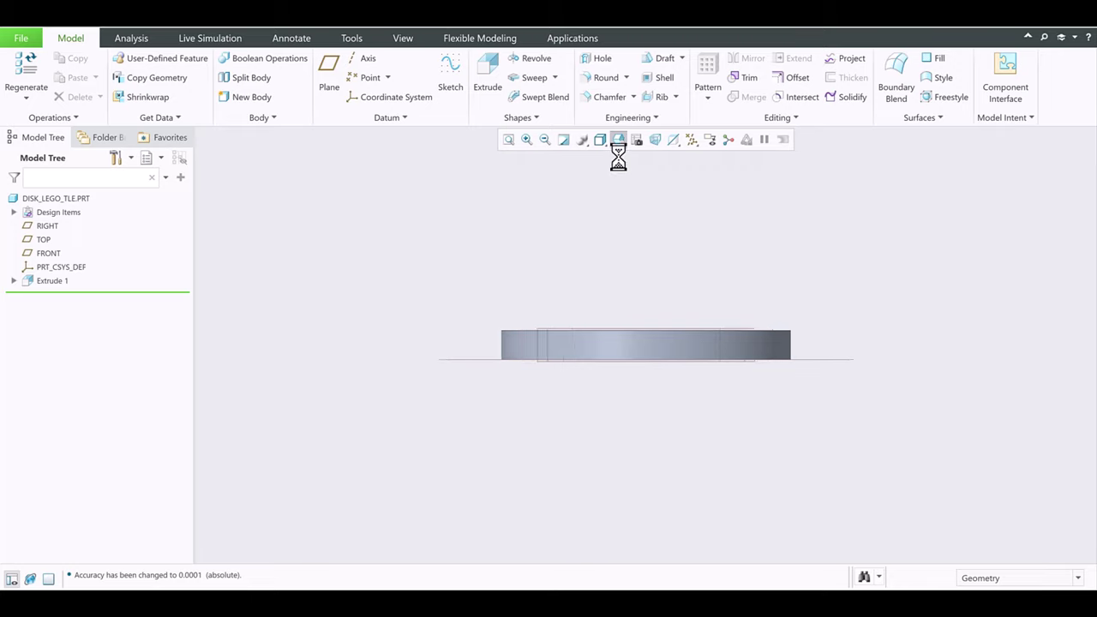
pyautogui.click(621, 140)
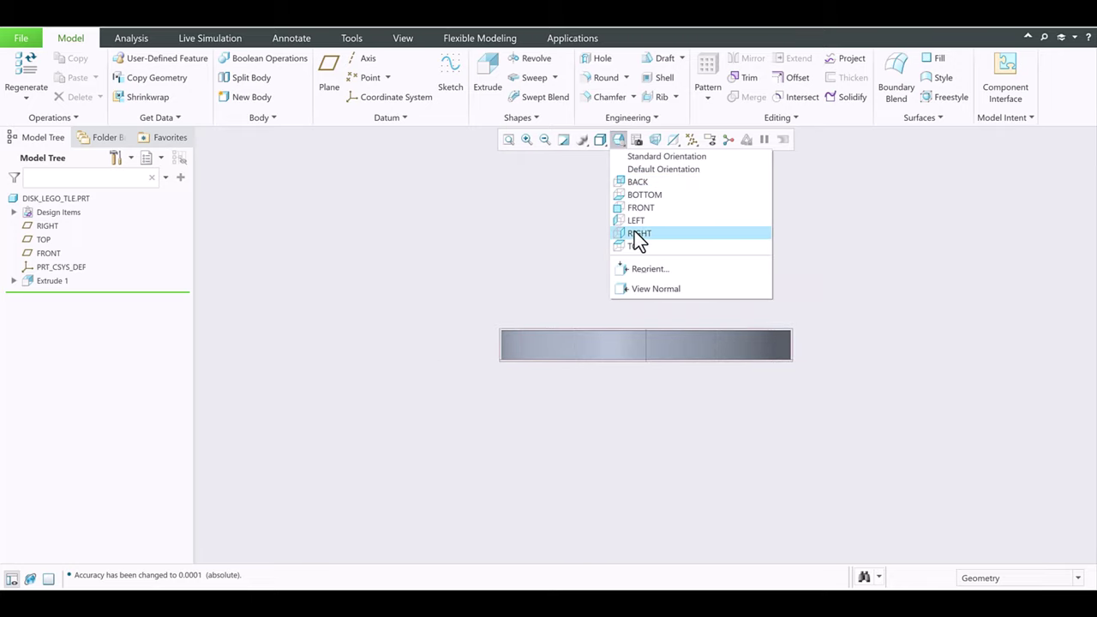
pyautogui.click(634, 233)
pyautogui.click(620, 139)
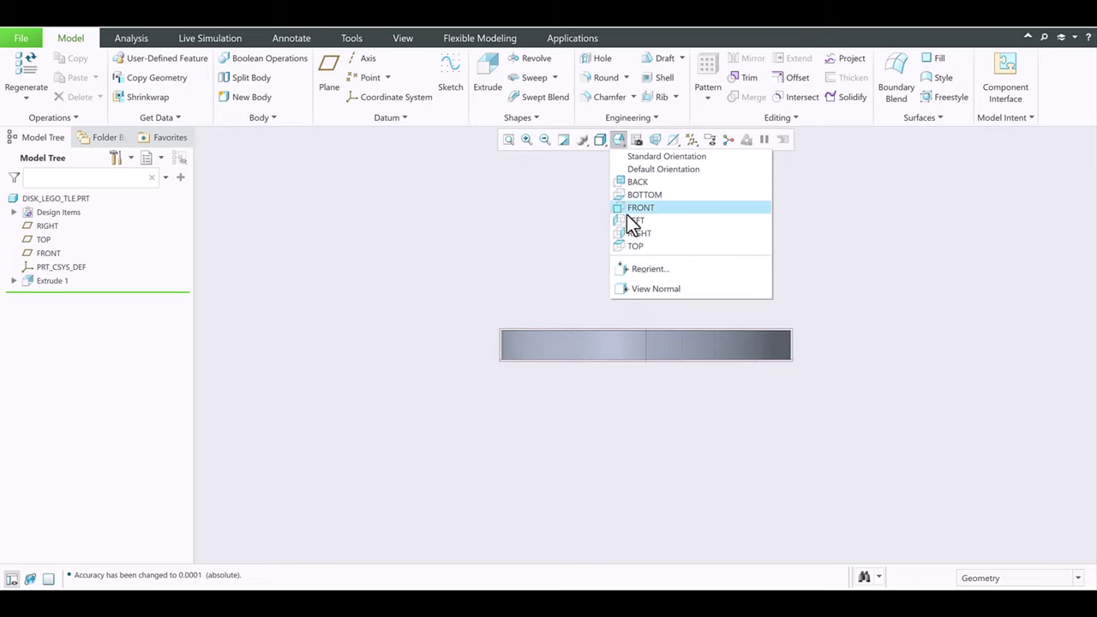
pyautogui.click(637, 242)
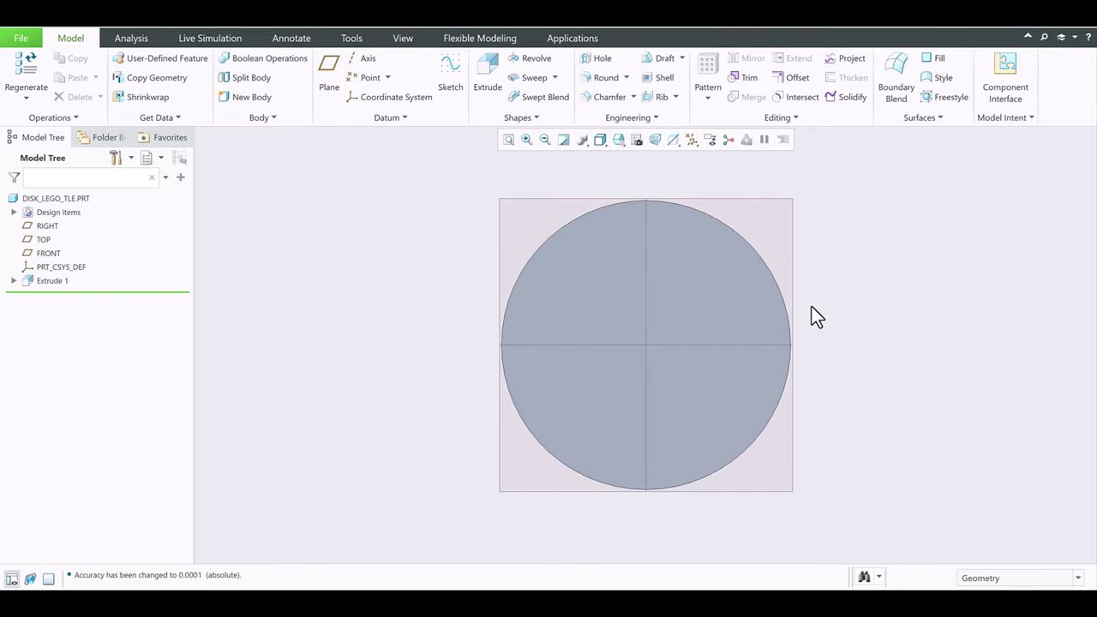
pyautogui.hotkey('ctrl', 'd')
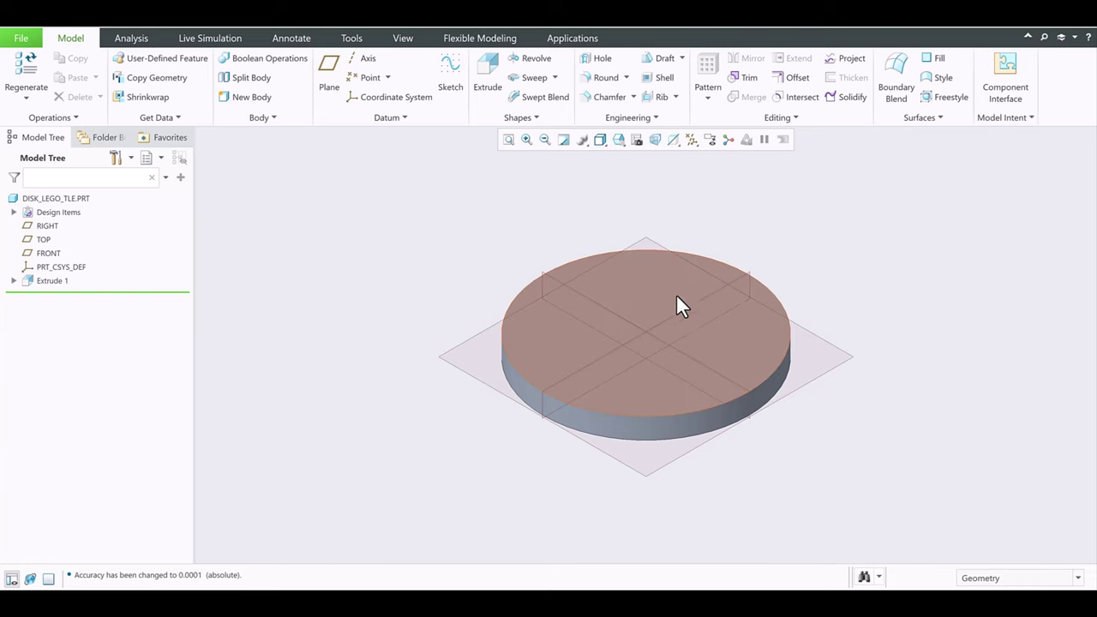
# - Start an extrusion sketch on the disk's top face and draw a circle about 0.11 in diameter in the upper-left quadrant
pyautogui.click(483, 70)
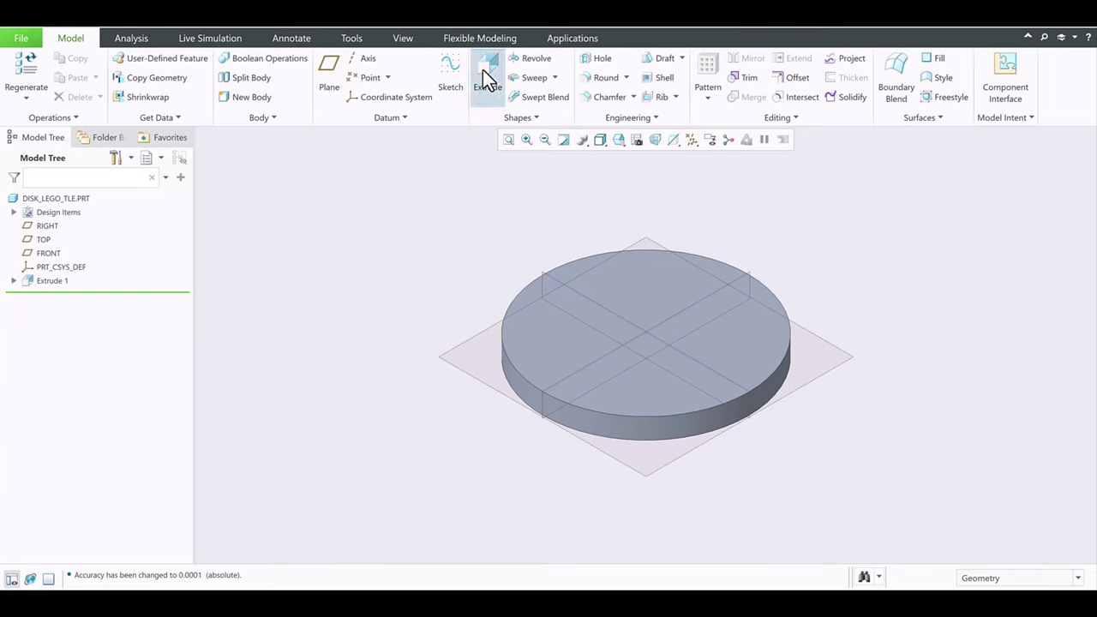
pyautogui.click(649, 296)
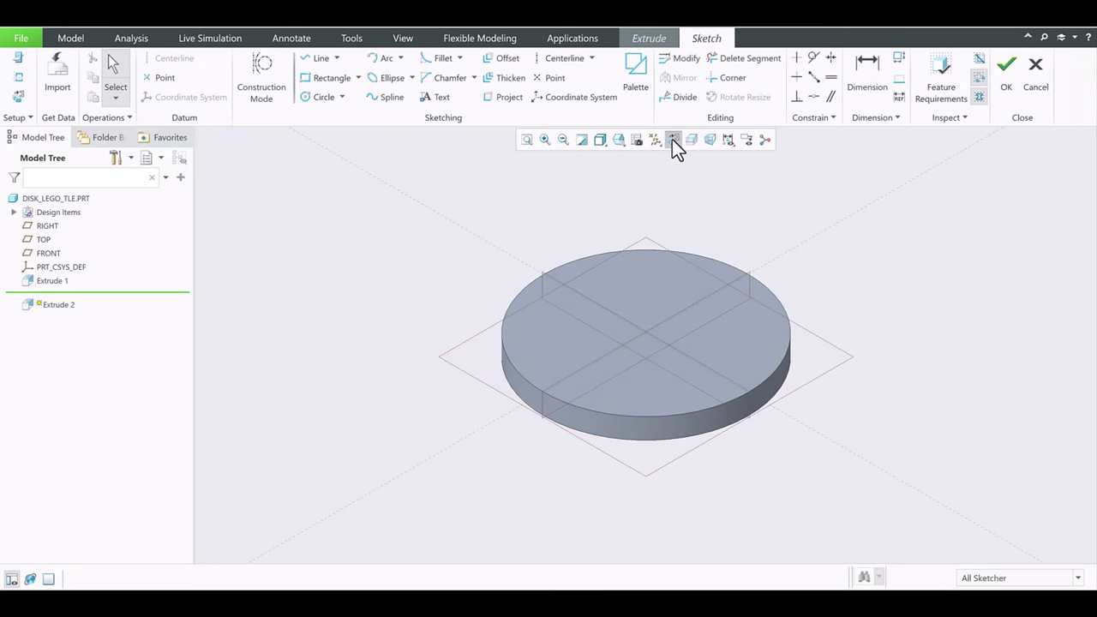
pyautogui.click(672, 140)
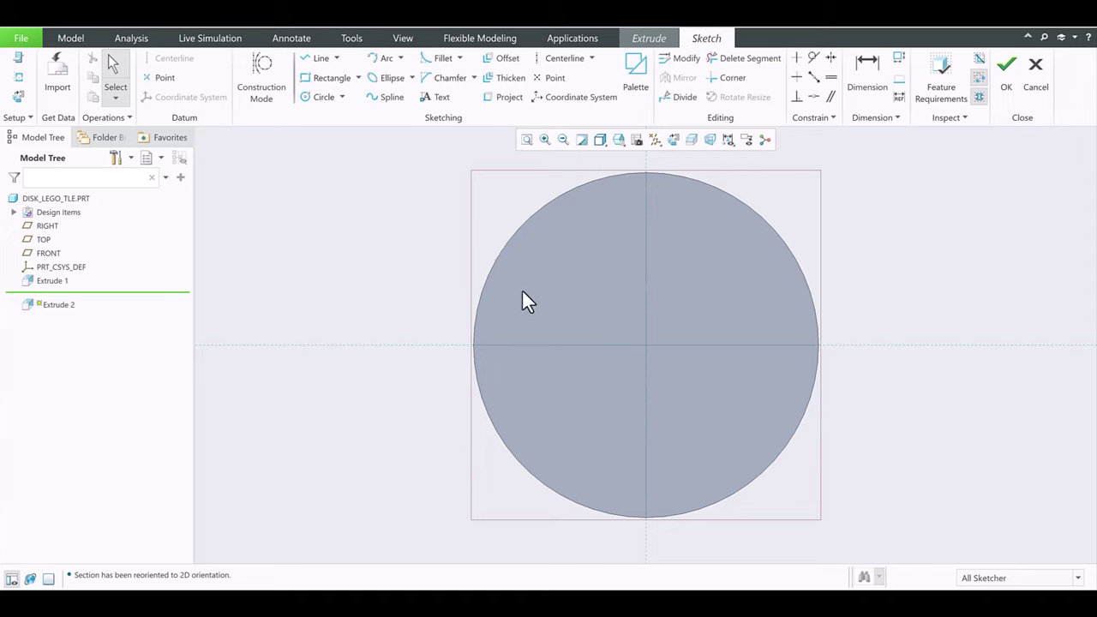
pyautogui.click(321, 96)
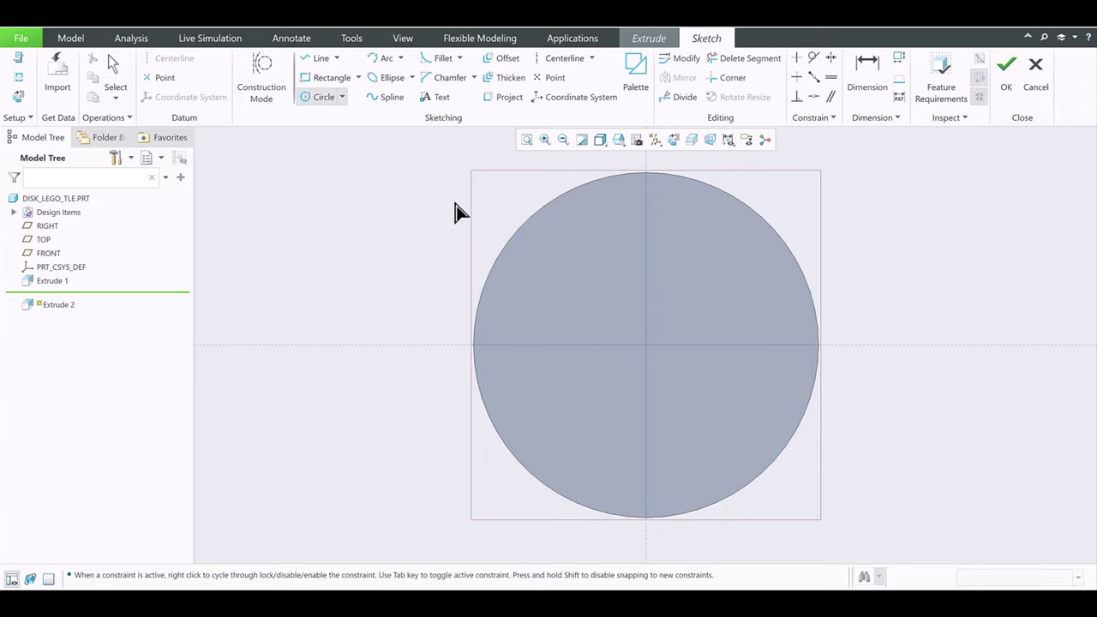
pyautogui.click(534, 292)
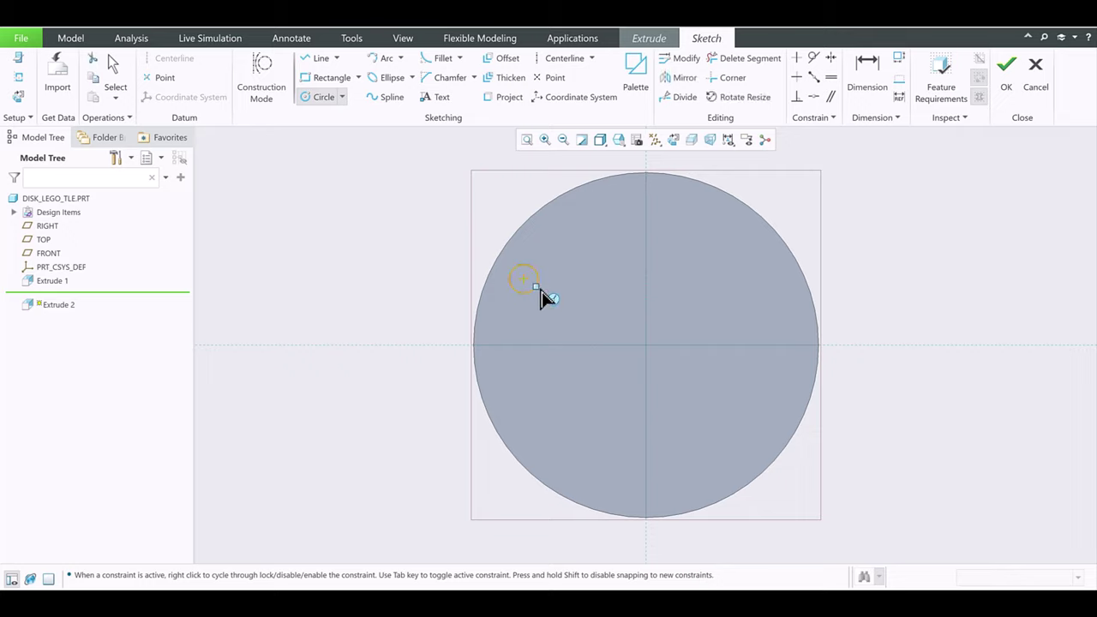
pyautogui.middleClick(481, 249)
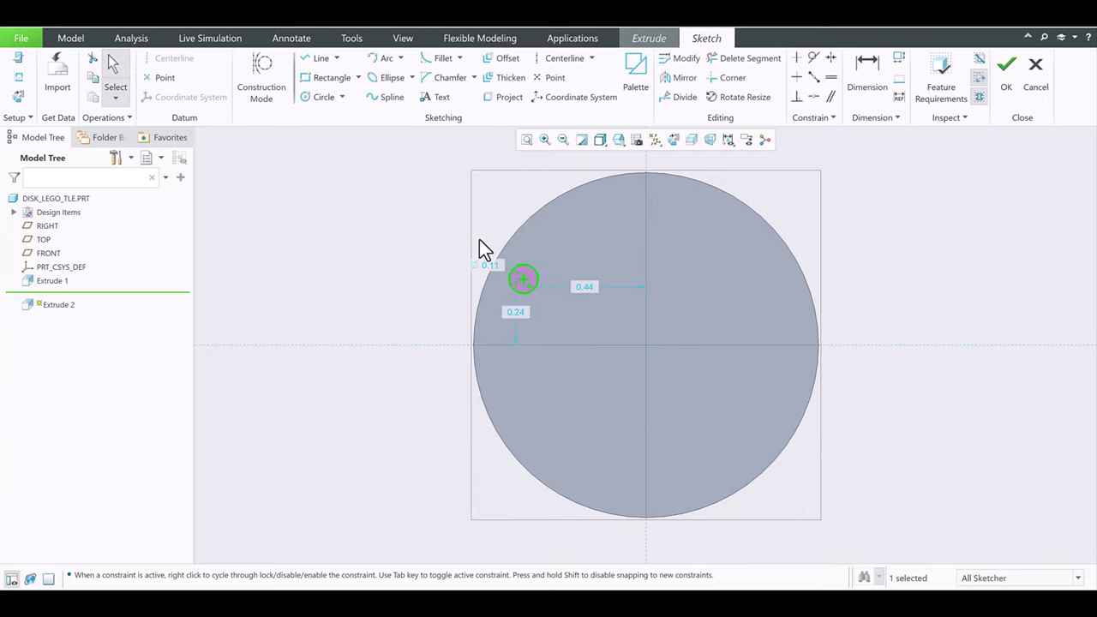
pyautogui.scroll(1, 481, 242)
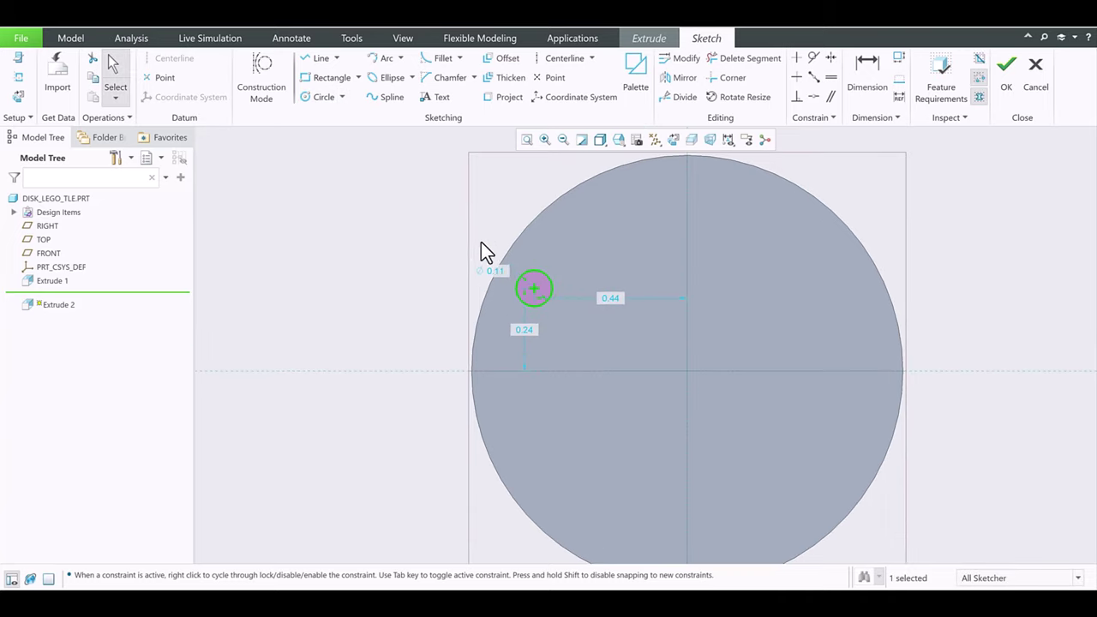
# - Set the small circle's center distances from the vertical and horizontal references to 5/32 each
pyautogui.doubleClick(615, 297)
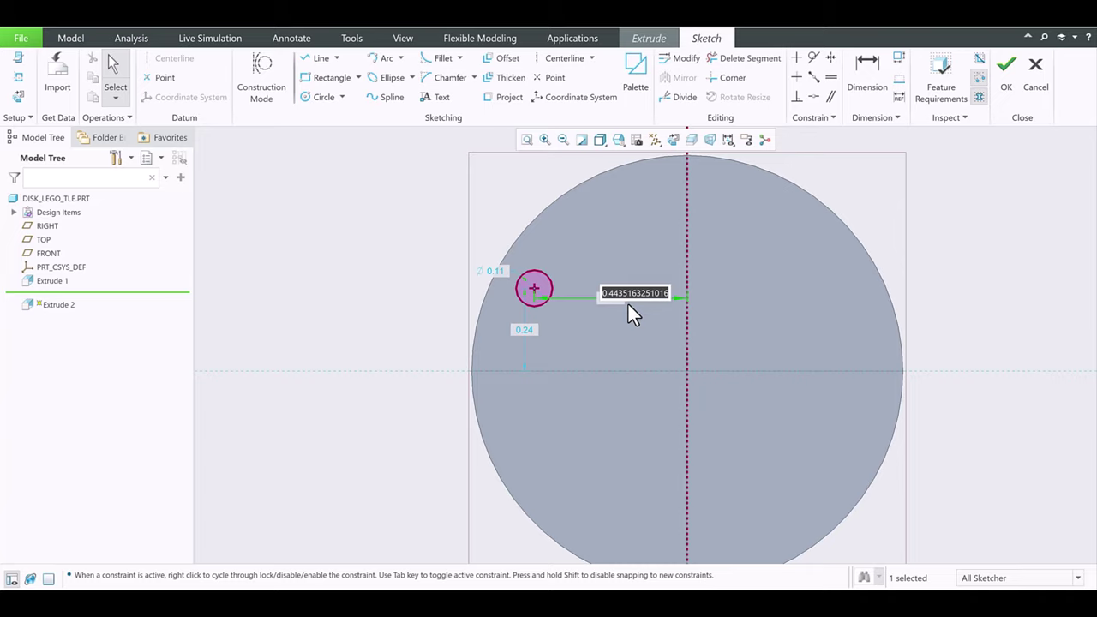
pyautogui.write('5/32')
pyautogui.press('Return')
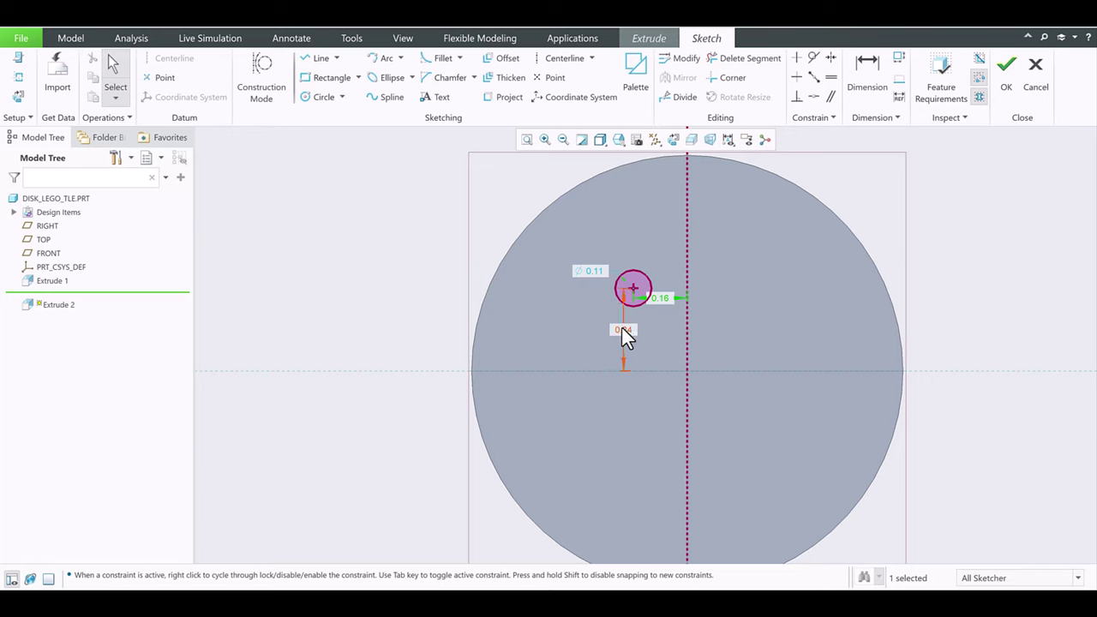
pyautogui.doubleClick(623, 331)
pyautogui.write('5/')
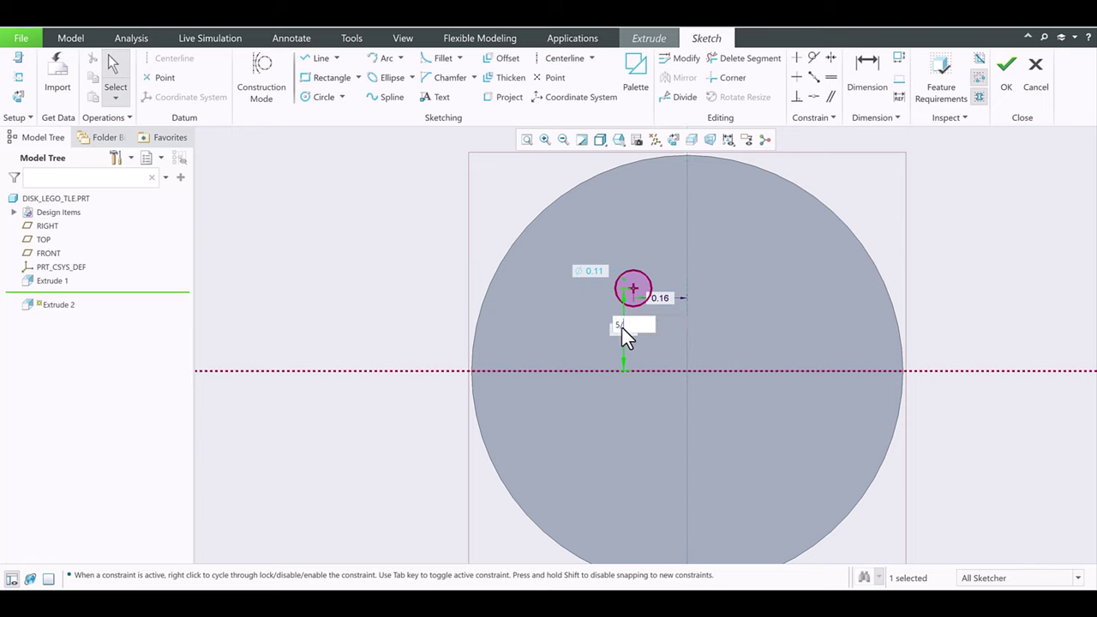
pyautogui.press('Return')
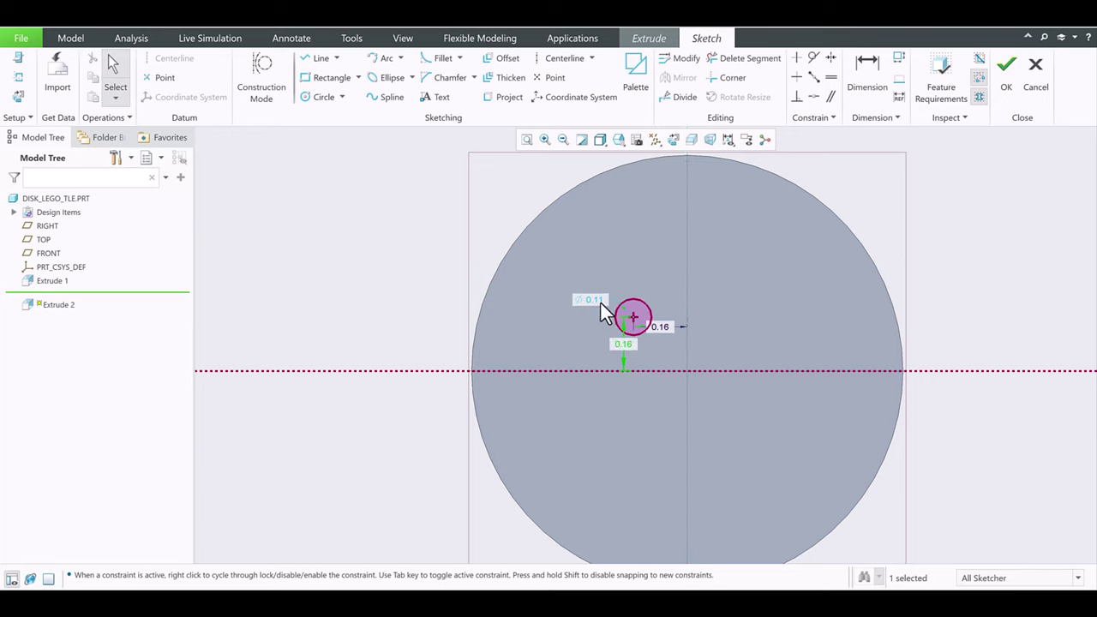
# - Set the small circle's diameter to 0.19
pyautogui.doubleClick(593, 300)
pyautogui.press('BackSpace')
pyautogui.write('.19')
pyautogui.press('Return')
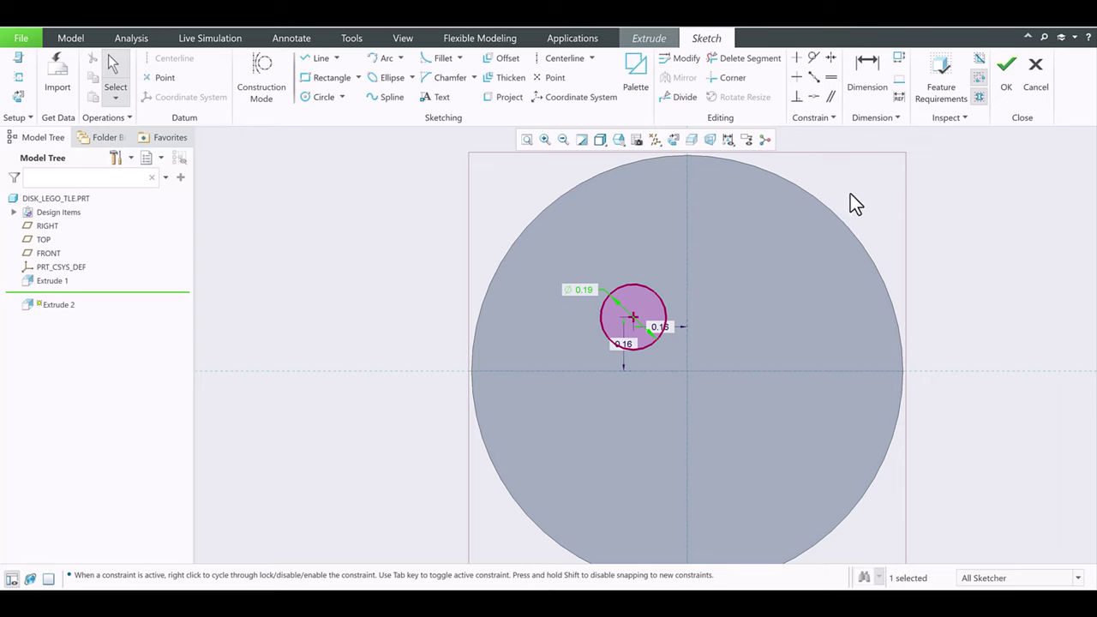
# - Finish the sketch and extrude the small circle as a solid stud with a depth of 0.078
pyautogui.moveTo(699, 321); pyautogui.dragTo(701, 311, button='middle')
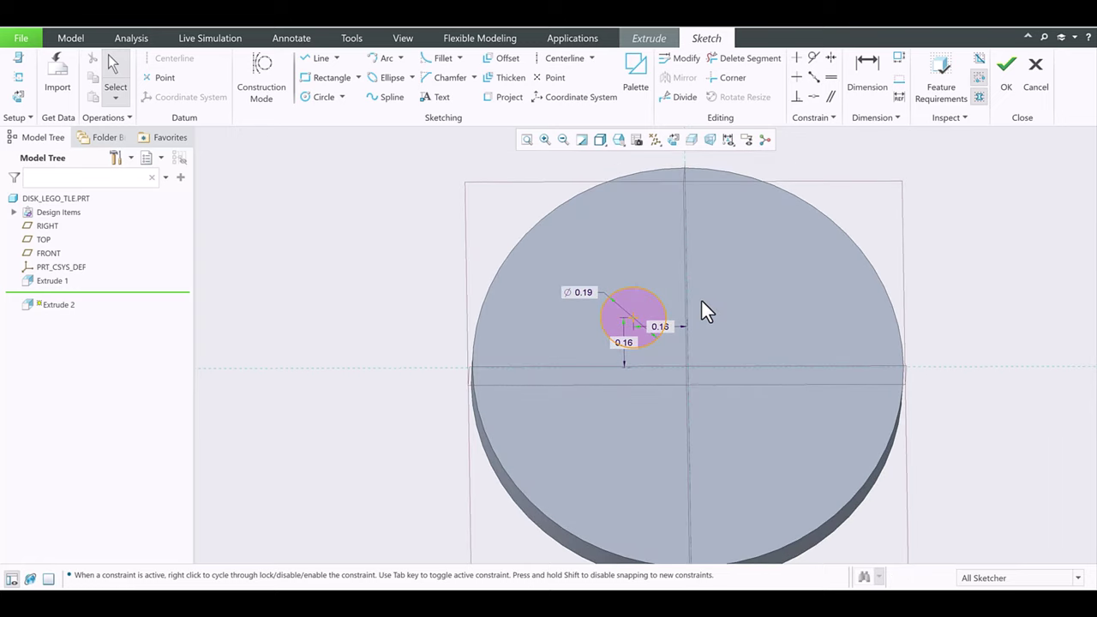
pyautogui.hotkey('ctrl', 'd')
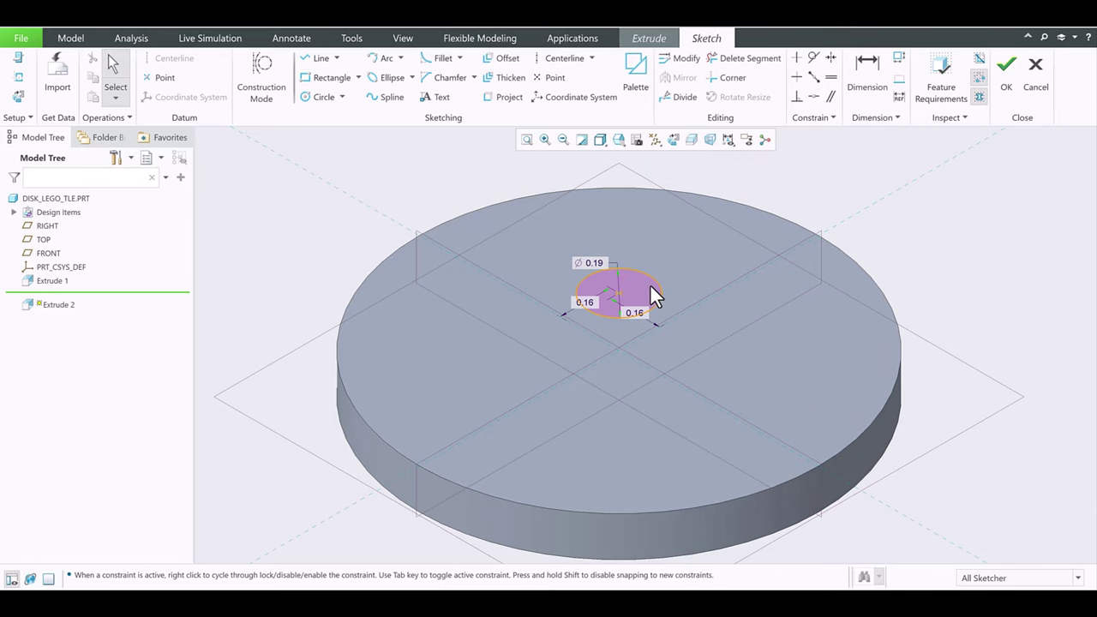
pyautogui.click(1001, 85)
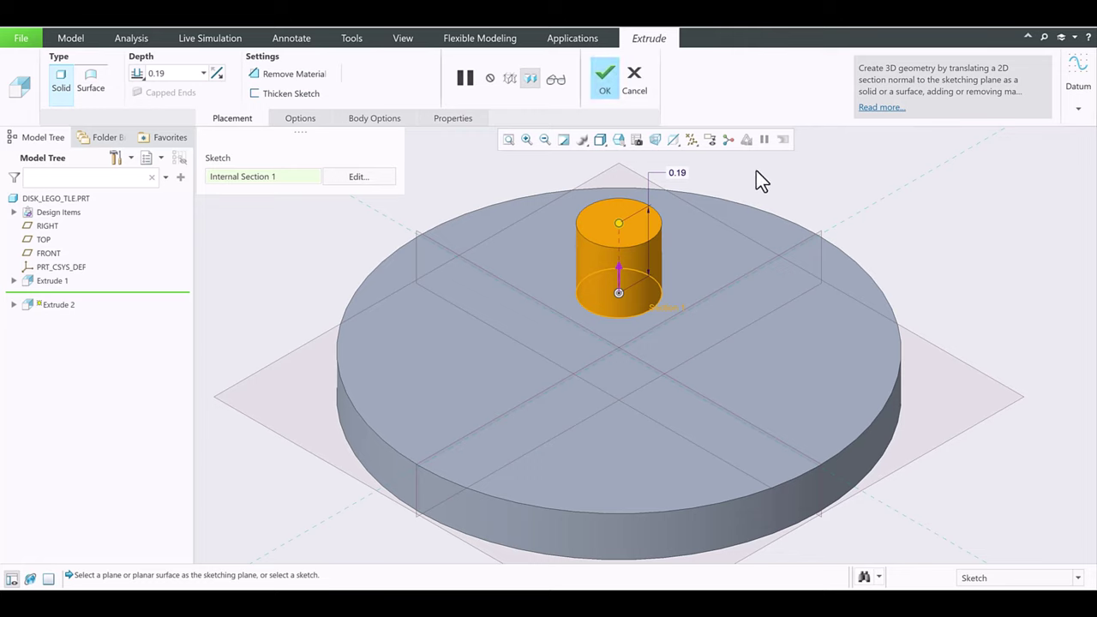
pyautogui.doubleClick(678, 171)
pyautogui.press('Return')
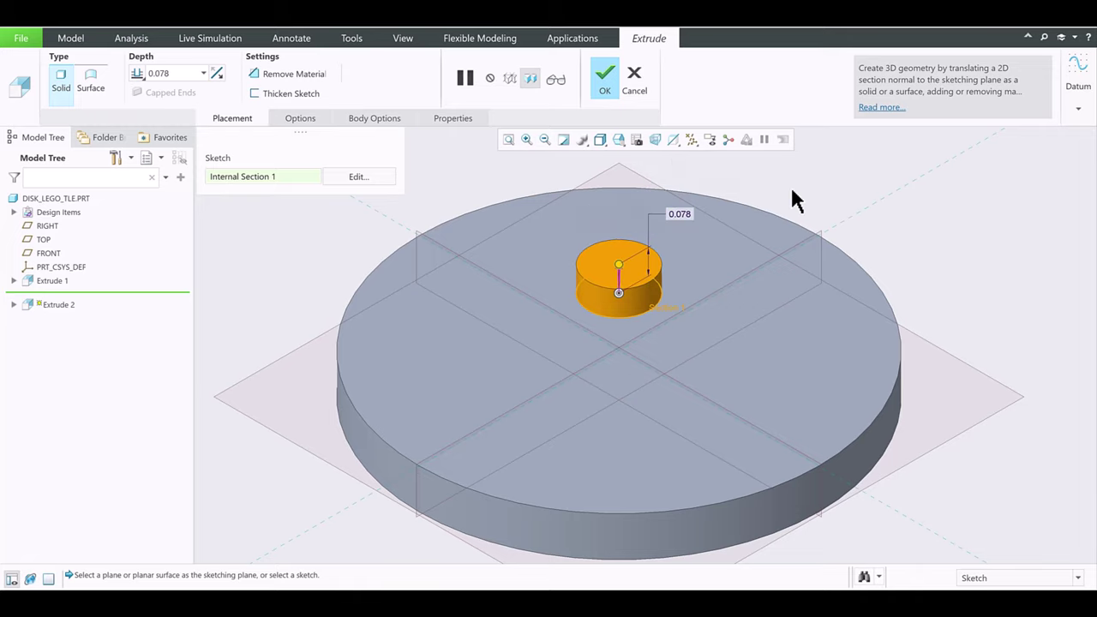
pyautogui.click(601, 83)
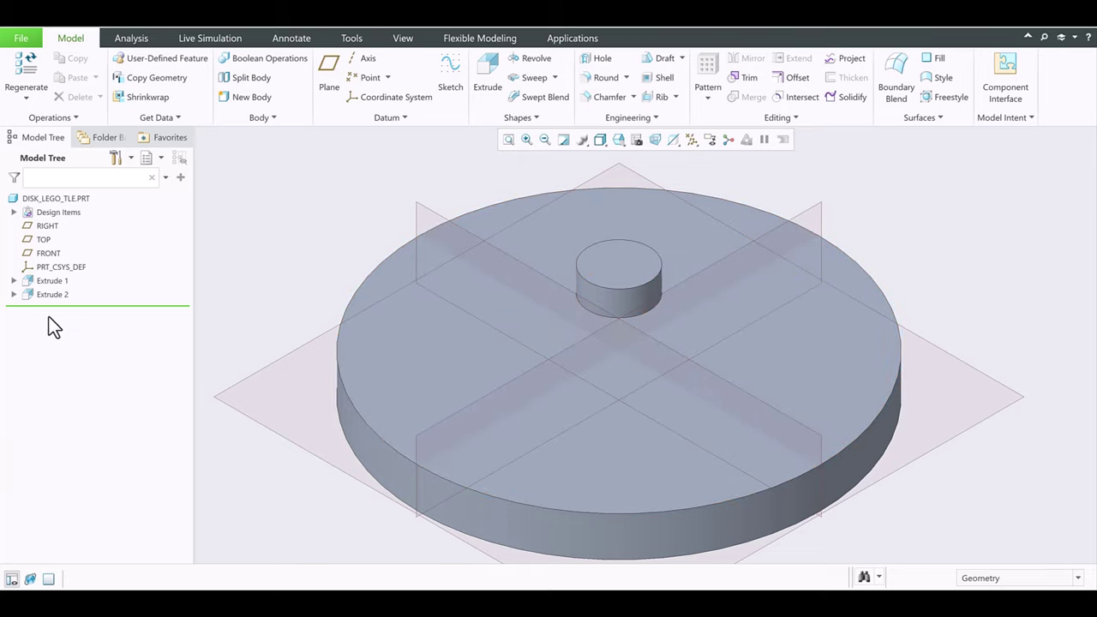
# - Reopen the stud extrusion's section sketch for editing and orient it parallel to the screen
pyautogui.click(48, 294)
pyautogui.click(62, 308)
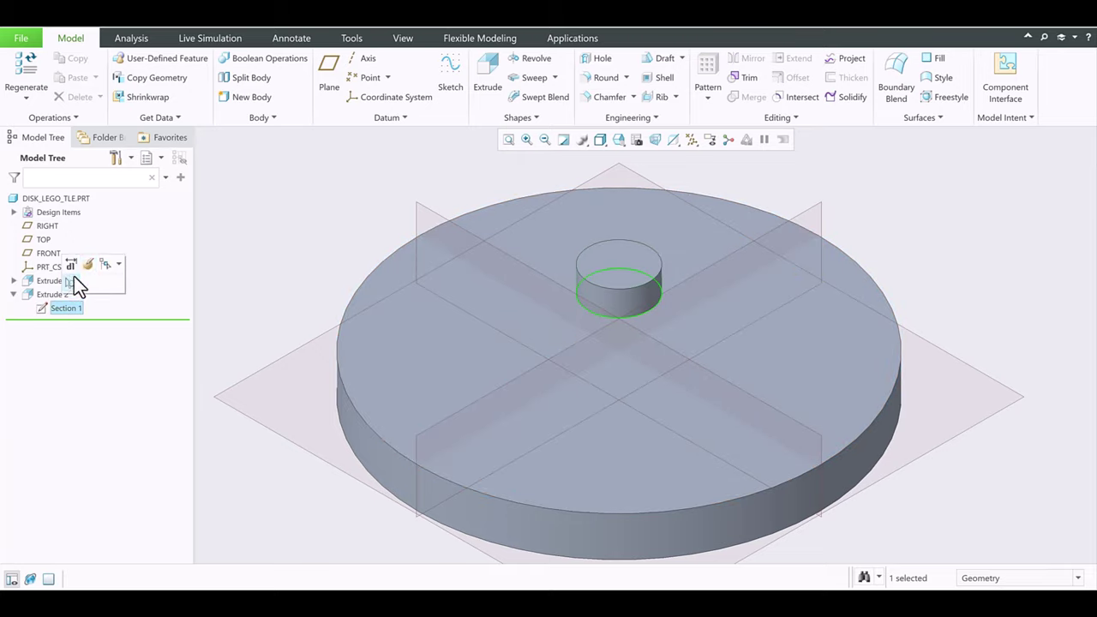
pyautogui.click(85, 265)
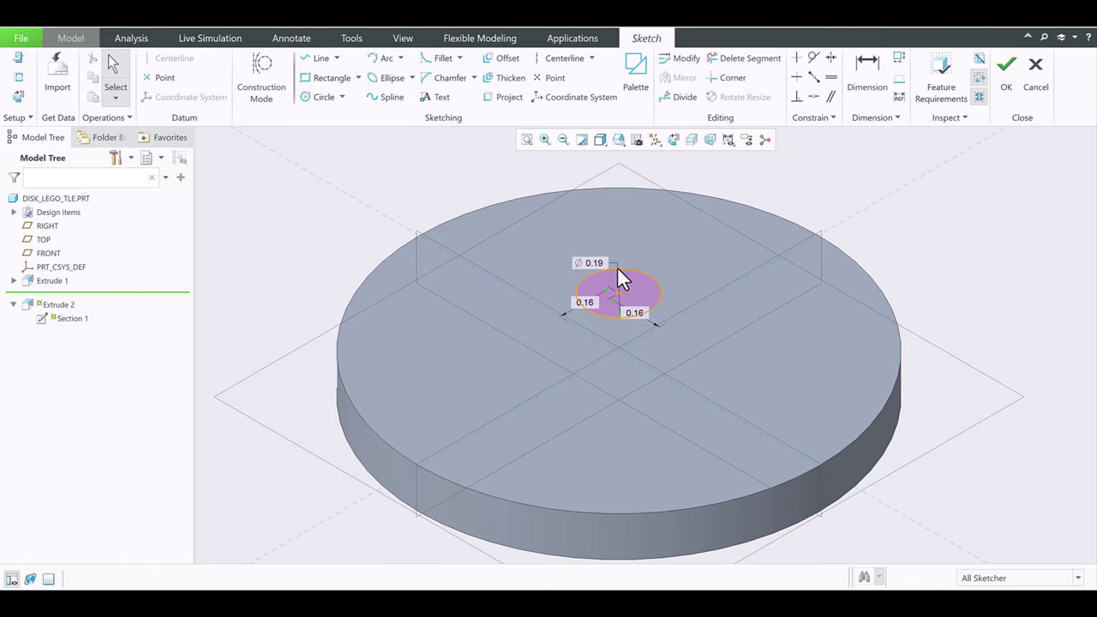
pyautogui.click(675, 137)
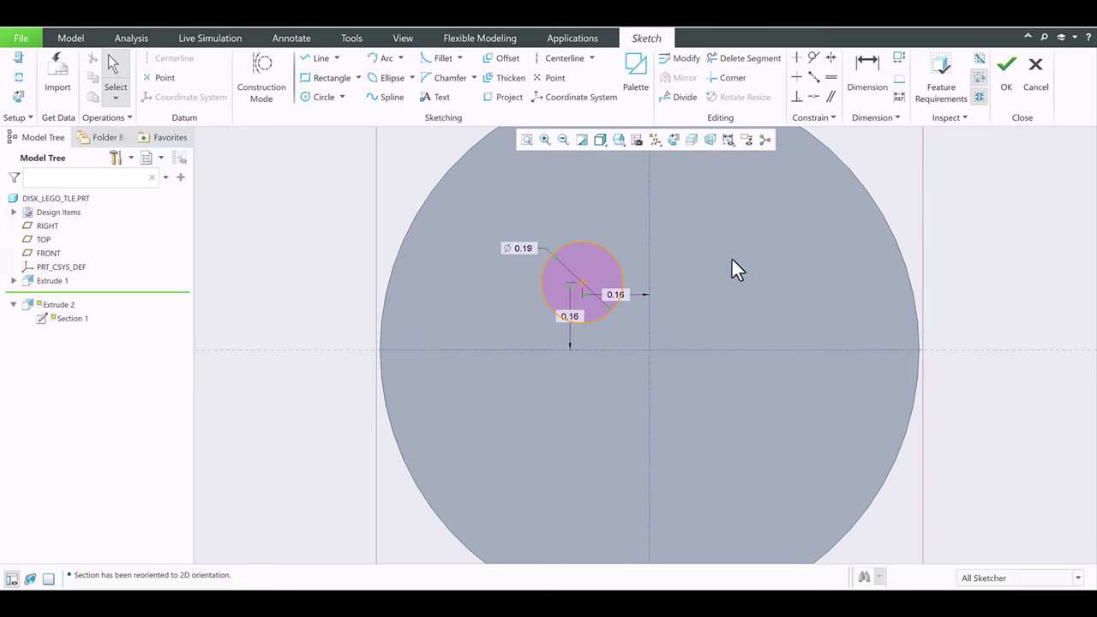
# - Mirror the stud's circle about the vertical reference line to add a second circle in the upper-right quadrant
pyautogui.click(311, 96)
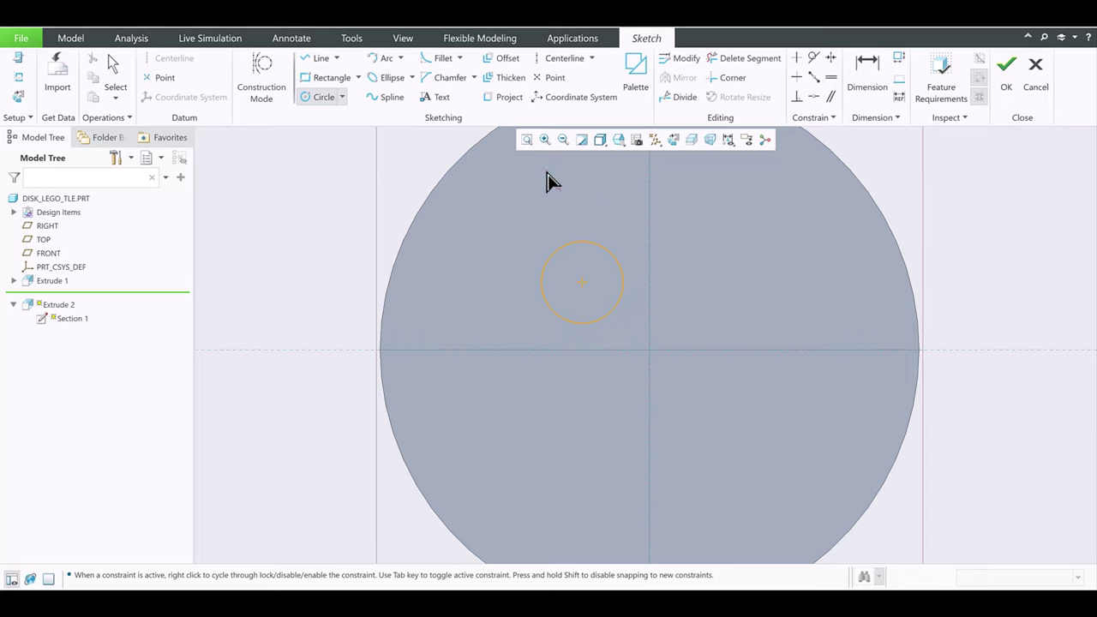
pyautogui.click(117, 73)
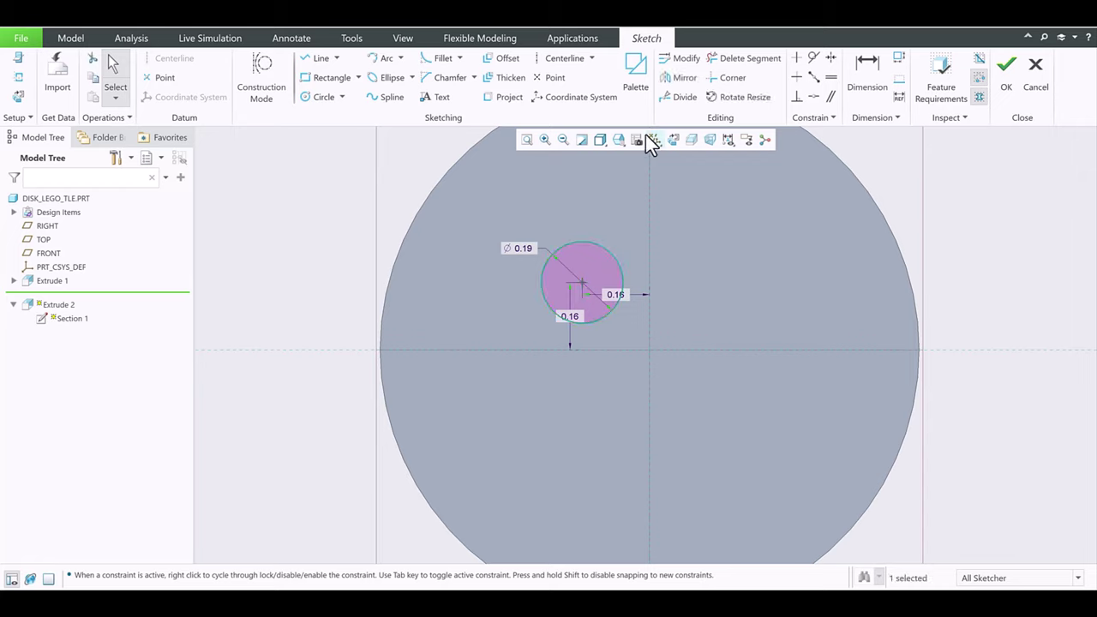
pyautogui.click(668, 77)
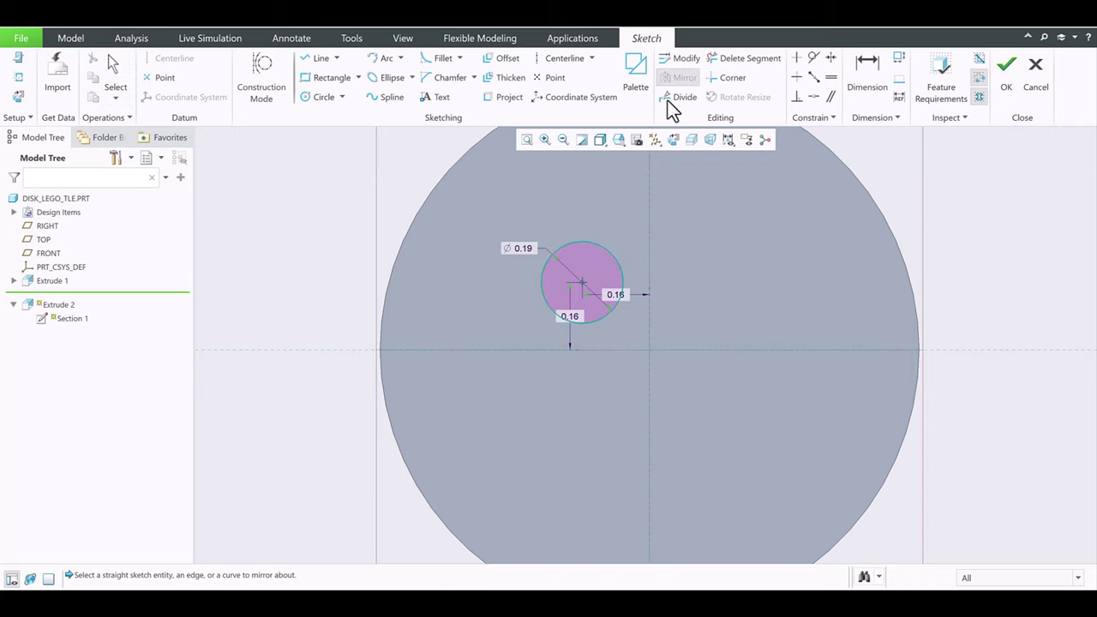
pyautogui.click(652, 198)
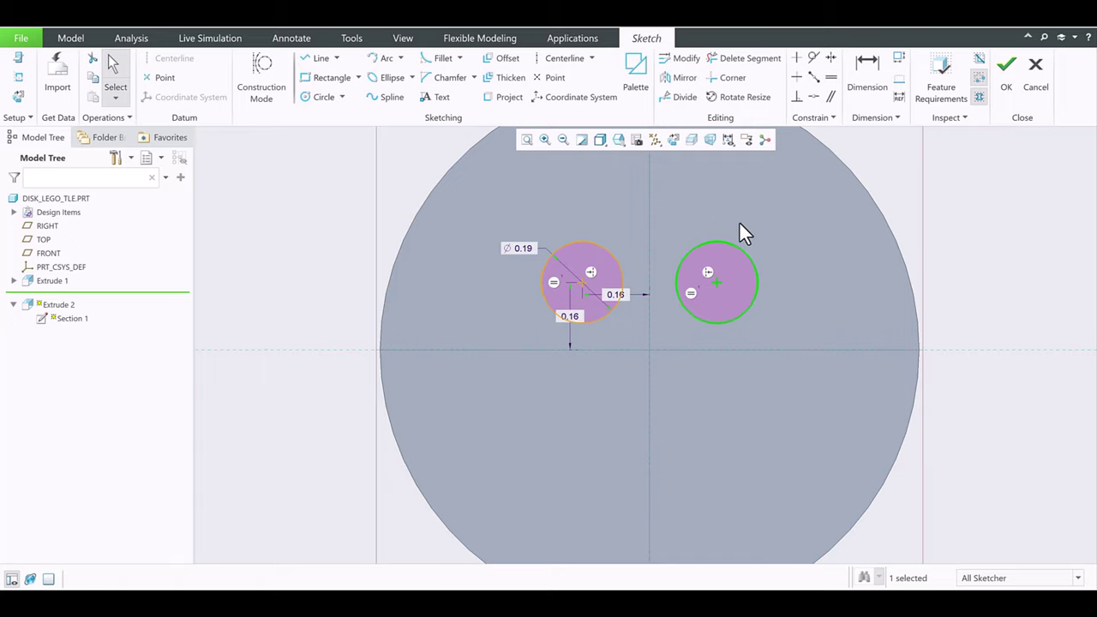
# - Try mirroring both stud circles about the horizontal reference line, accept the sketch, and undo the redefinition of the stud extrusion
pyautogui.click(906, 201)
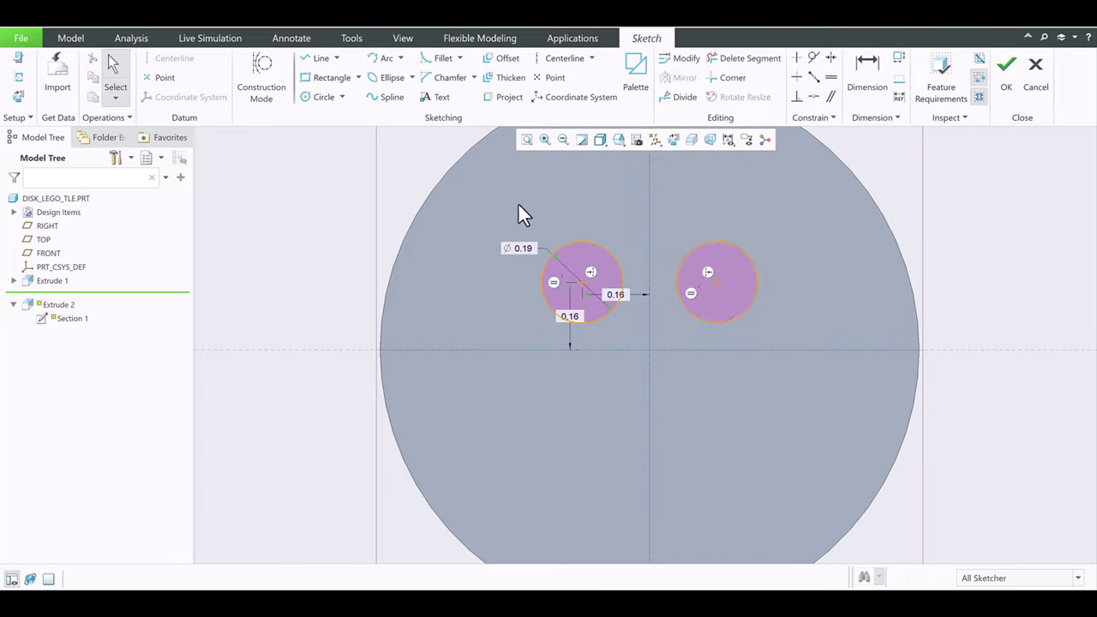
pyautogui.moveTo(559, 255); pyautogui.dragTo(792, 335)
pyautogui.click(675, 83)
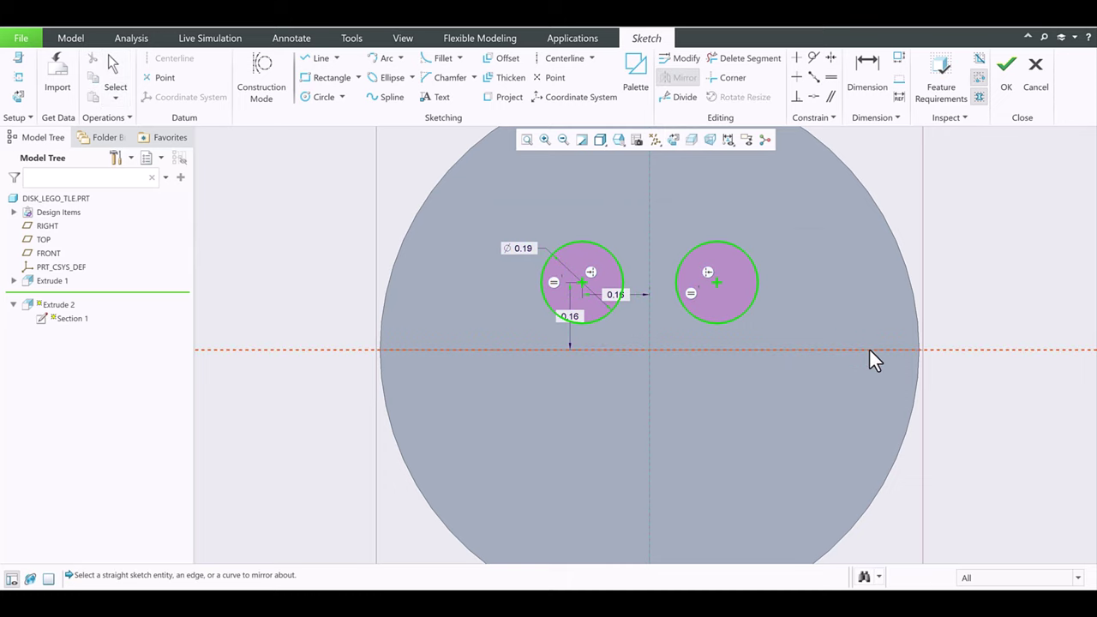
pyautogui.click(869, 348)
pyautogui.click(843, 304)
pyautogui.moveTo(842, 305); pyautogui.dragTo(827, 241, button='middle')
pyautogui.click(1009, 71)
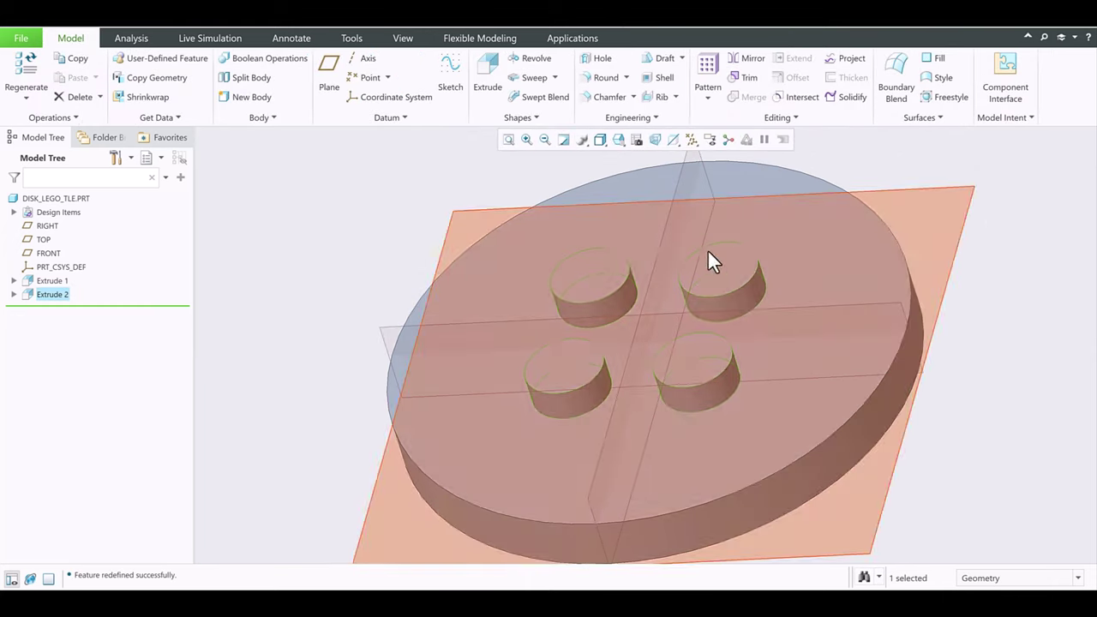
pyautogui.hotkey('ctrl', 'z')
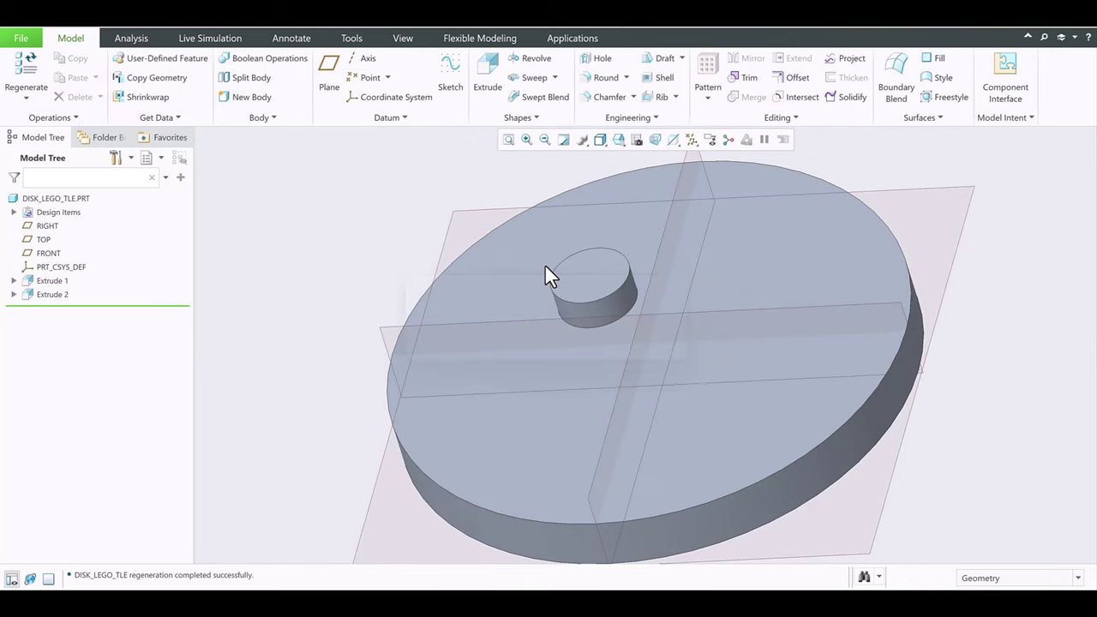
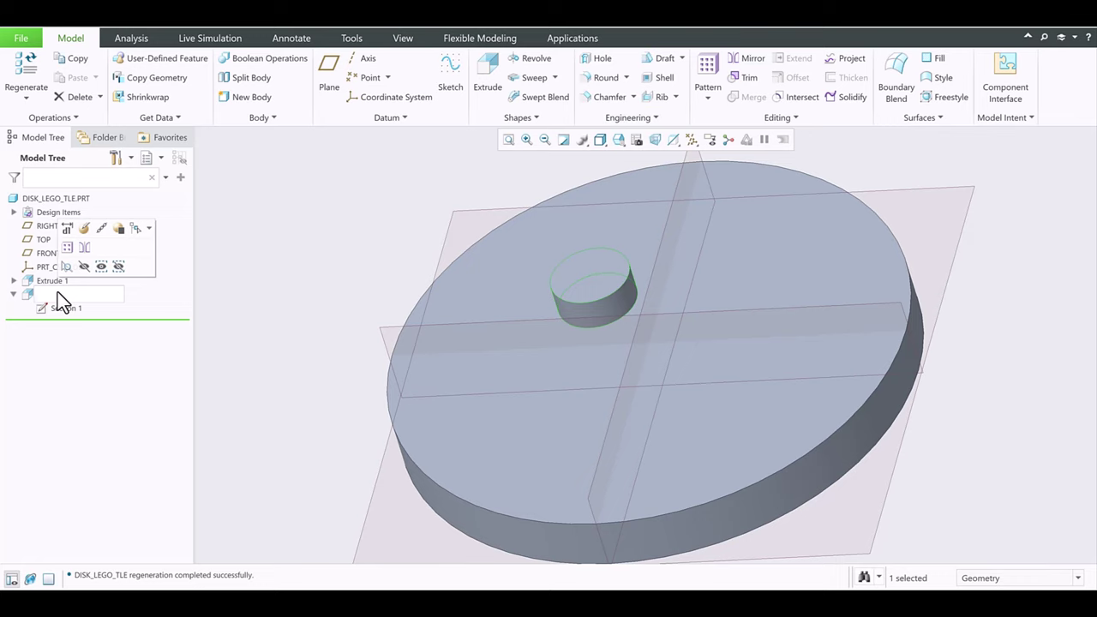
# - Rename the small cylinder's extrusion as STUD and the base extrusion as DISK in the model tree
pyautogui.write('STUD')
pyautogui.press('Return')
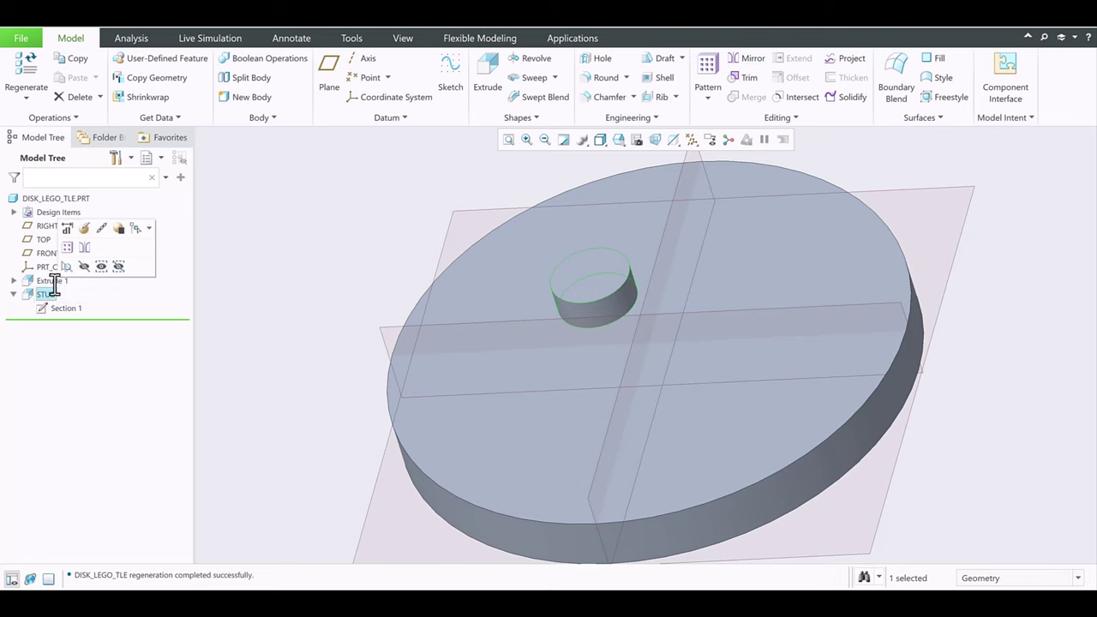
pyautogui.click(52, 282)
pyautogui.click(54, 281)
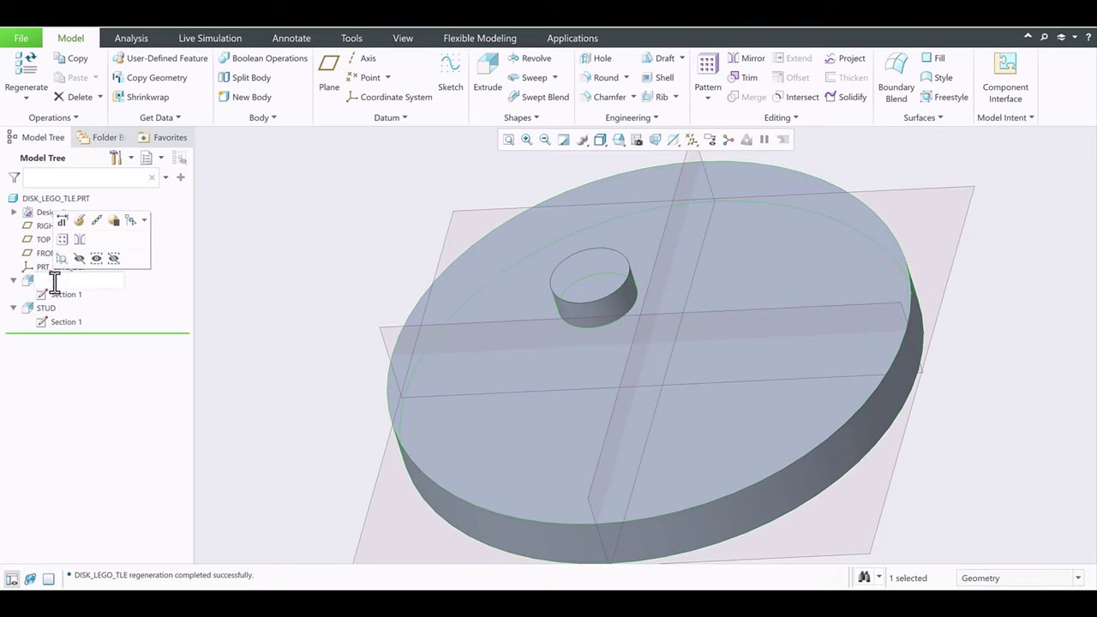
pyautogui.write('disk')
pyautogui.press('Return')
pyautogui.click(201, 279)
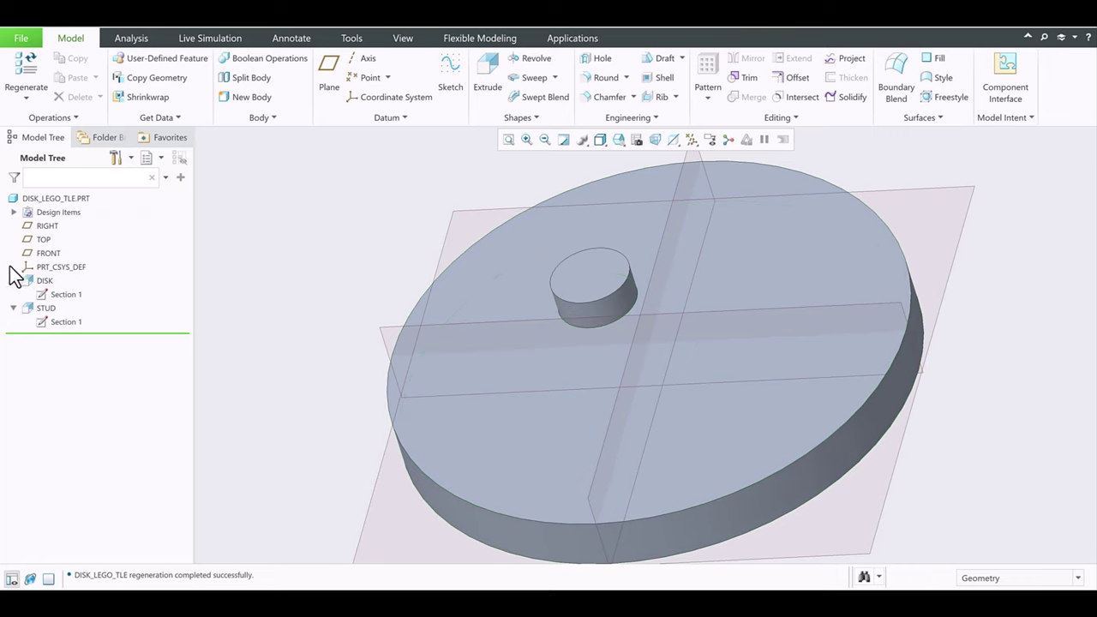
pyautogui.click(12, 280)
pyautogui.click(13, 294)
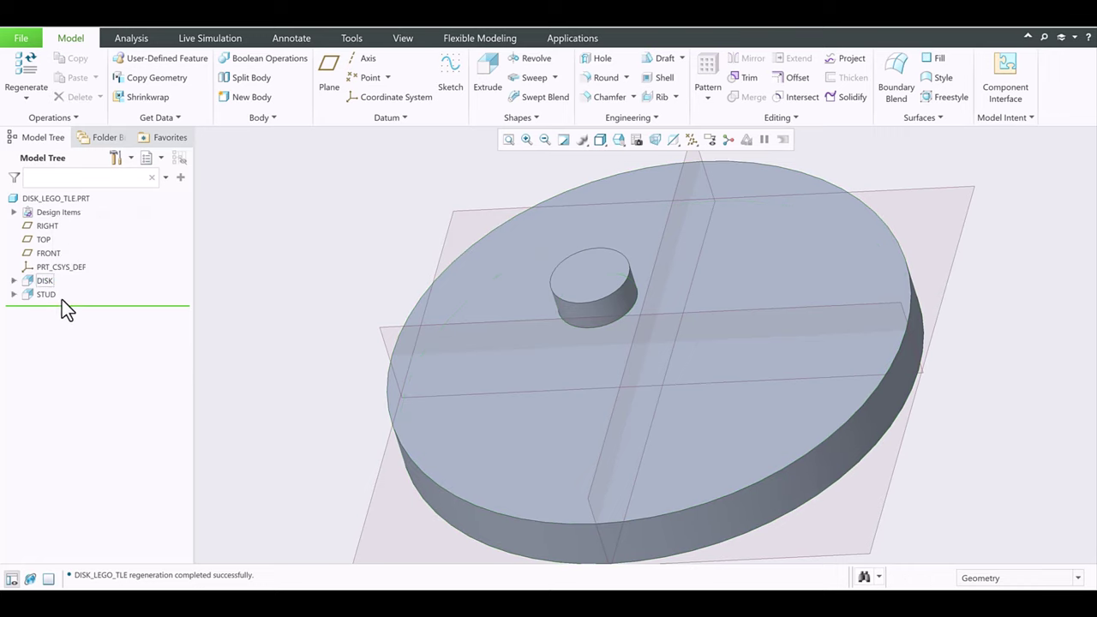
# - Start a pattern of the STUD feature and turn on the display of axes
pyautogui.click(42, 292)
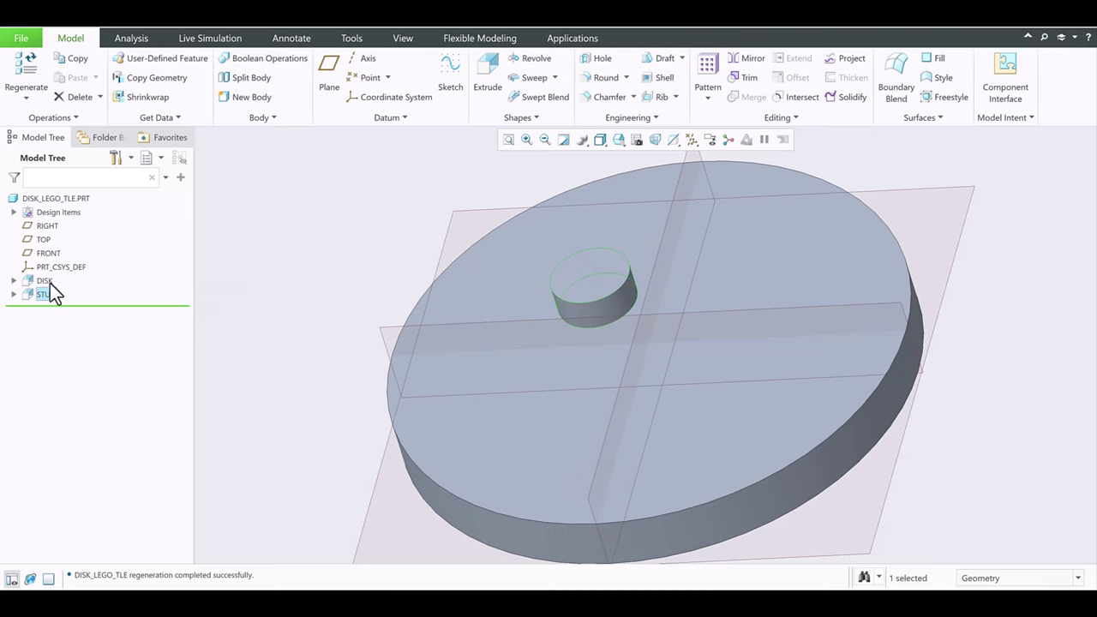
pyautogui.click(47, 295)
pyautogui.click(74, 249)
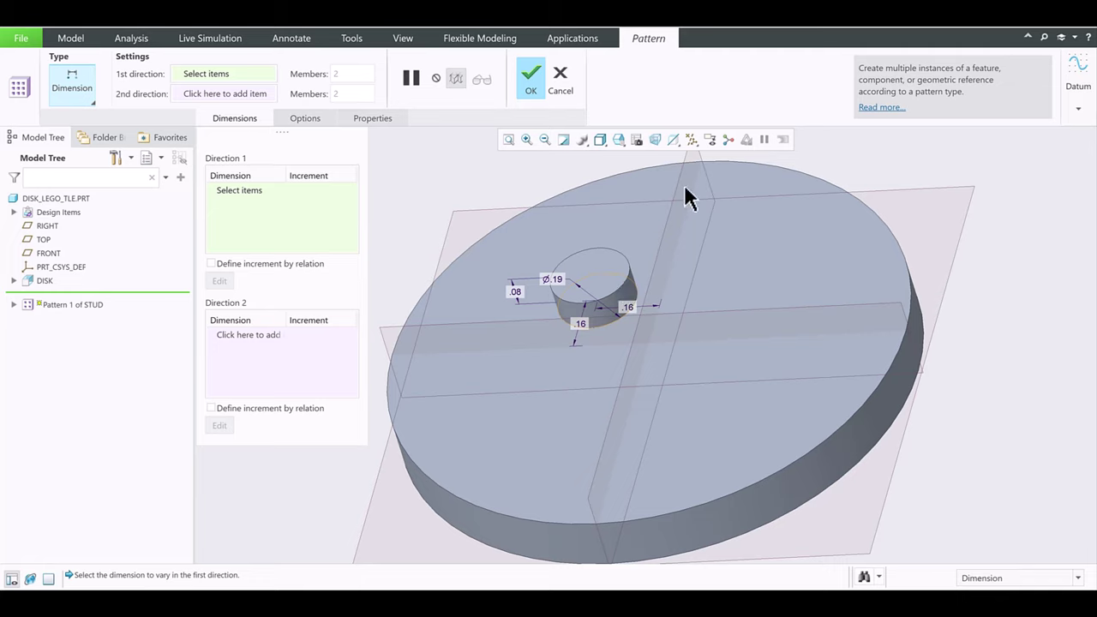
pyautogui.click(690, 140)
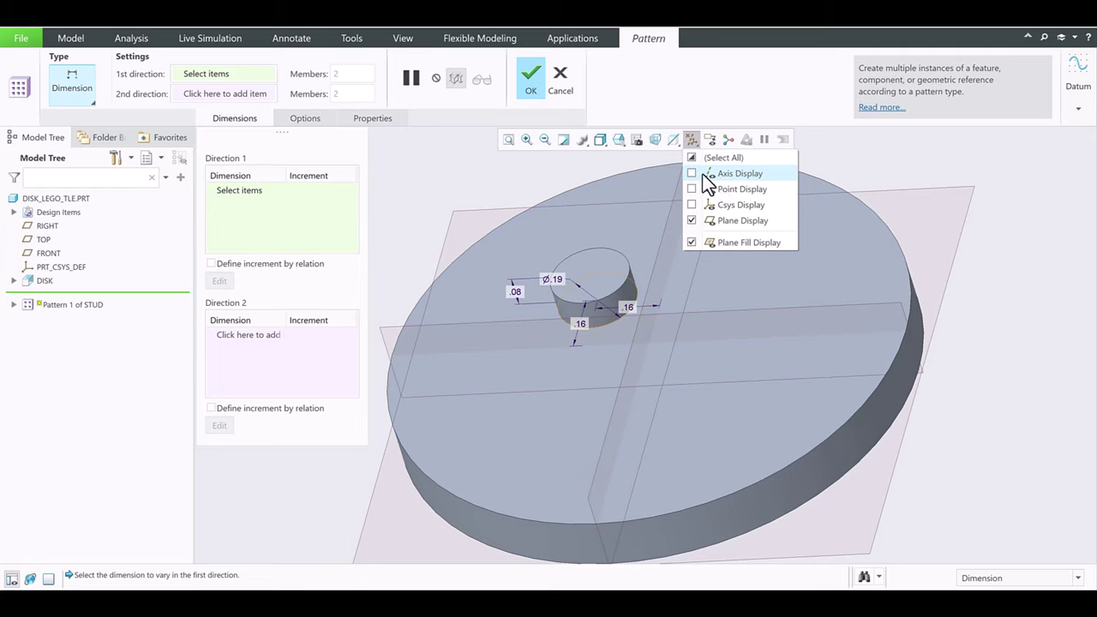
pyautogui.click(706, 174)
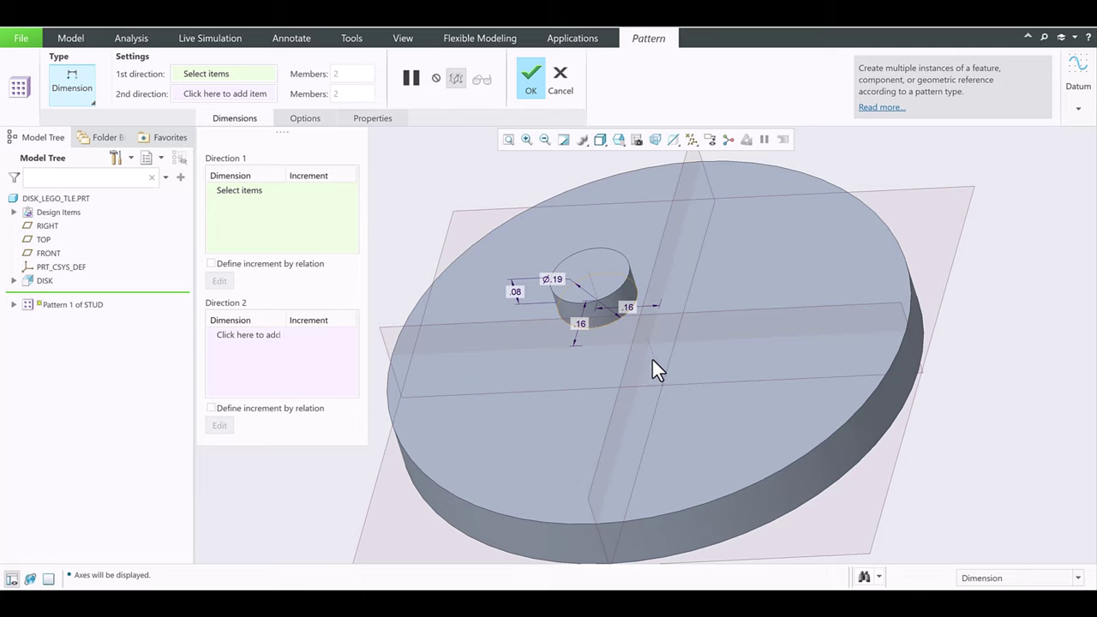
# - Pattern the stud about the disk's central axis with 4 members spaced 90 degrees apart
pyautogui.click(70, 86)
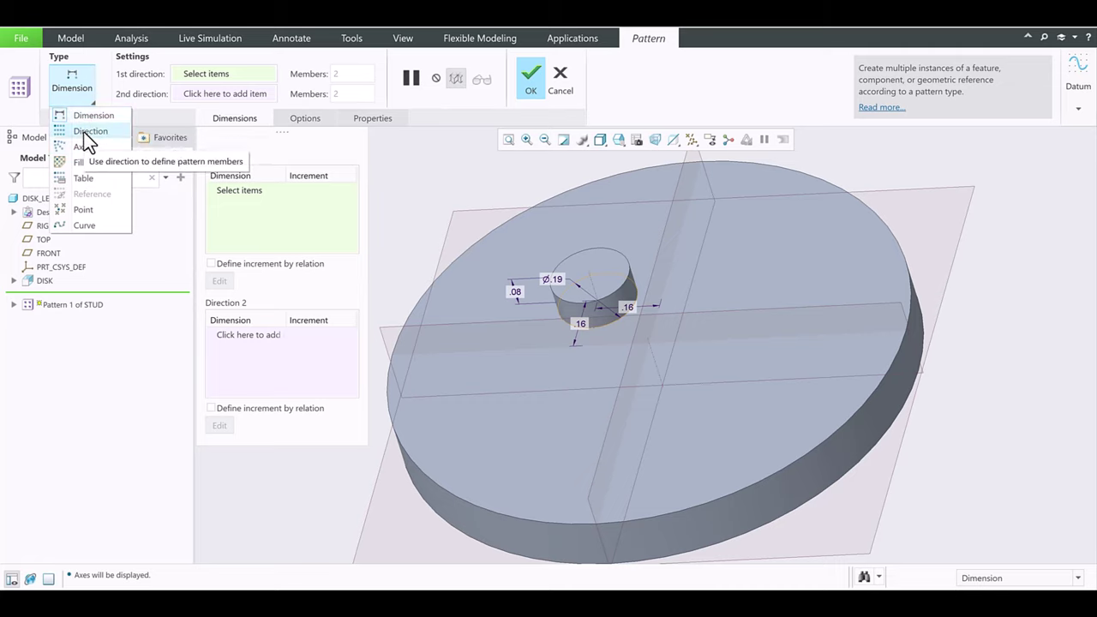
pyautogui.click(82, 146)
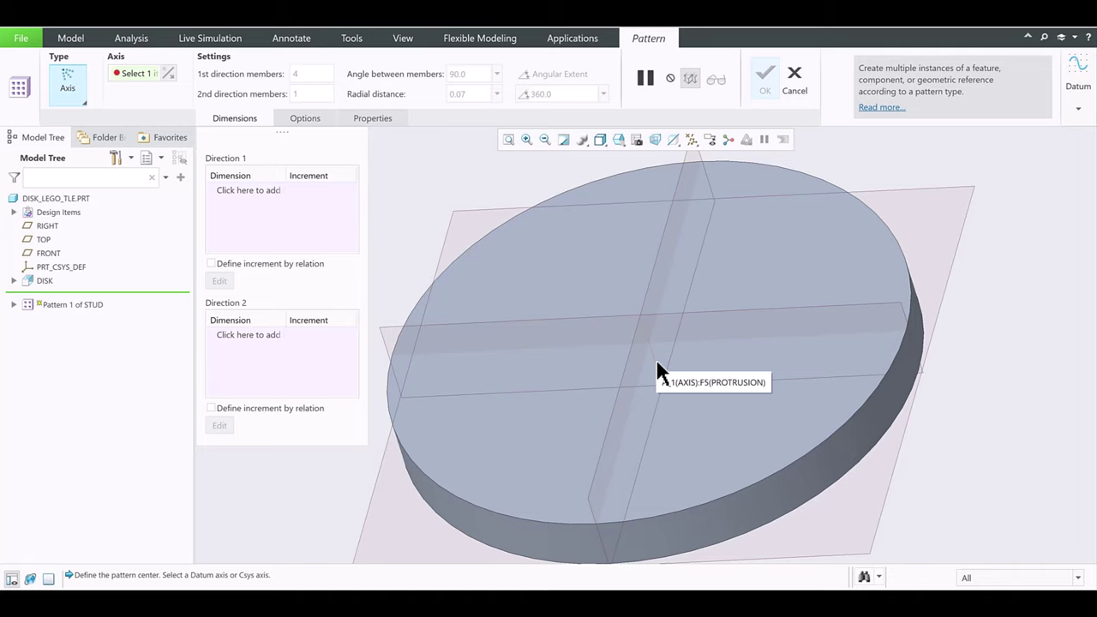
pyautogui.click(656, 363)
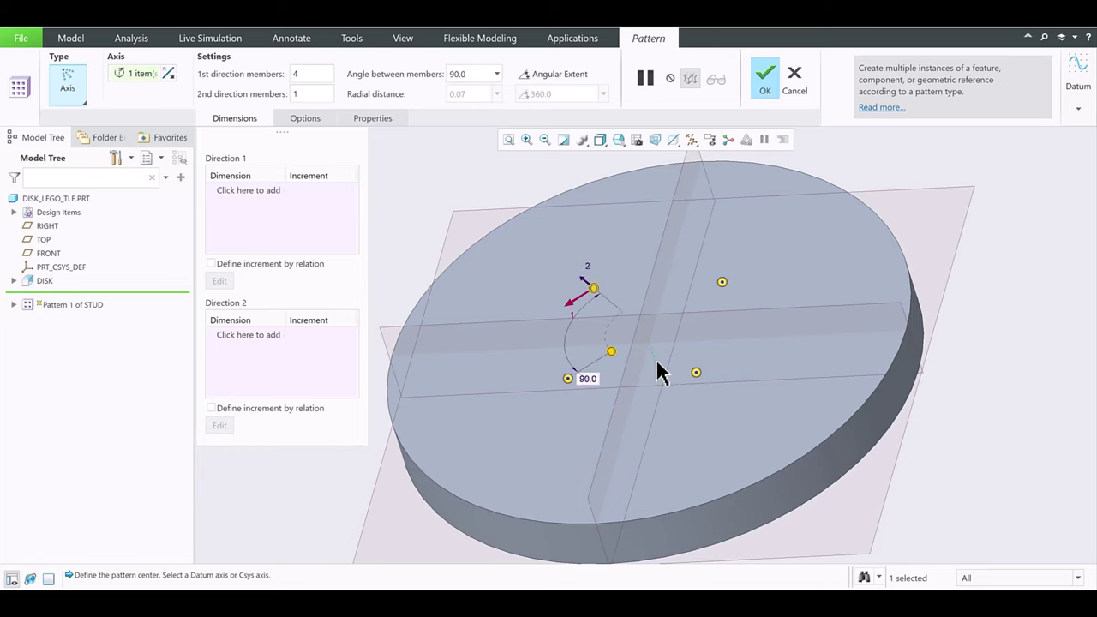
pyautogui.scroll(2, 656, 371)
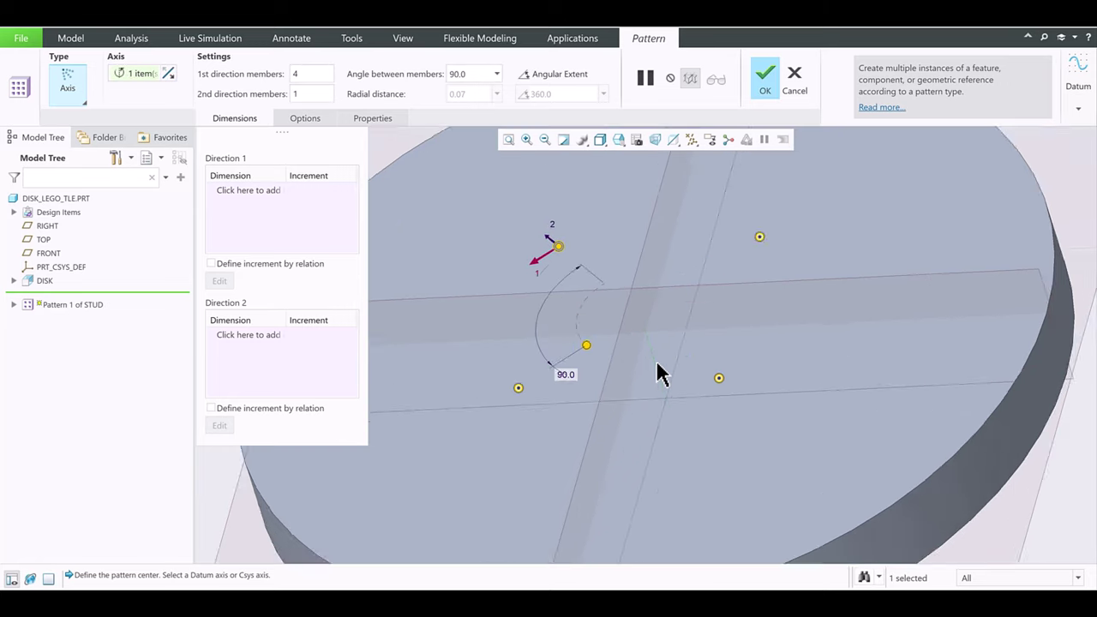
pyautogui.scroll(-2, 659, 383)
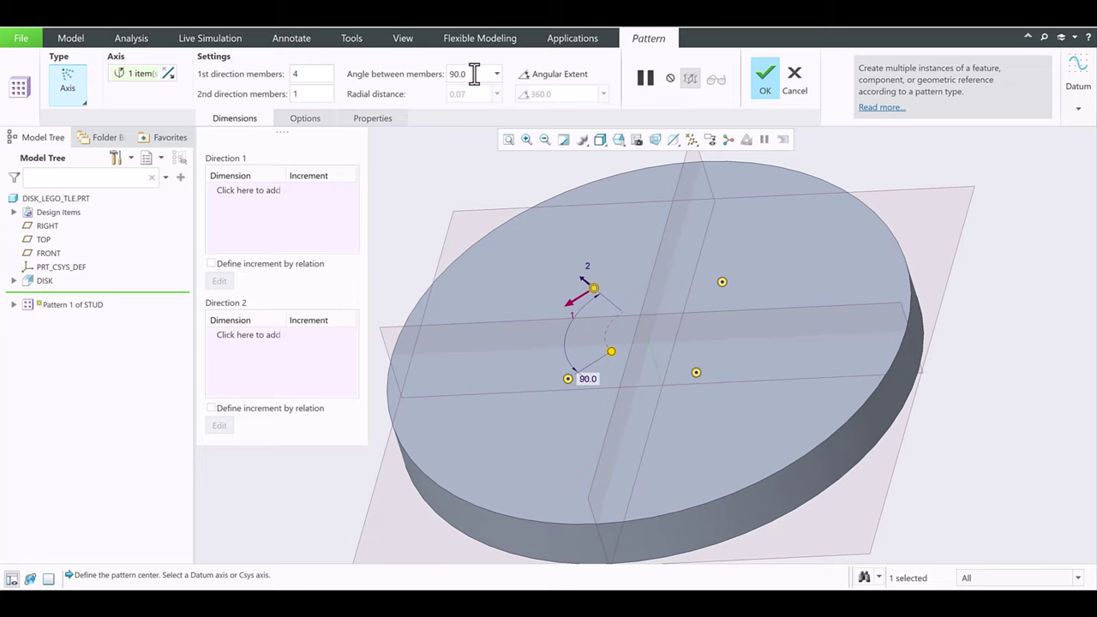
pyautogui.click(766, 81)
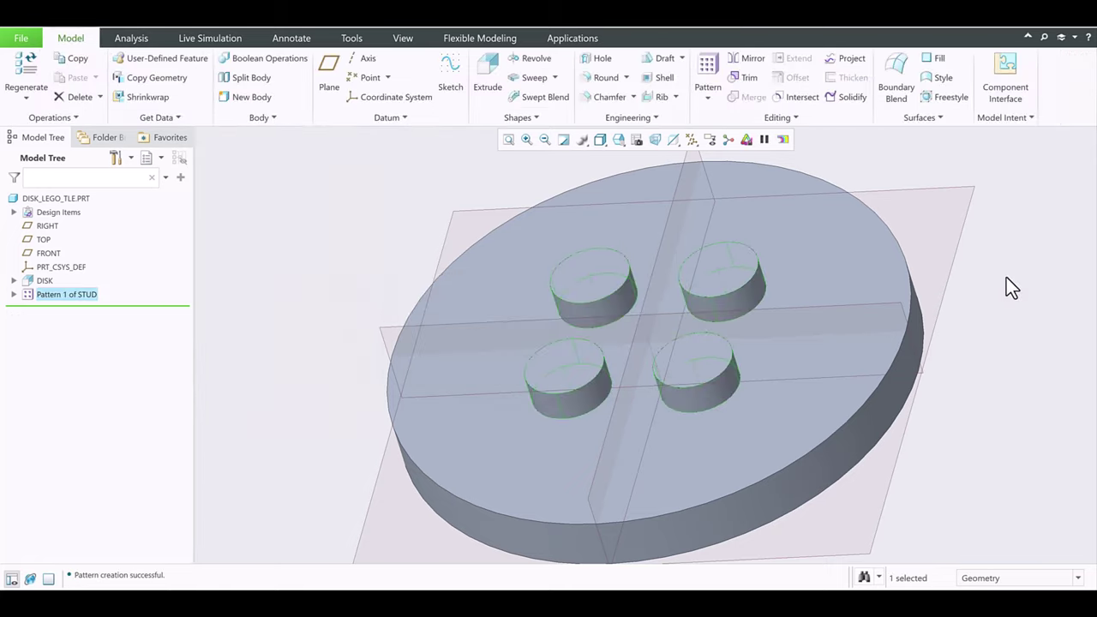
# - Inspect the disk and its patterned studs from above, below and the side, including the default orientation
pyautogui.click(992, 275)
pyautogui.moveTo(536, 252)
pyautogui.mouseDown(button='middle')
pyautogui.moveTo(577, 237)
pyautogui.moveTo(687, 251)
pyautogui.mouseUp(button='middle')
pyautogui.scroll(5, 682, 250)
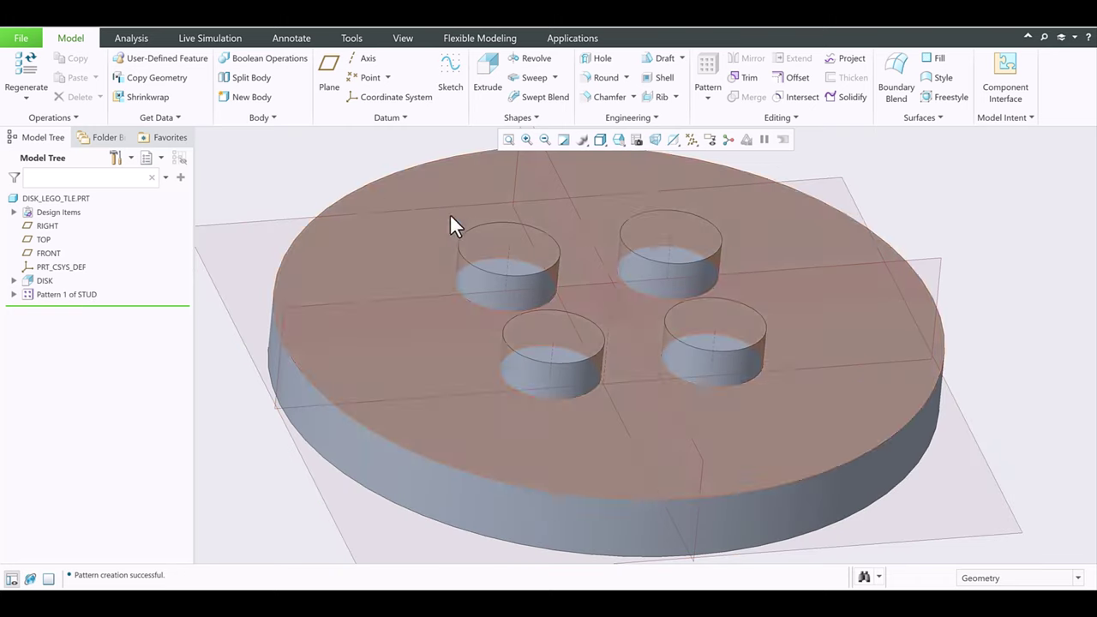
pyautogui.scroll(-4, 540, 232)
pyautogui.moveTo(540, 231)
pyautogui.mouseDown(button='middle')
pyautogui.moveTo(505, 249)
pyautogui.moveTo(515, 255)
pyautogui.moveTo(523, 229)
pyautogui.mouseUp(button='middle')
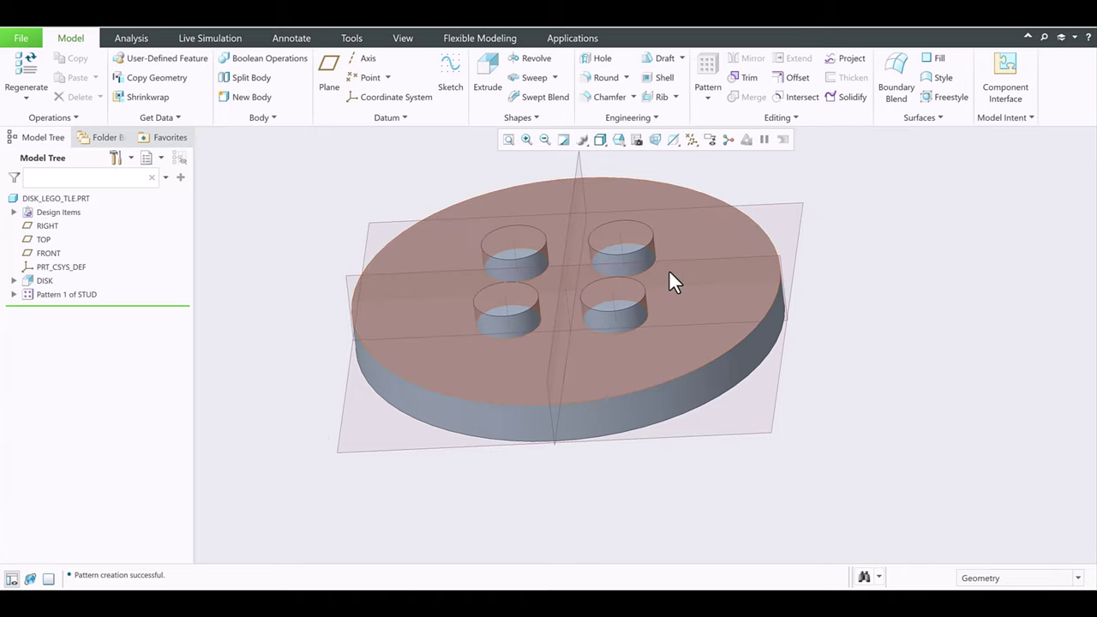
pyautogui.moveTo(670, 272)
pyautogui.mouseDown(button='middle')
pyautogui.moveTo(641, 291)
pyautogui.moveTo(676, 223)
pyautogui.mouseUp(button='middle')
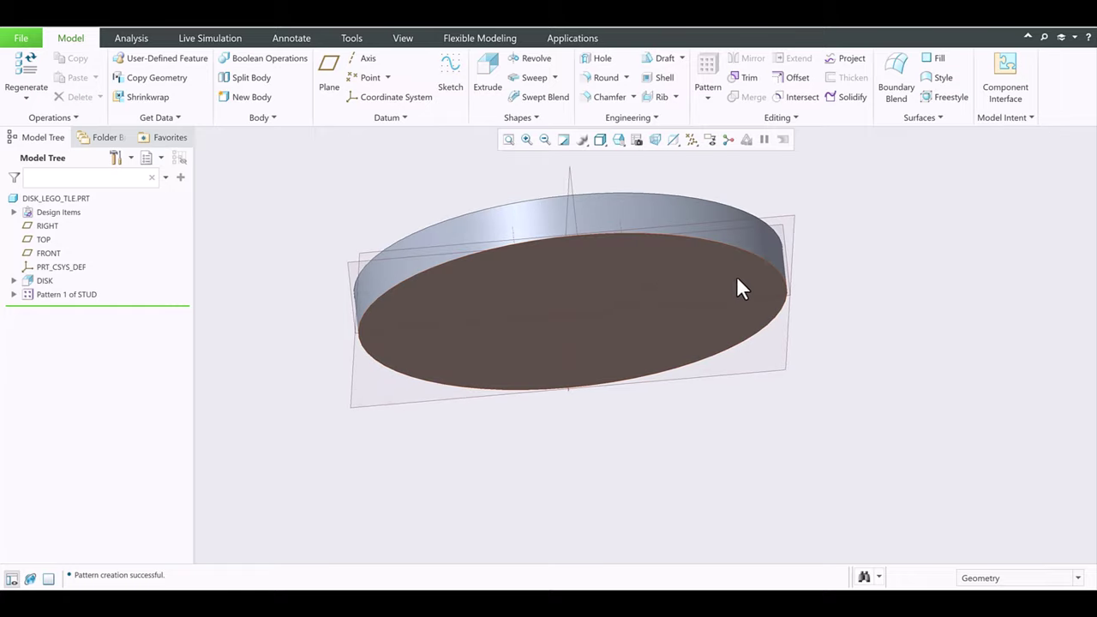
pyautogui.moveTo(737, 278); pyautogui.dragTo(757, 323, button='middle')
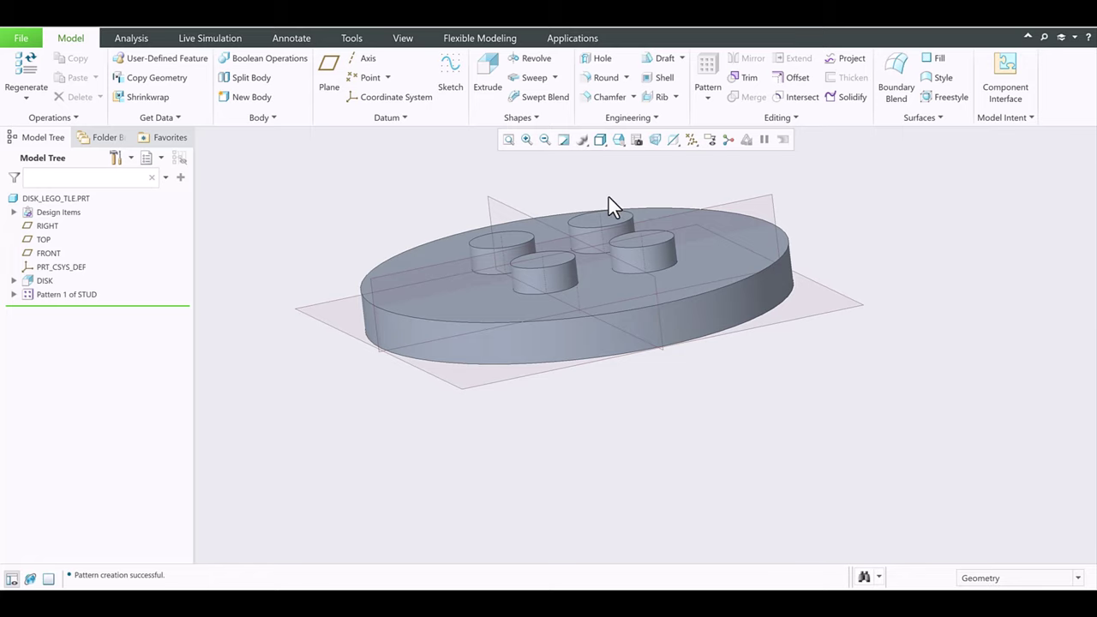
pyautogui.scroll(-3, 634, 202)
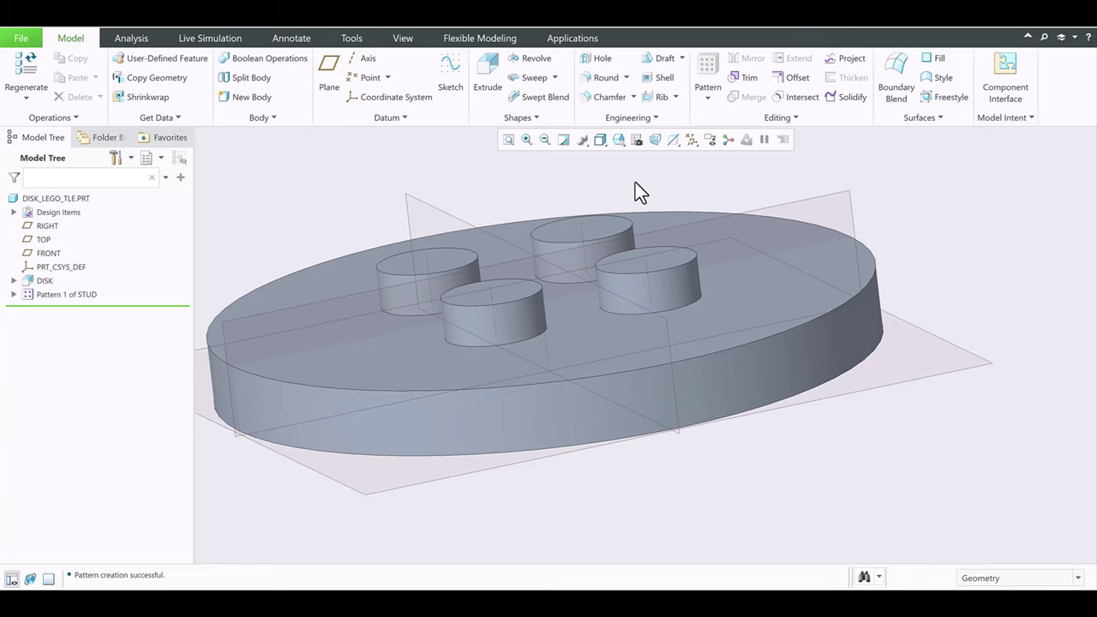
pyautogui.moveTo(758, 215); pyautogui.dragTo(759, 243, button='middle')
pyautogui.scroll(5, 716, 248)
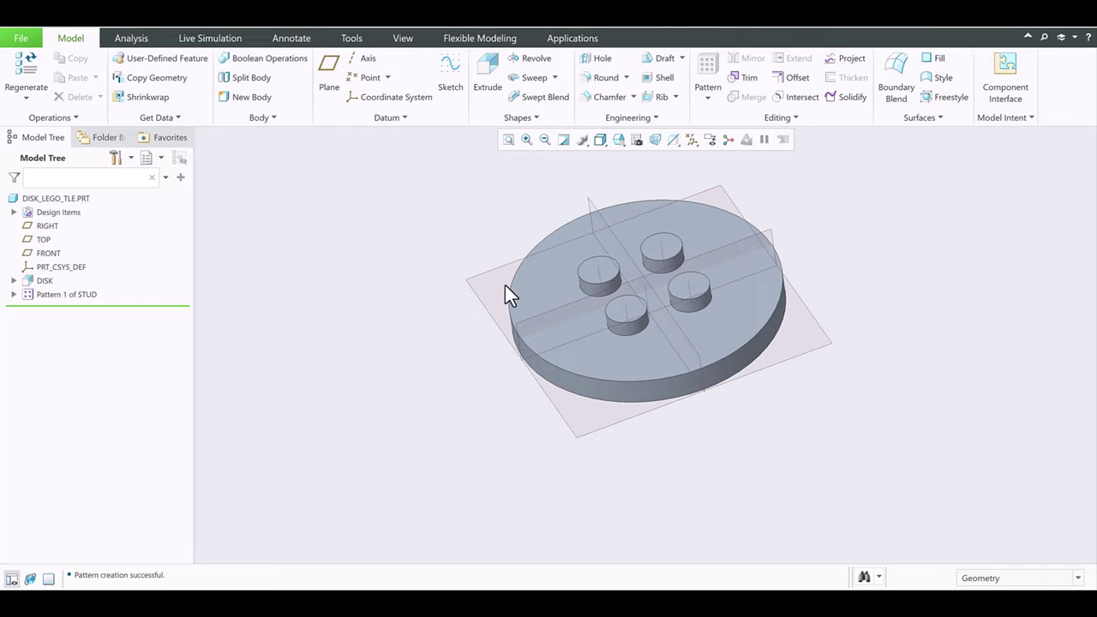
pyautogui.hotkey('ctrl', 'd')
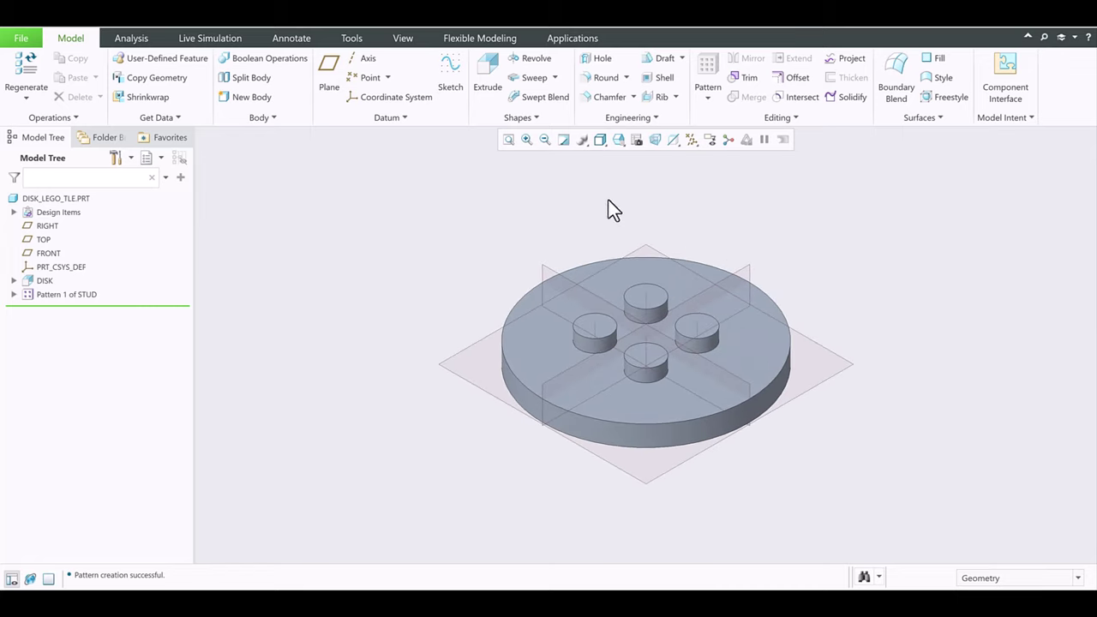
pyautogui.click(619, 139)
pyautogui.moveTo(520, 237)
pyautogui.mouseDown(button='middle')
pyautogui.moveTo(517, 215)
pyautogui.moveTo(514, 222)
pyautogui.mouseUp(button='middle')
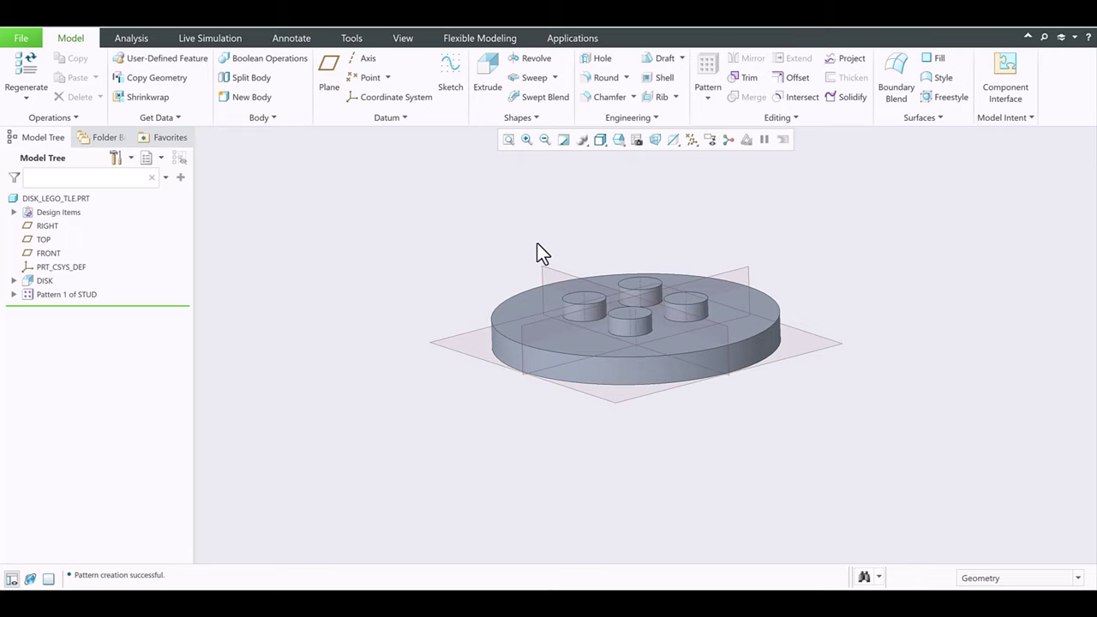
# - Open the save dialog for DISK_LEGO_TLE.PRT and dismiss it without saving
pyautogui.hotkey('ctrl', 's')
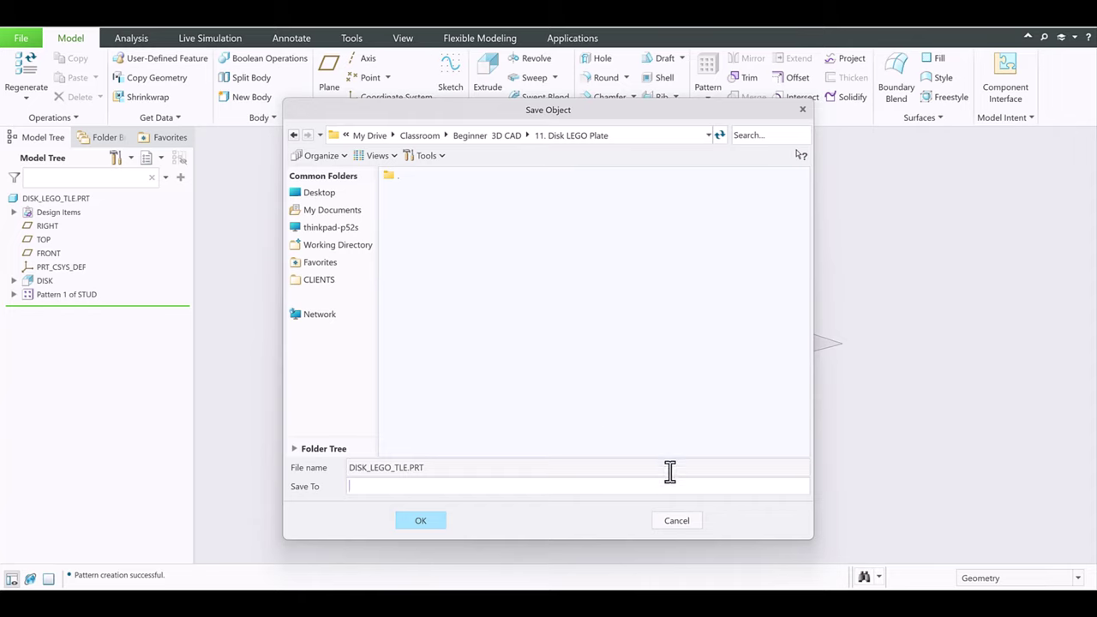
pyautogui.click(676, 521)
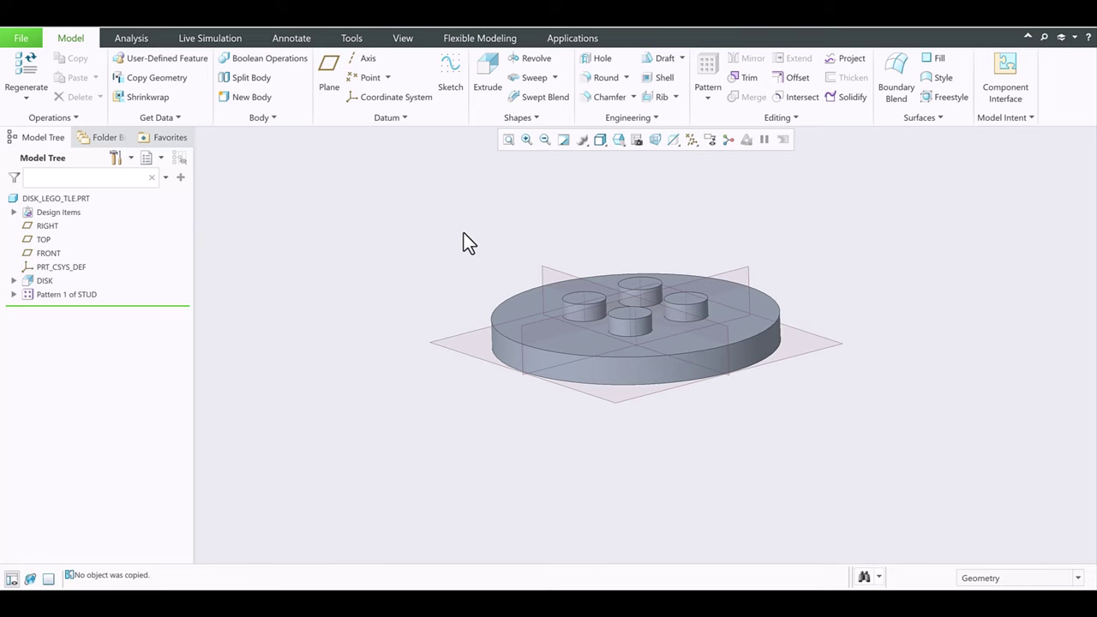
# - Start a new extrusion with its sketch on the disk's top face and orient the sketch parallel to the screen
pyautogui.scroll(3, 664, 285)
pyautogui.moveTo(664, 284)
pyautogui.mouseDown(button='middle')
pyautogui.moveTo(652, 282)
pyautogui.moveTo(650, 294)
pyautogui.mouseUp(button='middle')
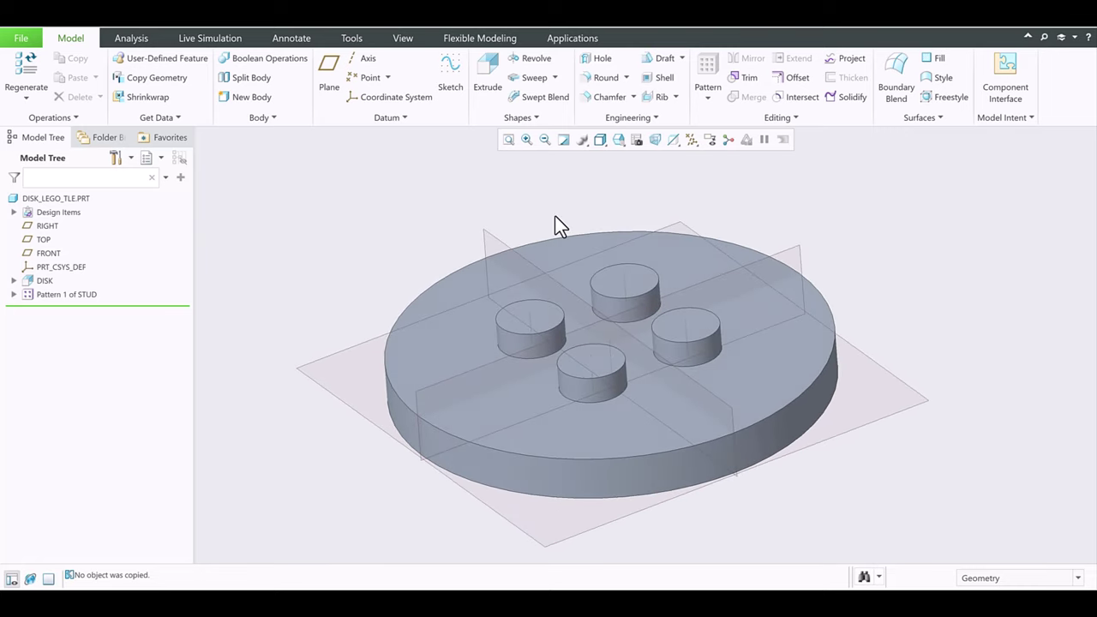
pyautogui.hotkey('ctrl', 'd')
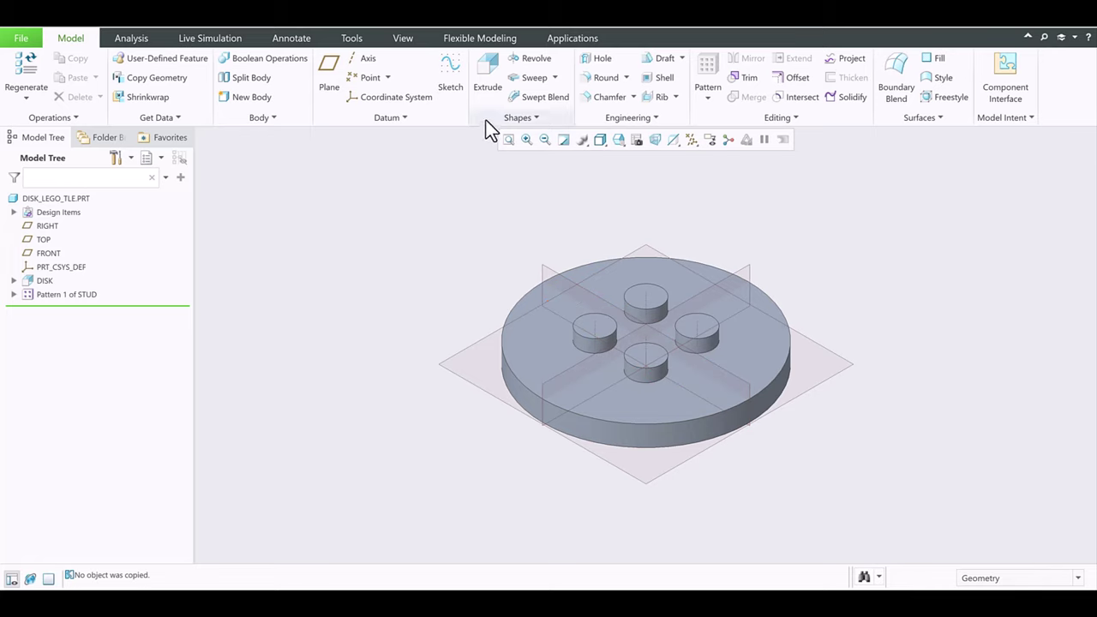
pyautogui.click(487, 86)
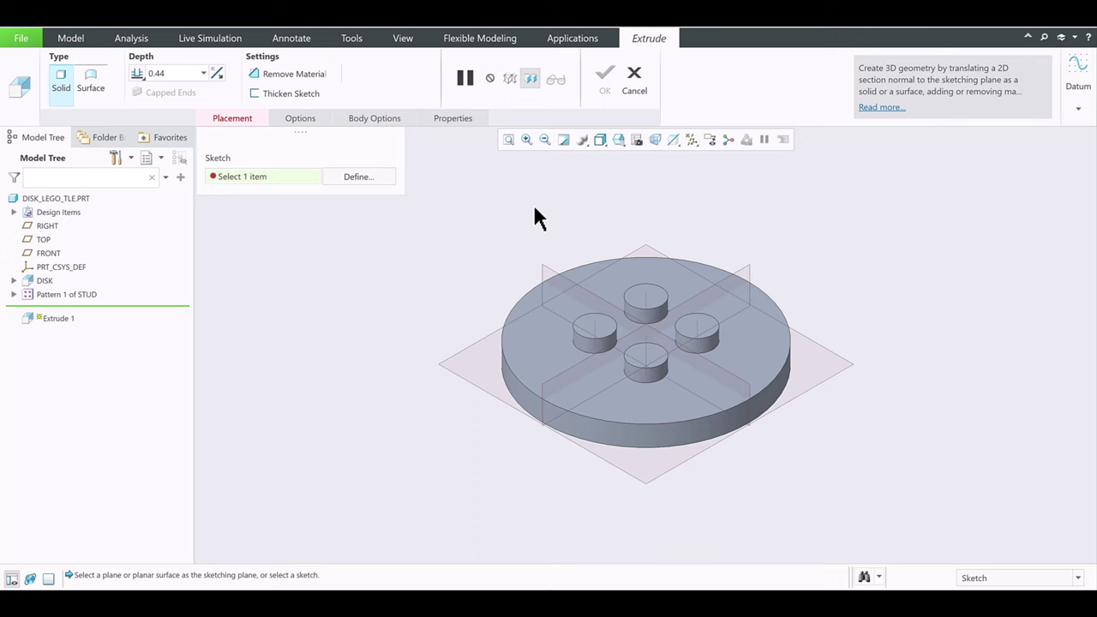
pyautogui.click(640, 280)
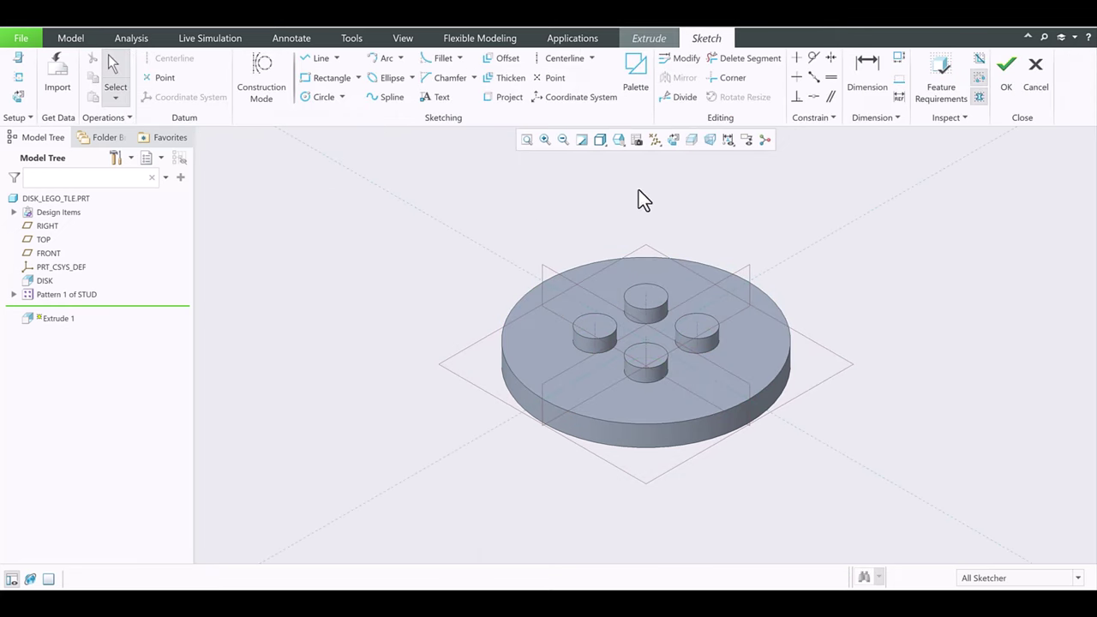
pyautogui.click(673, 140)
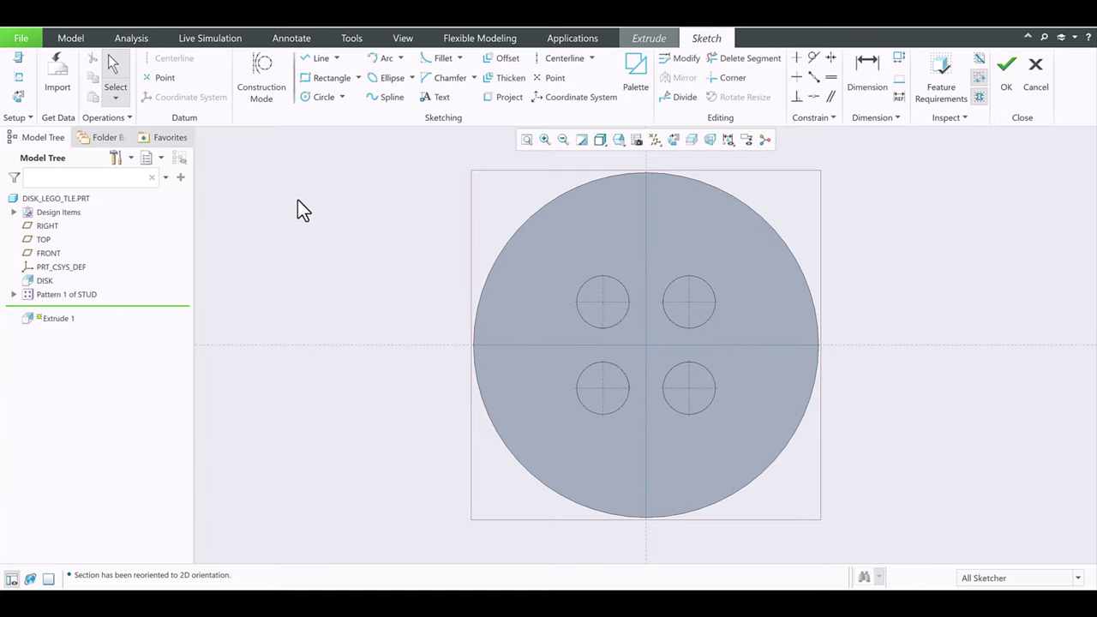
# - Sketch a circle between the upper-left stud and the disk's left edge, and set its diameter to 0.19
pyautogui.click(321, 101)
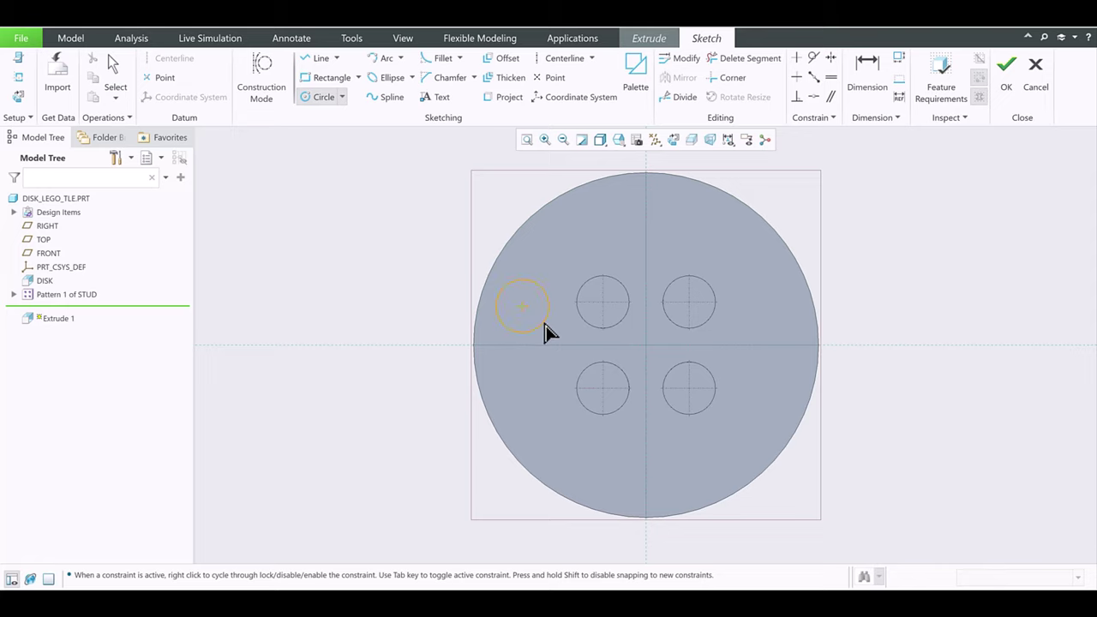
pyautogui.click(549, 334)
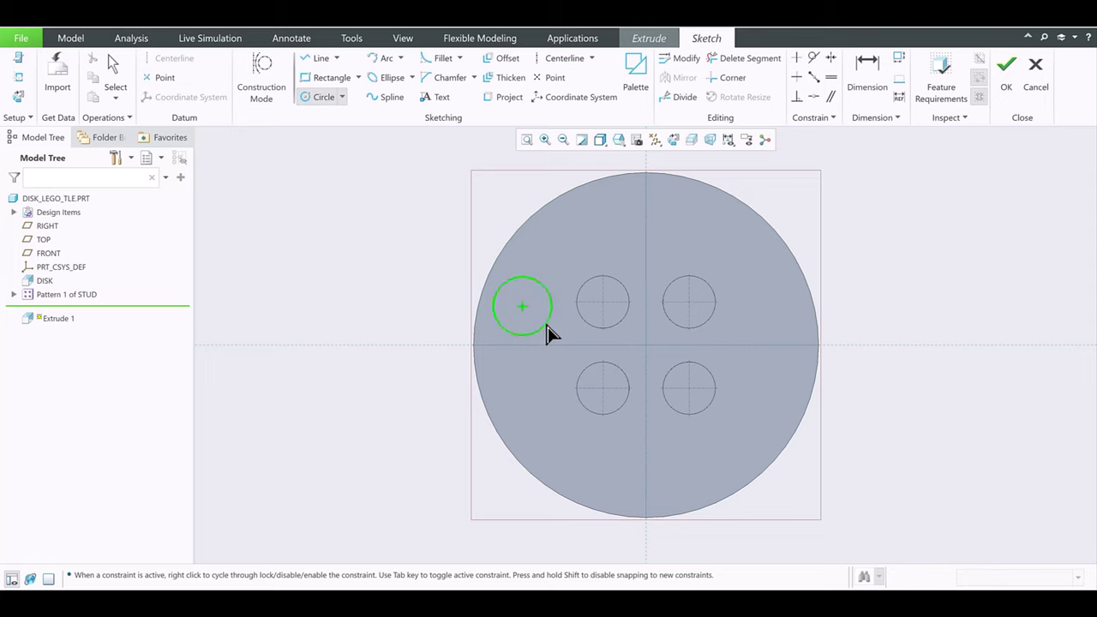
pyautogui.middleClick(462, 260)
pyautogui.scroll(1, 502, 293)
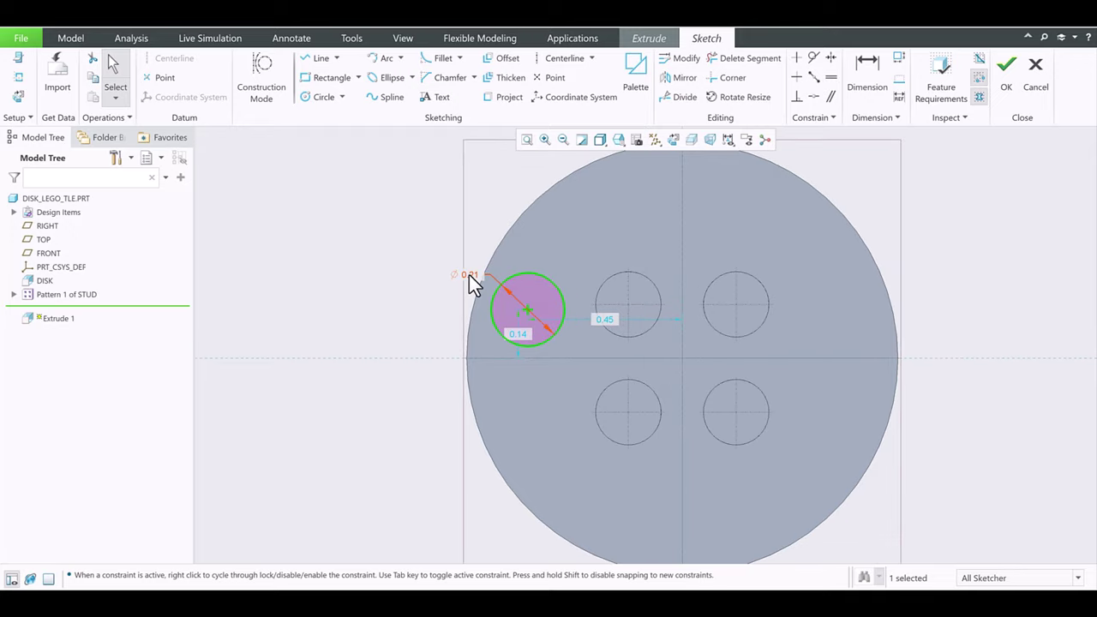
pyautogui.doubleClick(469, 272)
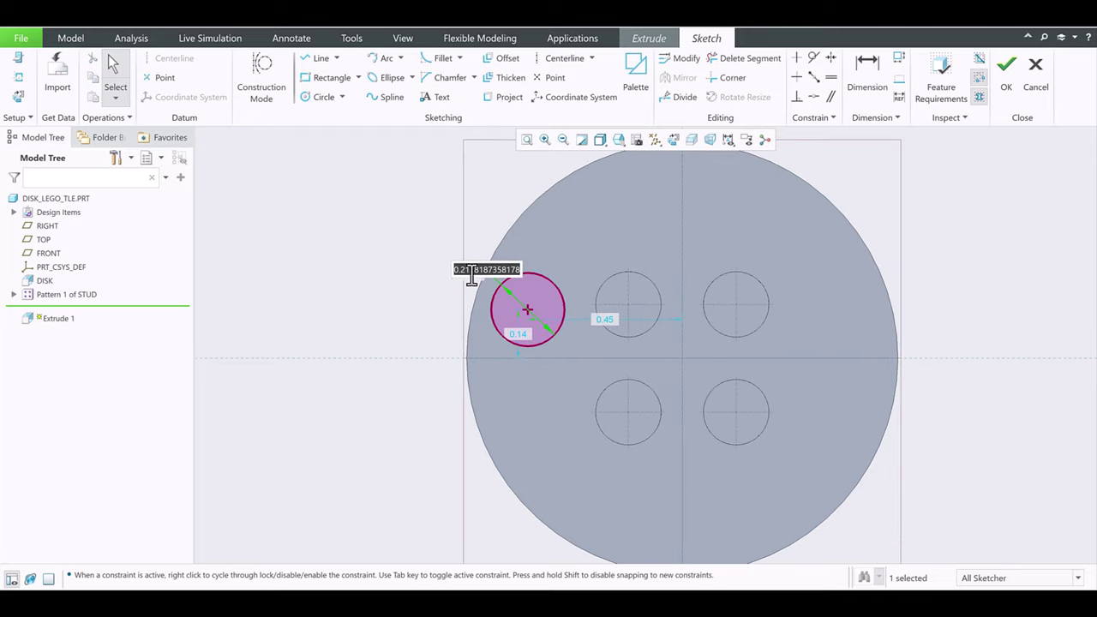
pyautogui.write('0.')
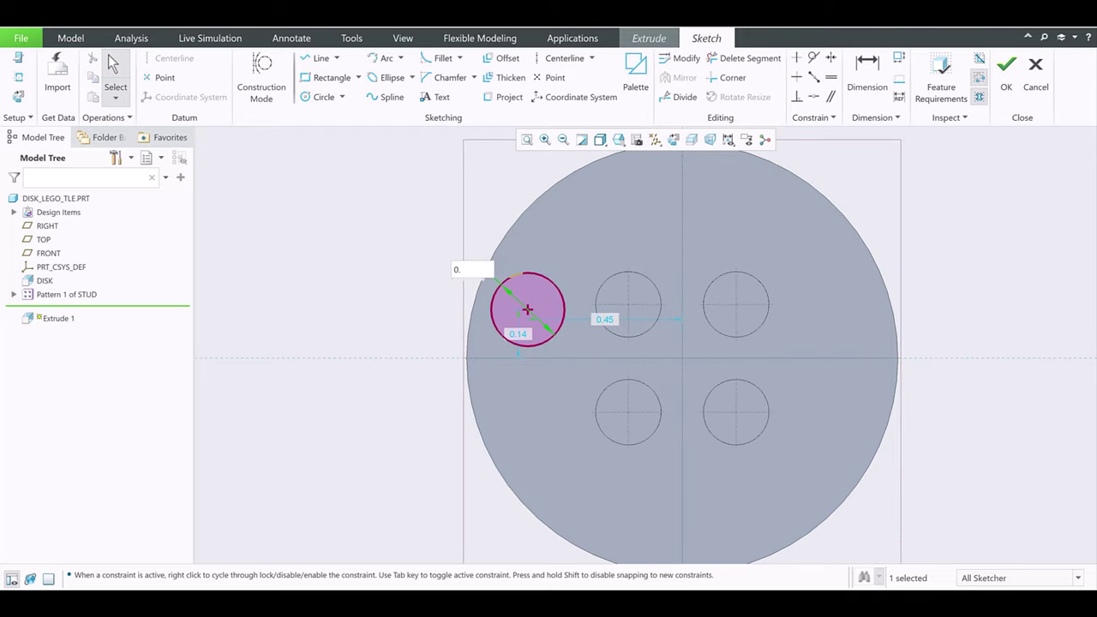
pyautogui.write('019')
pyautogui.press('Return')
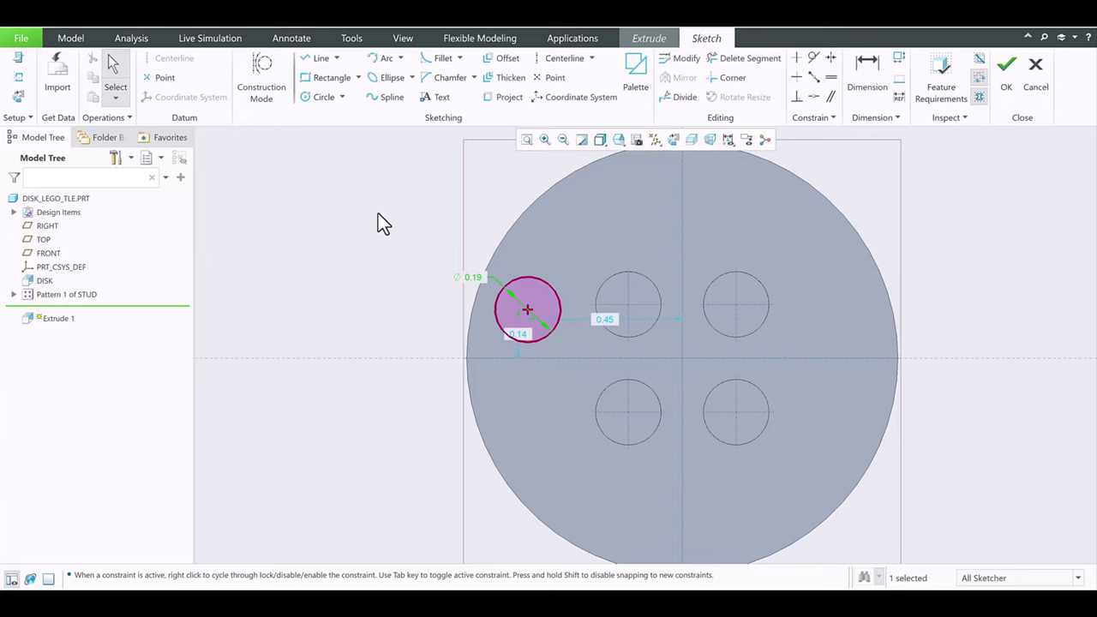
# - Position the circle's centre 0.47 from the vertical reference and 5/32 (0.16) from the horizontal reference
pyautogui.scroll(2, 610, 317)
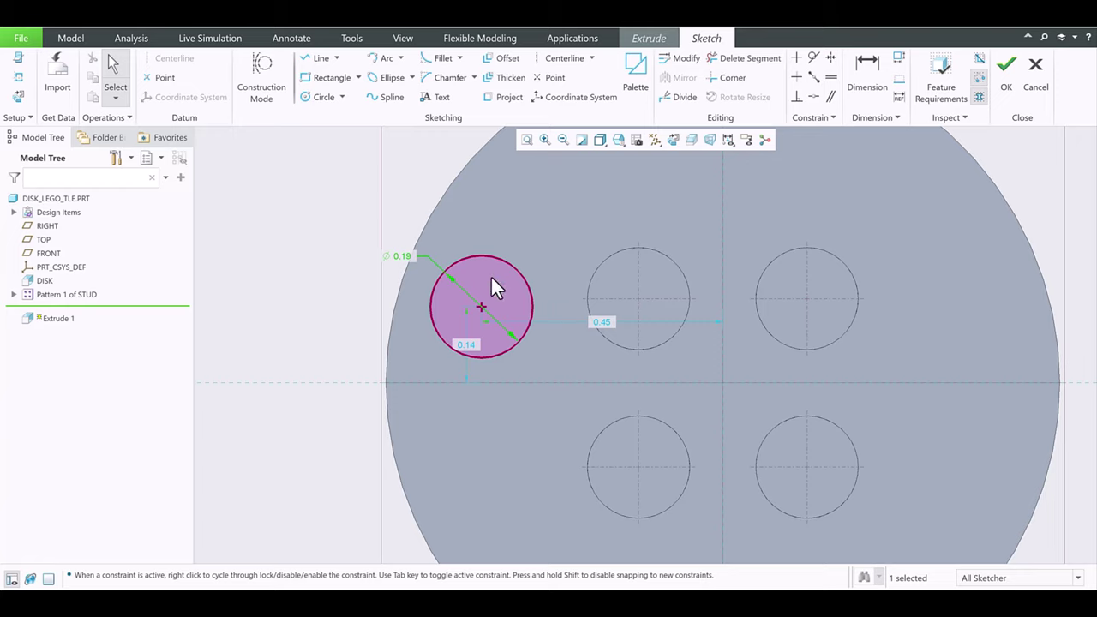
pyautogui.doubleClick(604, 325)
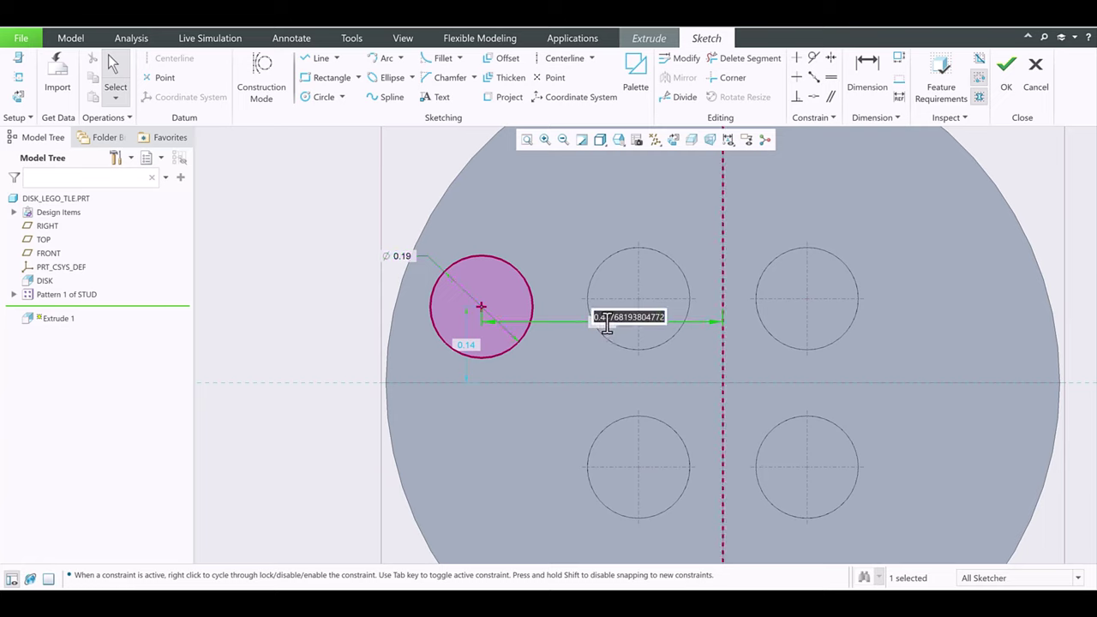
pyautogui.write('3*')
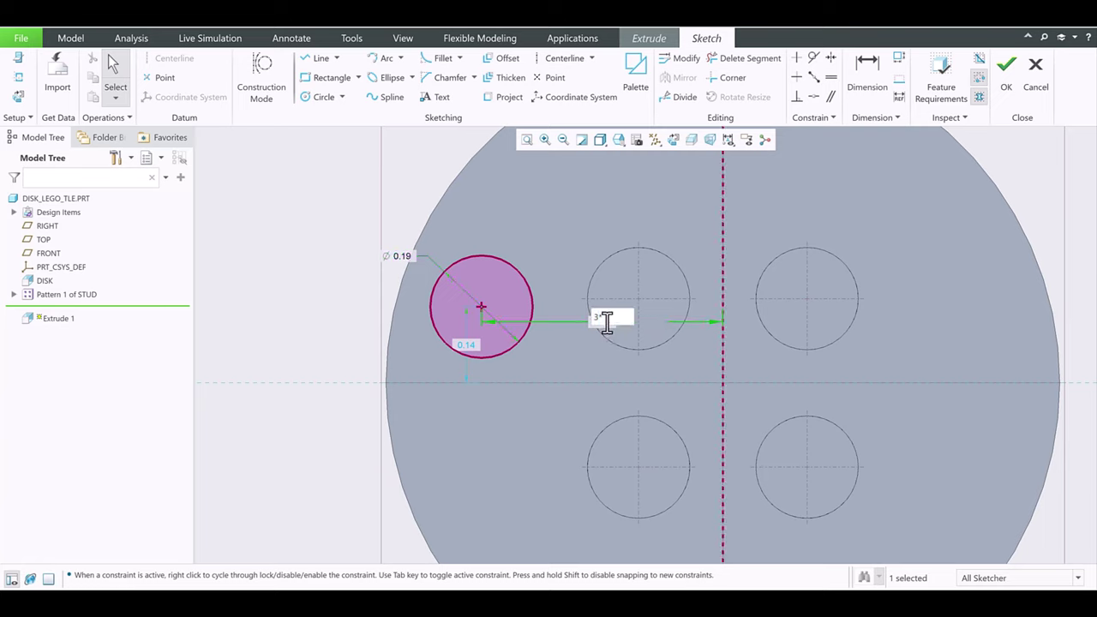
pyautogui.write('/32')
pyautogui.press('Return')
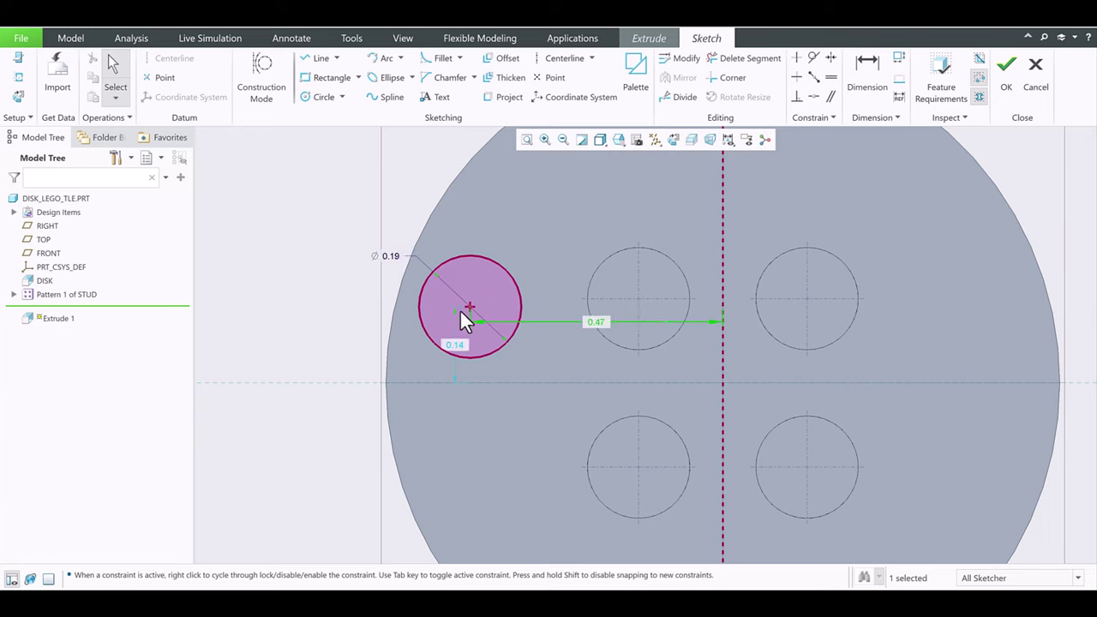
pyautogui.press('Tab')
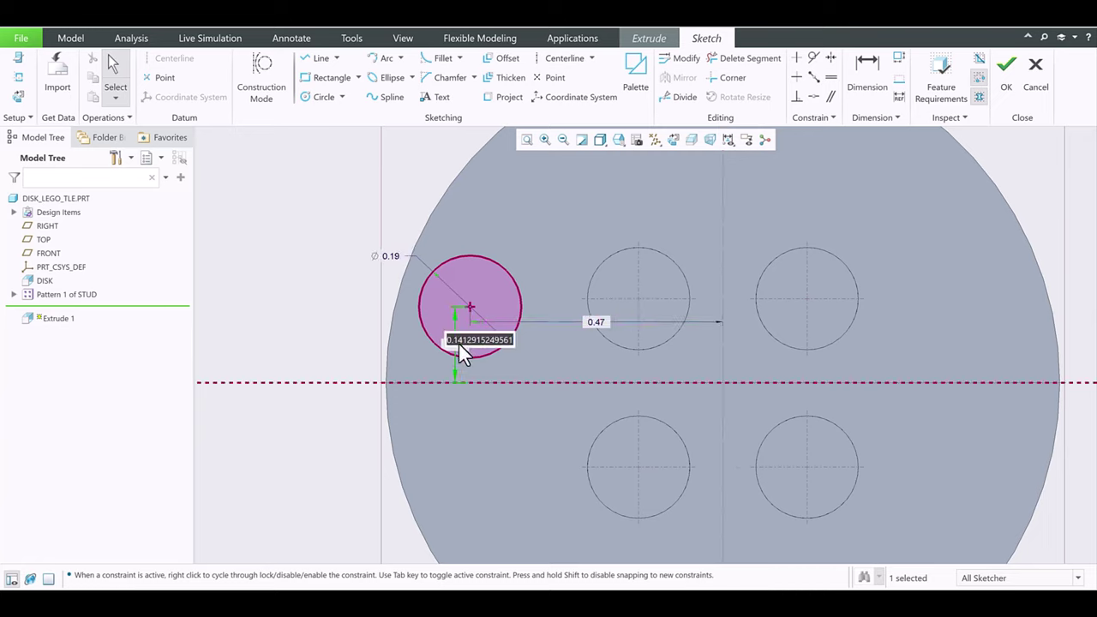
pyautogui.write('5/')
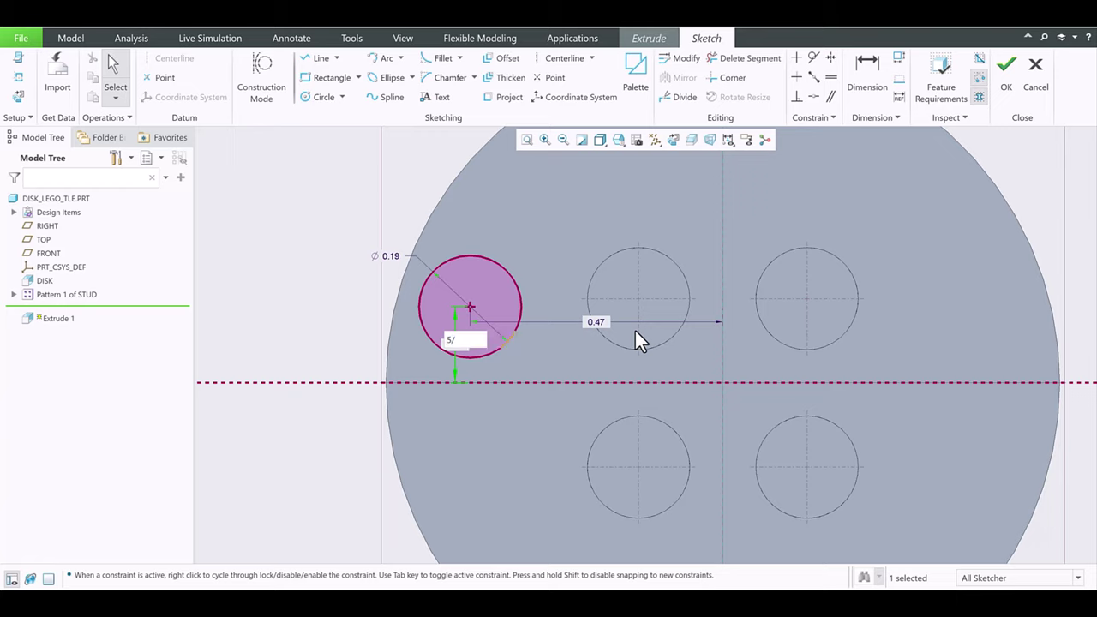
pyautogui.write('32')
pyautogui.press('Home')
pyautogui.write('1')
pyautogui.press('Return')
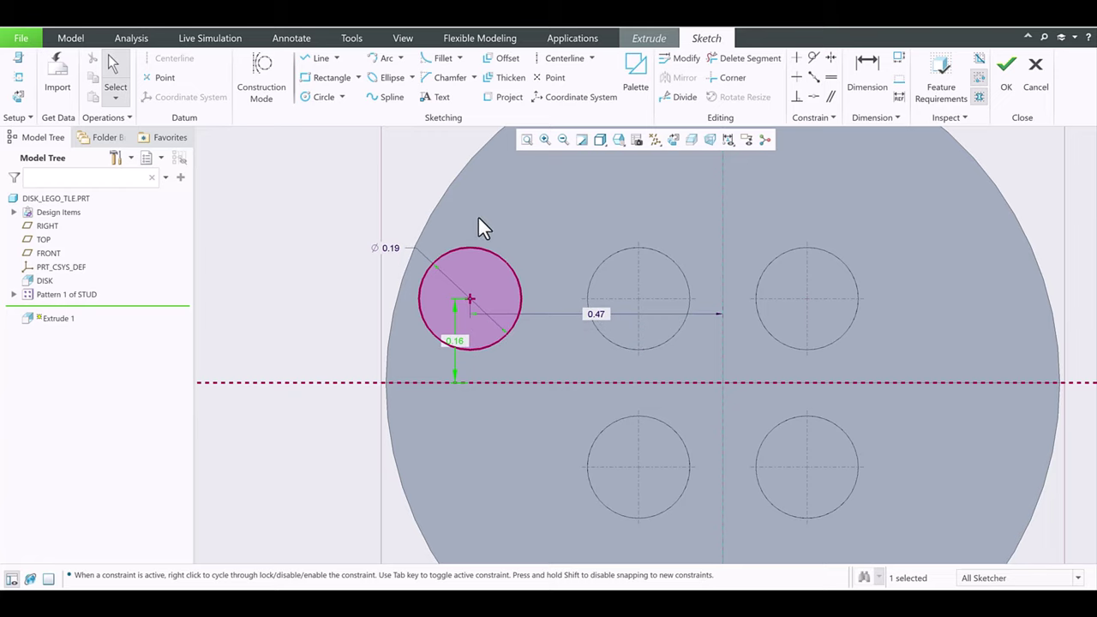
pyautogui.click(393, 185)
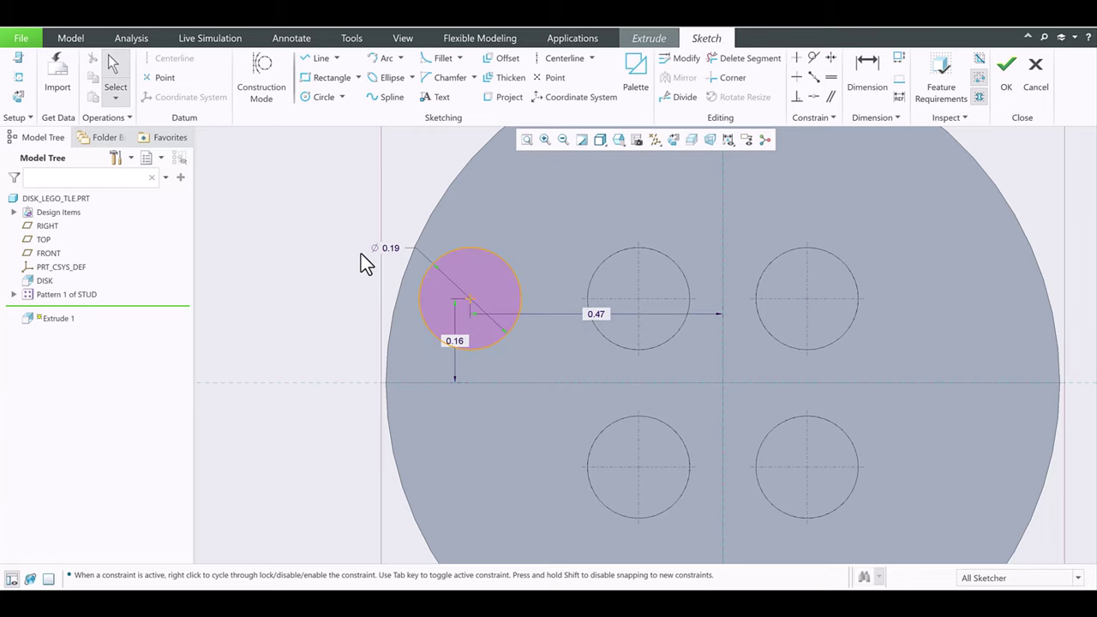
# - Mirror the circle about the horizontal reference and finish the sketch
pyautogui.scroll(-2, 360, 255)
pyautogui.scroll(-1, 433, 370)
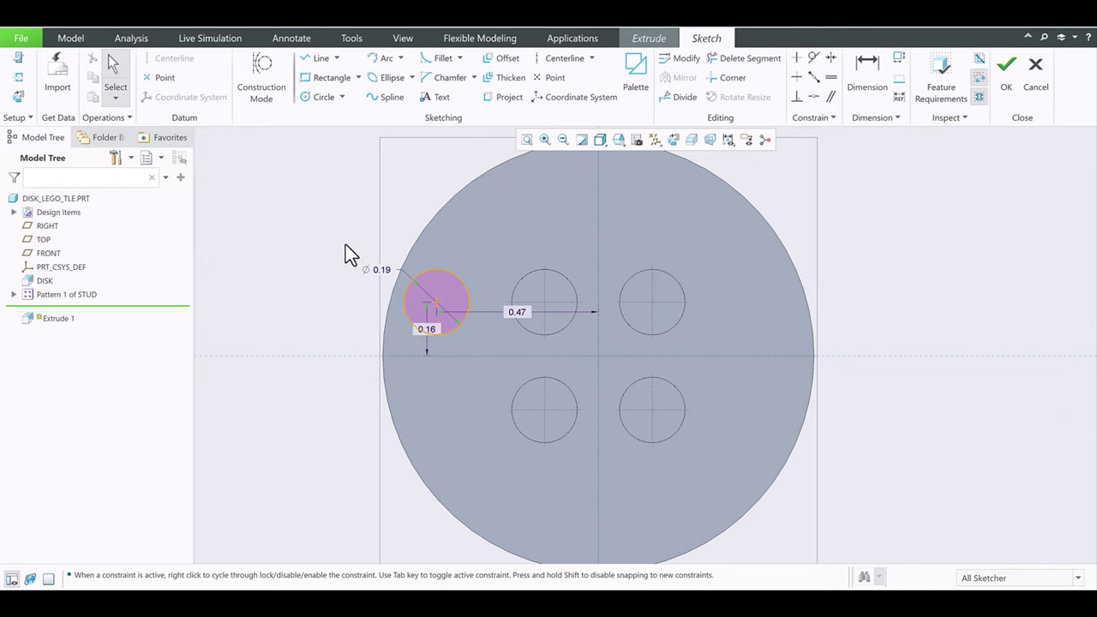
pyautogui.moveTo(346, 244); pyautogui.dragTo(484, 340)
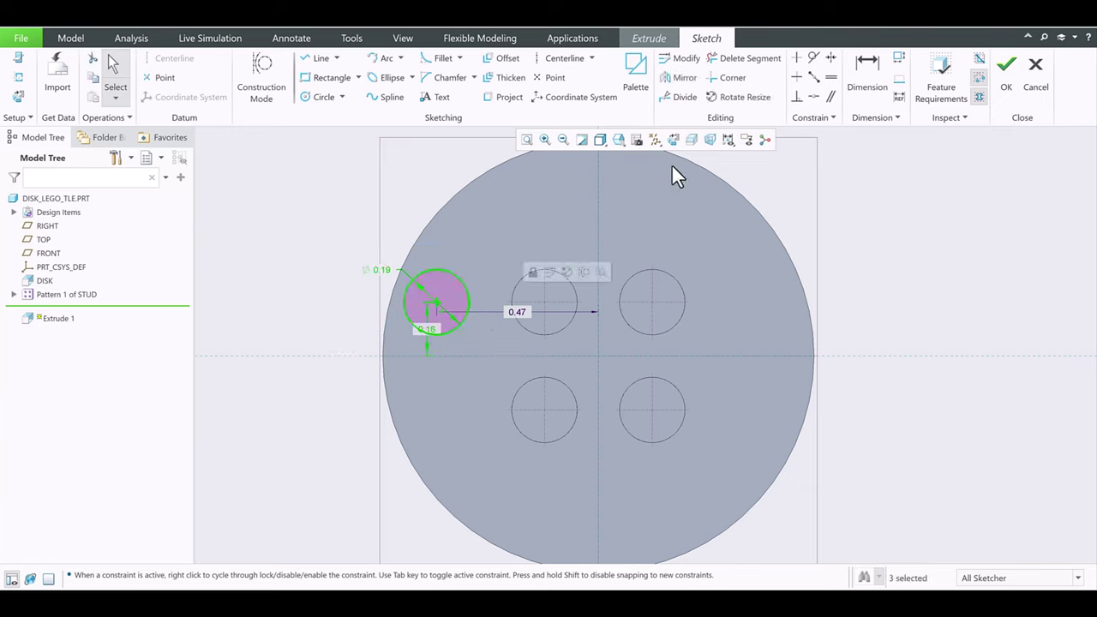
pyautogui.click(681, 82)
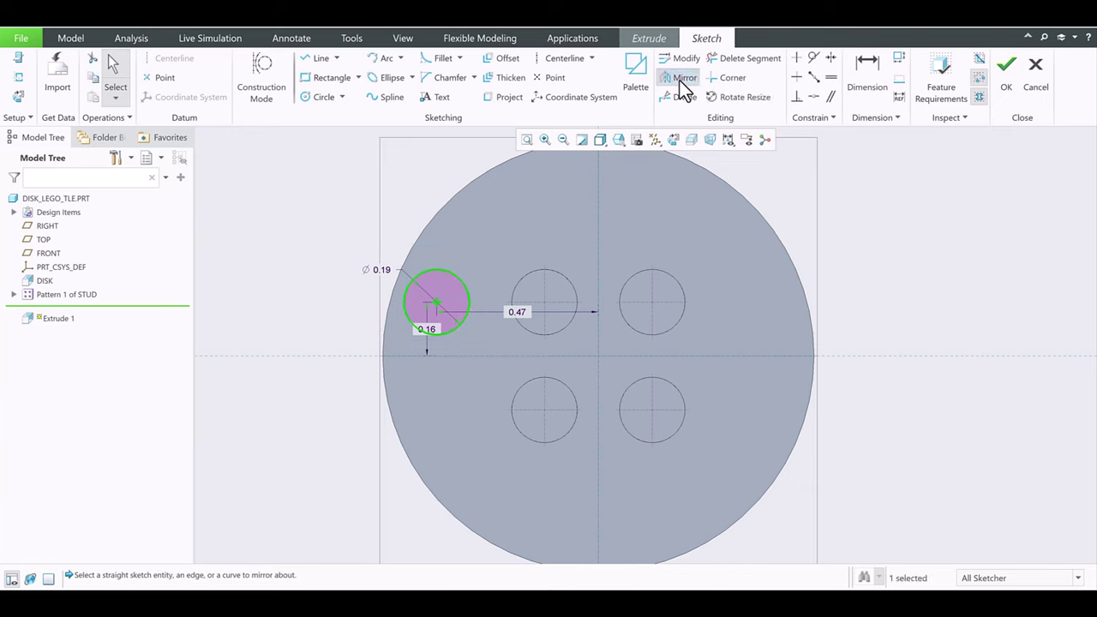
pyautogui.click(325, 354)
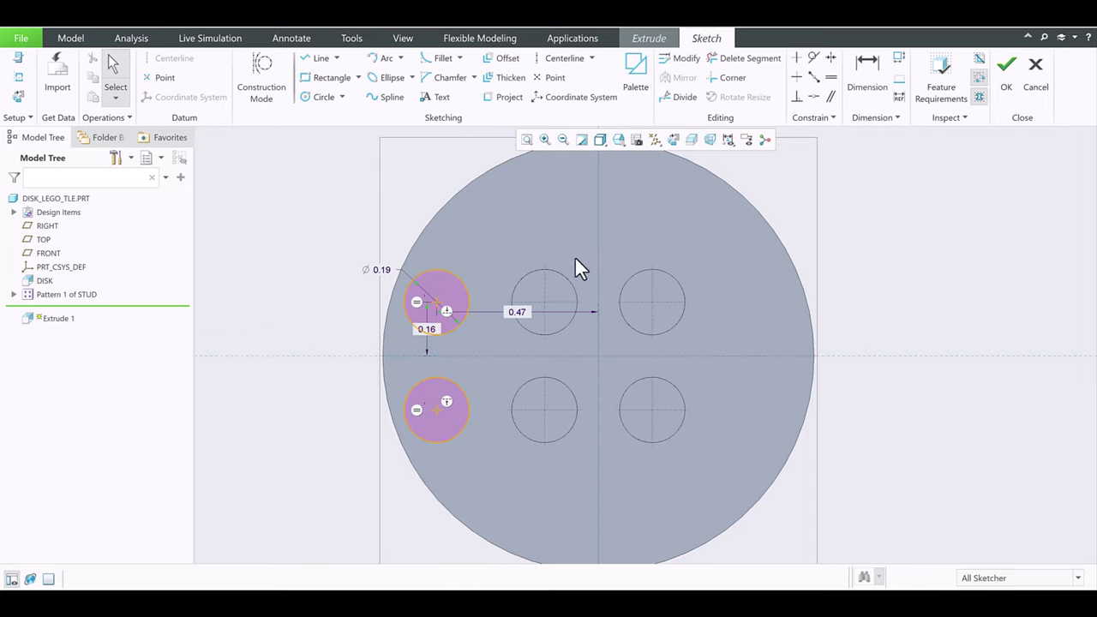
pyautogui.scroll(-3, 575, 269)
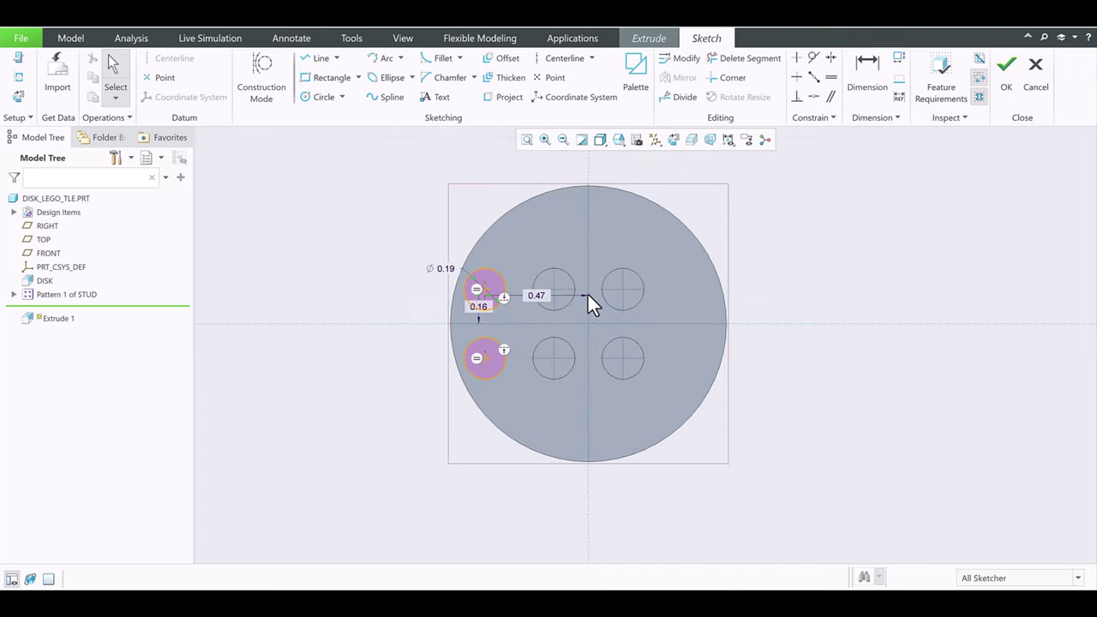
pyautogui.hotkey('ctrl', 'd')
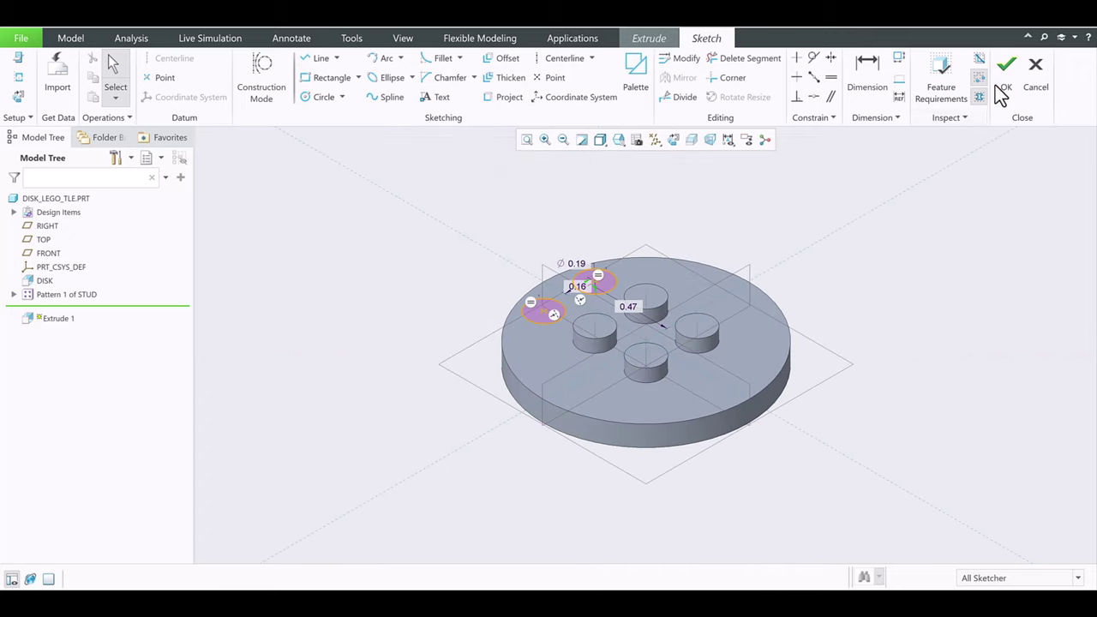
pyautogui.click(1000, 89)
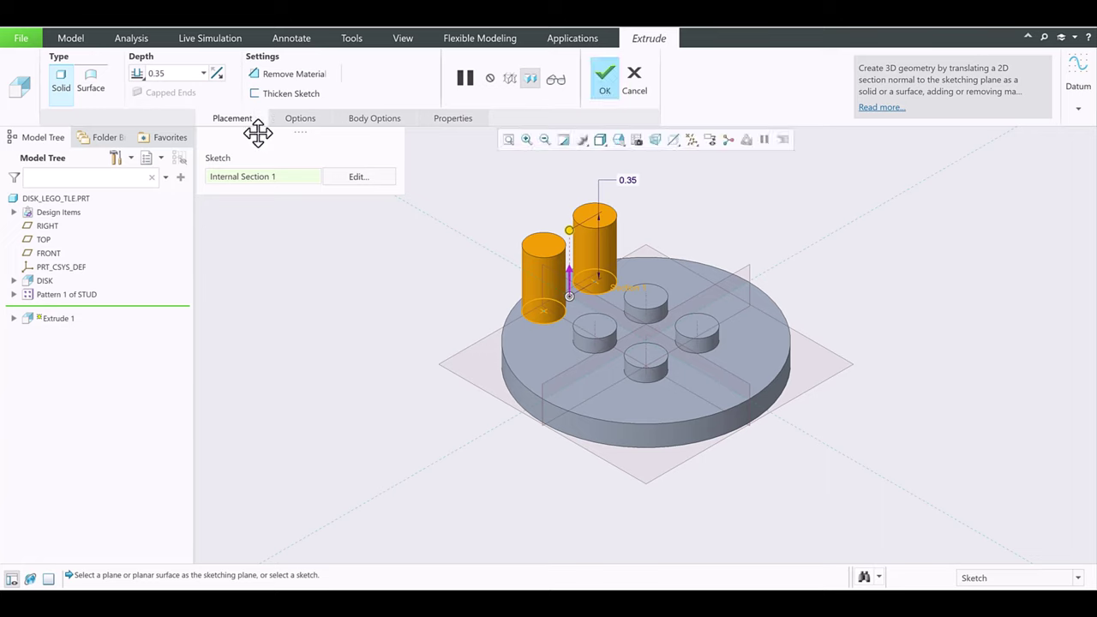
# - Extrude the two circles upward from the disk's top face to a depth of 0.078
pyautogui.click(203, 73)
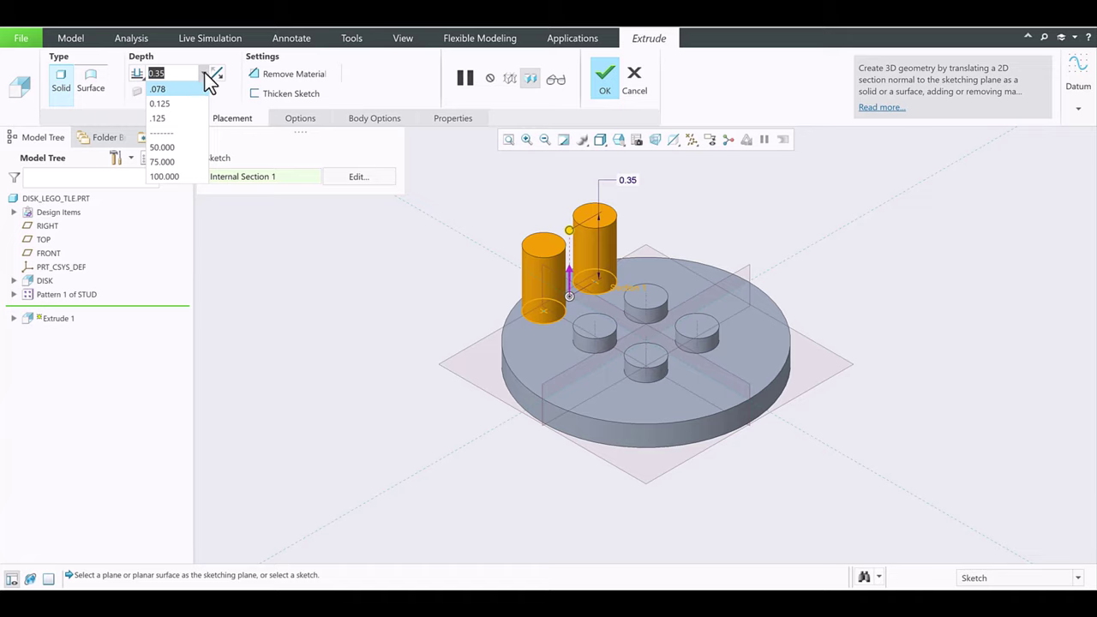
pyautogui.click(205, 73)
pyautogui.click(205, 73)
pyautogui.click(173, 87)
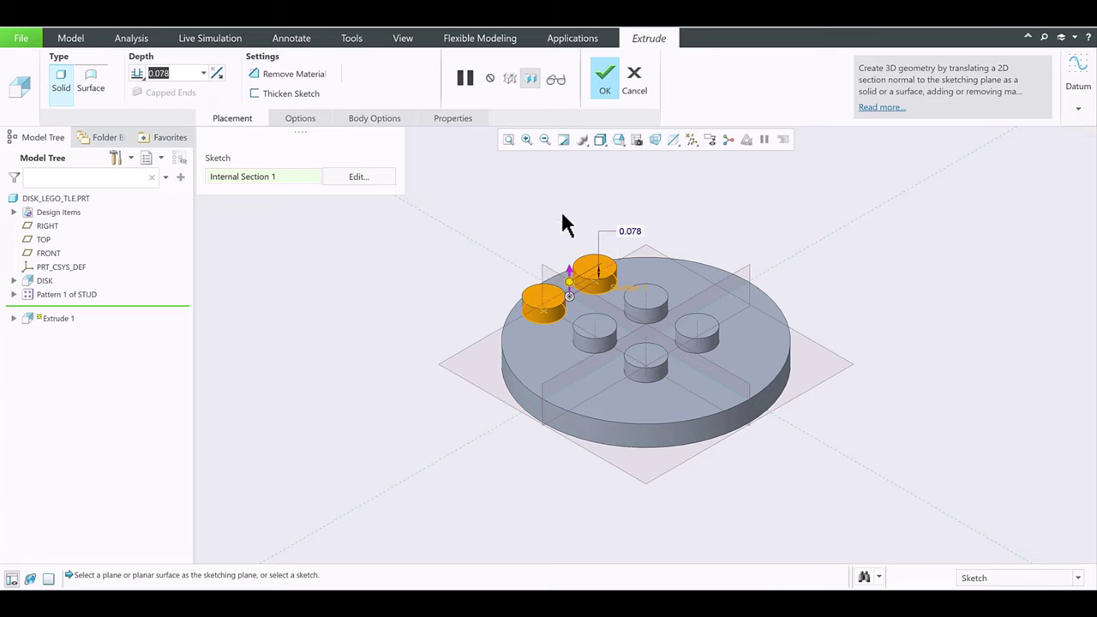
pyautogui.scroll(2, 639, 282)
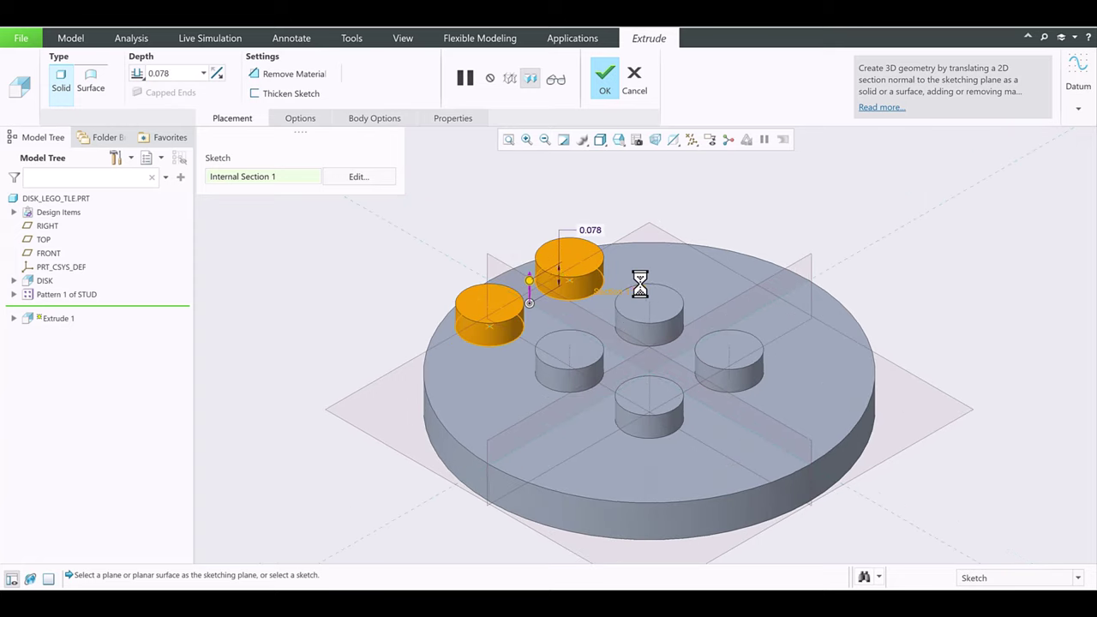
pyautogui.moveTo(579, 255); pyautogui.dragTo(595, 277, button='middle')
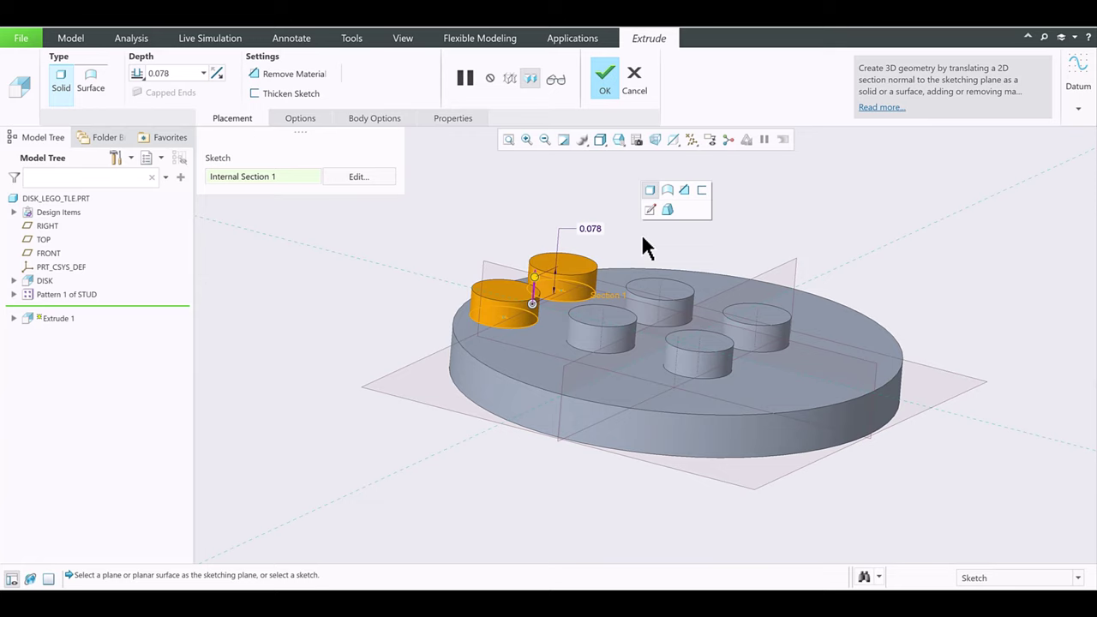
pyautogui.moveTo(643, 246)
pyautogui.mouseDown(button='middle')
pyautogui.moveTo(876, 264)
pyautogui.moveTo(773, 237)
pyautogui.moveTo(708, 194)
pyautogui.moveTo(620, 107)
pyautogui.mouseUp(button='middle')
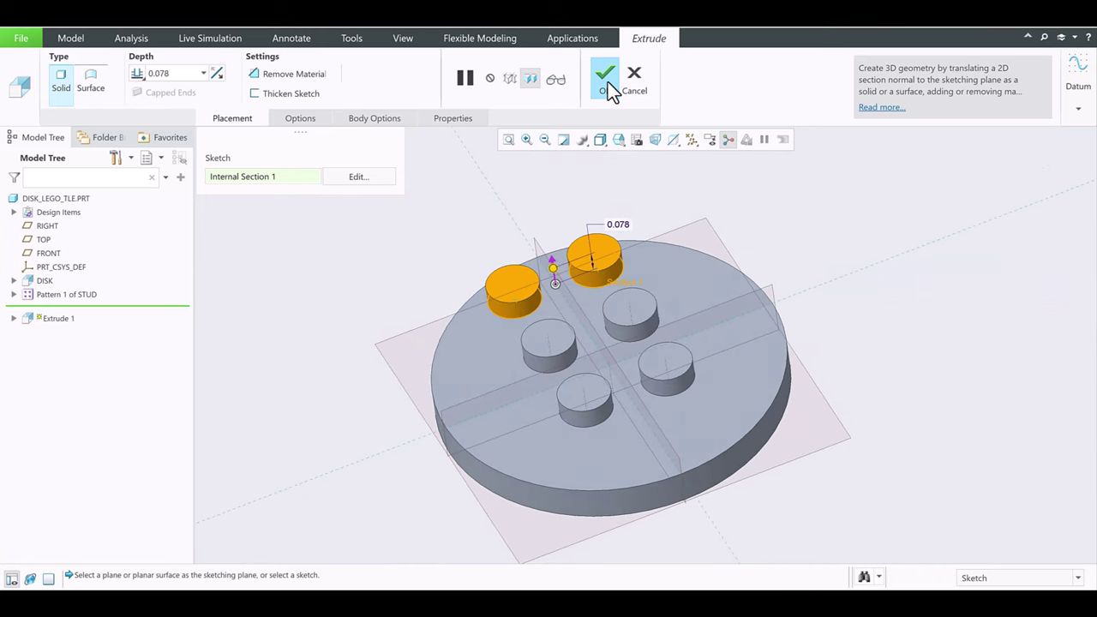
pyautogui.click(606, 77)
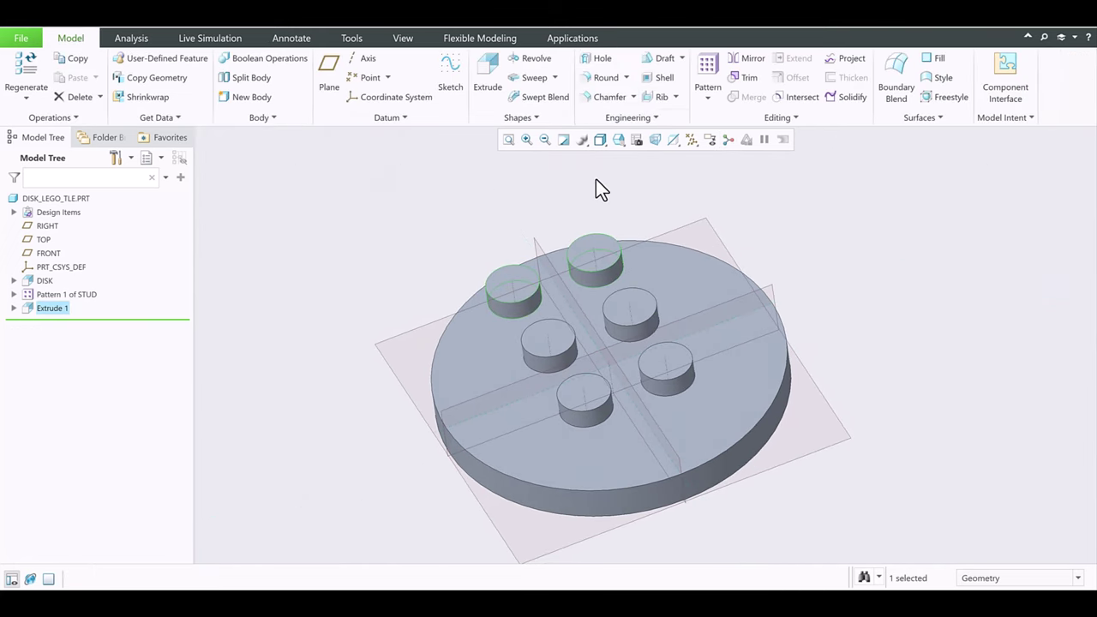
# - Rename the new two-stud extrusion as outer_studs
pyautogui.moveTo(596, 180); pyautogui.dragTo(597, 181, button='middle')
pyautogui.moveTo(550, 264); pyautogui.dragTo(532, 248, button='middle')
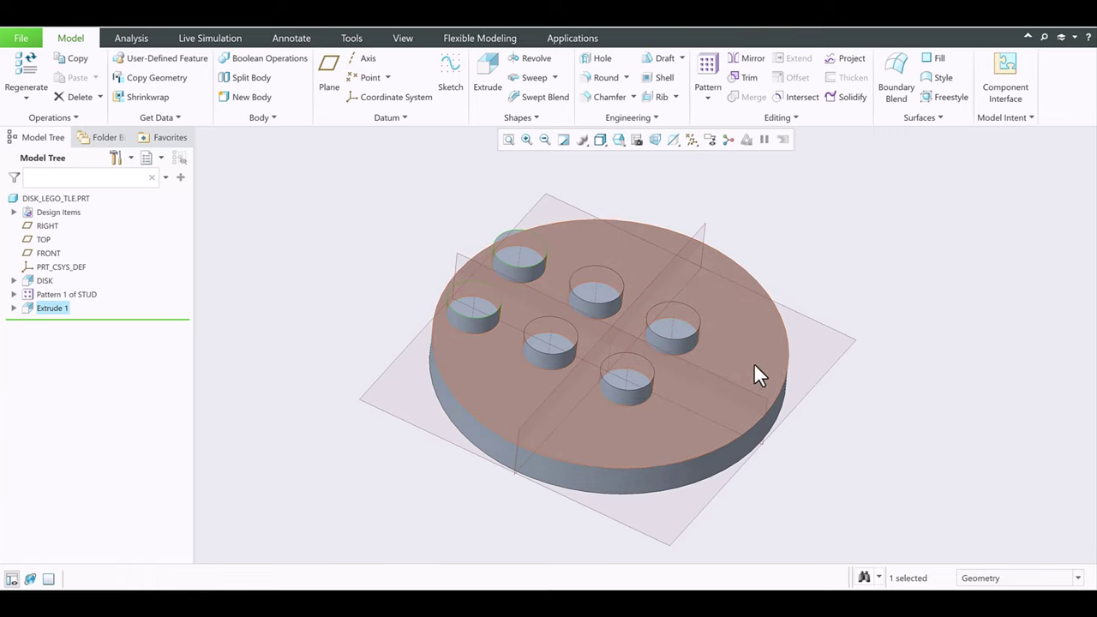
pyautogui.click(46, 307)
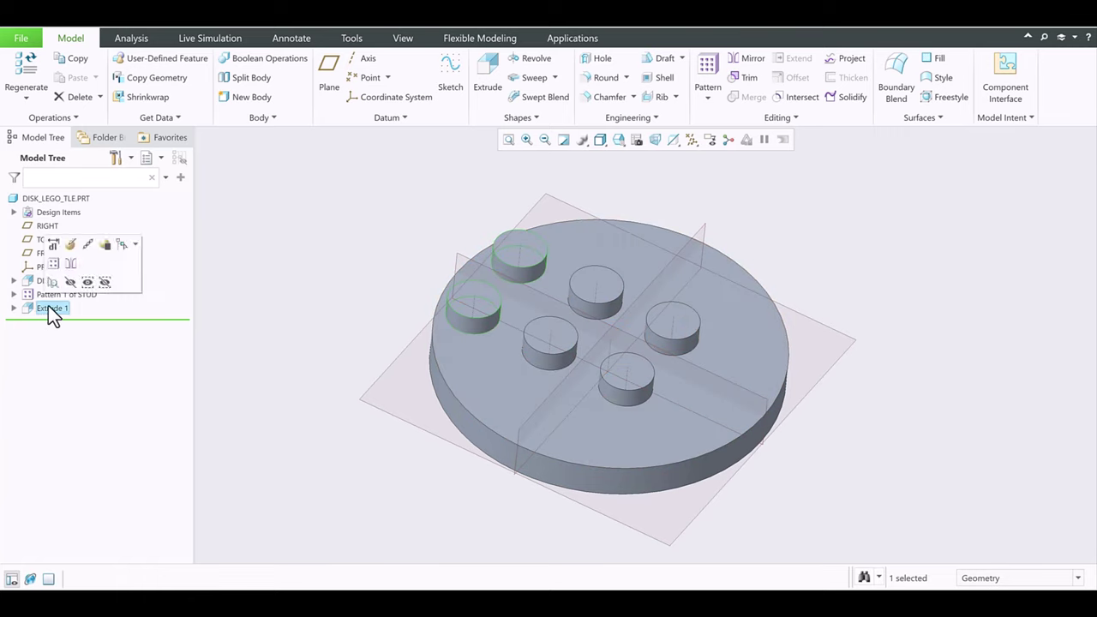
pyautogui.click(48, 305)
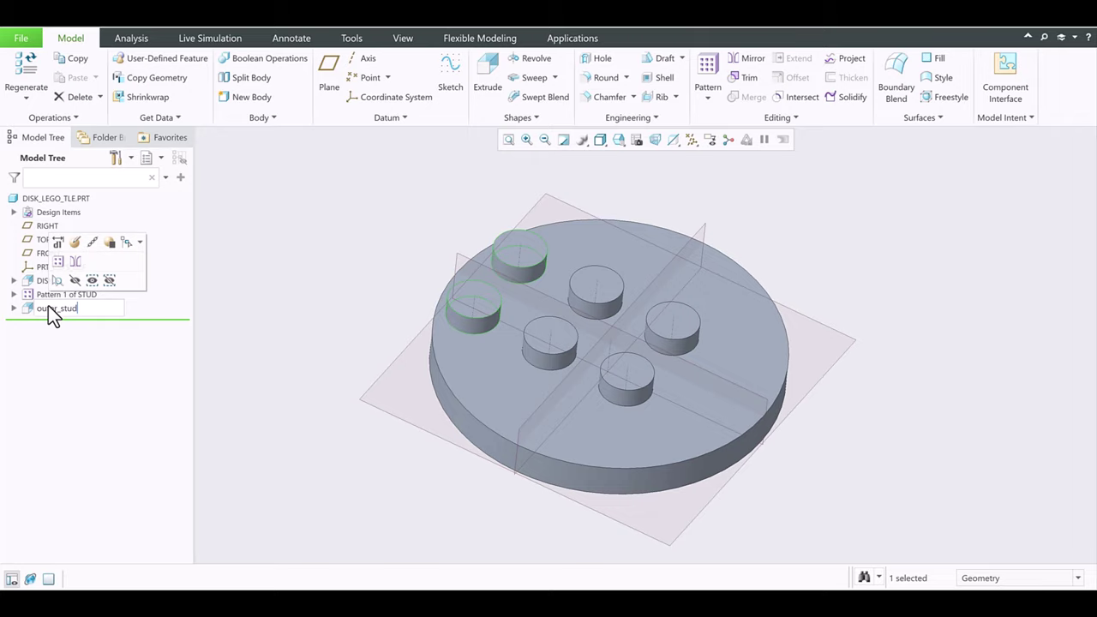
pyautogui.write('outer_studs')
pyautogui.press('Return')
# - Pattern the outer_studs extrusion around the disk's central axis with four members spaced 90 degrees apart
pyautogui.click(58, 261)
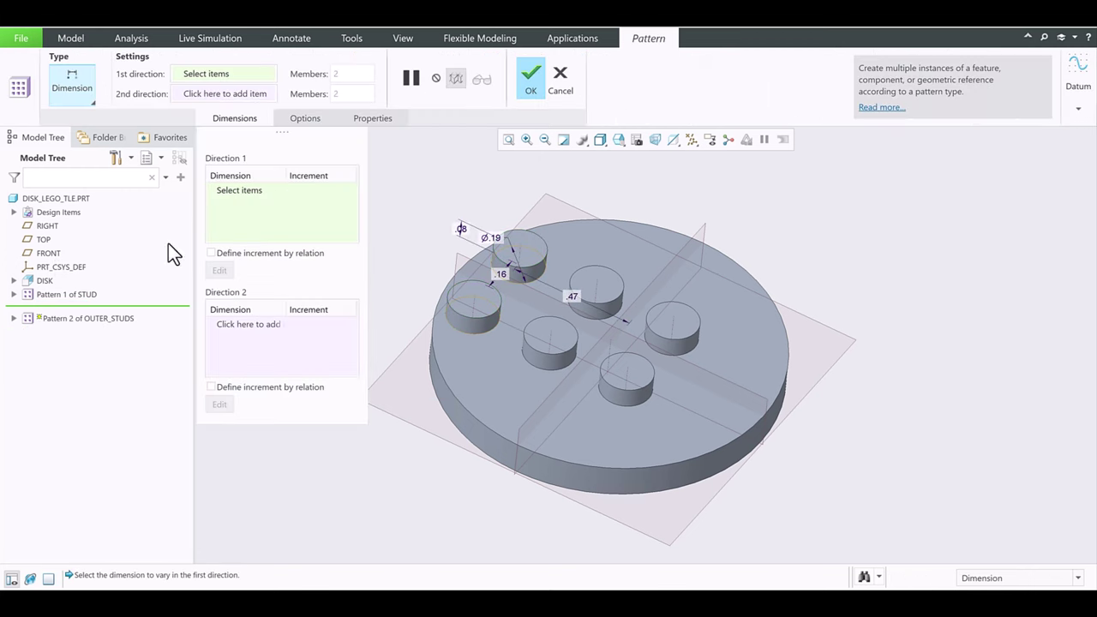
pyautogui.click(84, 89)
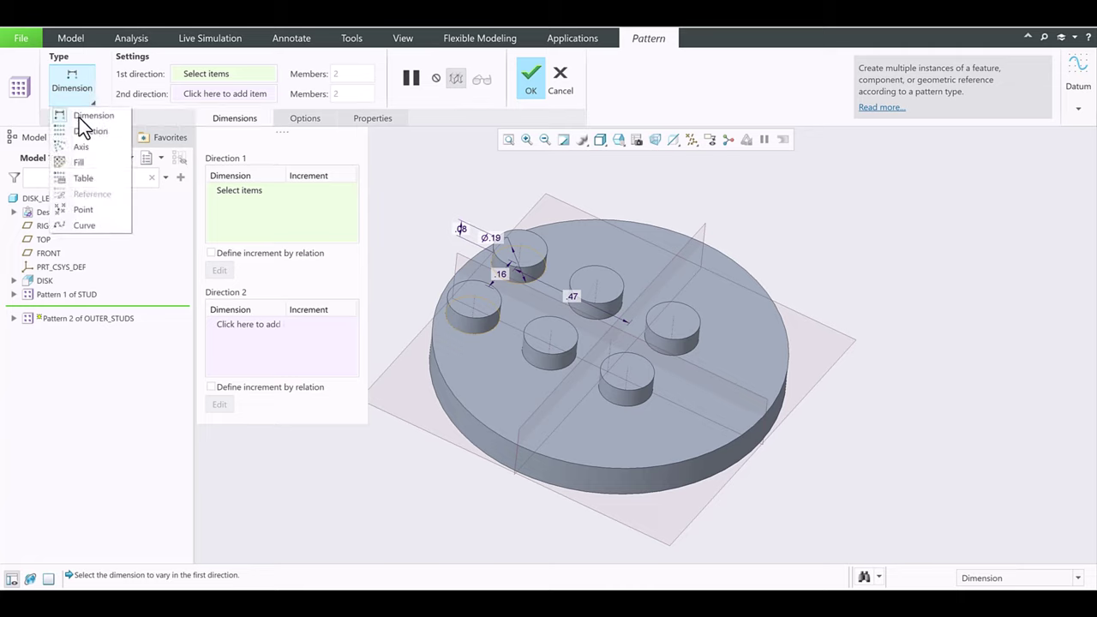
pyautogui.click(77, 147)
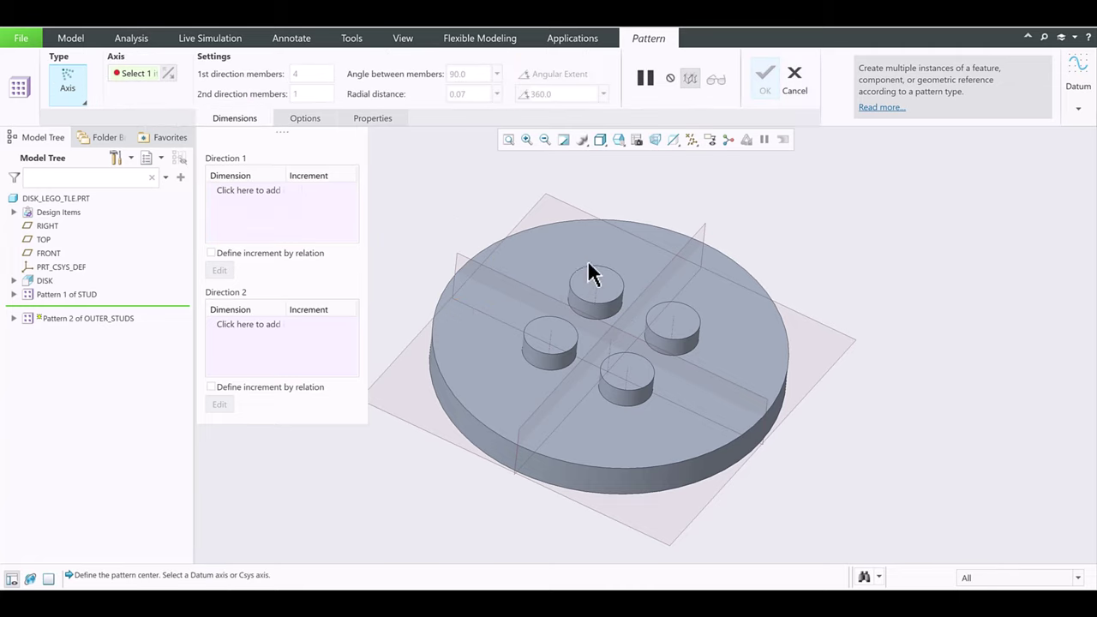
pyautogui.moveTo(613, 348); pyautogui.dragTo(656, 358, button='middle')
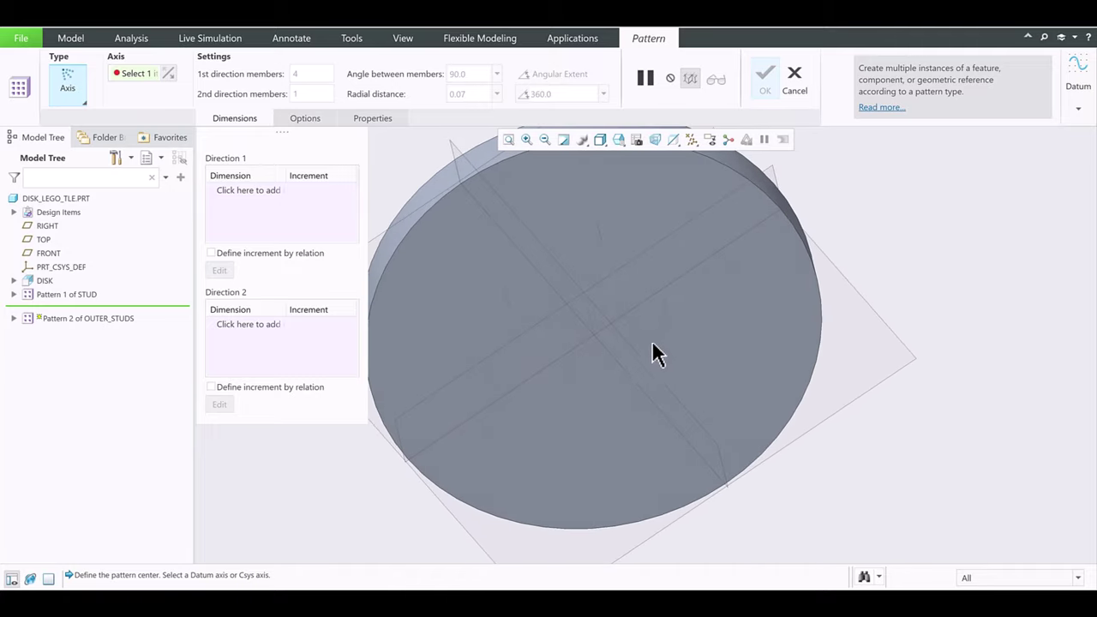
pyautogui.click(597, 334)
pyautogui.moveTo(594, 335); pyautogui.dragTo(600, 337, button='middle')
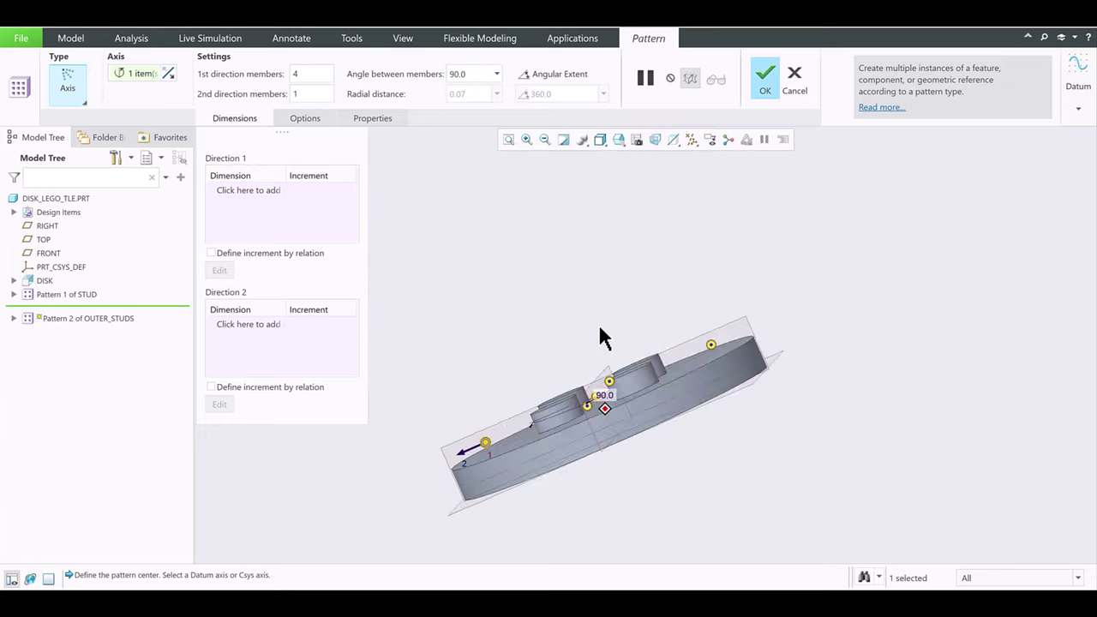
pyautogui.hotkey('ctrl', 'd')
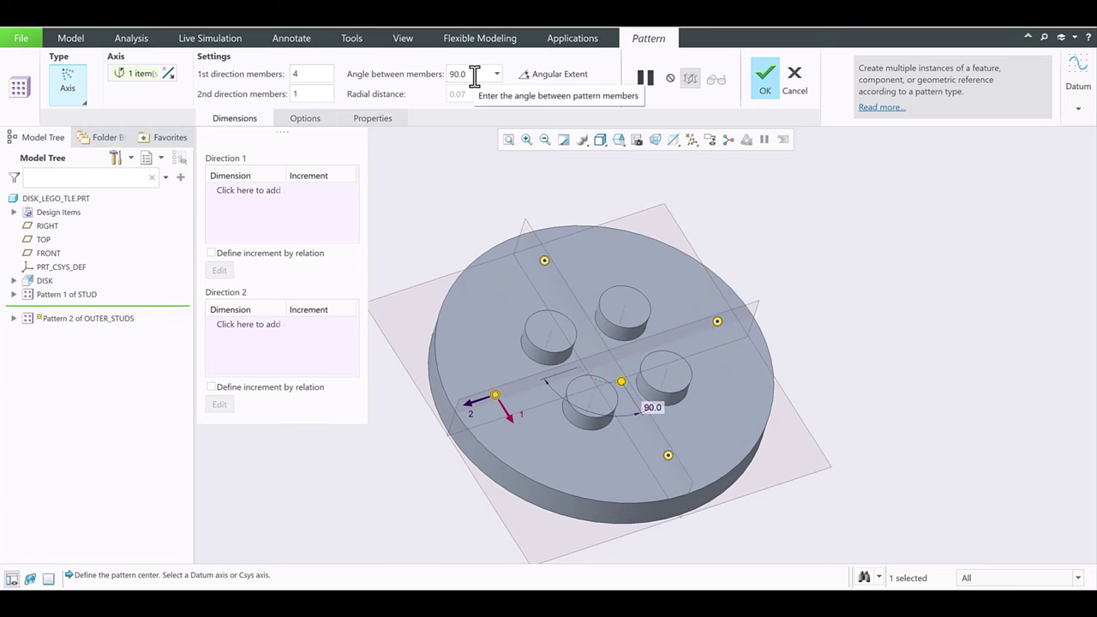
pyautogui.middleClick(766, 174)
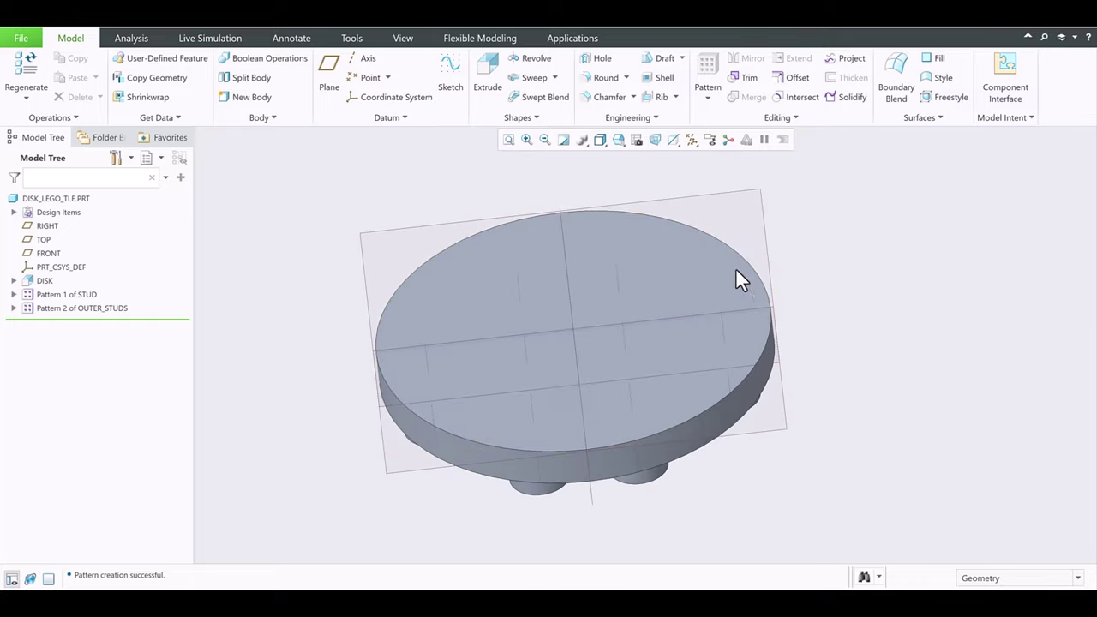
# - Shell the disk with a wall thickness of 0.058, removing its flat underside face
pyautogui.moveTo(690, 271)
pyautogui.mouseDown(button='middle')
pyautogui.moveTo(705, 308)
pyautogui.moveTo(722, 306)
pyautogui.mouseUp(button='middle')
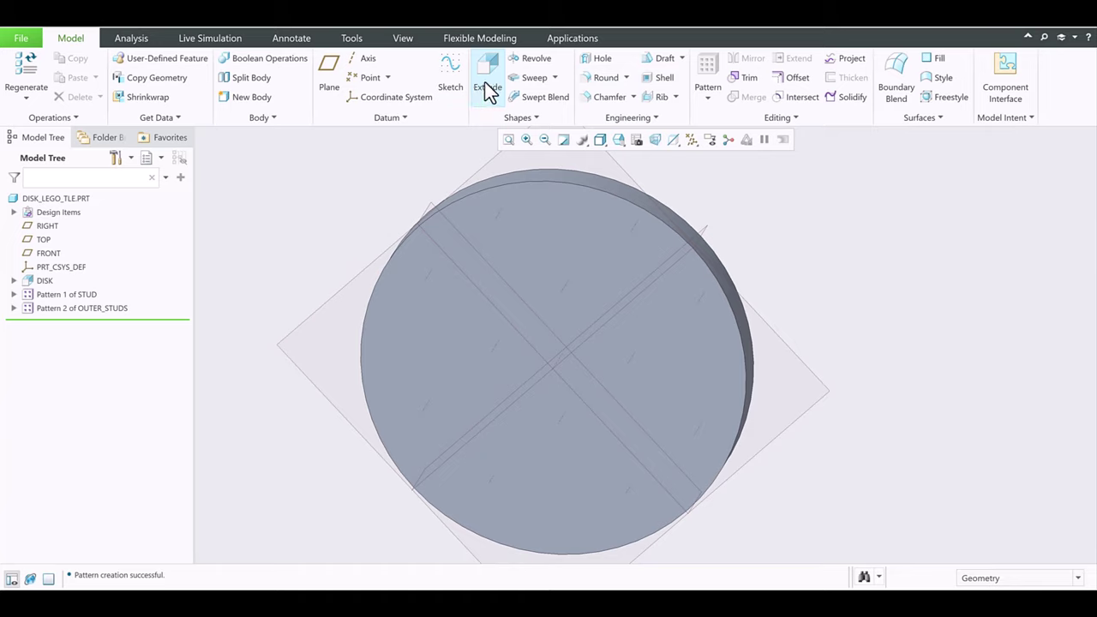
pyautogui.click(663, 76)
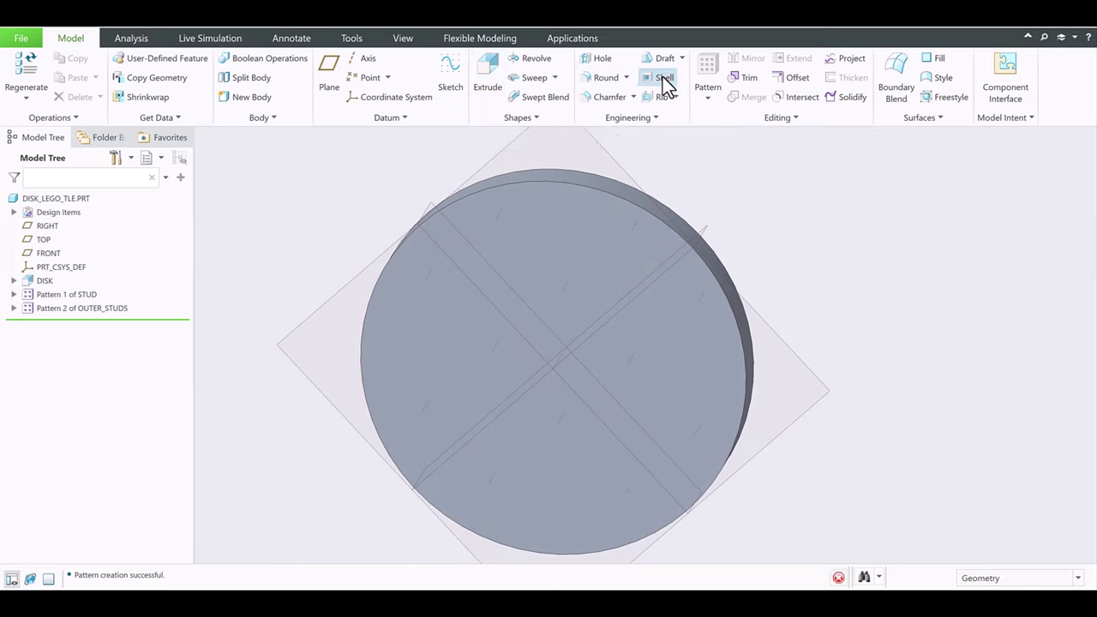
pyautogui.click(598, 268)
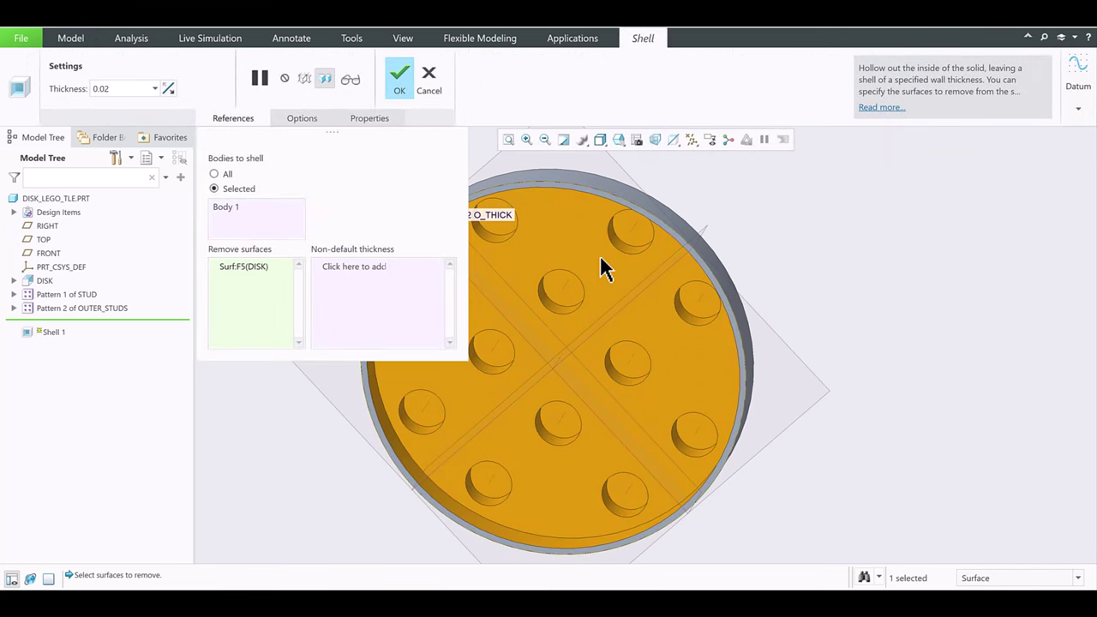
pyautogui.moveTo(665, 274); pyautogui.dragTo(515, 249, button='middle')
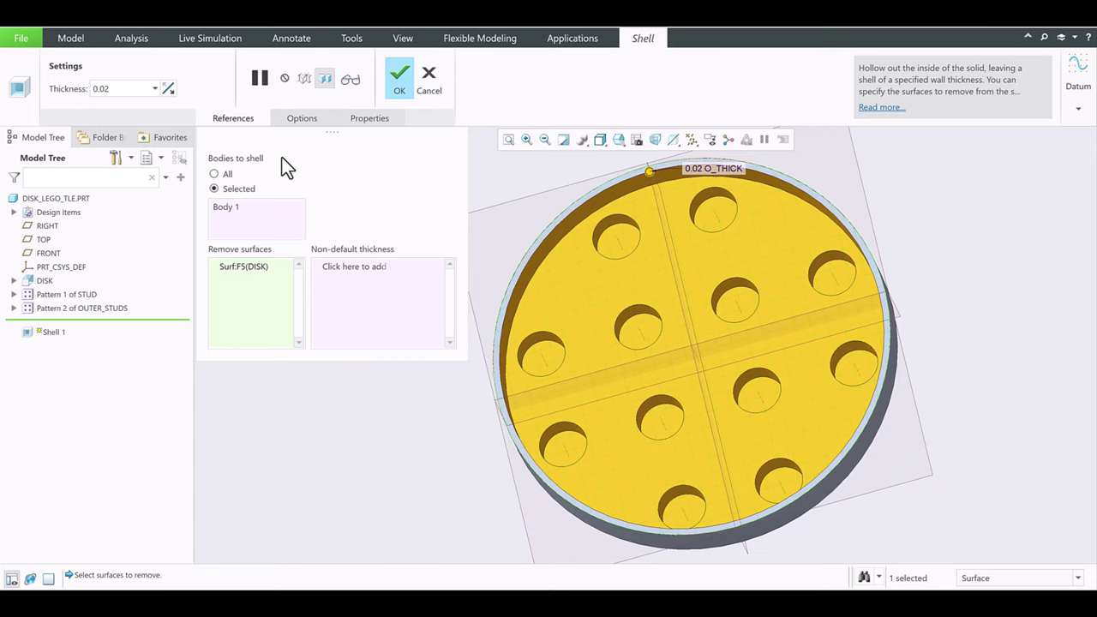
pyautogui.doubleClick(127, 90)
pyautogui.write('0.0')
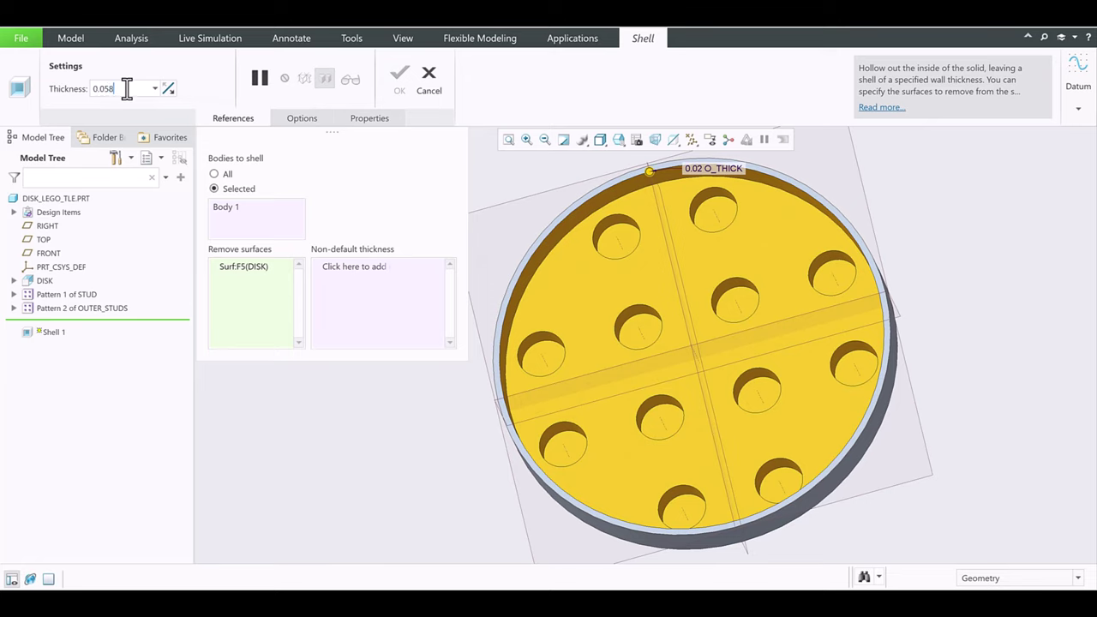
pyautogui.write('58')
pyautogui.press('Return')
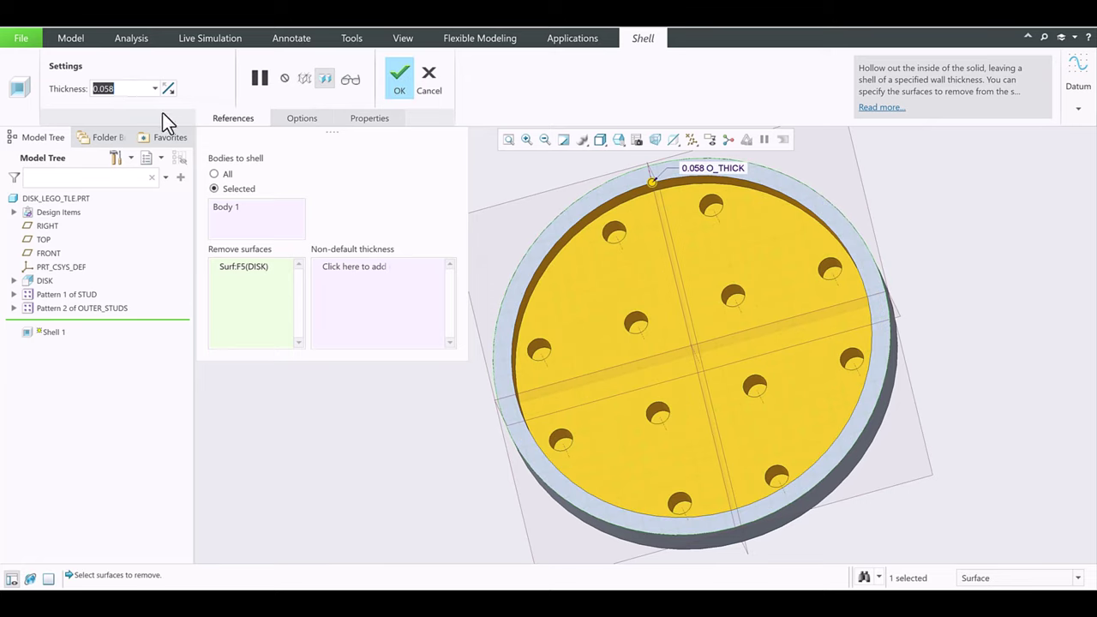
pyautogui.doubleClick(692, 168)
pyautogui.click(897, 209)
pyautogui.moveTo(973, 227)
pyautogui.mouseDown(button='middle')
pyautogui.moveTo(796, 300)
pyautogui.moveTo(762, 289)
pyautogui.moveTo(754, 306)
pyautogui.moveTo(739, 299)
pyautogui.moveTo(747, 244)
pyautogui.moveTo(732, 302)
pyautogui.moveTo(703, 252)
pyautogui.moveTo(712, 261)
pyautogui.mouseUp(button='middle')
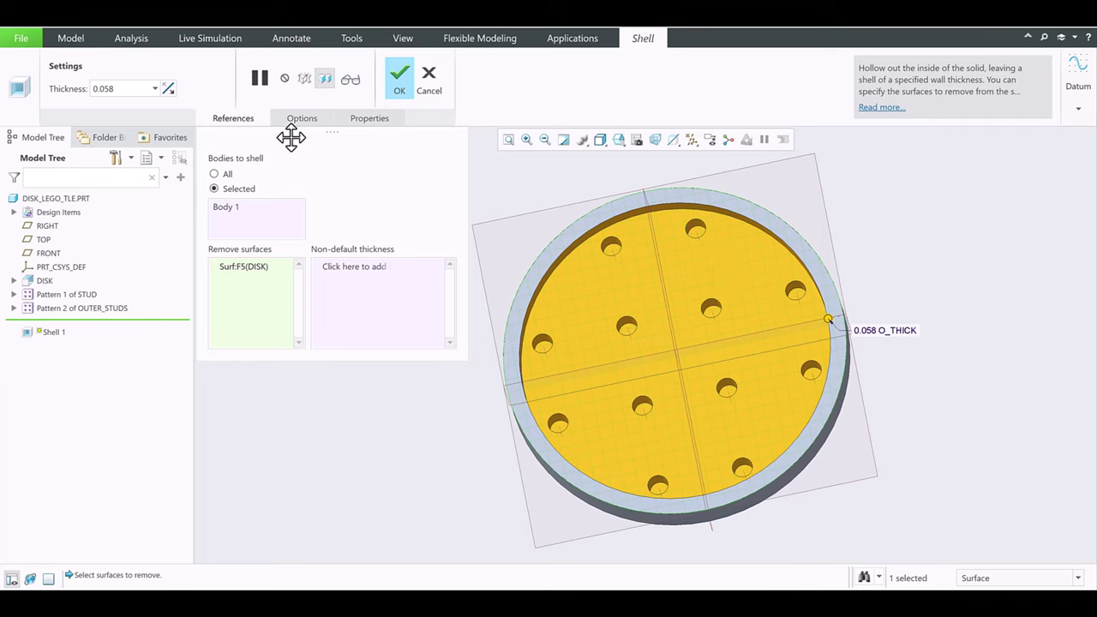
pyautogui.click(399, 82)
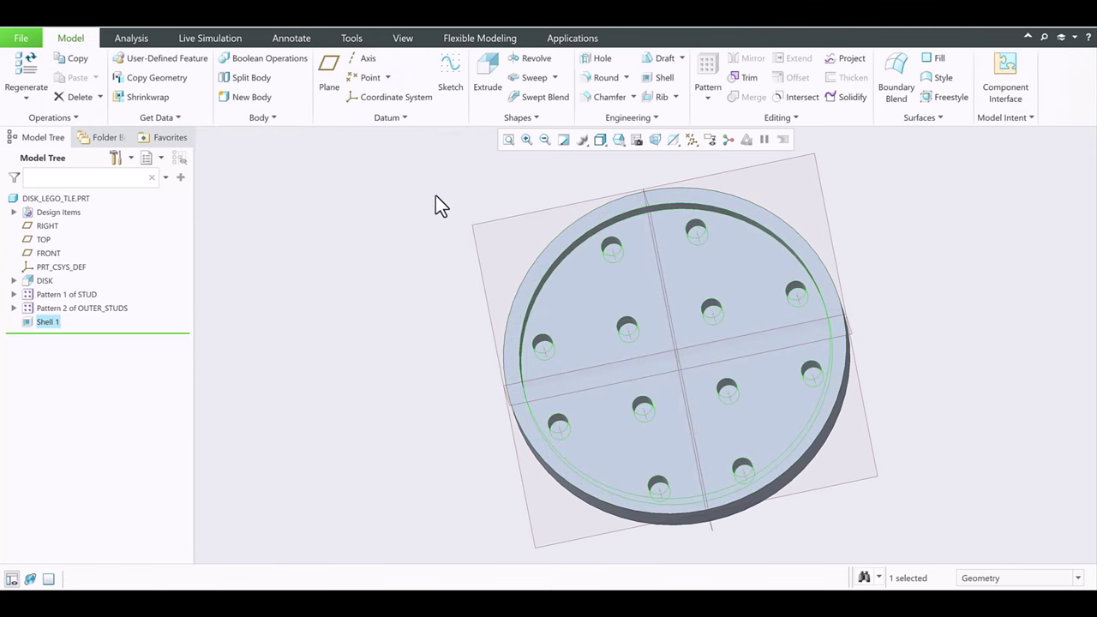
# - Orient the model to face its underside and start an extrusion sketch on the shelled inner floor
pyautogui.click(435, 196)
pyautogui.moveTo(436, 196); pyautogui.dragTo(585, 266, button='middle')
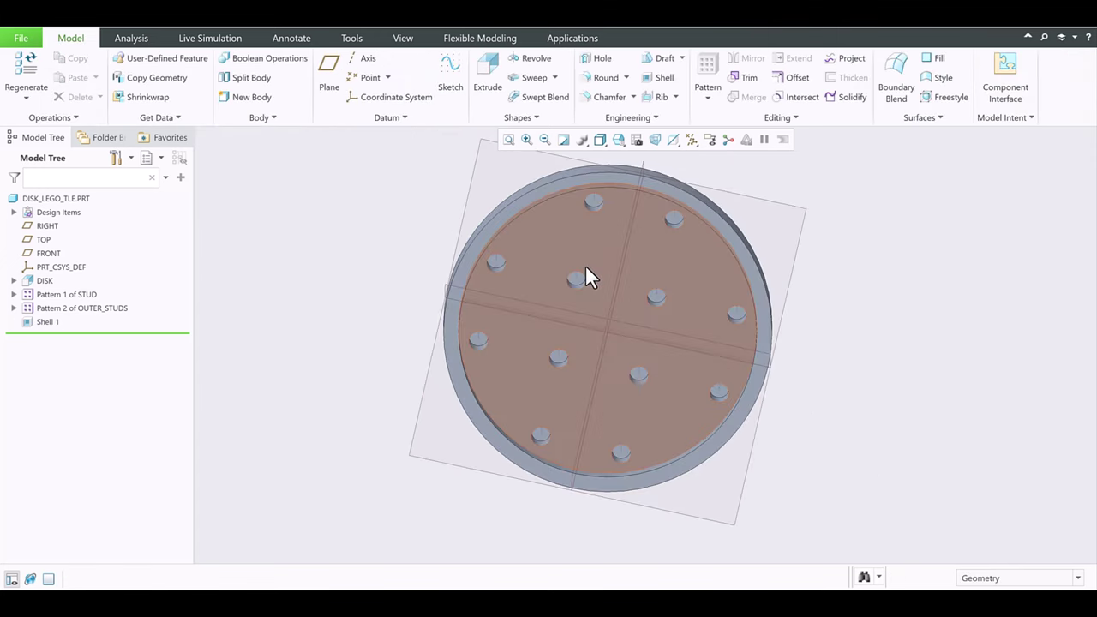
pyautogui.hotkey('ctrl', 'd')
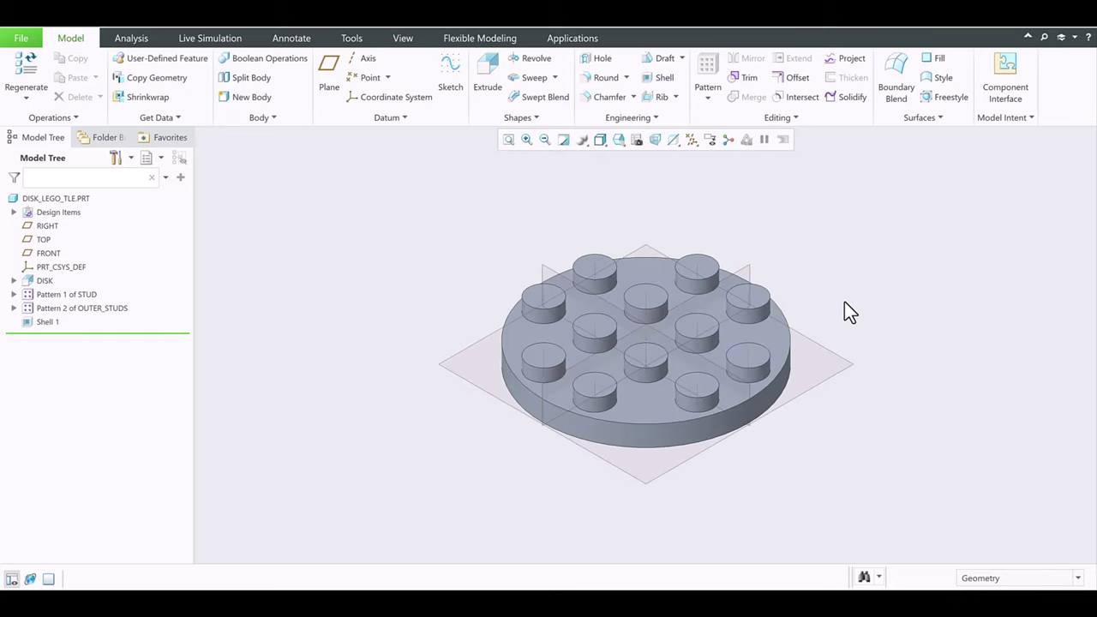
pyautogui.click(619, 141)
pyautogui.click(650, 199)
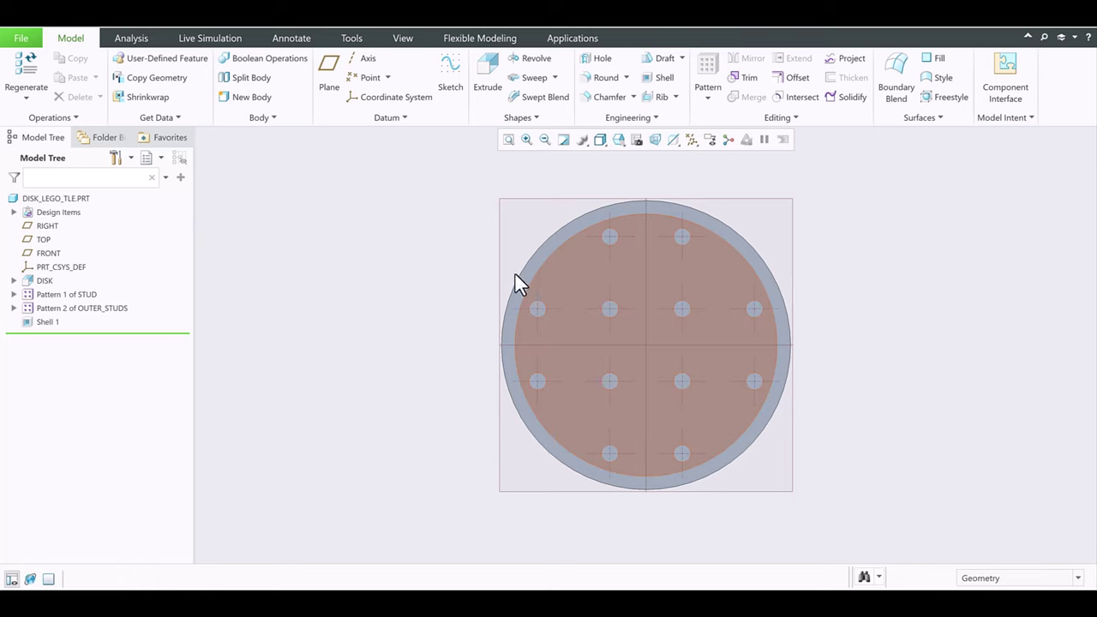
pyautogui.click(489, 90)
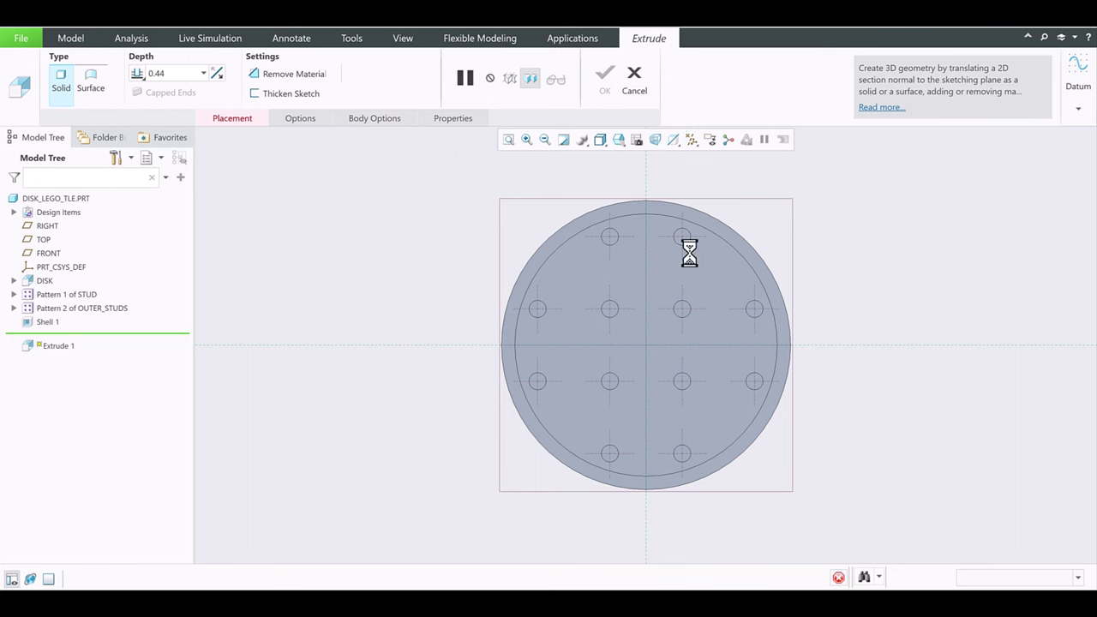
# - Sketch a circle about 0.19 in diameter, centred on the horizontal reference about 0.31 left of the vertical reference
pyautogui.click(320, 96)
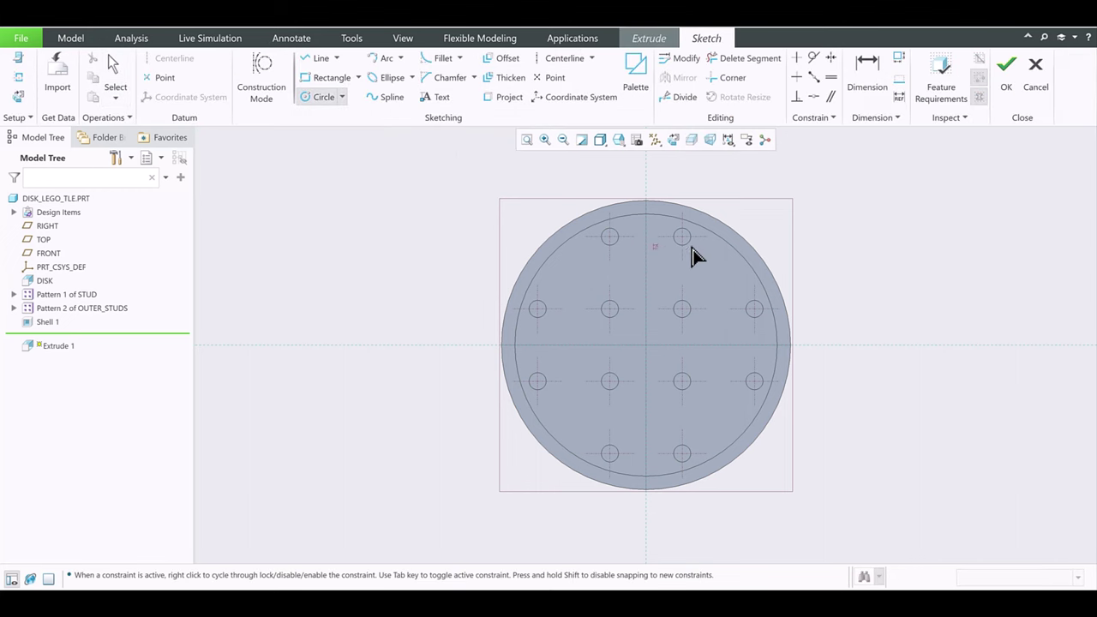
pyautogui.click(610, 308)
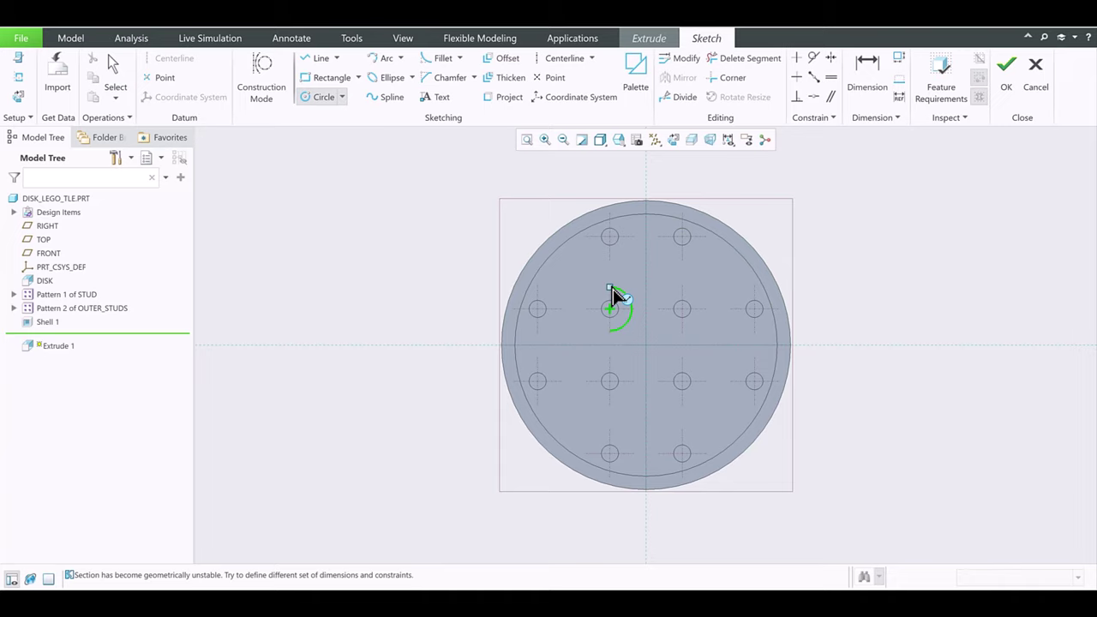
pyautogui.middleClick(613, 289)
pyautogui.click(574, 345)
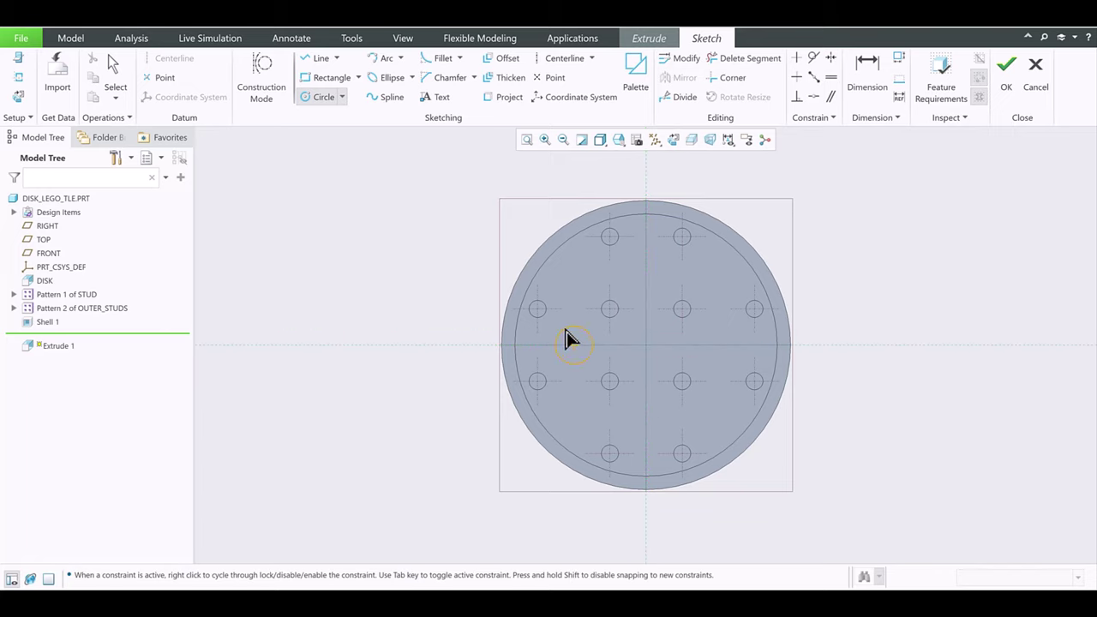
pyautogui.click(565, 326)
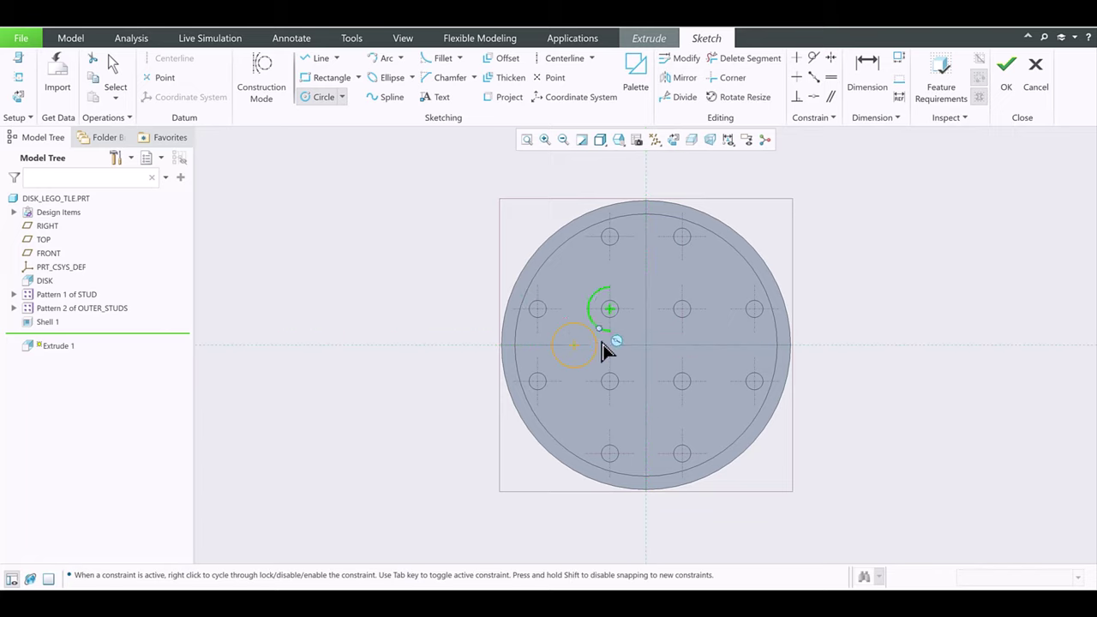
pyautogui.middleClick(454, 286)
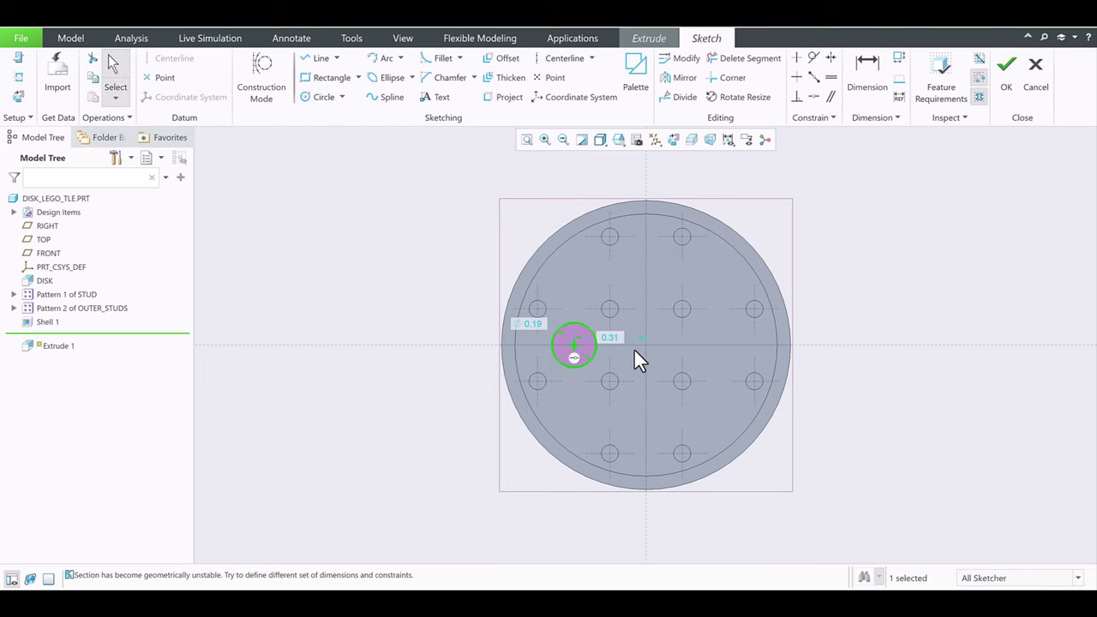
# - Sketch a larger concentric circle about 0.24 in diameter around the first circle
pyautogui.scroll(2, 634, 356)
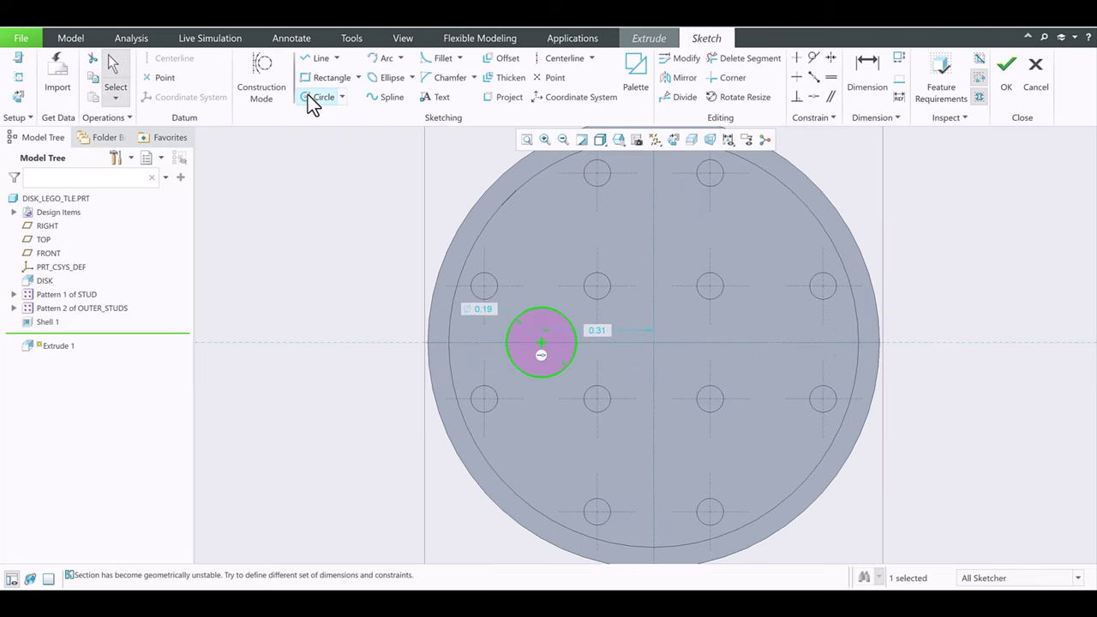
pyautogui.click(308, 96)
pyautogui.click(539, 343)
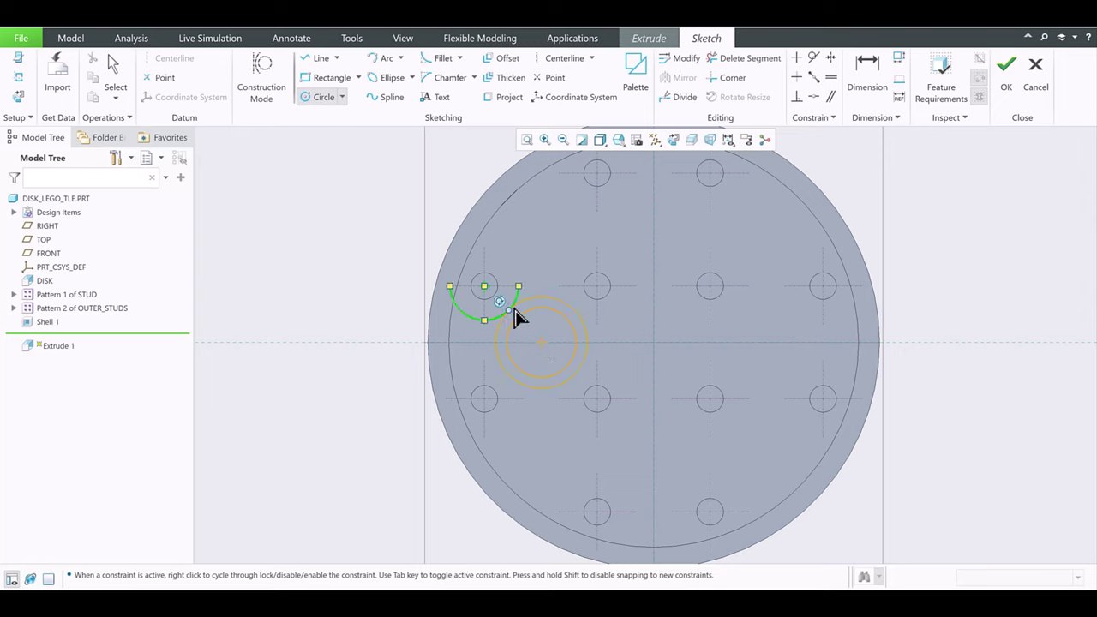
pyautogui.click(522, 316)
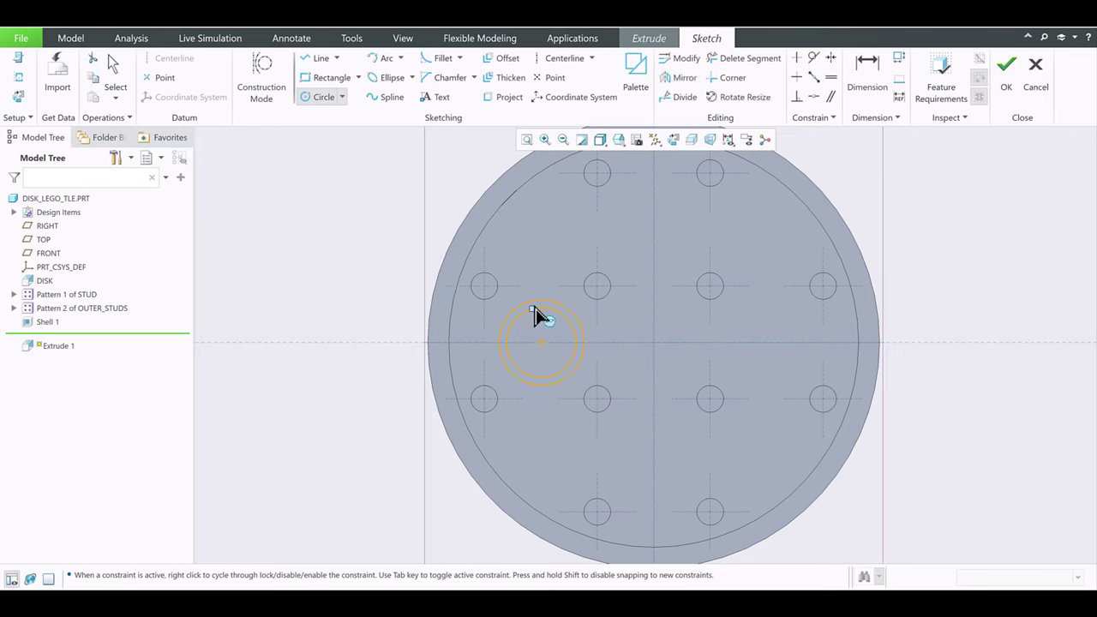
pyautogui.middleClick(532, 299)
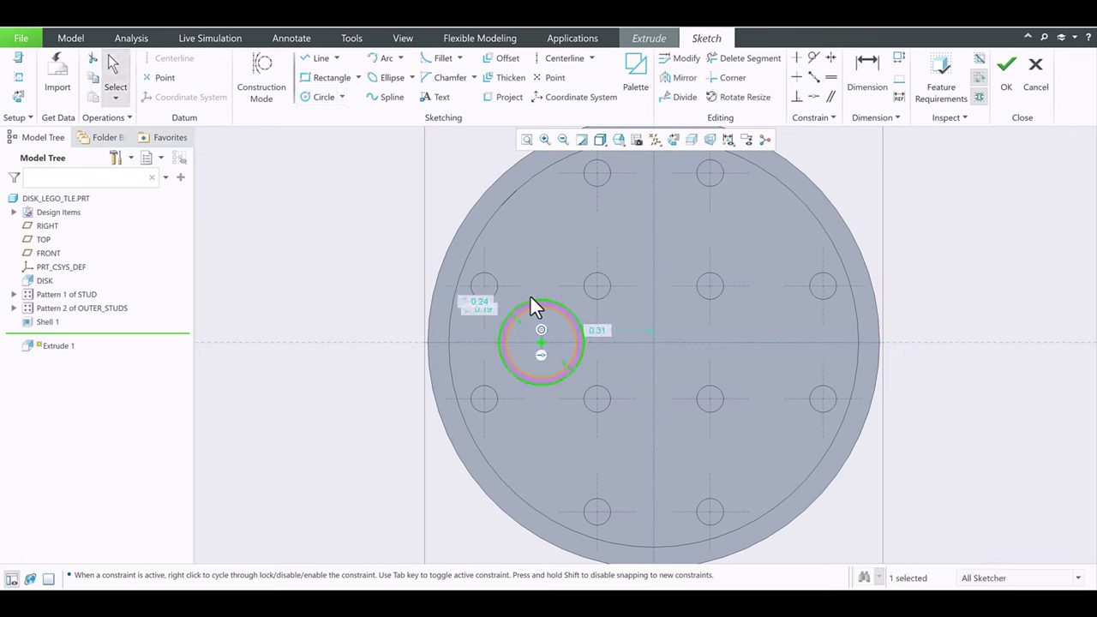
# - Set the outer circle's diameter to 0.25 and the inner circle's diameter to 0.19
pyautogui.click(474, 310)
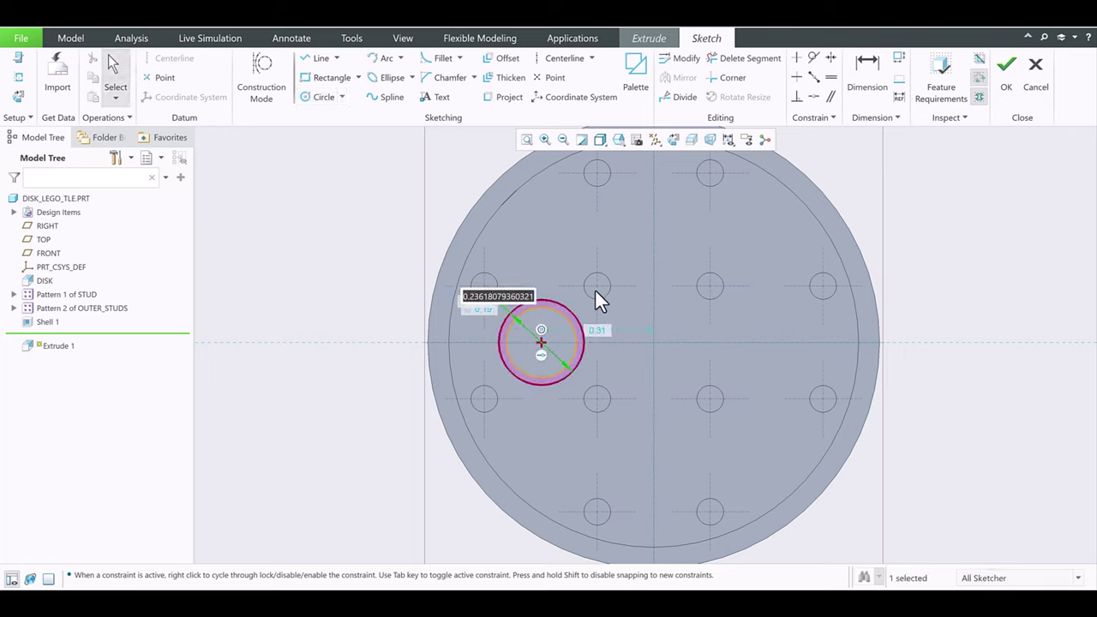
pyautogui.write('0.25')
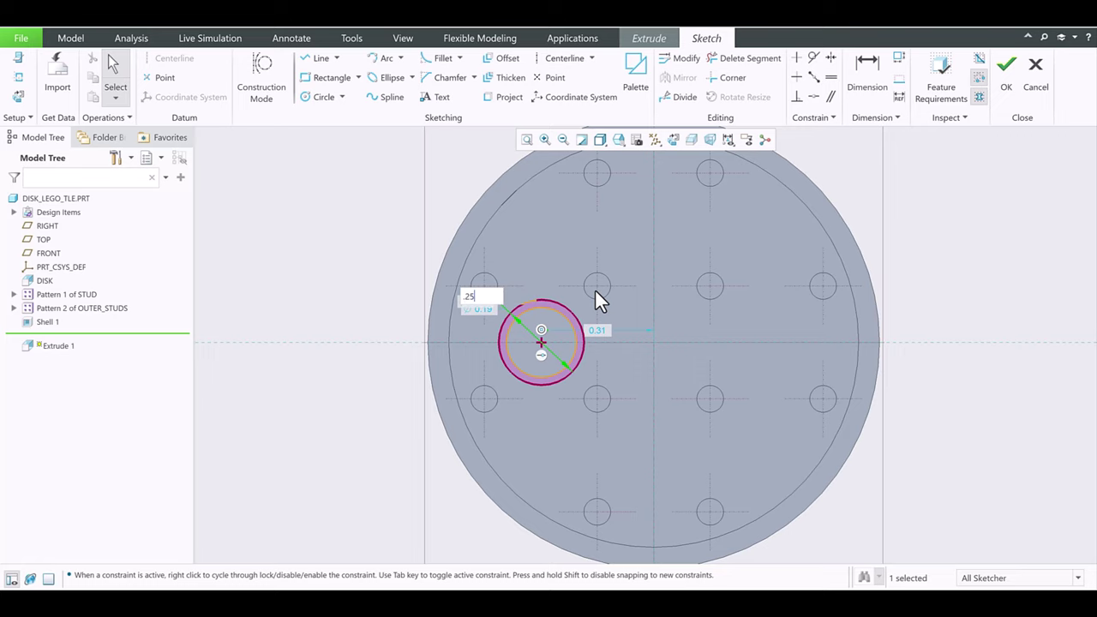
pyautogui.press('Return')
pyautogui.scroll(-2, 500, 287)
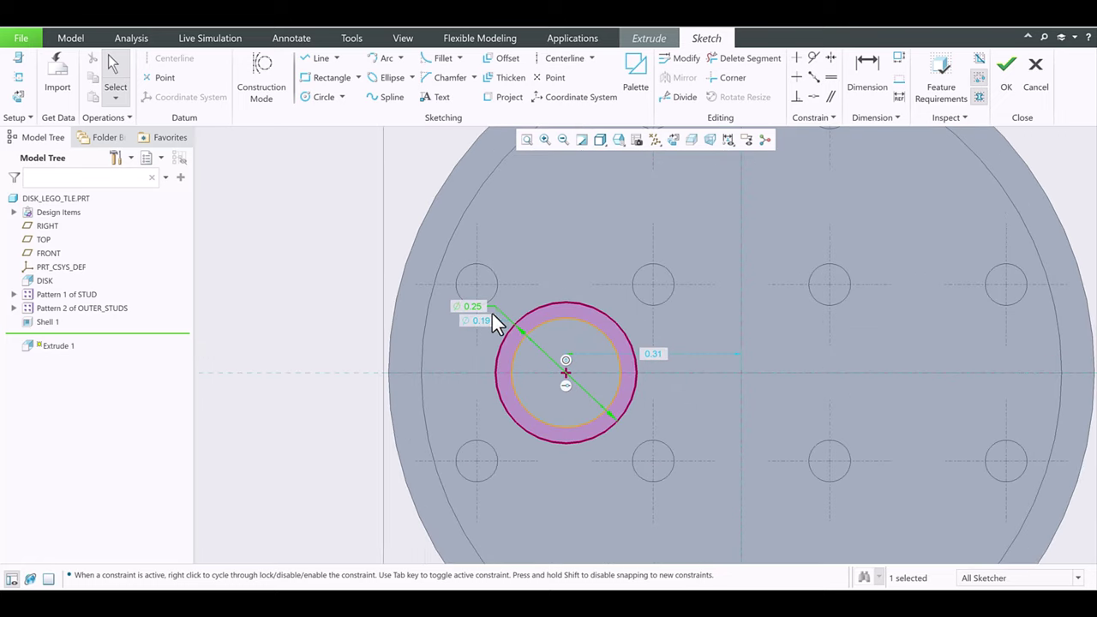
pyautogui.click(486, 318)
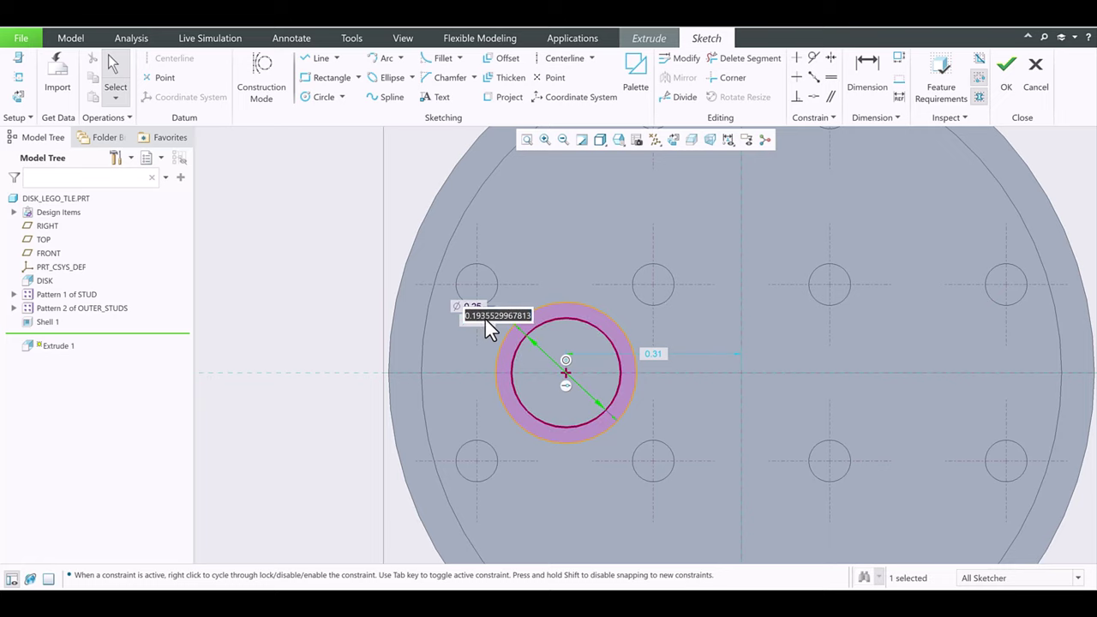
pyautogui.write('0.19')
pyautogui.press('Return')
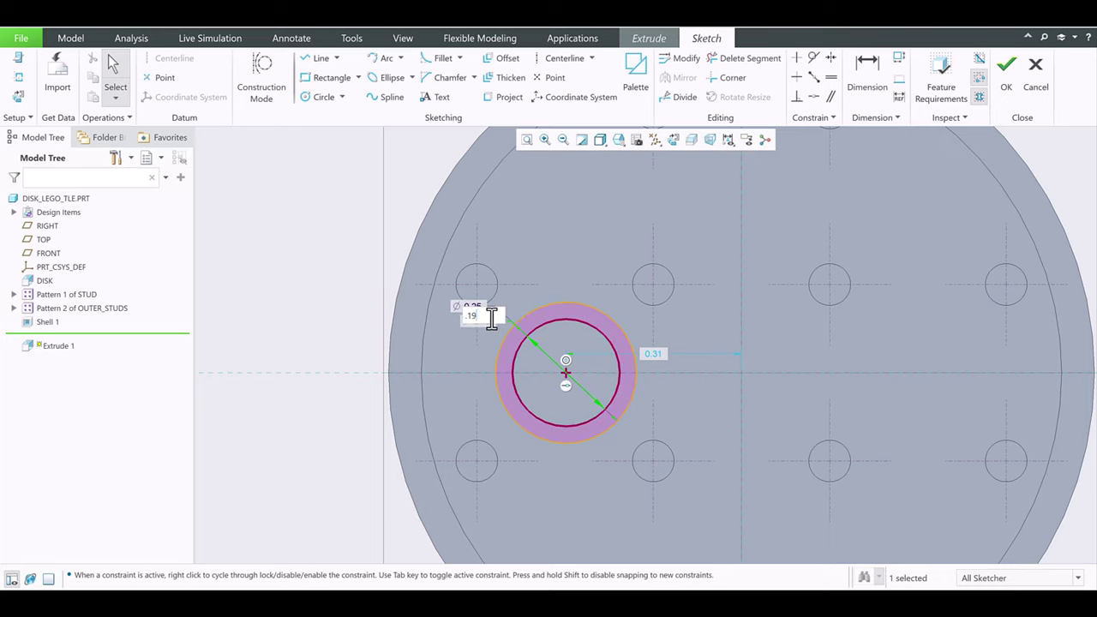
# - Set the horizontal distance from the concentric circles' centre to the vertical reference to 5/16
pyautogui.scroll(2, 432, 275)
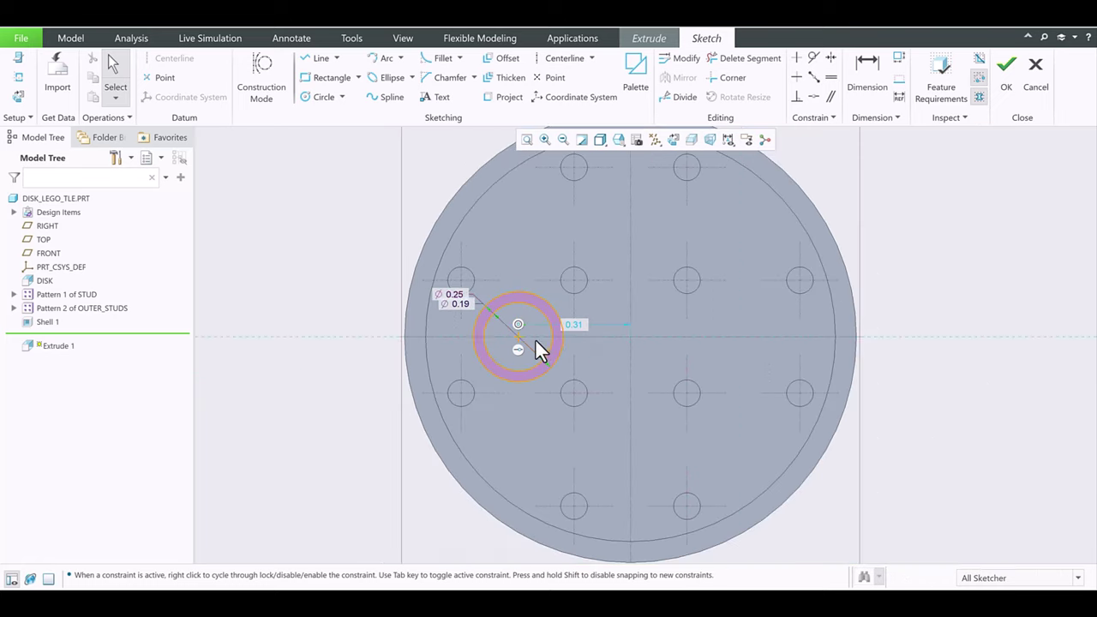
pyautogui.scroll(-1, 536, 339)
pyautogui.doubleClick(582, 320)
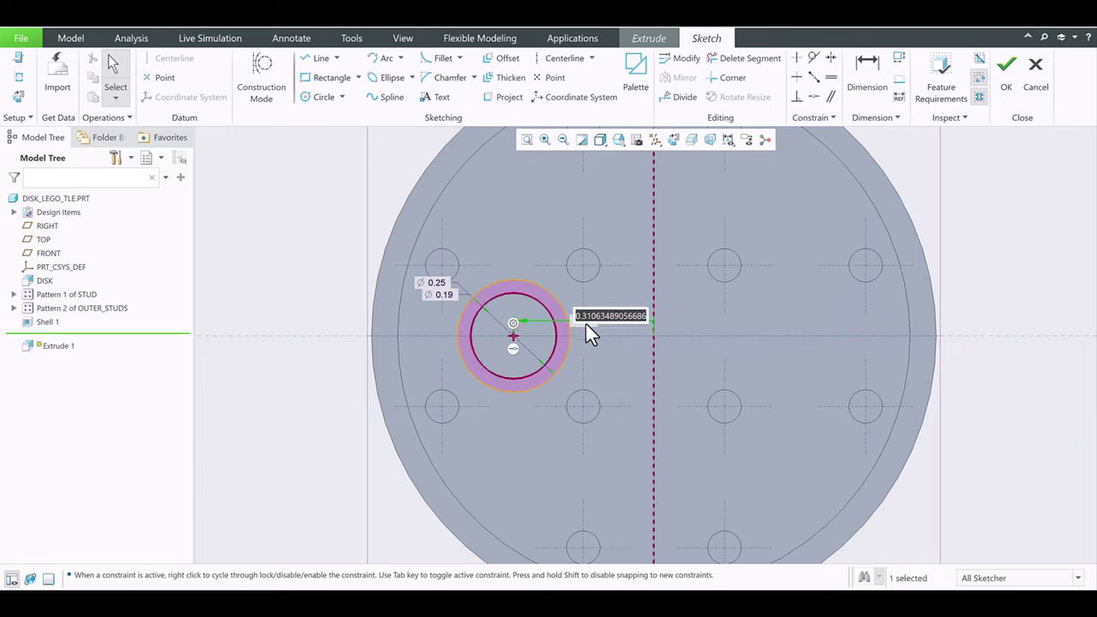
pyautogui.write('5/16')
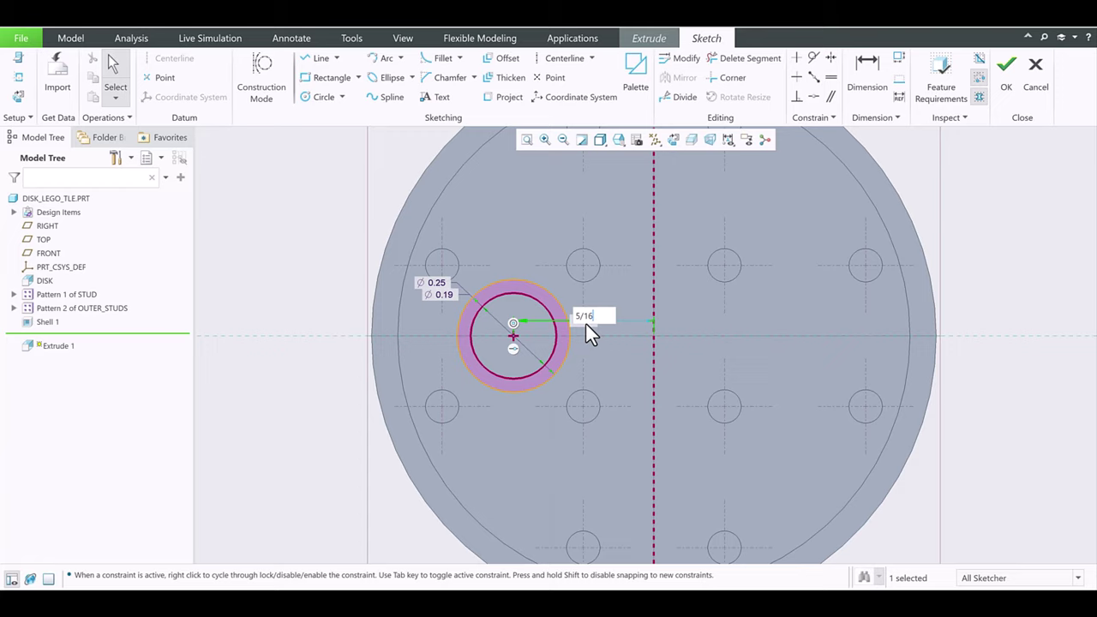
pyautogui.press('Return')
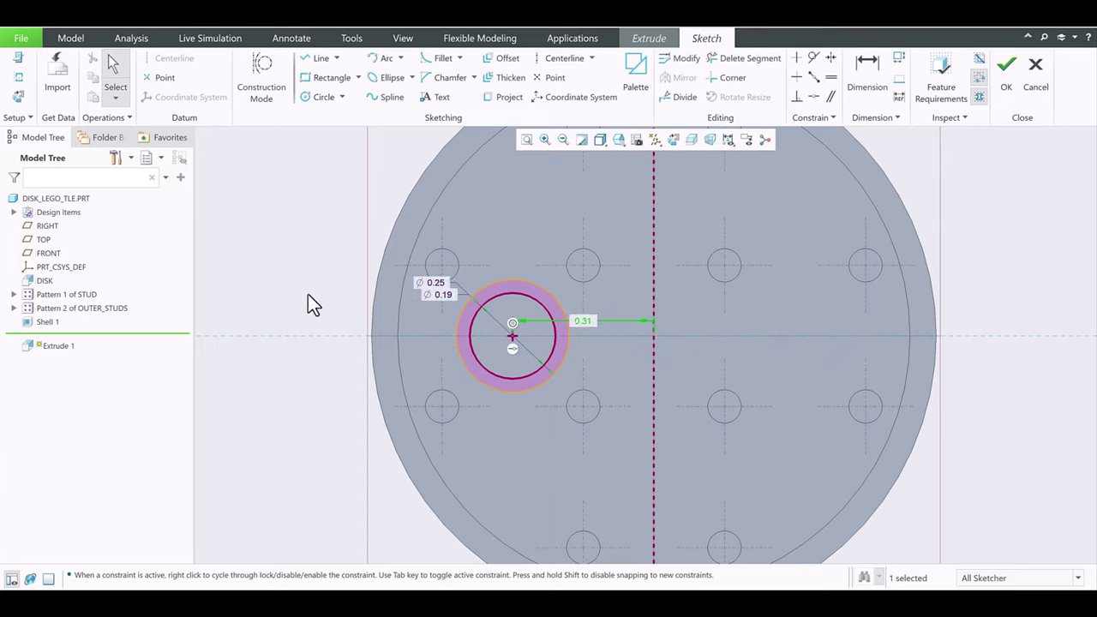
pyautogui.click(520, 346)
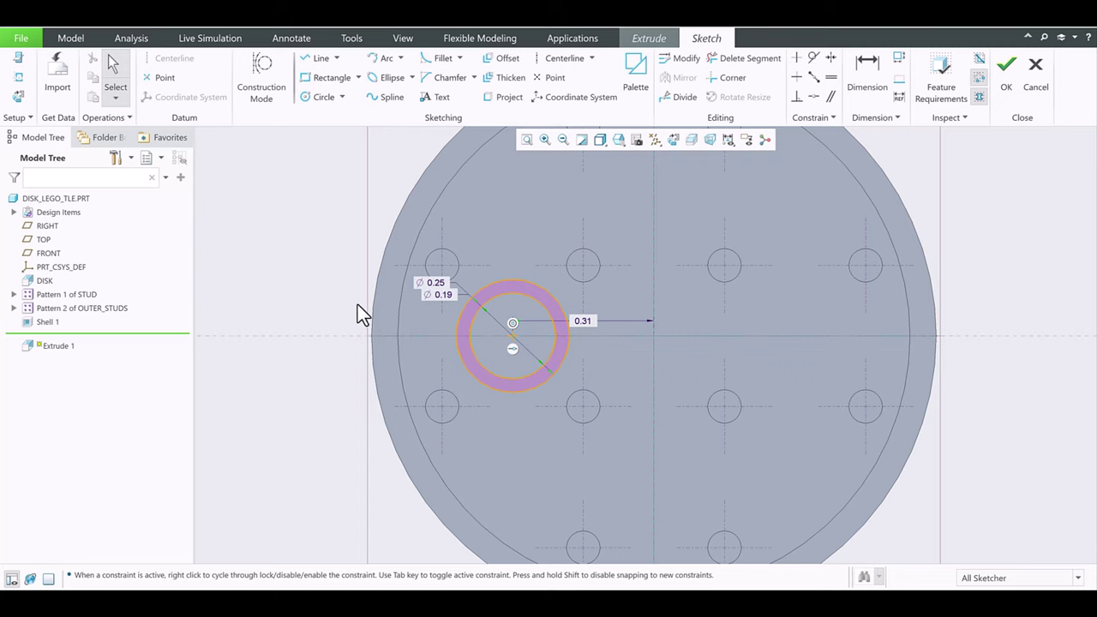
# - Finish the sketch and extrude the ring profile with the To Reference depth option up to the disk's flat rim face
pyautogui.scroll(-3, 314, 311)
pyautogui.scroll(1, 305, 300)
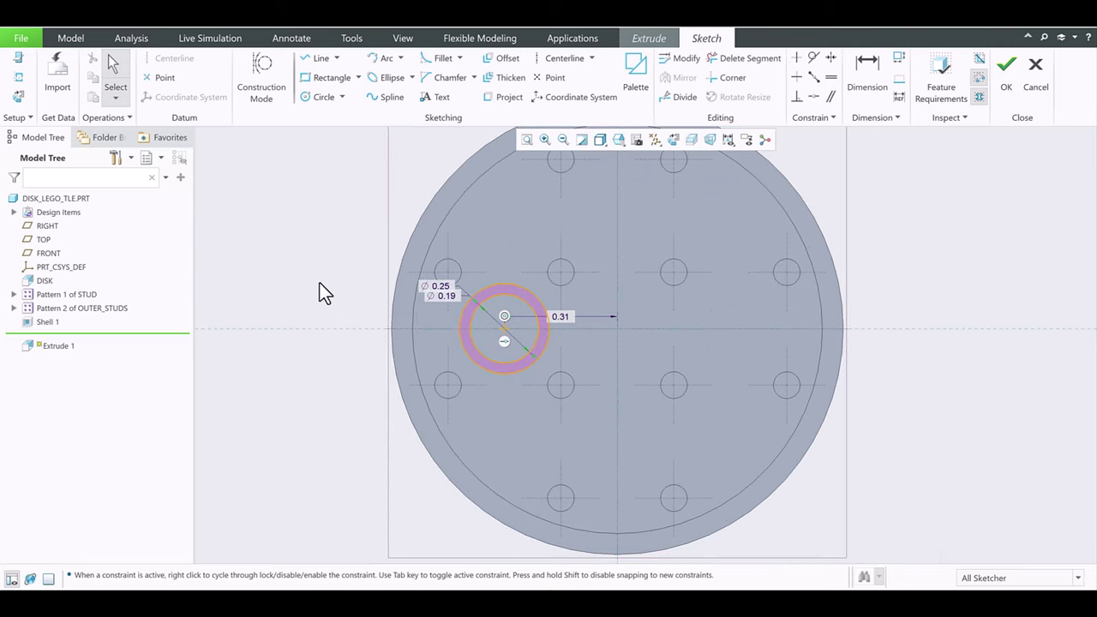
pyautogui.scroll(1, 452, 328)
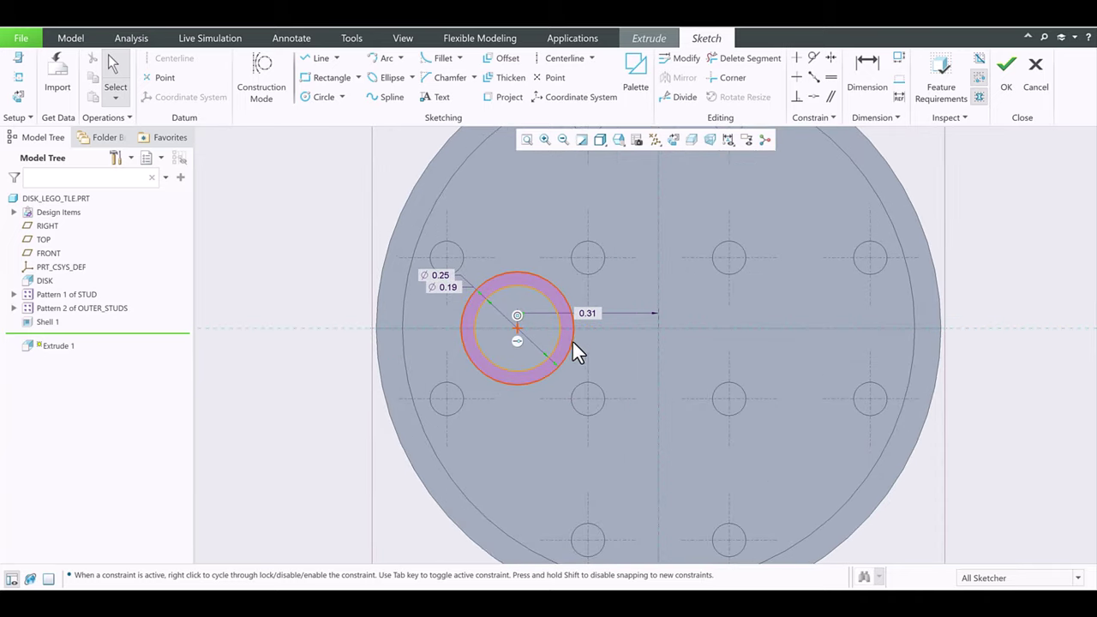
pyautogui.scroll(-2, 590, 341)
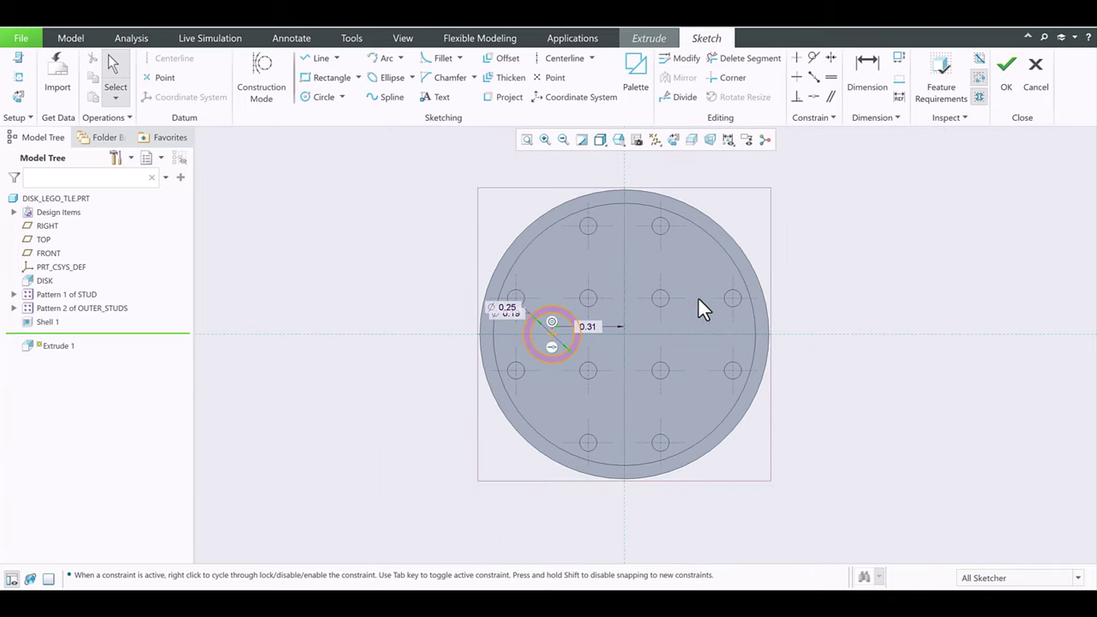
pyautogui.moveTo(660, 266); pyautogui.dragTo(657, 215, button='middle')
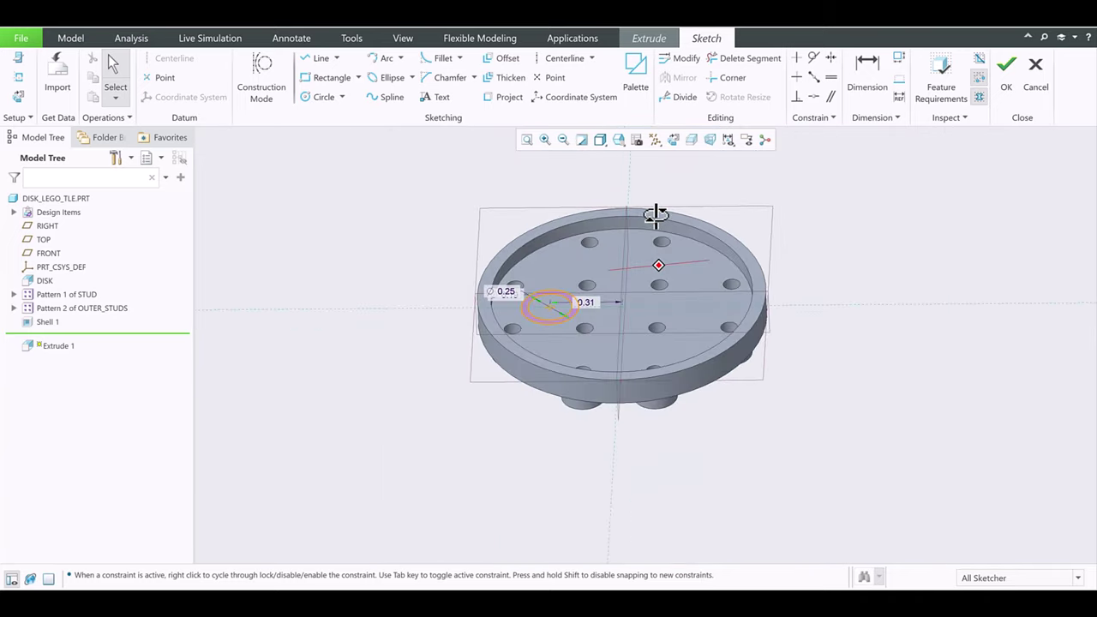
pyautogui.click(1007, 68)
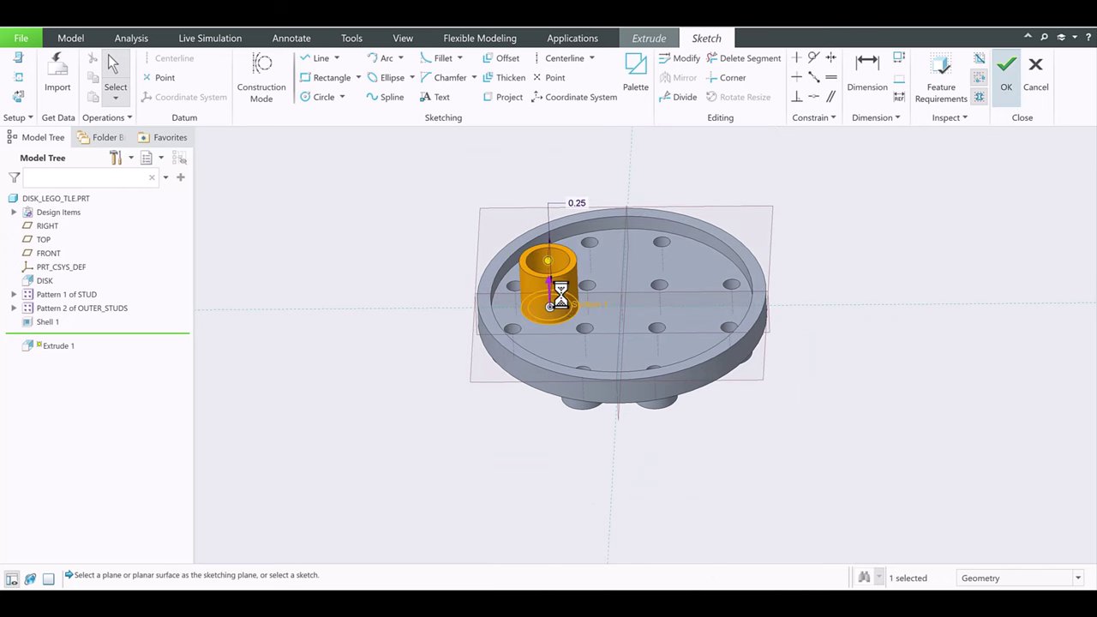
pyautogui.scroll(3, 561, 283)
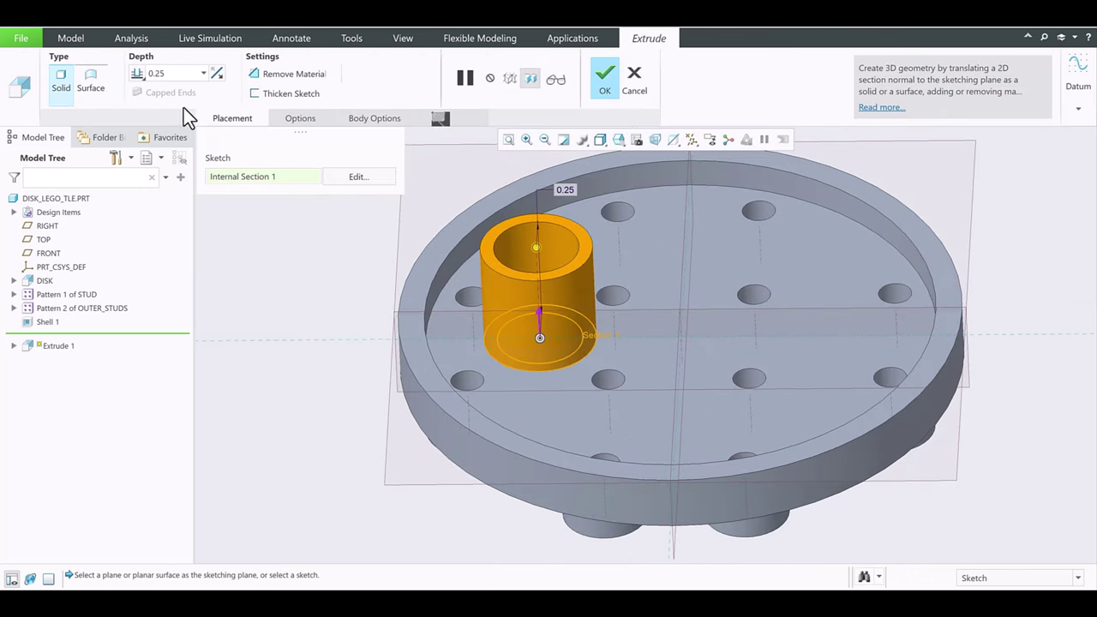
pyautogui.click(138, 75)
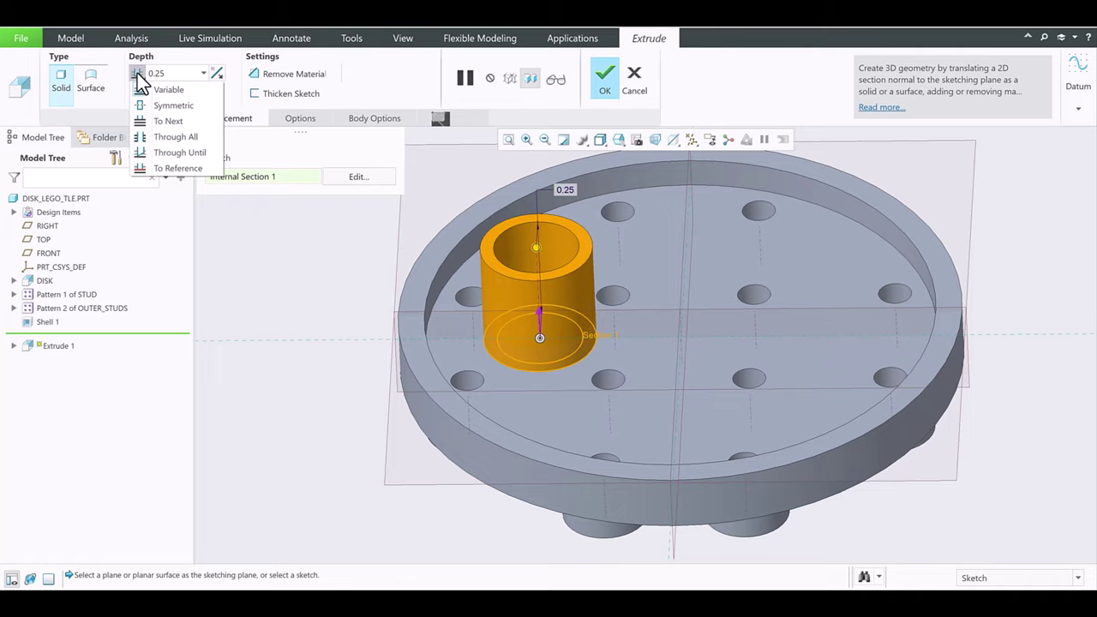
pyautogui.click(171, 169)
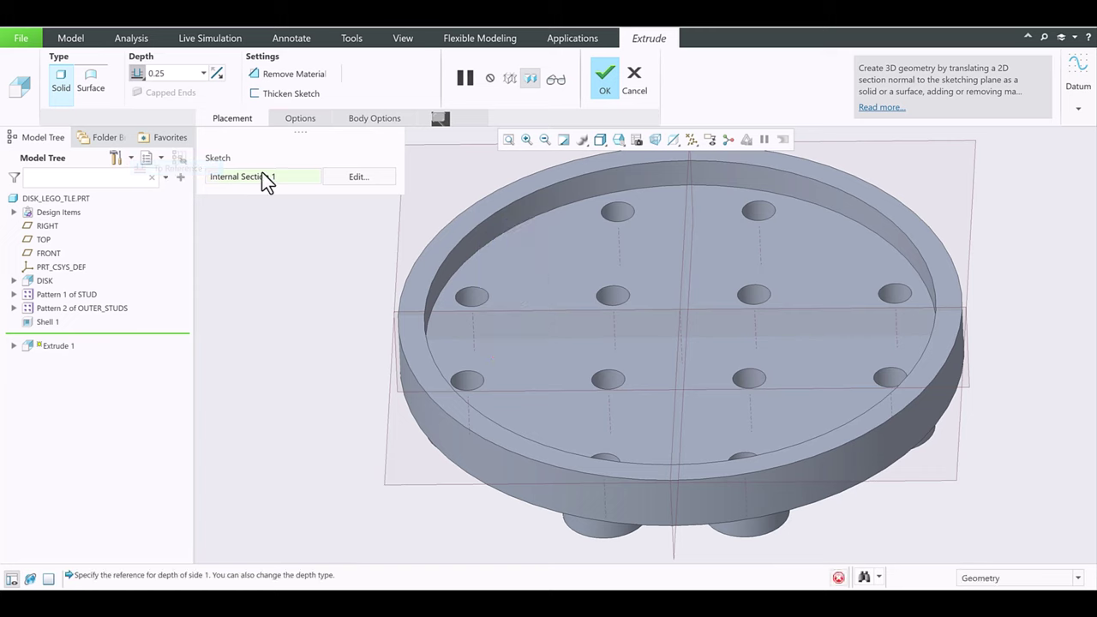
pyautogui.click(496, 213)
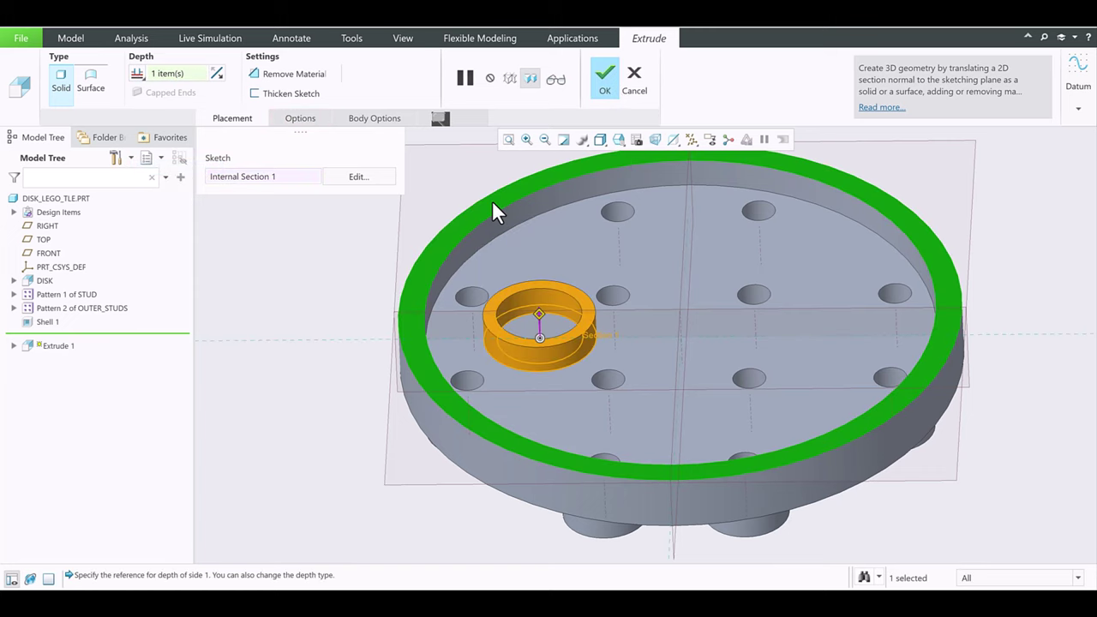
pyautogui.click(606, 85)
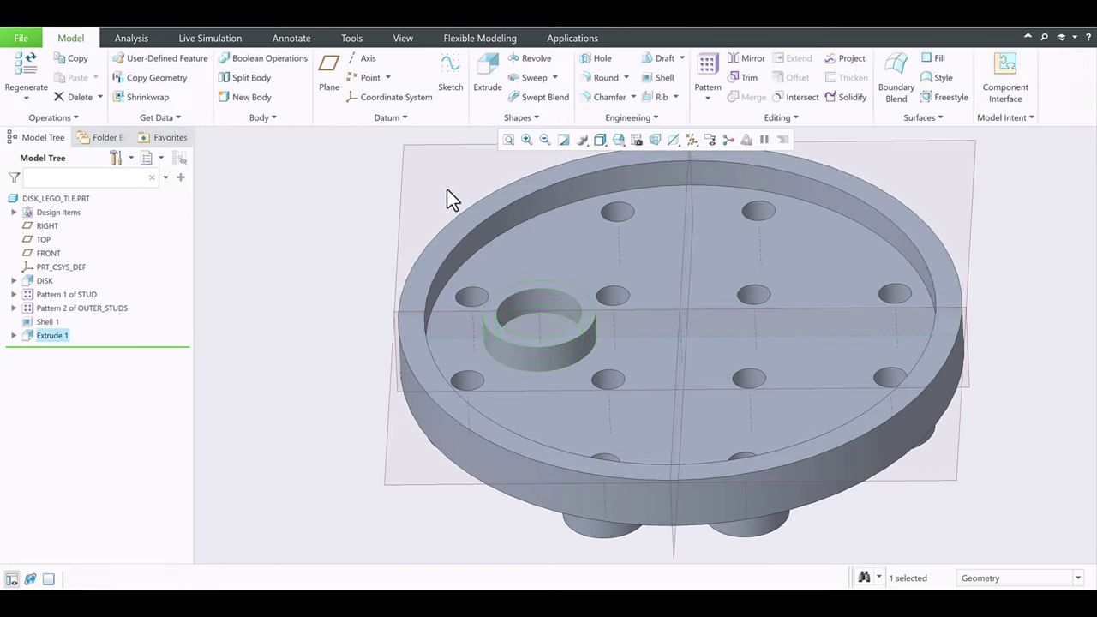
# - Rename the new tube extrusion as TUBE
pyautogui.doubleClick(57, 335)
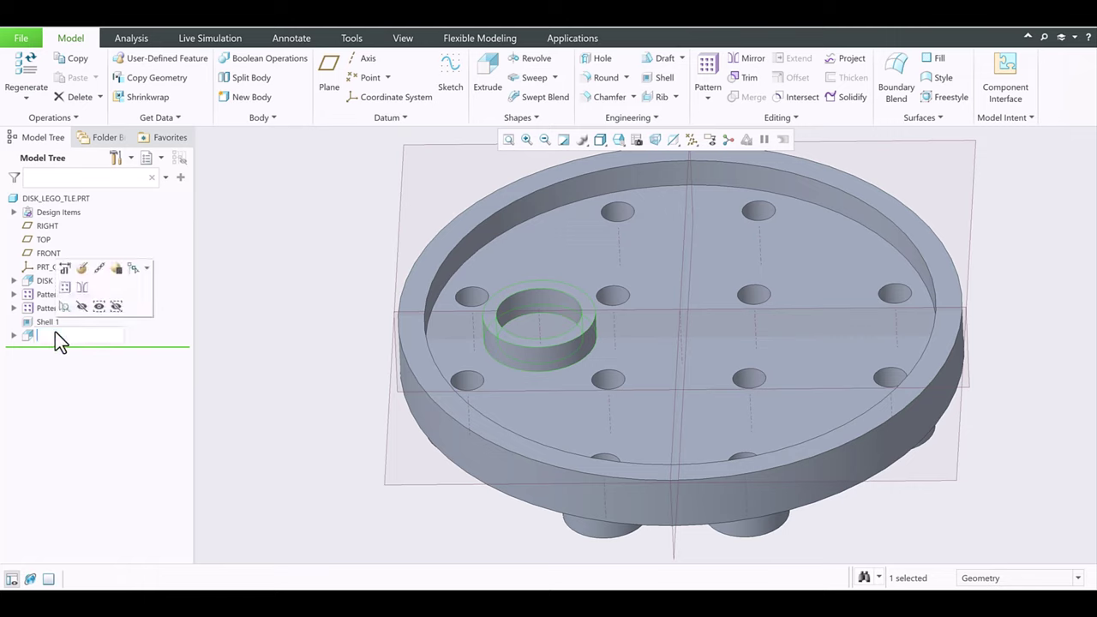
pyautogui.write('tube')
pyautogui.press('Return')
# - Create an Axis pattern of TUBE around the disk's central axis with 4 members spaced at 90 degrees
pyautogui.press('p')
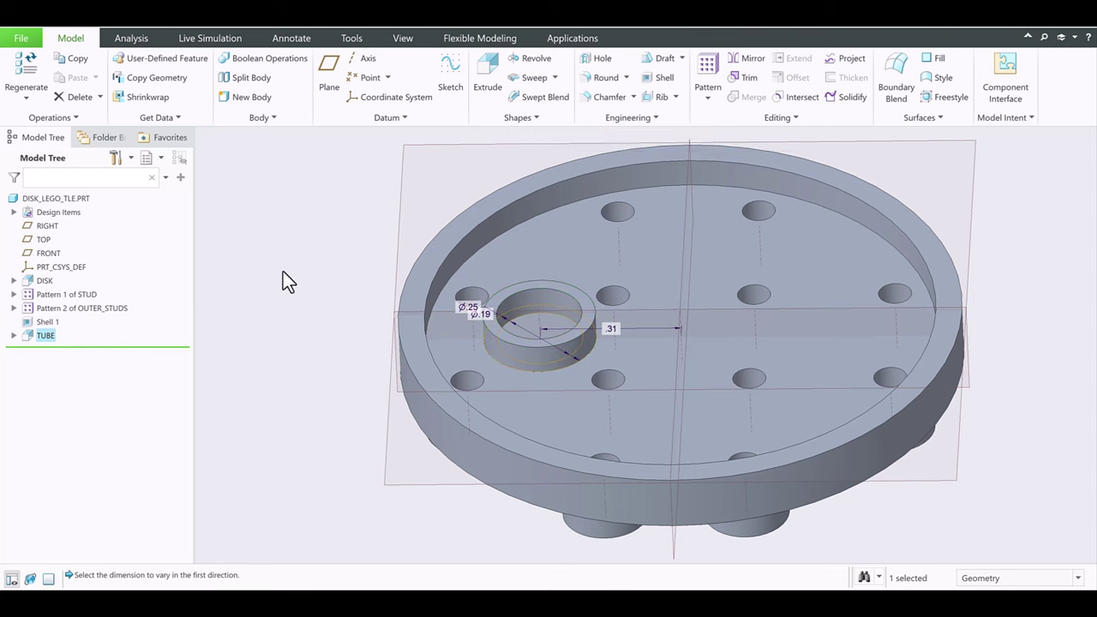
pyautogui.click(71, 81)
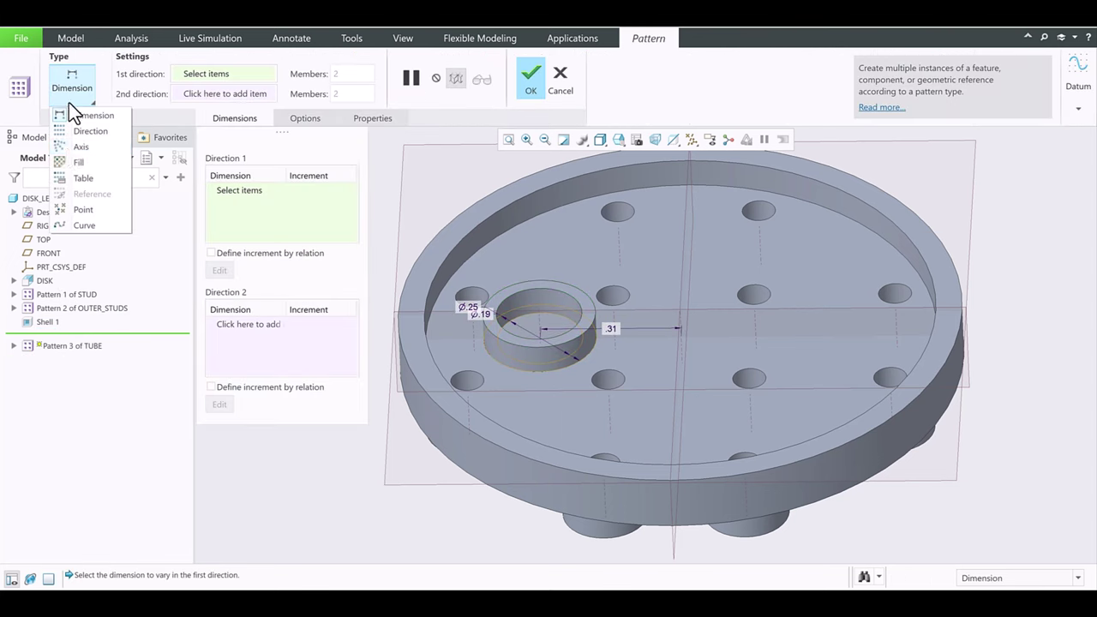
pyautogui.click(74, 144)
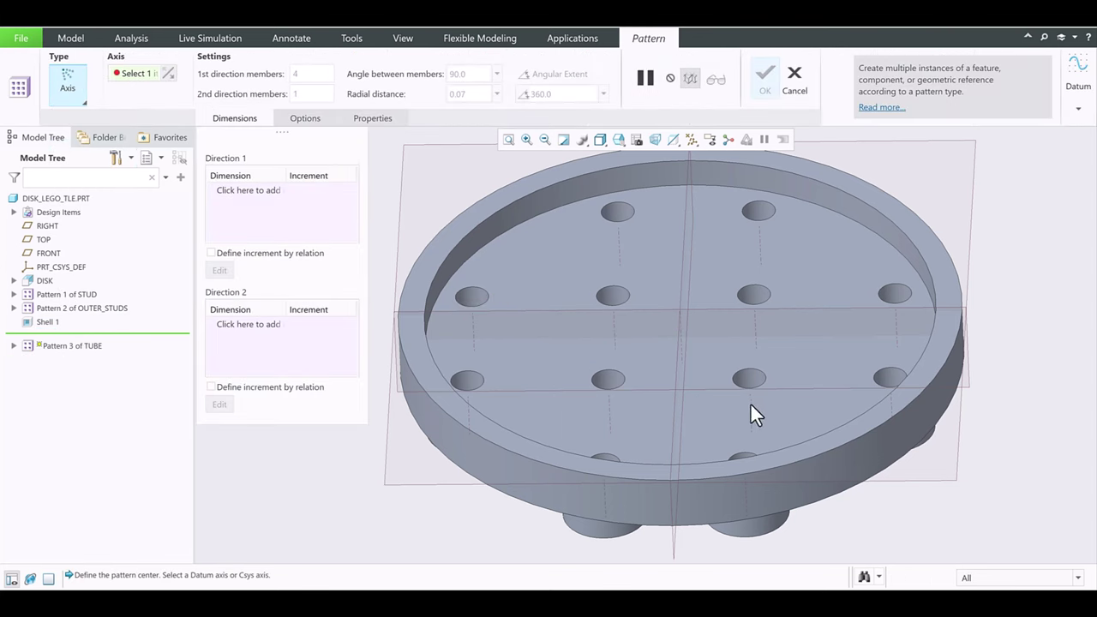
pyautogui.click(680, 345)
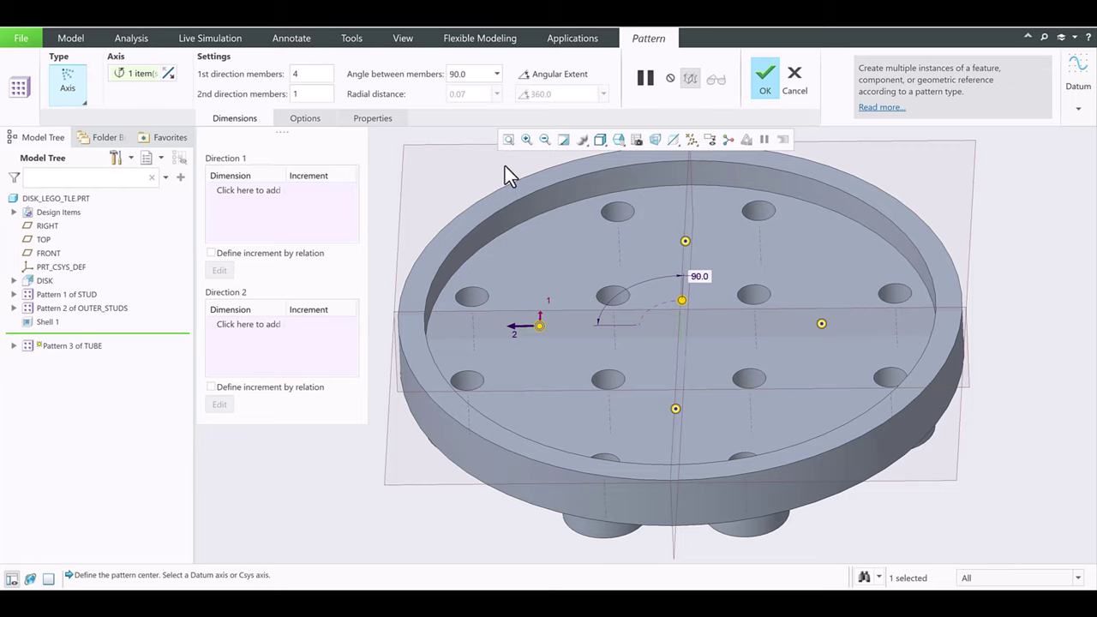
pyautogui.click(765, 82)
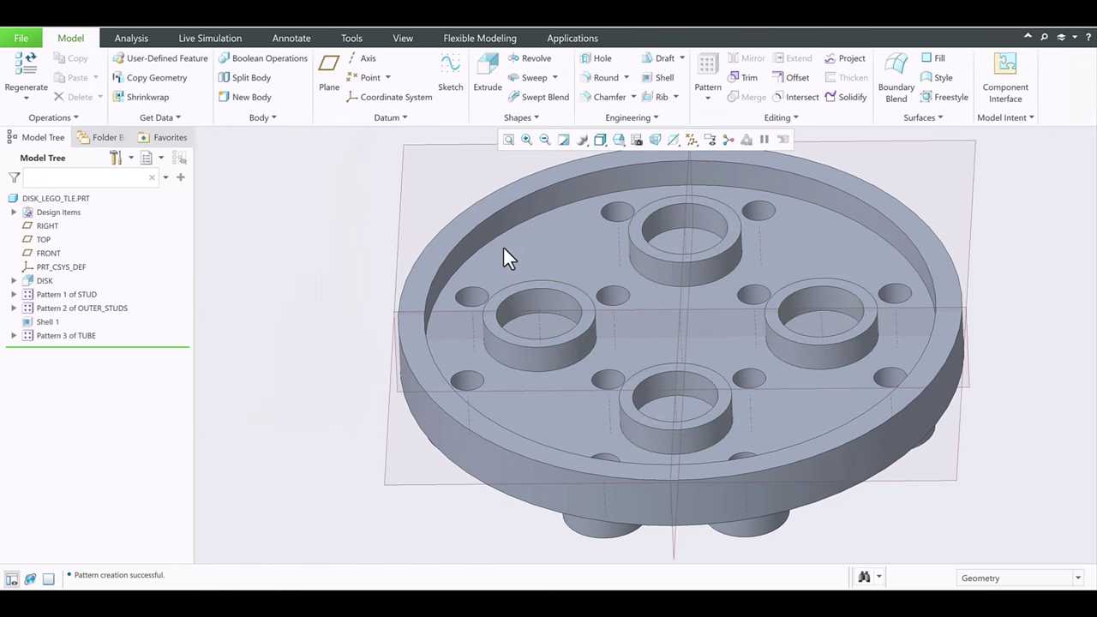
# - Start another extrusion sketch on the shelled inner floor and orient the view square to the sketch plane
pyautogui.hotkey('ctrl', 'd')
pyautogui.moveTo(539, 289); pyautogui.dragTo(564, 232, button='middle')
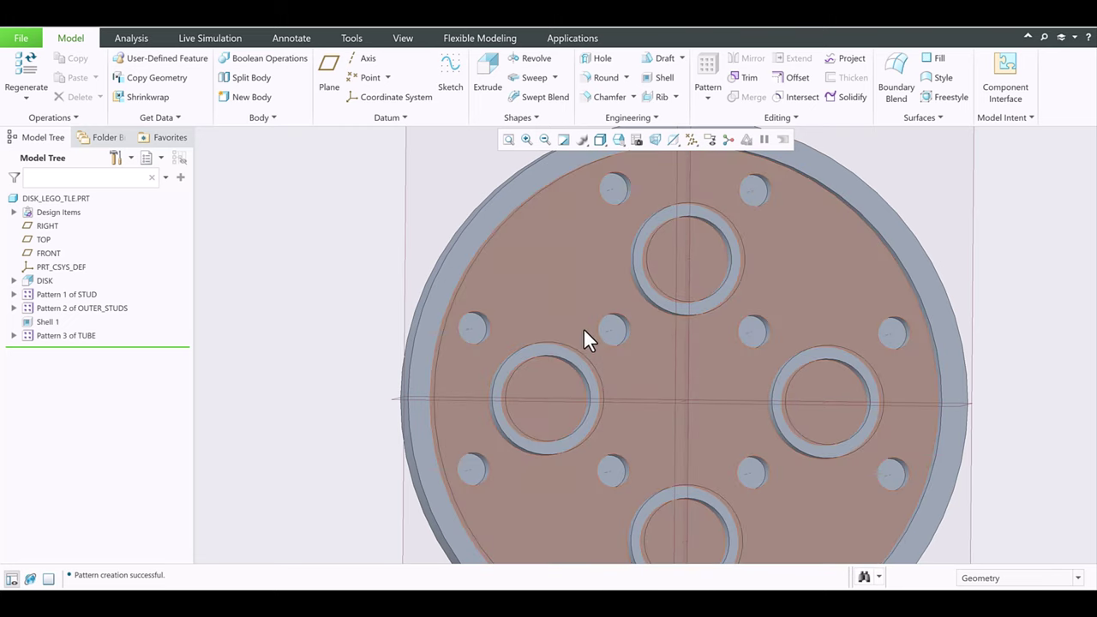
pyautogui.moveTo(584, 328); pyautogui.dragTo(581, 316, button='middle')
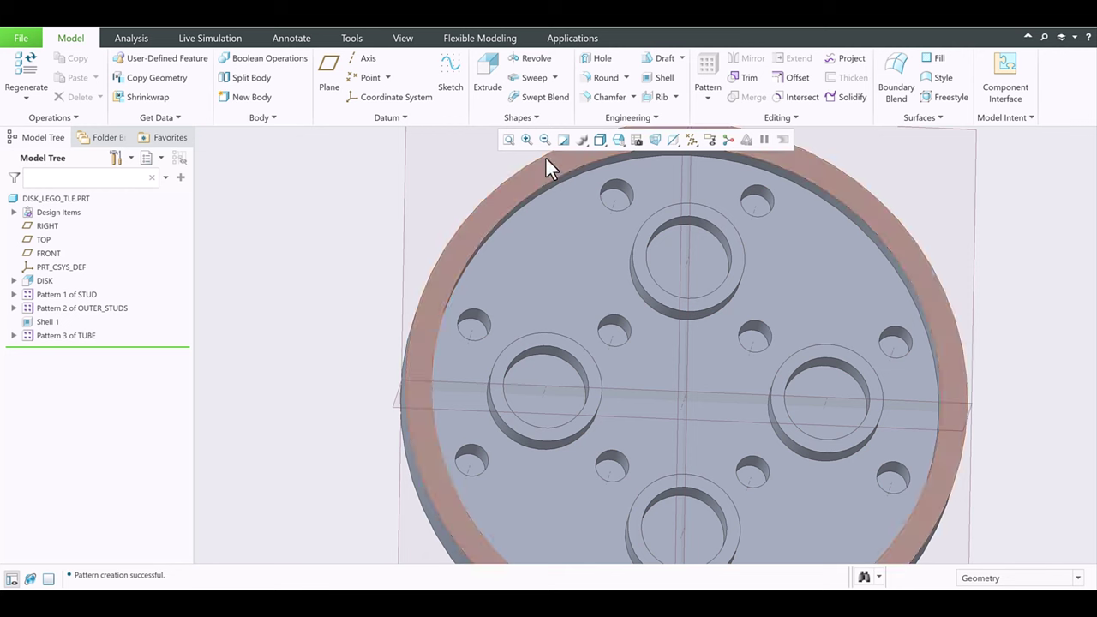
pyautogui.click(494, 83)
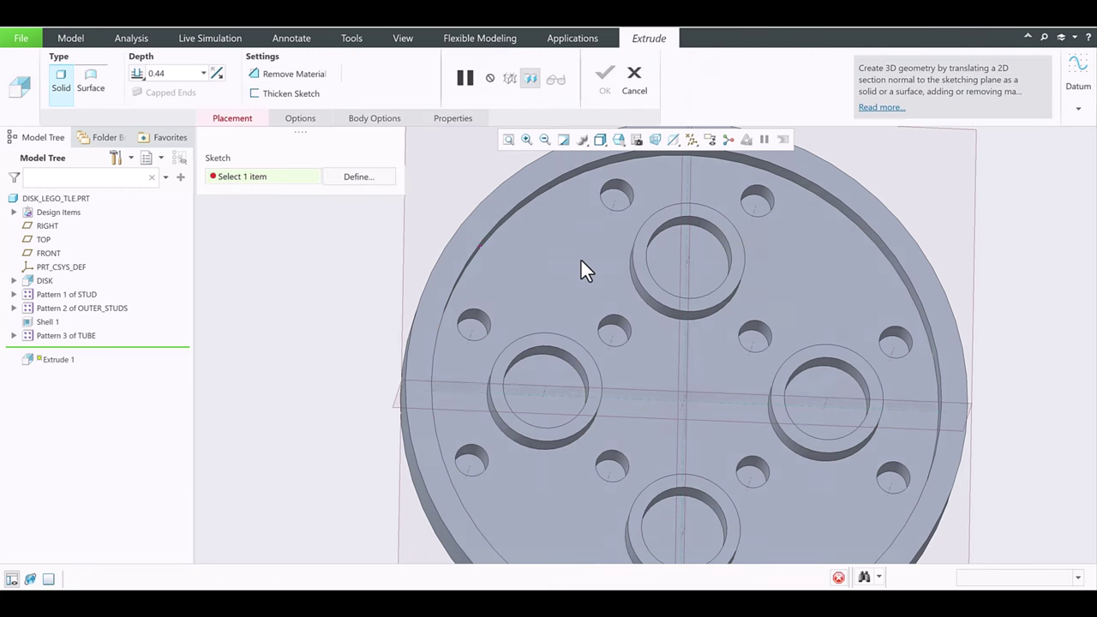
pyautogui.click(580, 258)
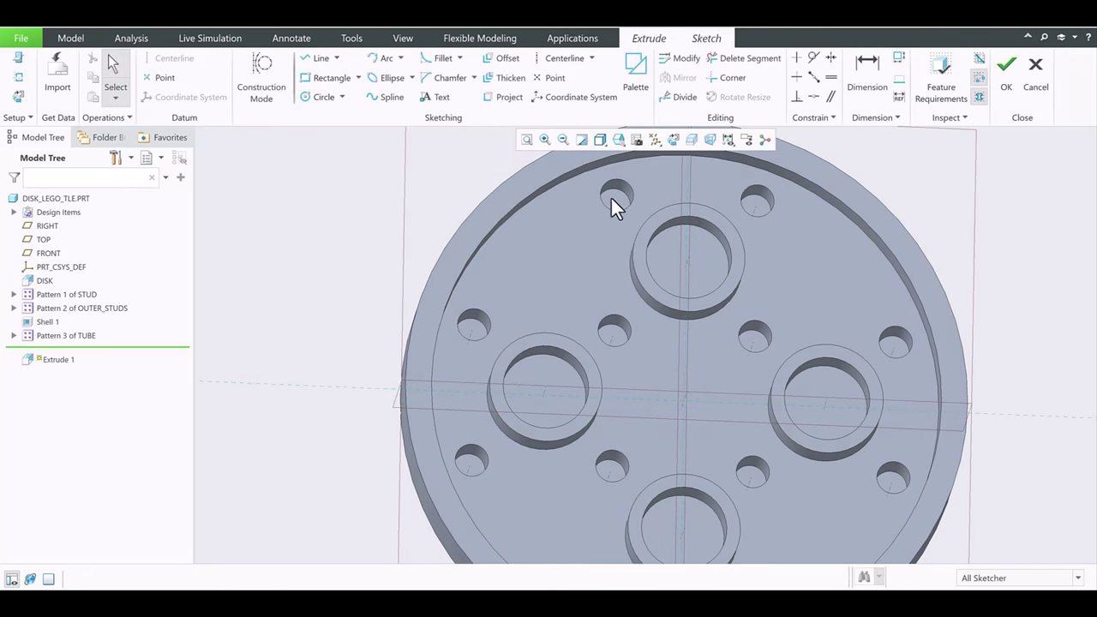
pyautogui.click(675, 139)
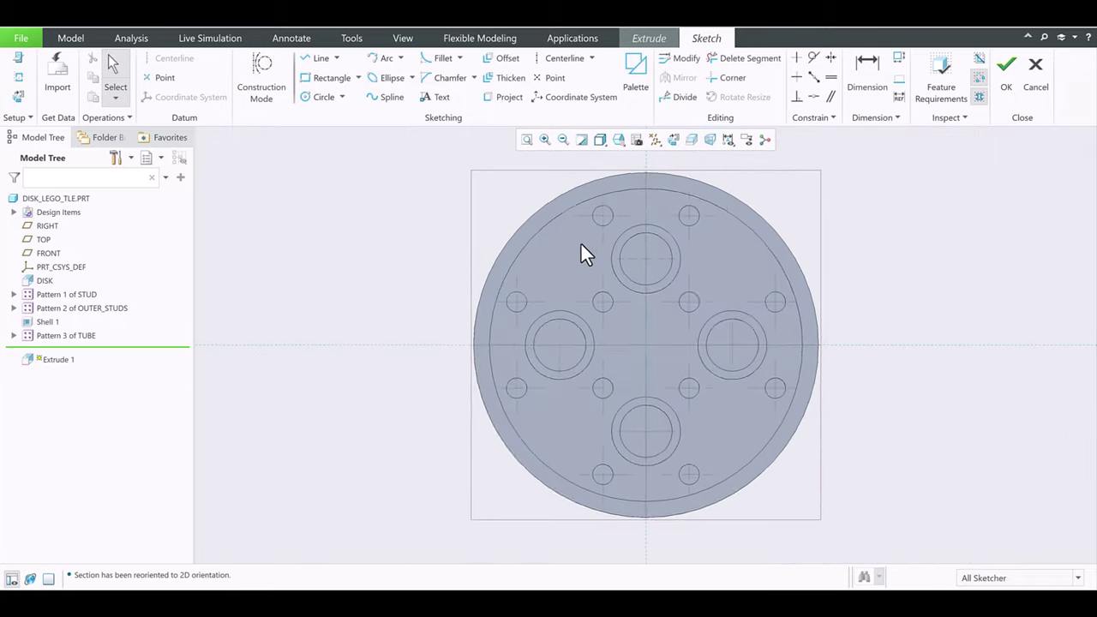
pyautogui.scroll(1, 590, 237)
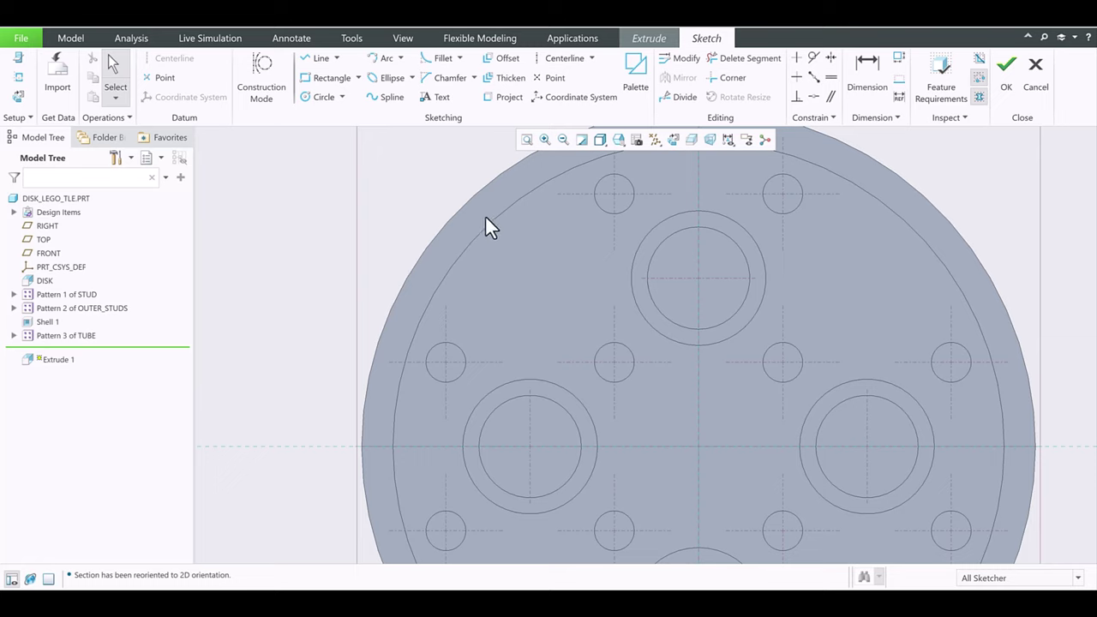
# - Sketch two concentric circles about 0.10 and 0.19 in diameter, centred about 0.31 left of and 0.30 above the references
pyautogui.click(320, 99)
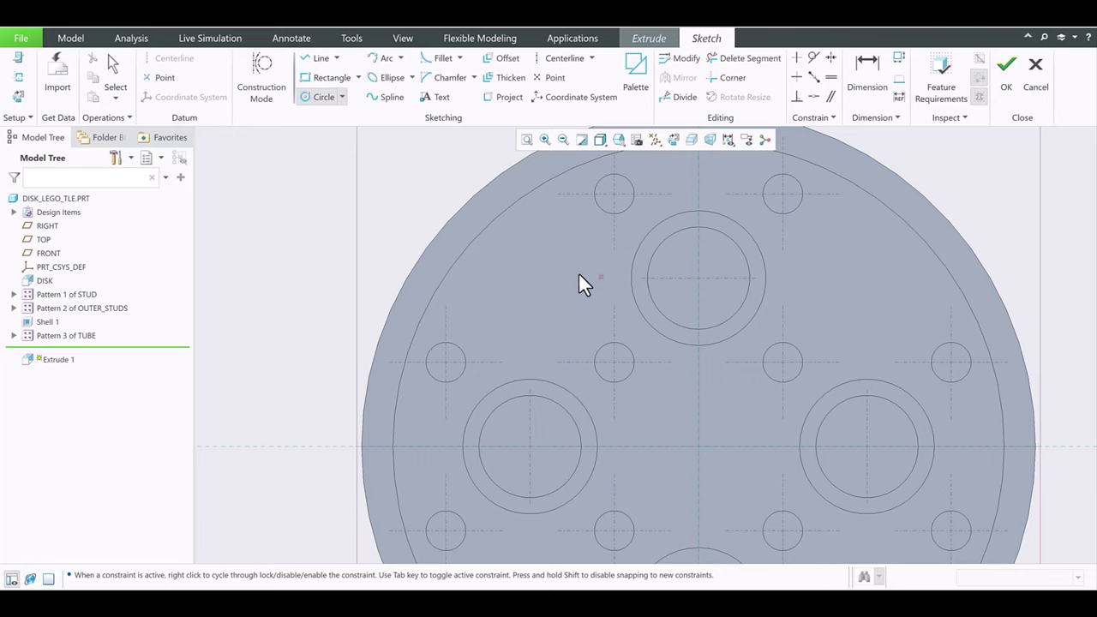
pyautogui.click(528, 275)
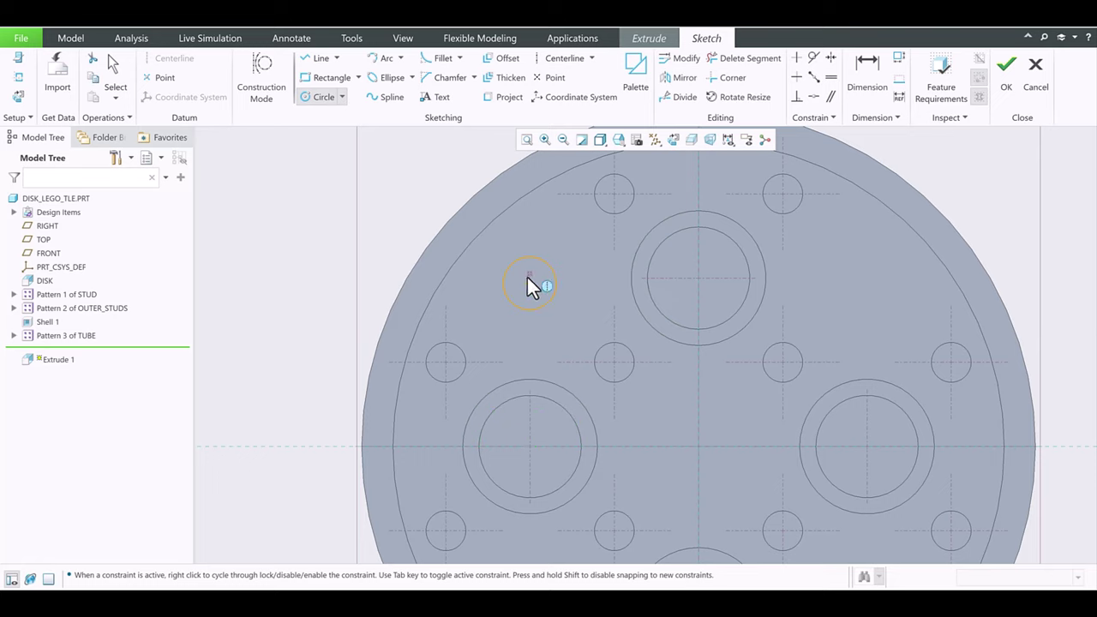
pyautogui.click(488, 252)
pyautogui.middleClick(408, 212)
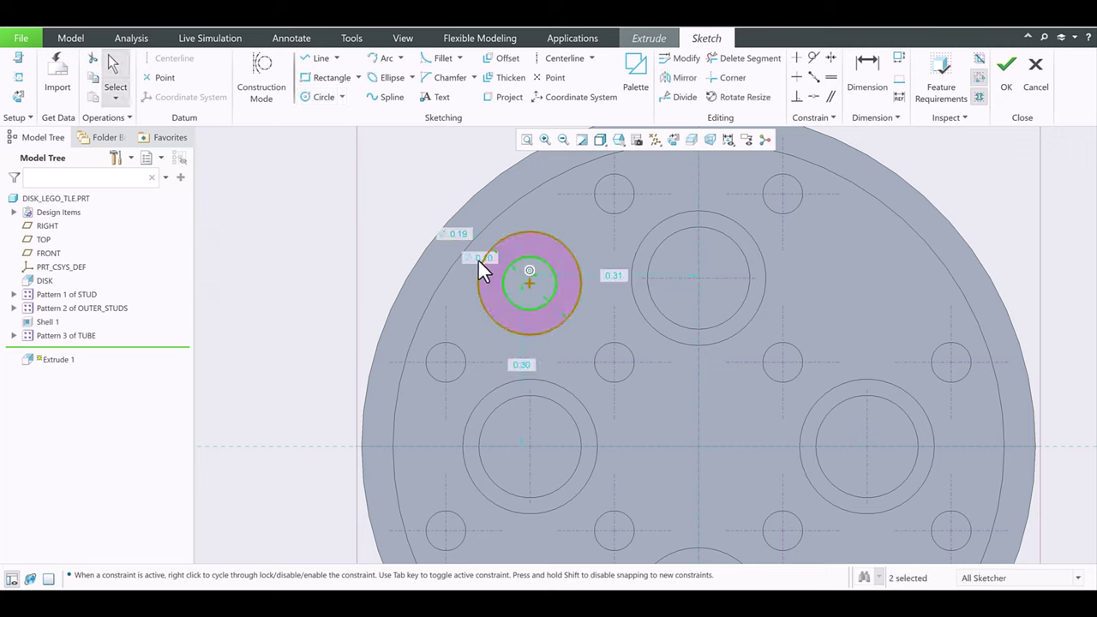
pyautogui.click(413, 220)
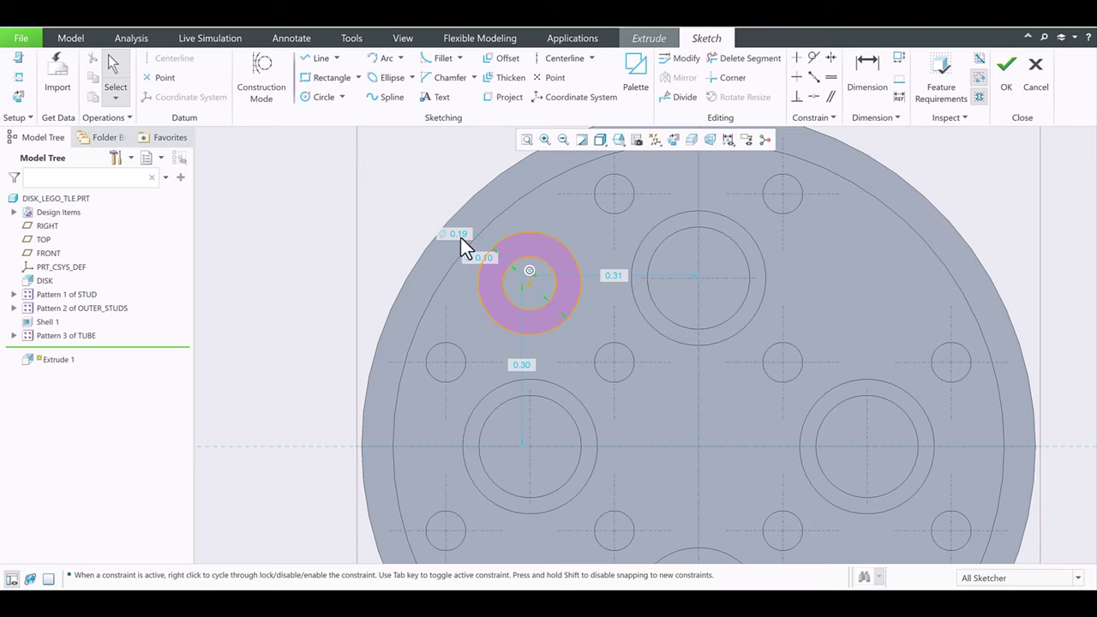
# - Set the new inner circle's diameter to 0.19 and the outer circle's diameter to 0.25
pyautogui.click(471, 257)
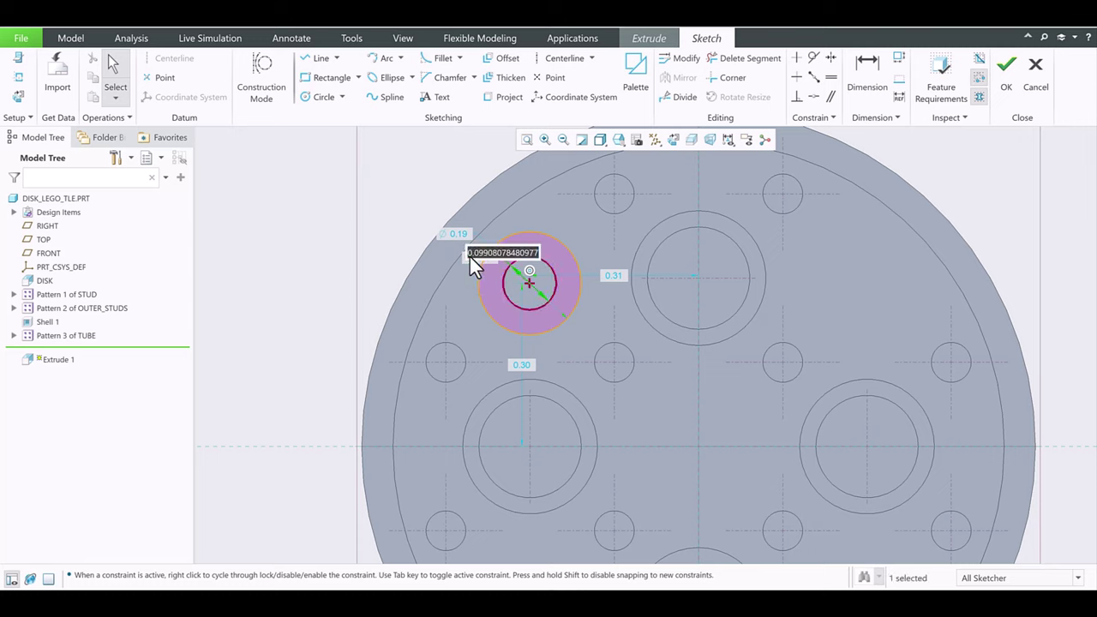
pyautogui.write('0.19')
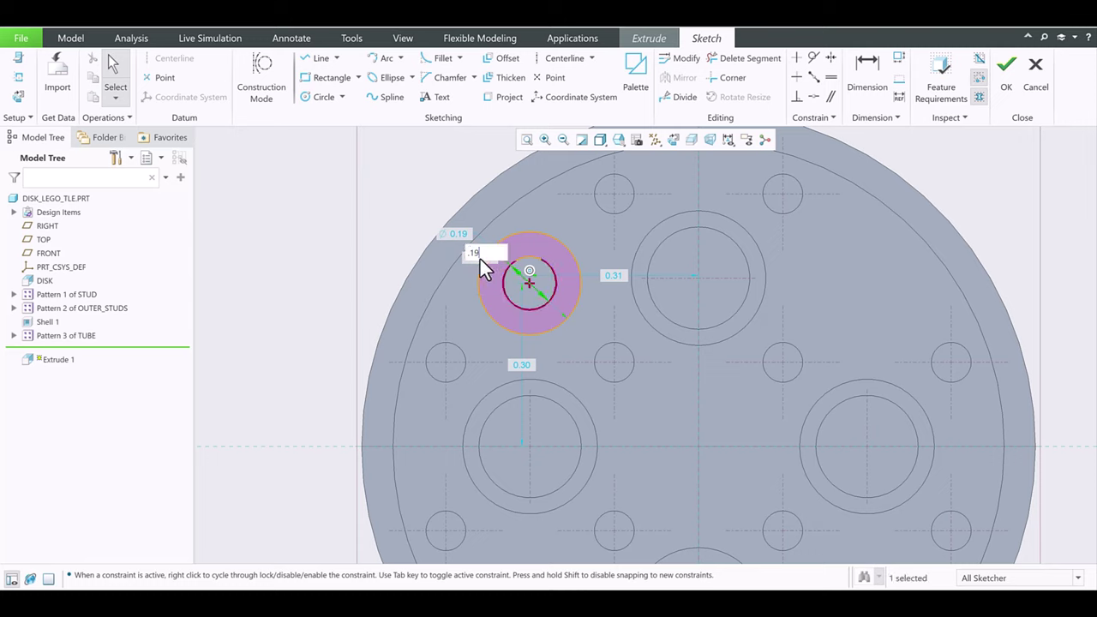
pyautogui.press('Return')
pyautogui.doubleClick(469, 237)
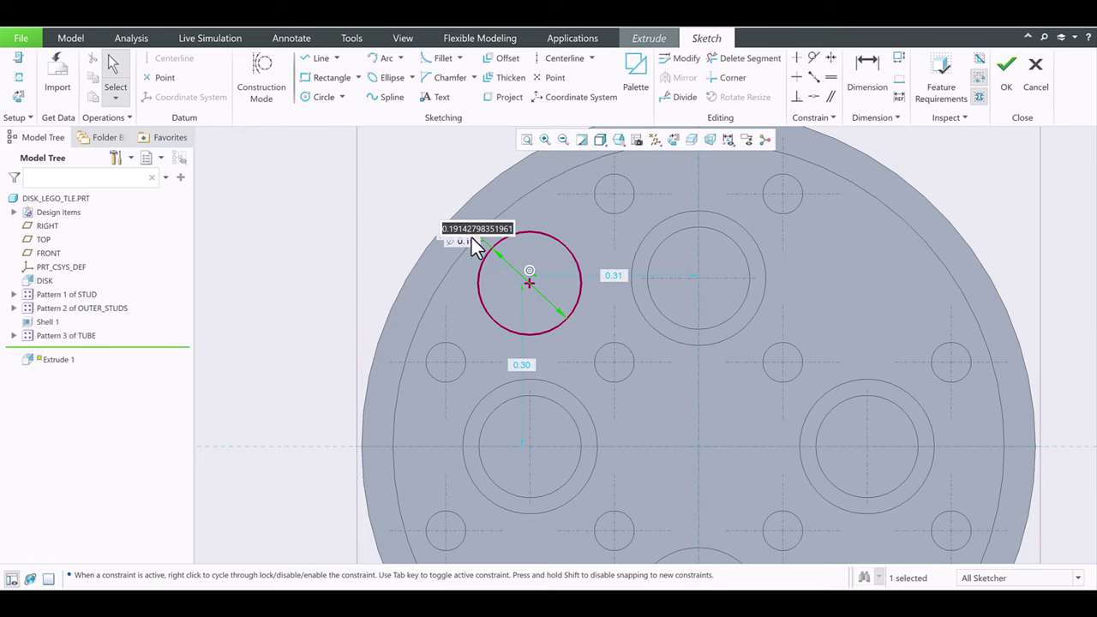
pyautogui.write('0.25')
pyautogui.press('Return')
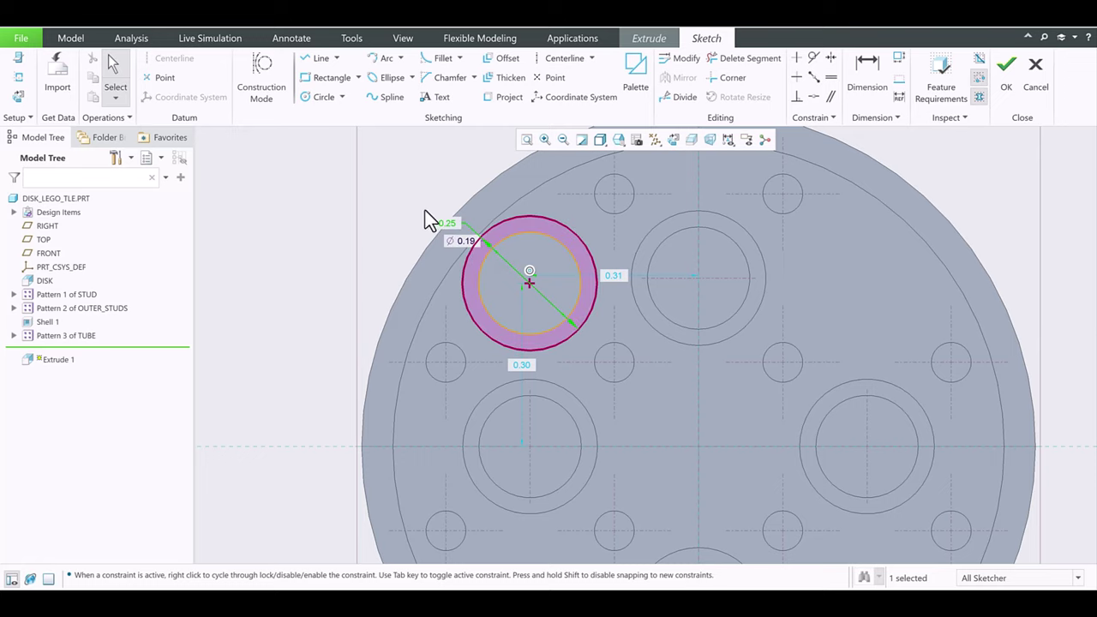
# - Set the horizontal distance from the new circles' centre to the vertical reference
pyautogui.scroll(2, 585, 281)
pyautogui.doubleClick(625, 275)
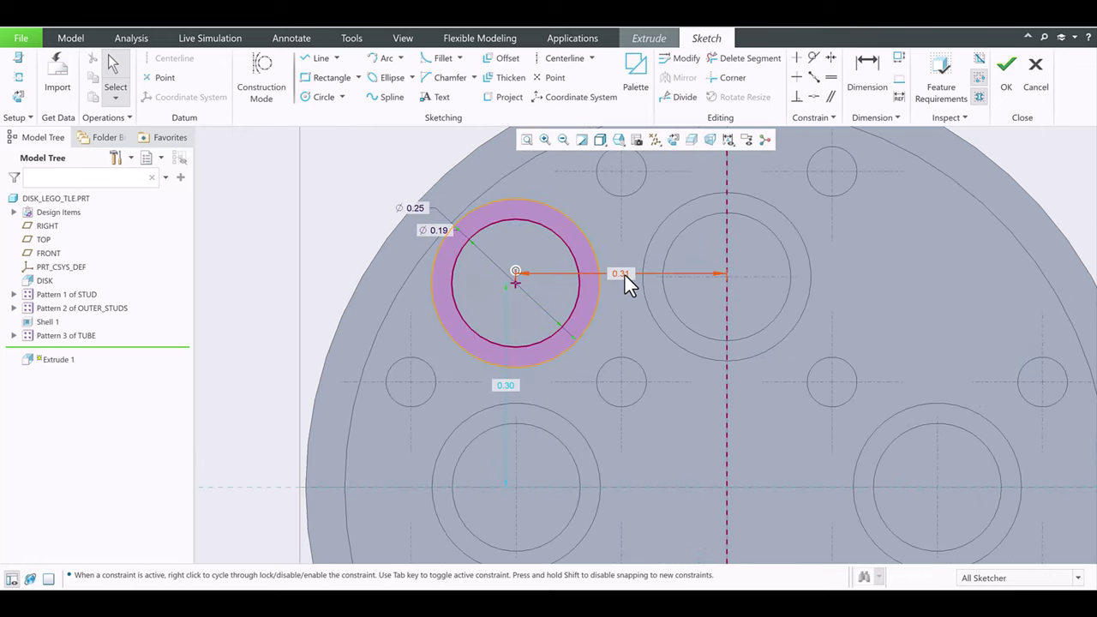
pyautogui.write('5/')
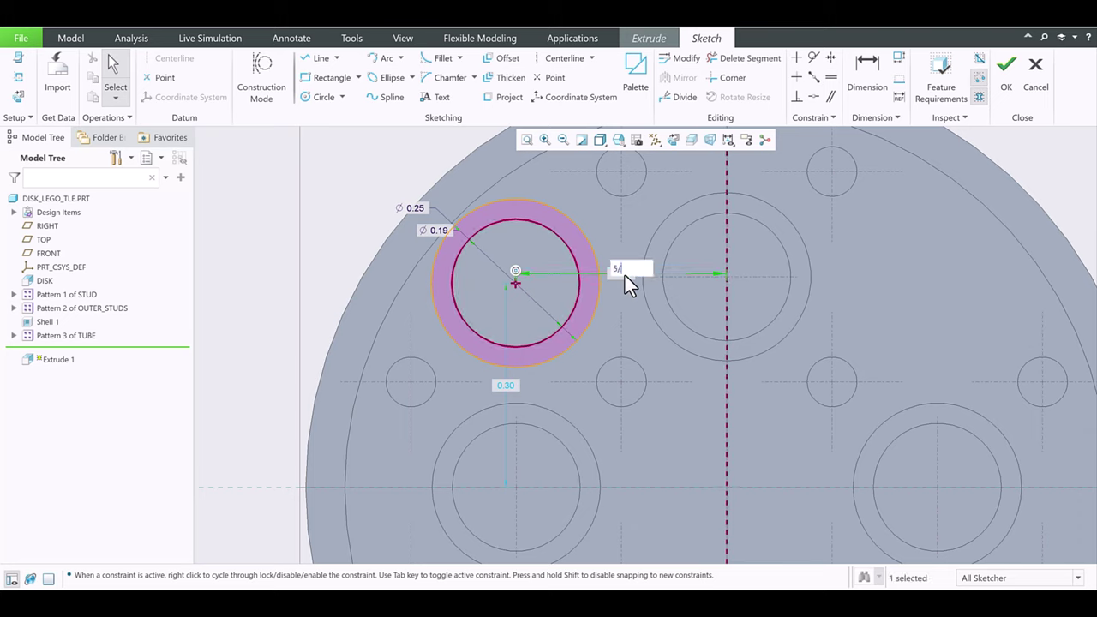
# - Set the horizontal and vertical distances from the concentric circles' center to the sketch reference axes to 5/16 each
pyautogui.write('16')
pyautogui.press('Return')
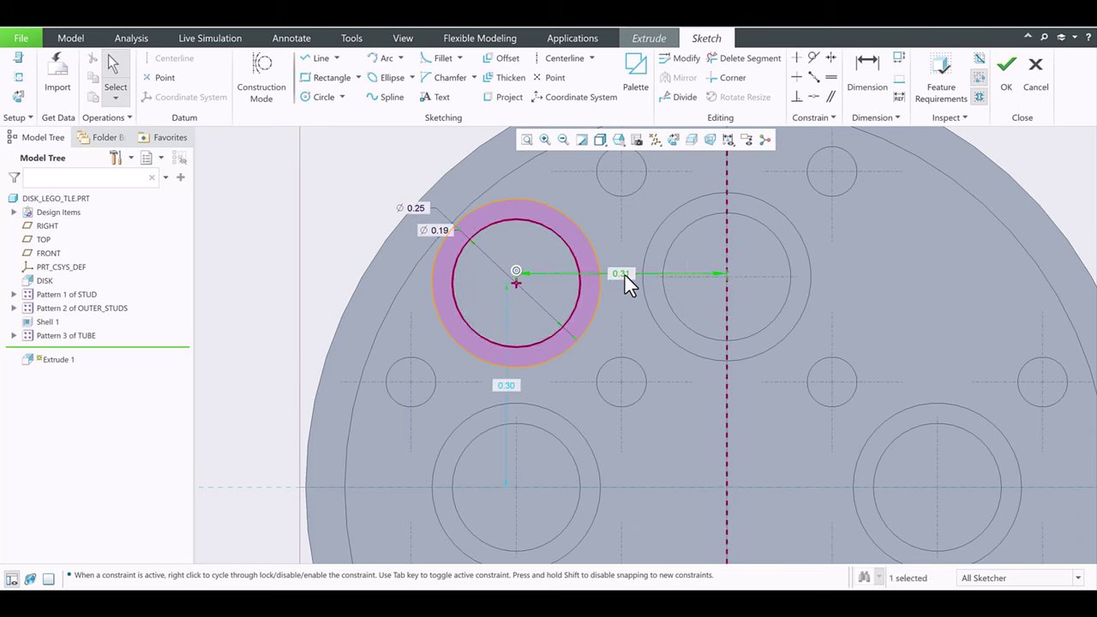
pyautogui.doubleClick(505, 387)
pyautogui.write('5')
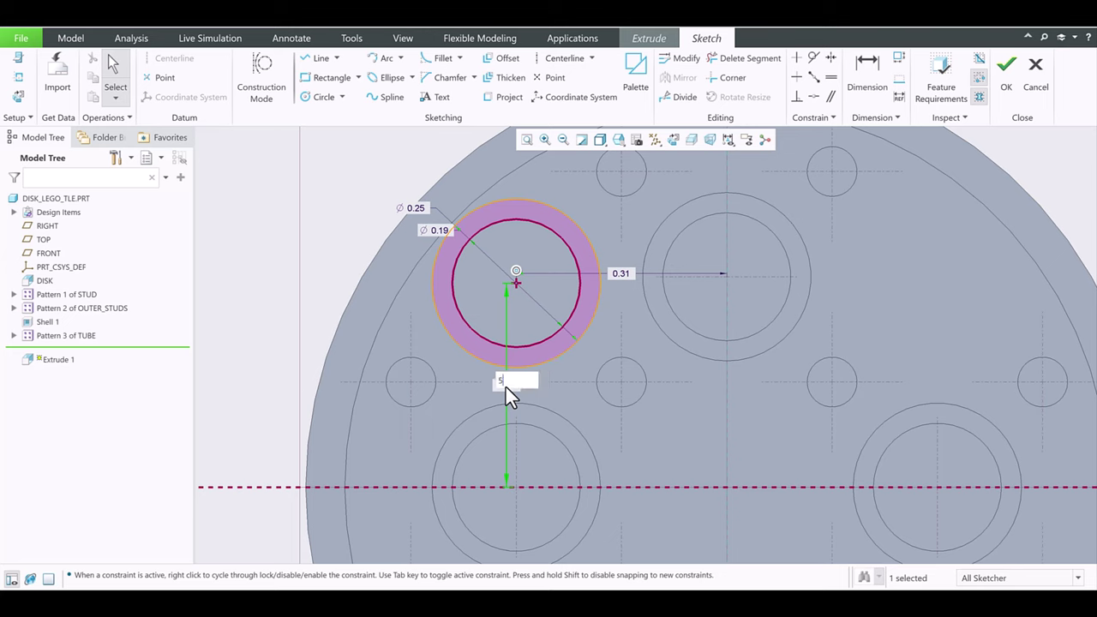
pyautogui.write('/16')
pyautogui.press('Return')
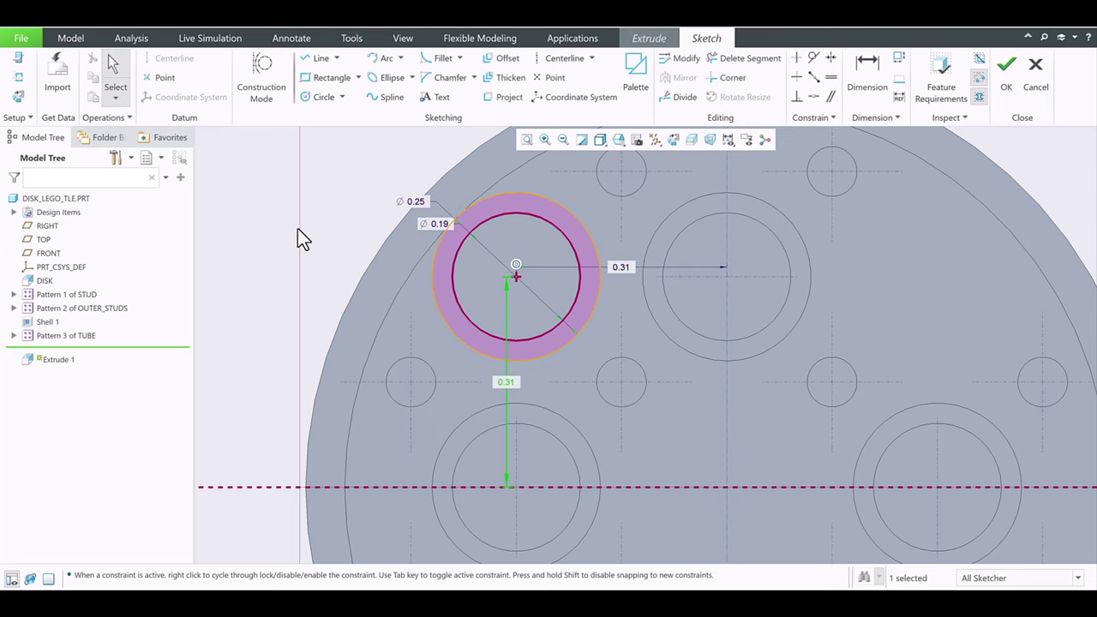
pyautogui.scroll(-1, 347, 282)
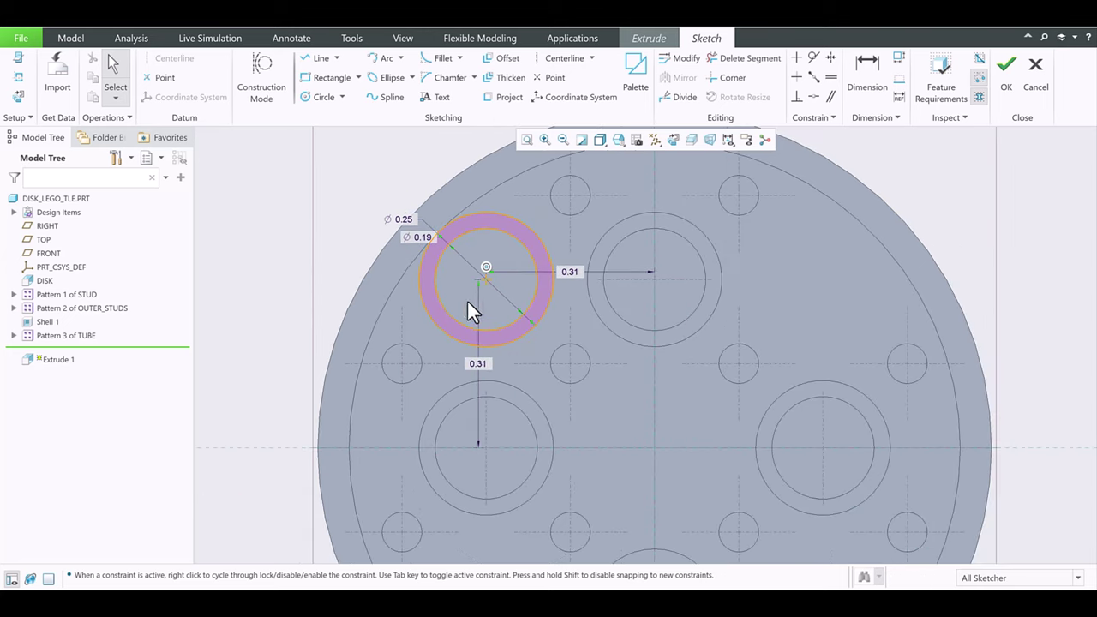
pyautogui.moveTo(467, 301)
pyautogui.mouseDown(button='middle')
pyautogui.moveTo(448, 269)
pyautogui.moveTo(462, 290)
pyautogui.mouseUp(button='middle')
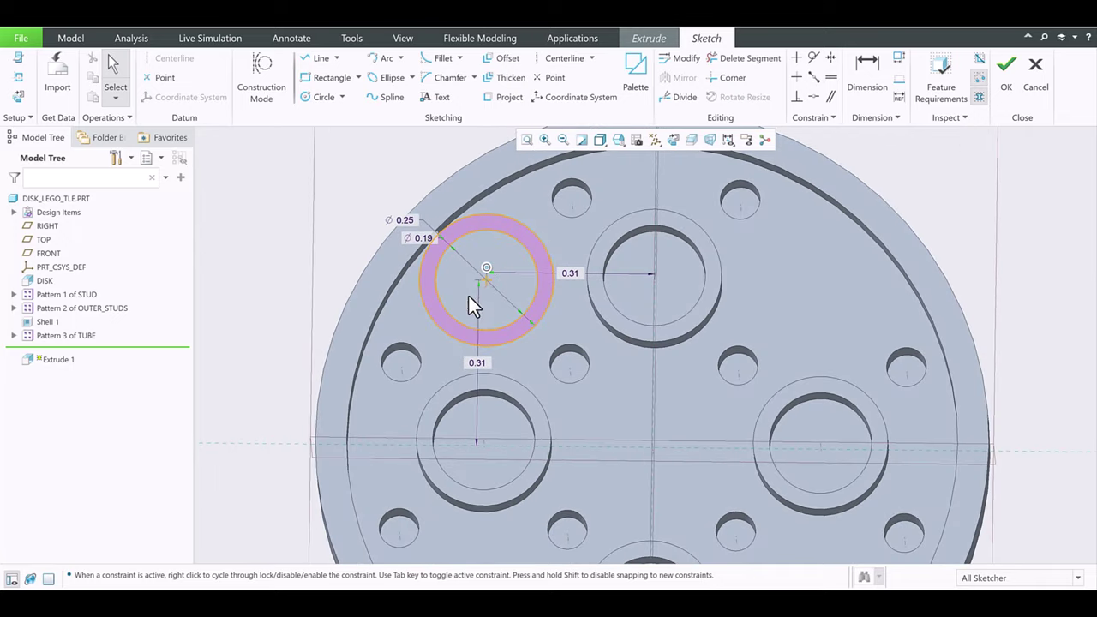
pyautogui.click(673, 139)
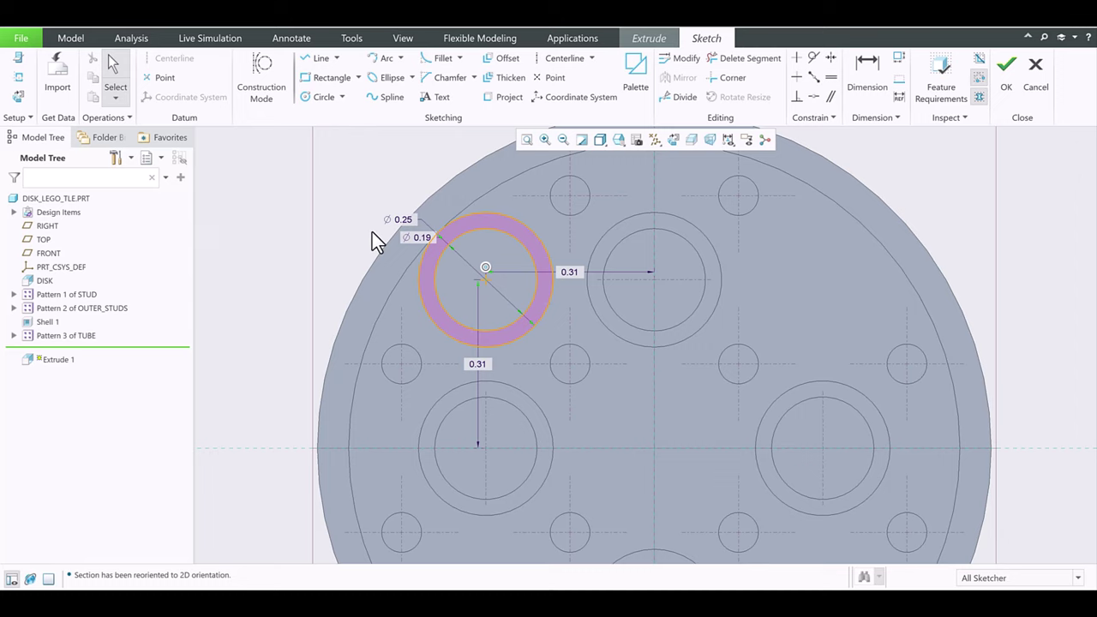
pyautogui.scroll(-1, 342, 236)
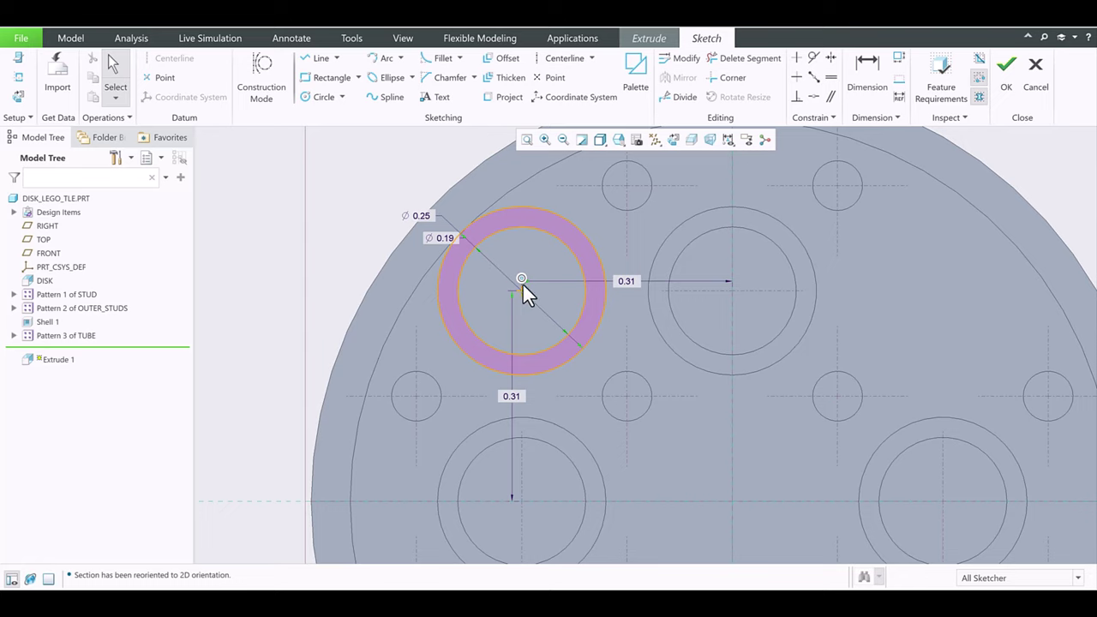
pyautogui.click(317, 58)
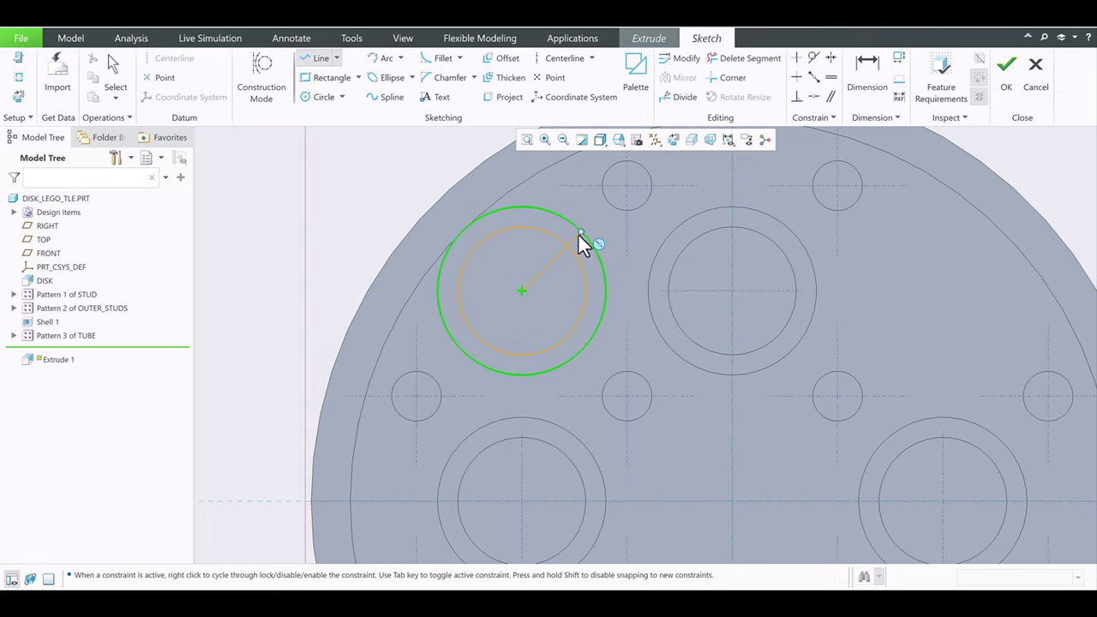
pyautogui.scroll(3, 581, 233)
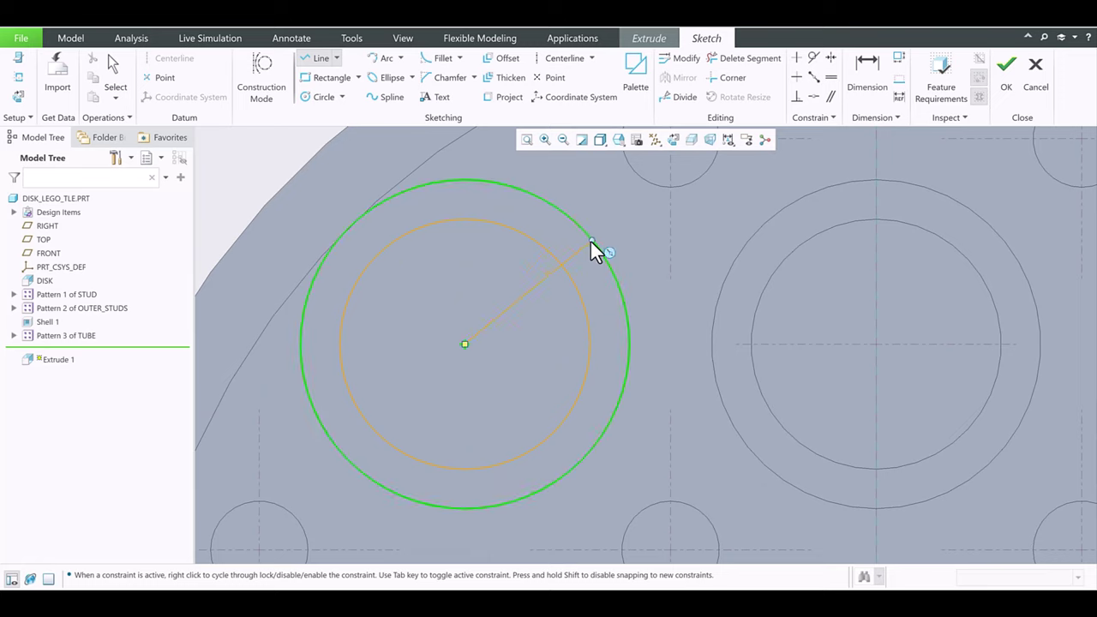
pyautogui.click(591, 241)
pyautogui.middleClick(503, 282)
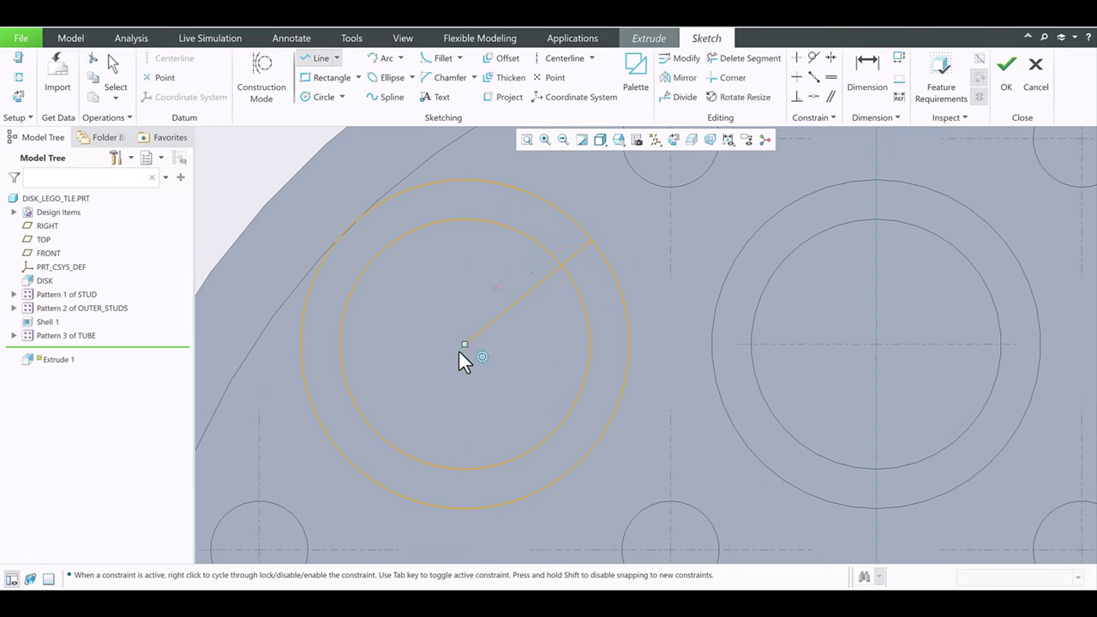
pyautogui.click(464, 345)
pyautogui.scroll(-2, 457, 319)
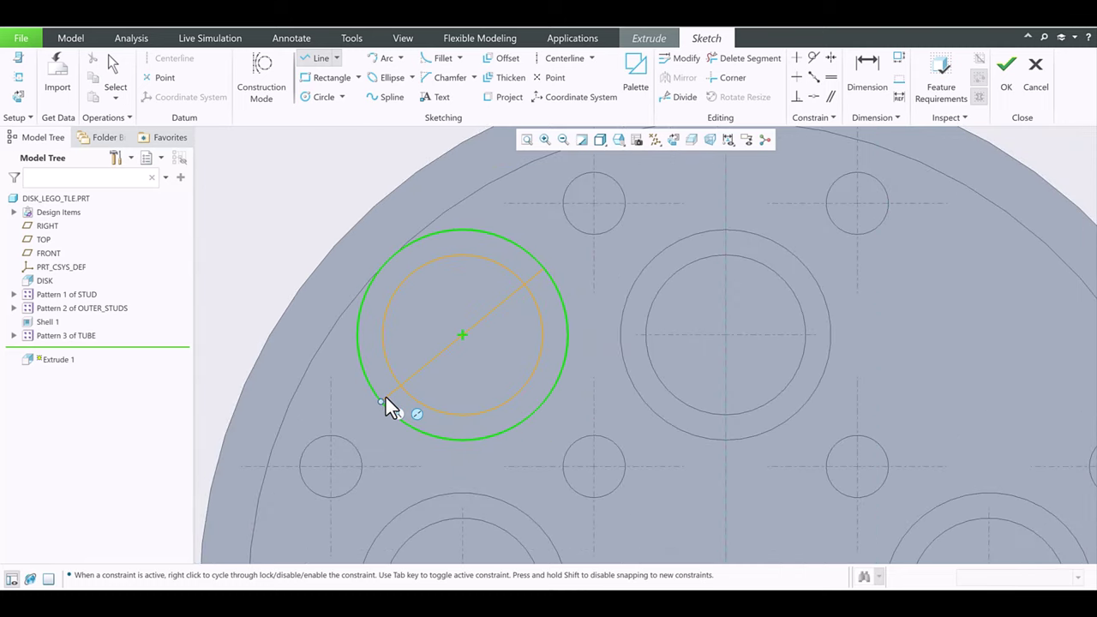
pyautogui.middleClick(386, 397)
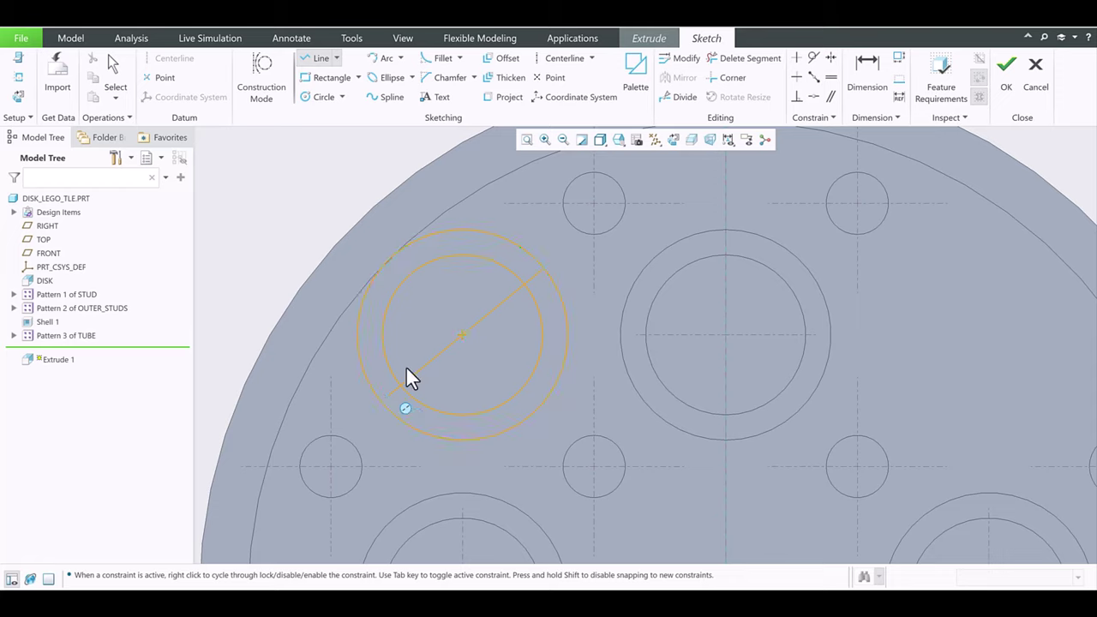
pyautogui.middleClick(436, 322)
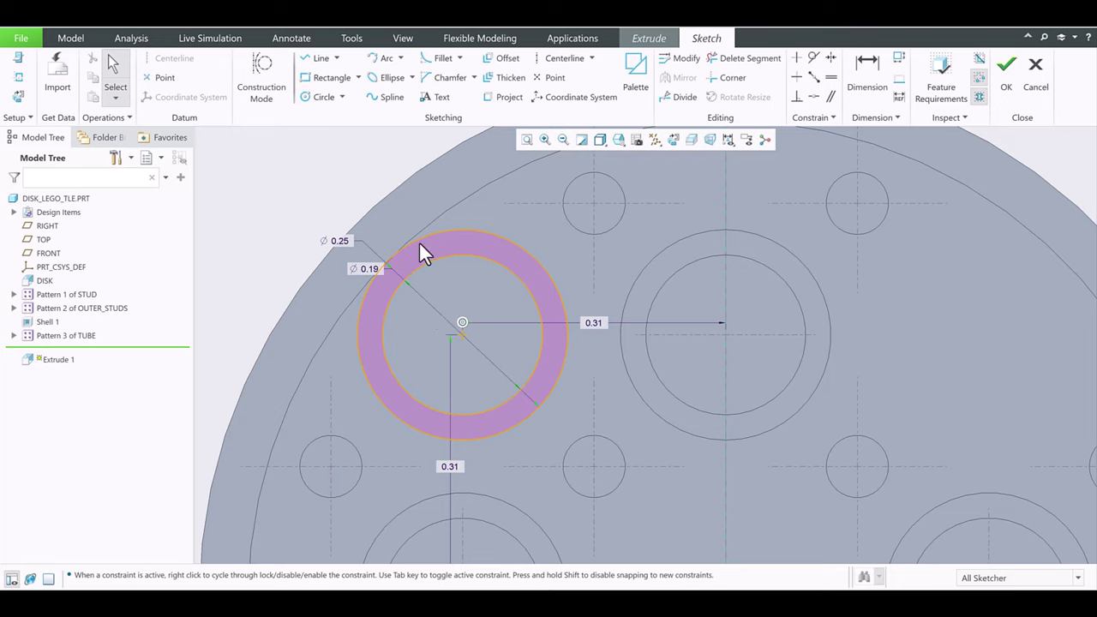
# - Sketch a diagonal line across the outer circle, passing through the circles' common center
pyautogui.click(314, 62)
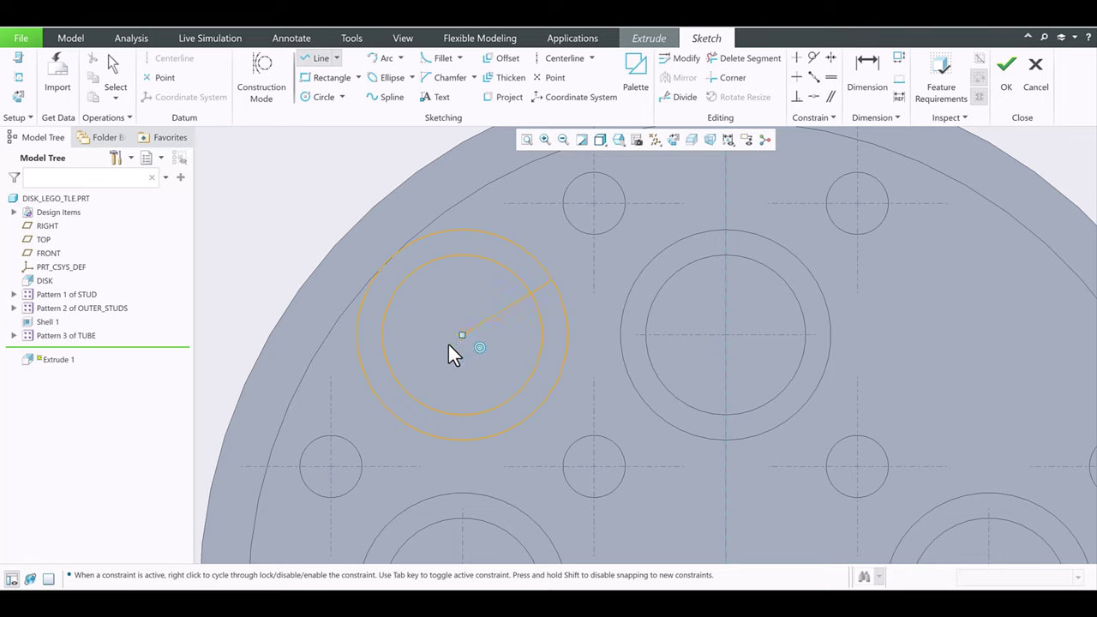
pyautogui.click(374, 385)
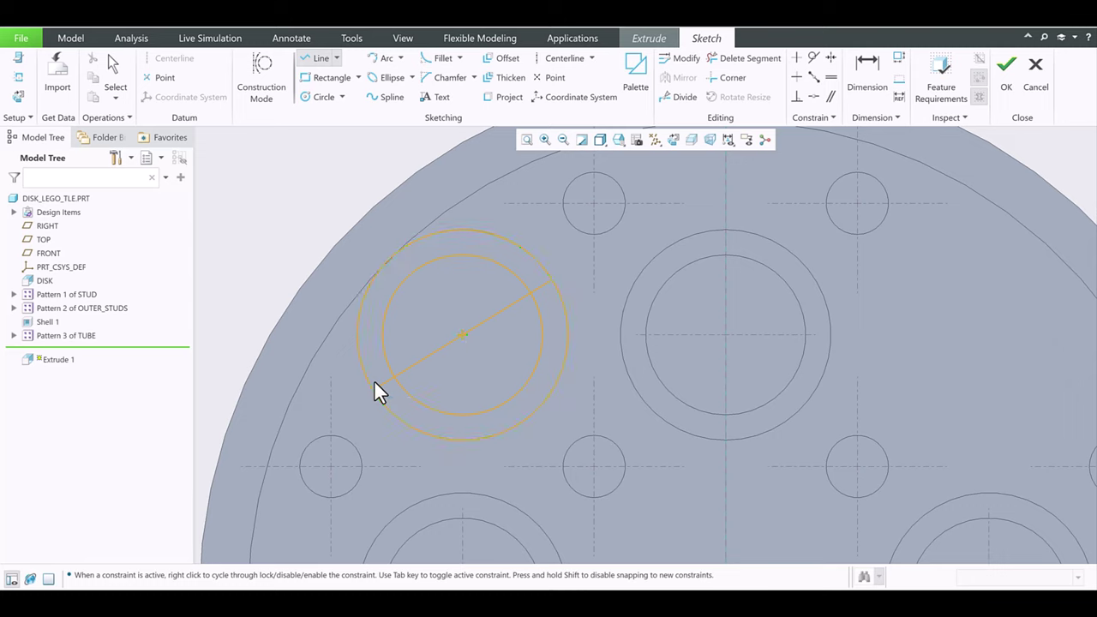
pyautogui.middleClick(412, 322)
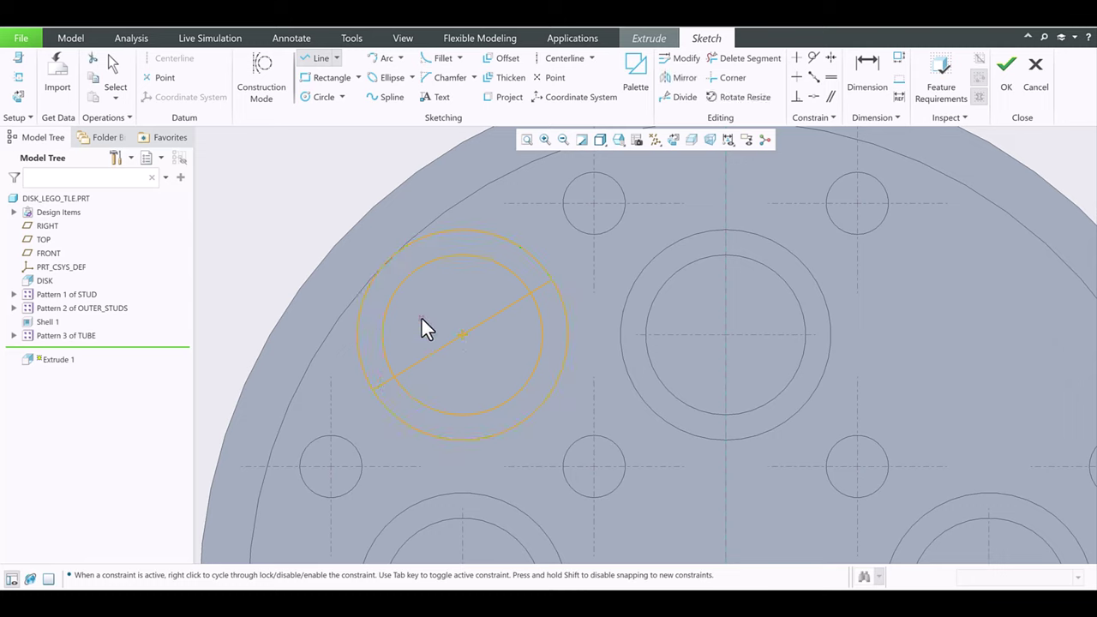
pyautogui.middleClick(421, 318)
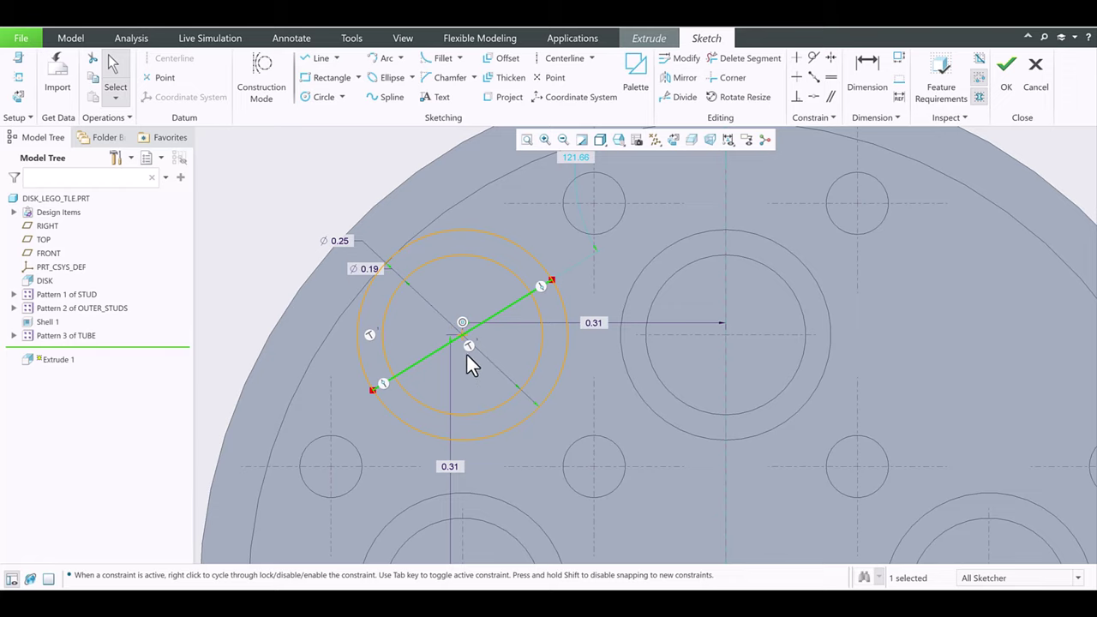
# - Delete the perpendicular constraint between the diagonal line and the outer circle
pyautogui.scroll(1, 466, 351)
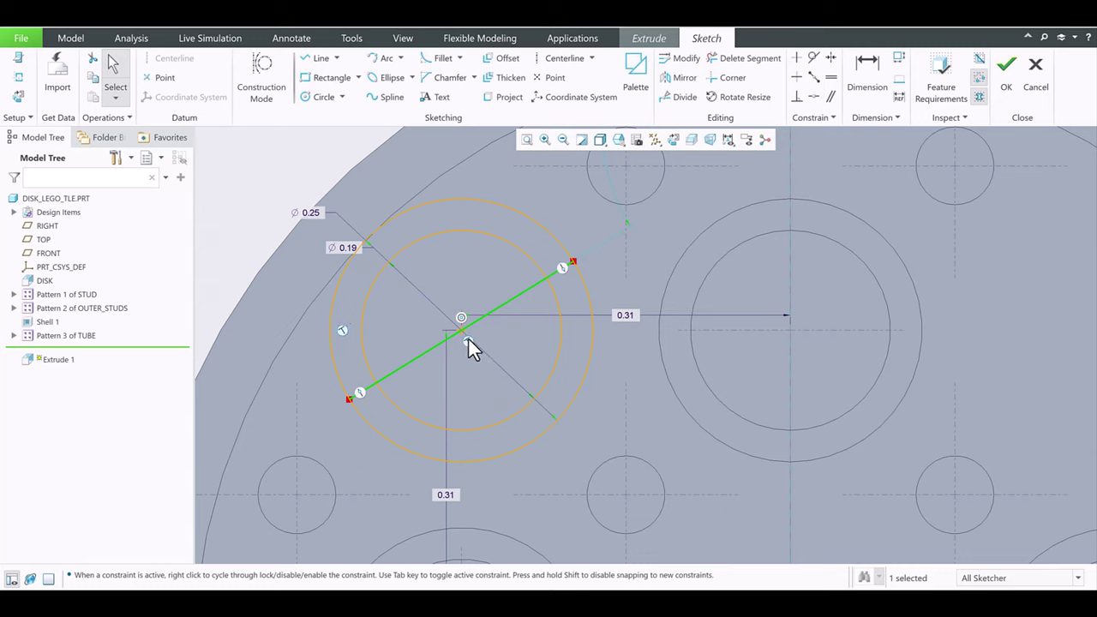
pyautogui.click(343, 330)
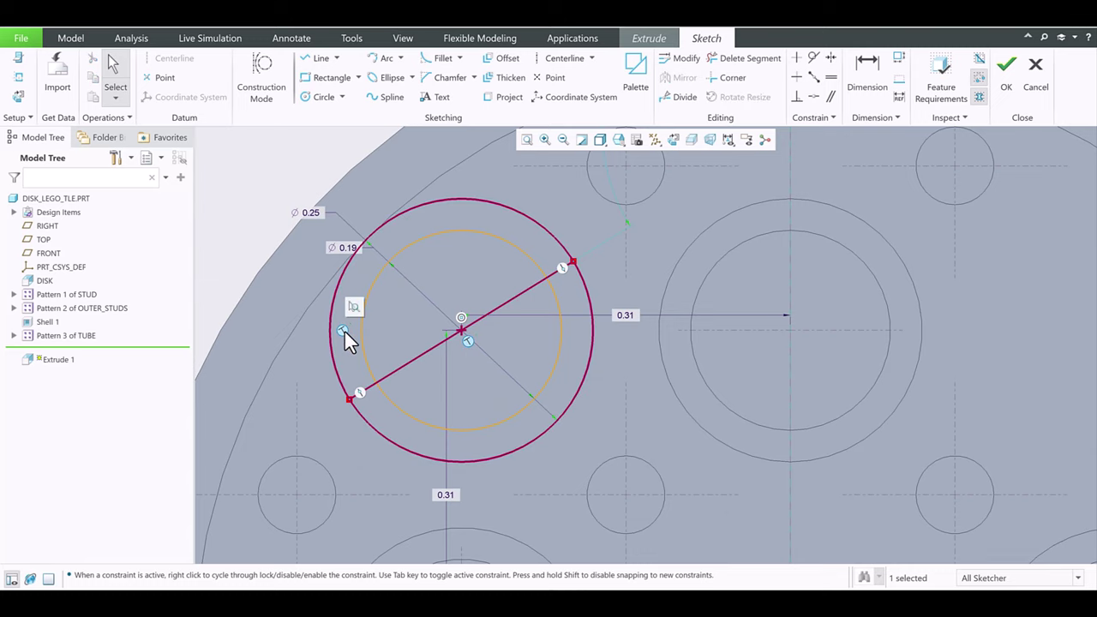
pyautogui.press('Delete')
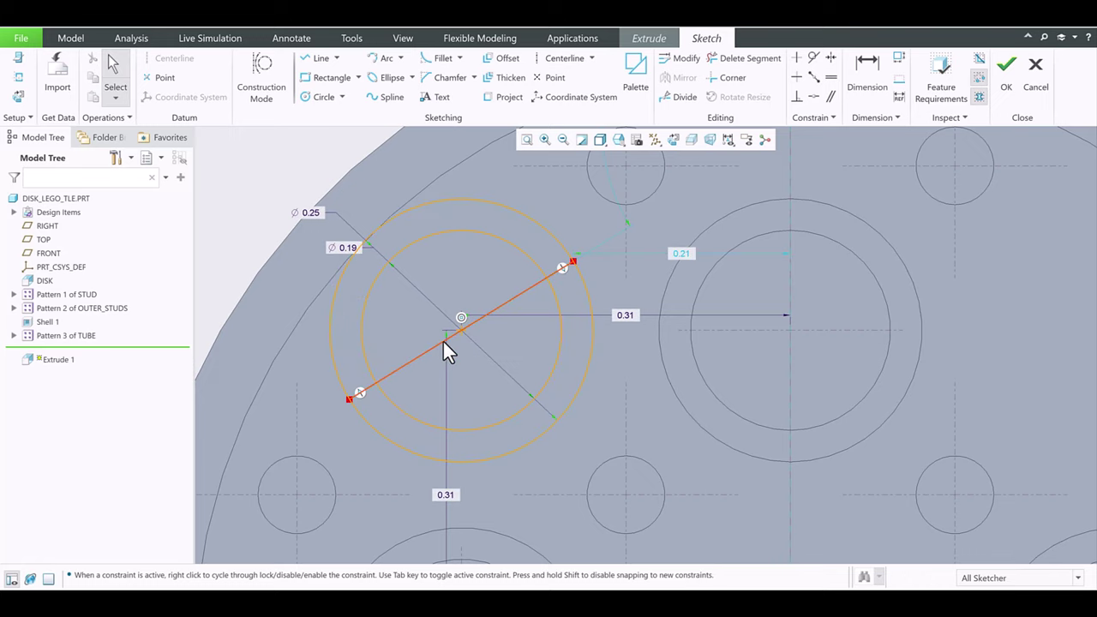
pyautogui.scroll(-1, 443, 341)
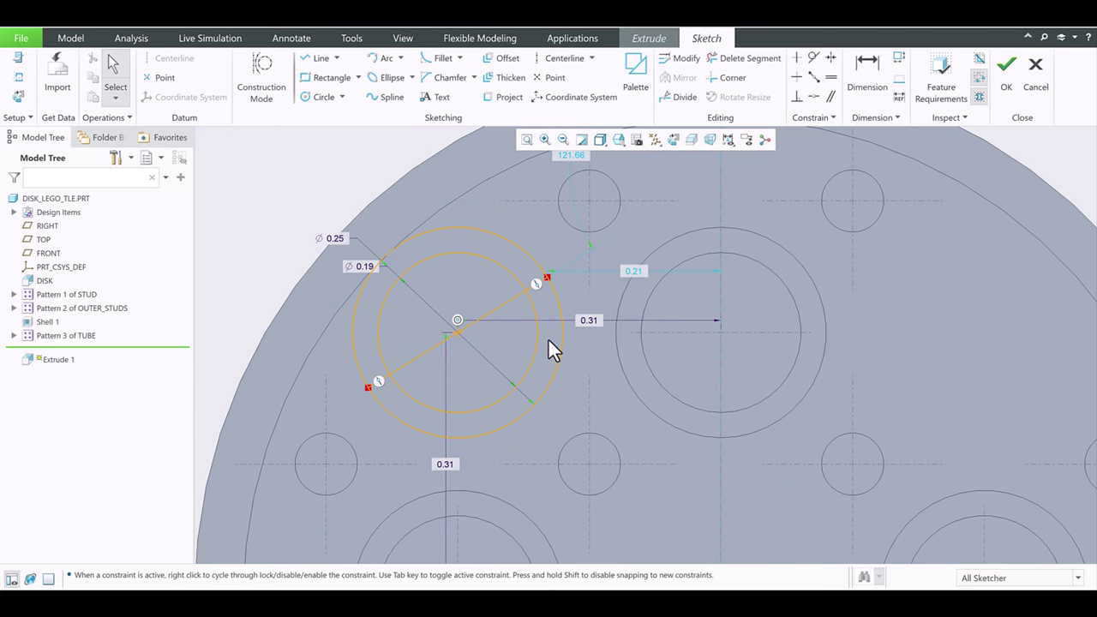
# - Dimension the angle between the diagonal line and the horizontal reference axis and set it to 45 degrees
pyautogui.scroll(-1, 516, 329)
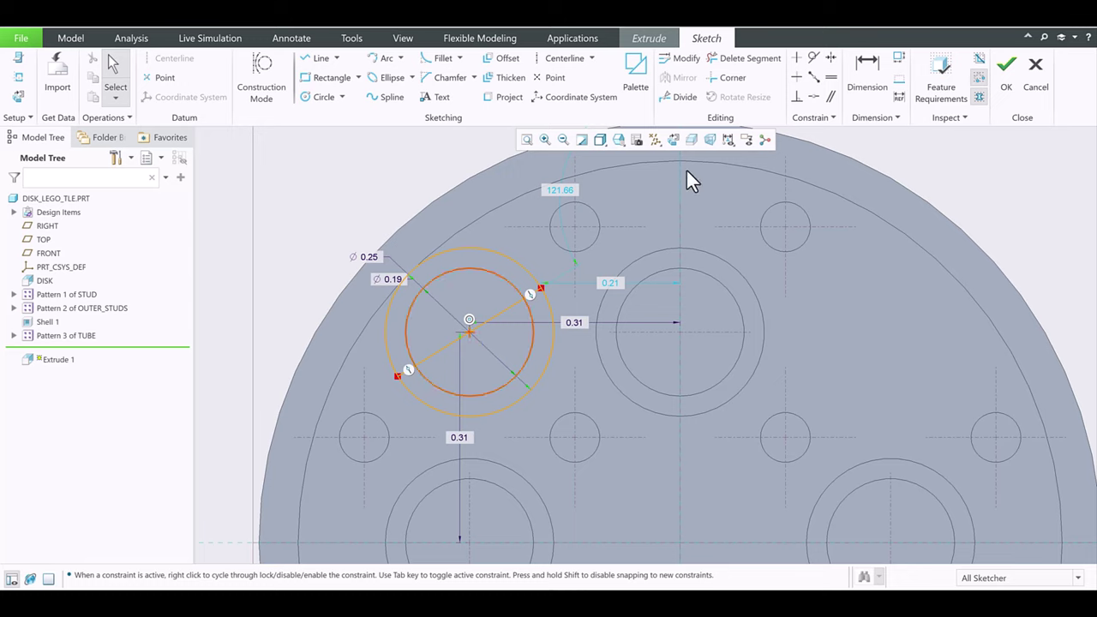
pyautogui.click(864, 78)
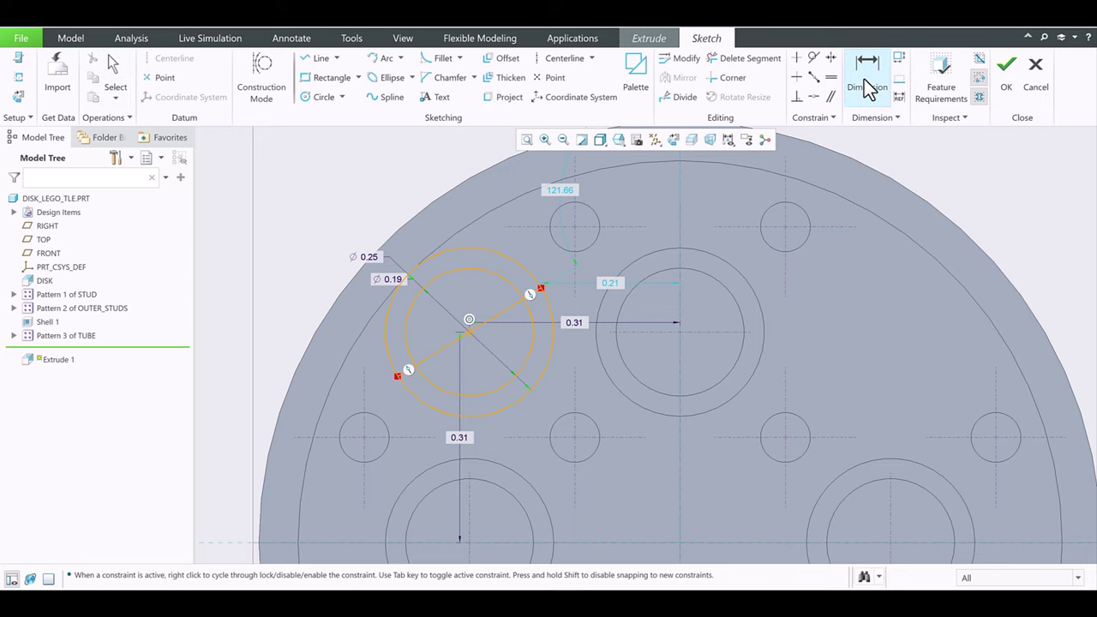
pyautogui.click(503, 315)
pyautogui.scroll(2, 563, 390)
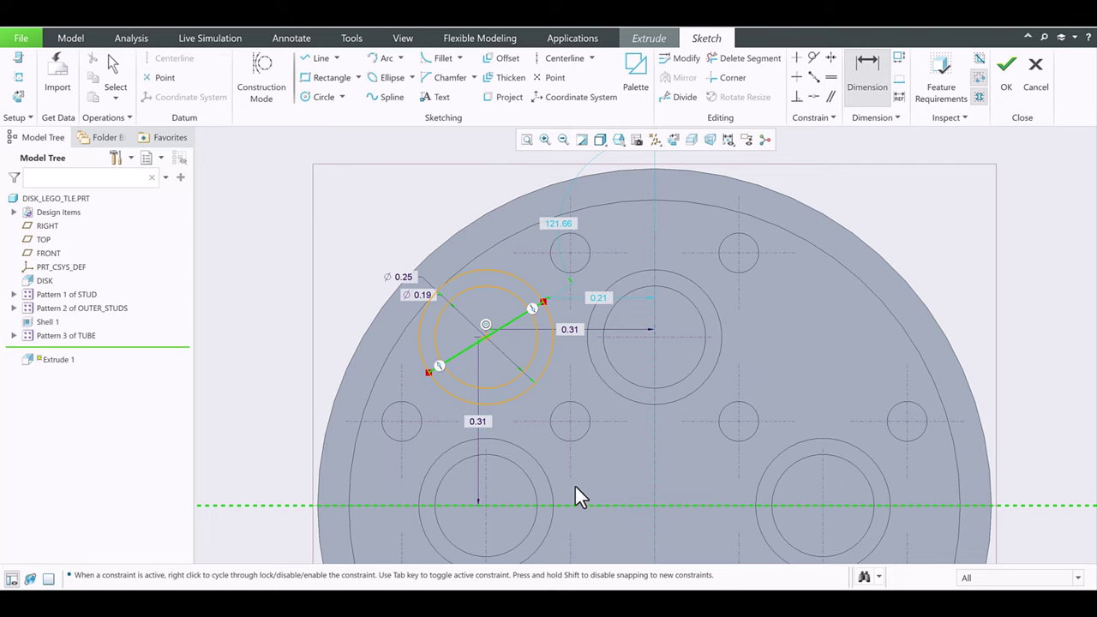
pyautogui.middleClick(623, 442)
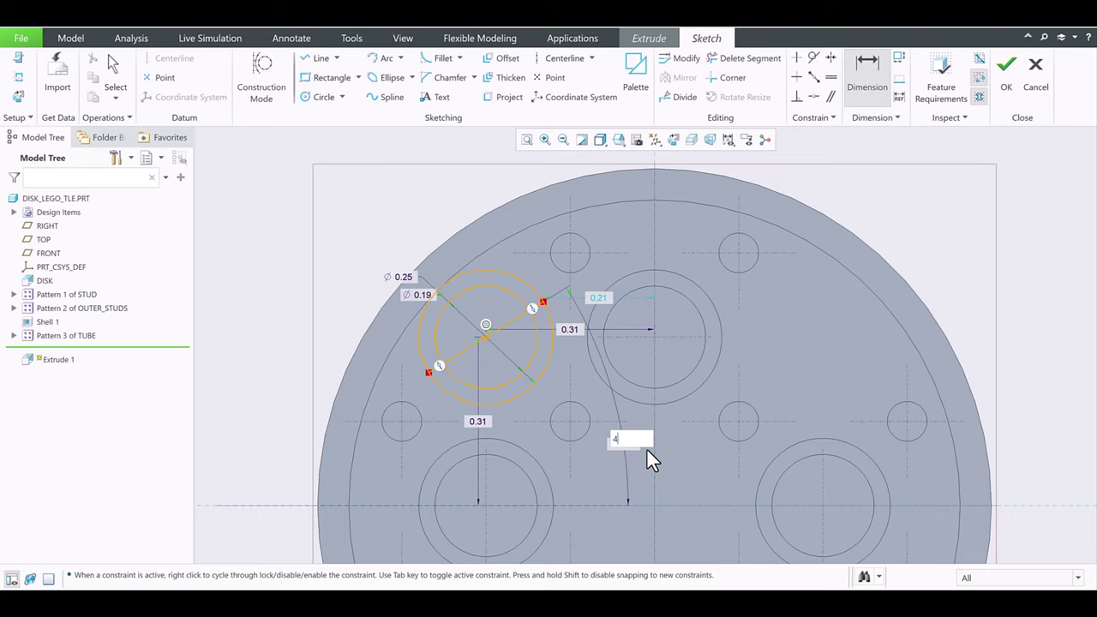
pyautogui.write('45')
pyautogui.press('Return')
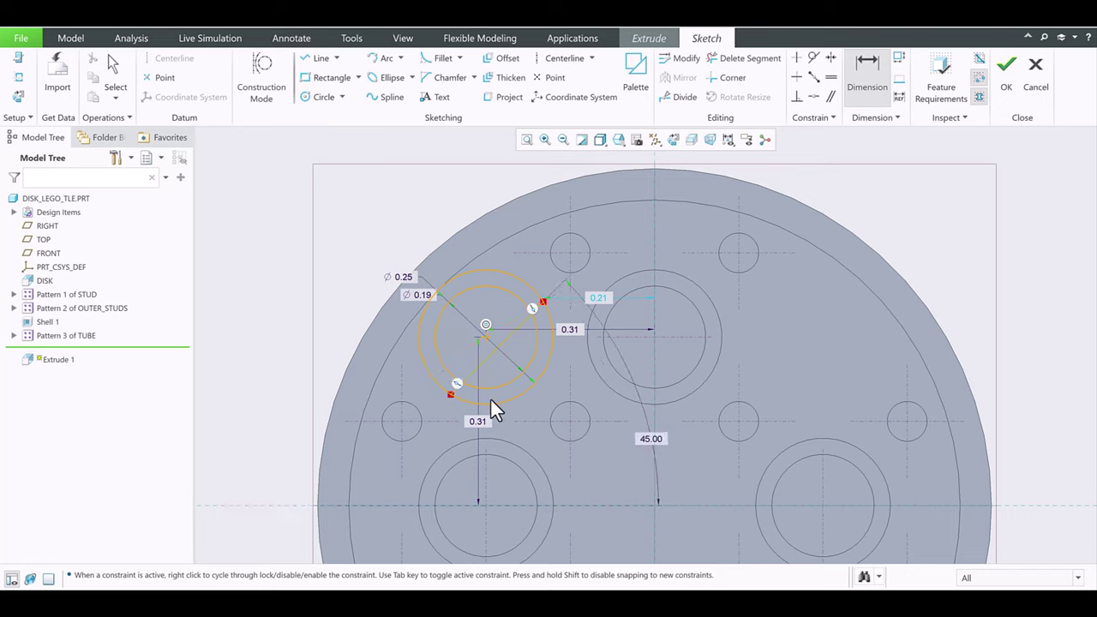
# - Delete the 45-degree diagonal line from the circles
pyautogui.scroll(3, 527, 350)
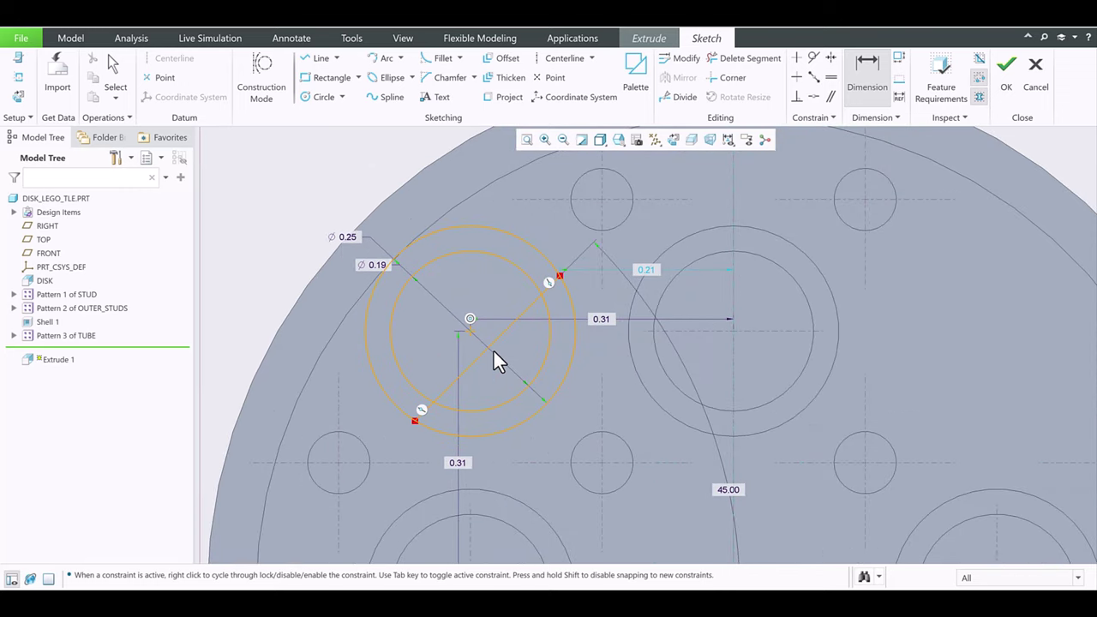
pyautogui.middleClick(493, 348)
pyautogui.click(493, 349)
pyautogui.press('Delete')
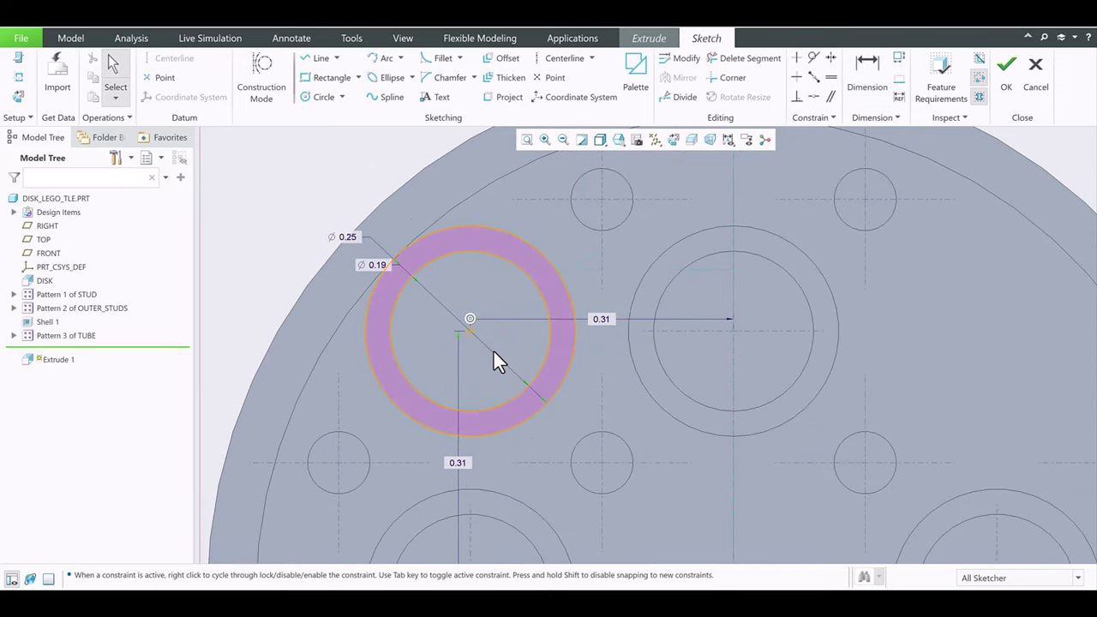
pyautogui.click(318, 60)
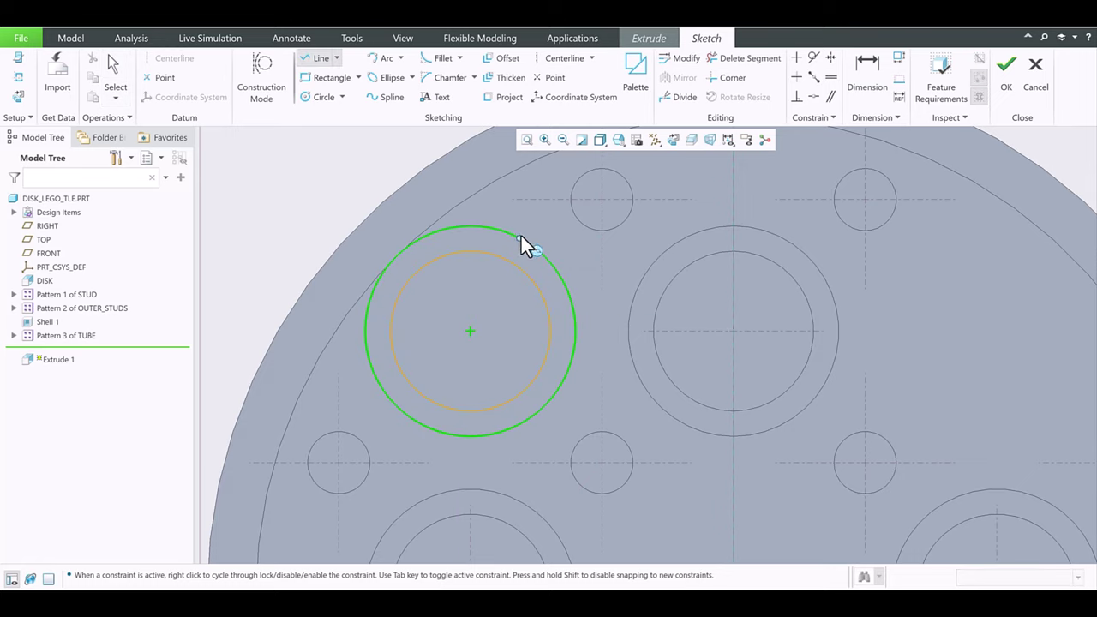
pyautogui.click(520, 236)
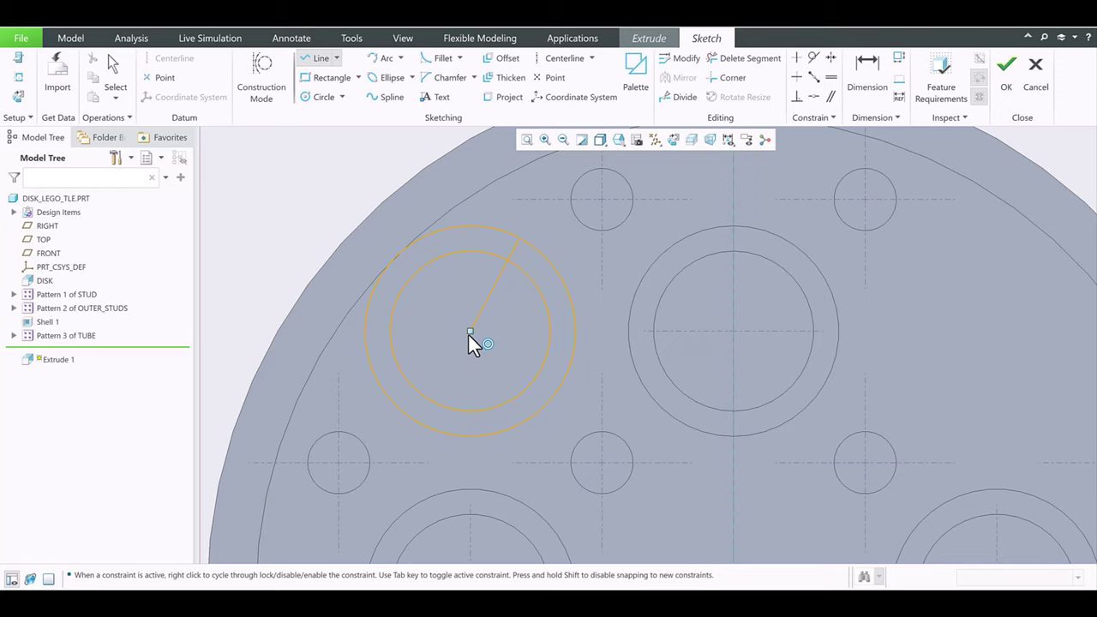
pyautogui.middleClick(424, 427)
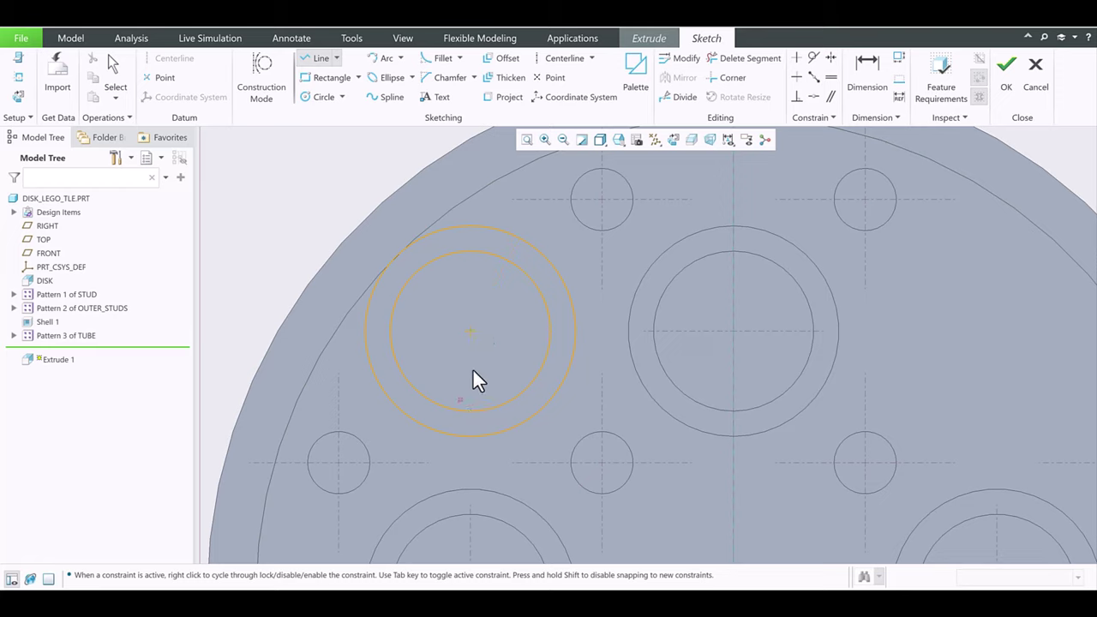
# - Sketch a steep line from the upper side of the outer circle through the common center to its lower side
pyautogui.click(513, 238)
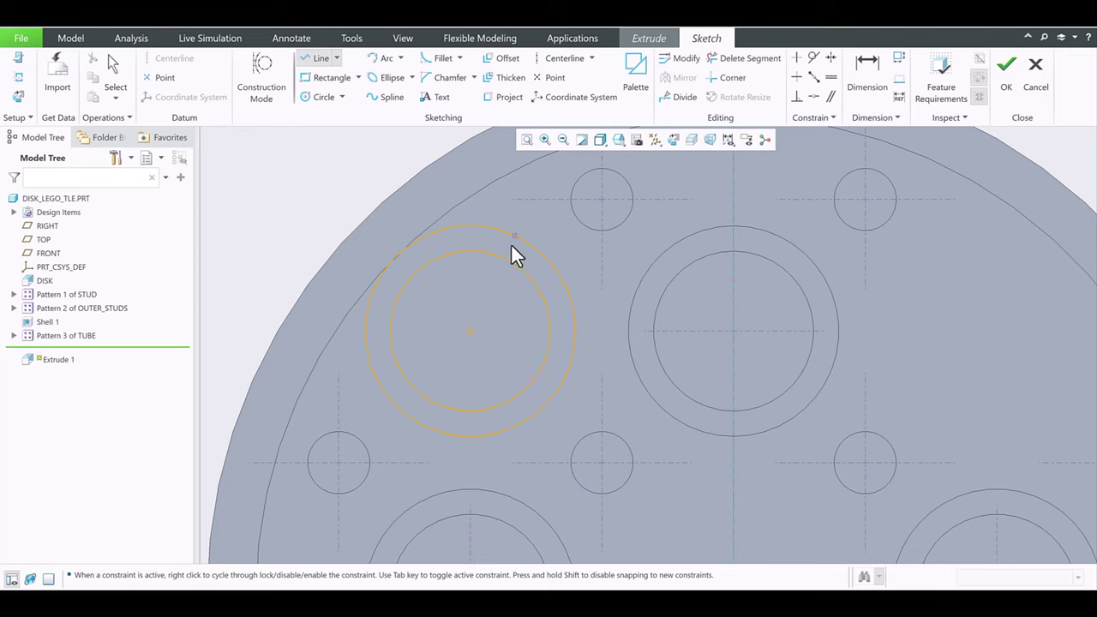
pyautogui.click(429, 428)
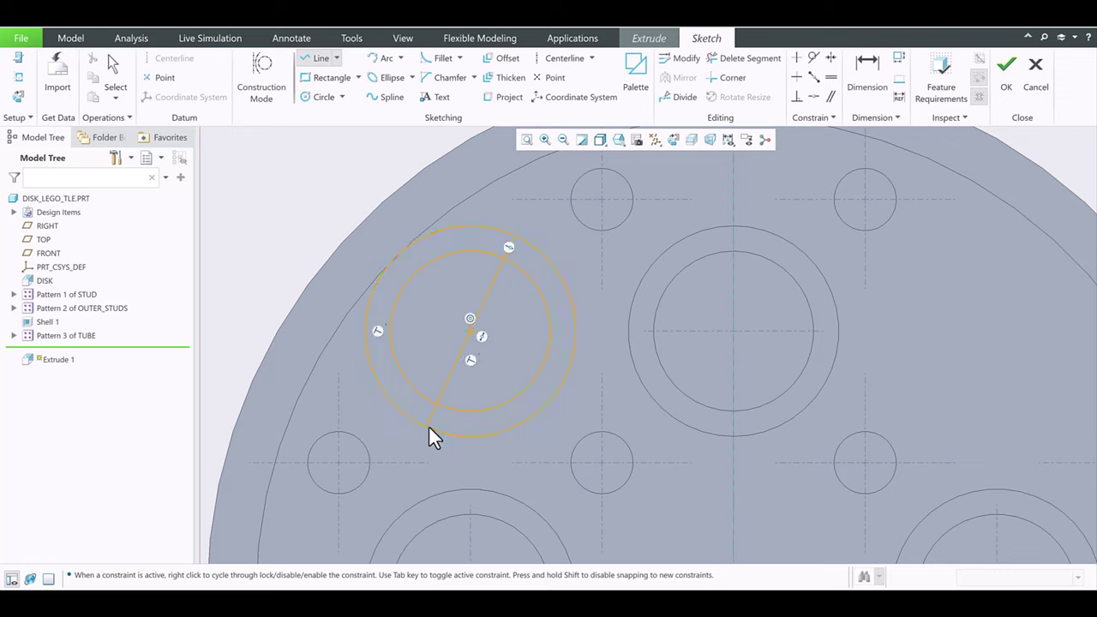
pyautogui.middleClick(503, 354)
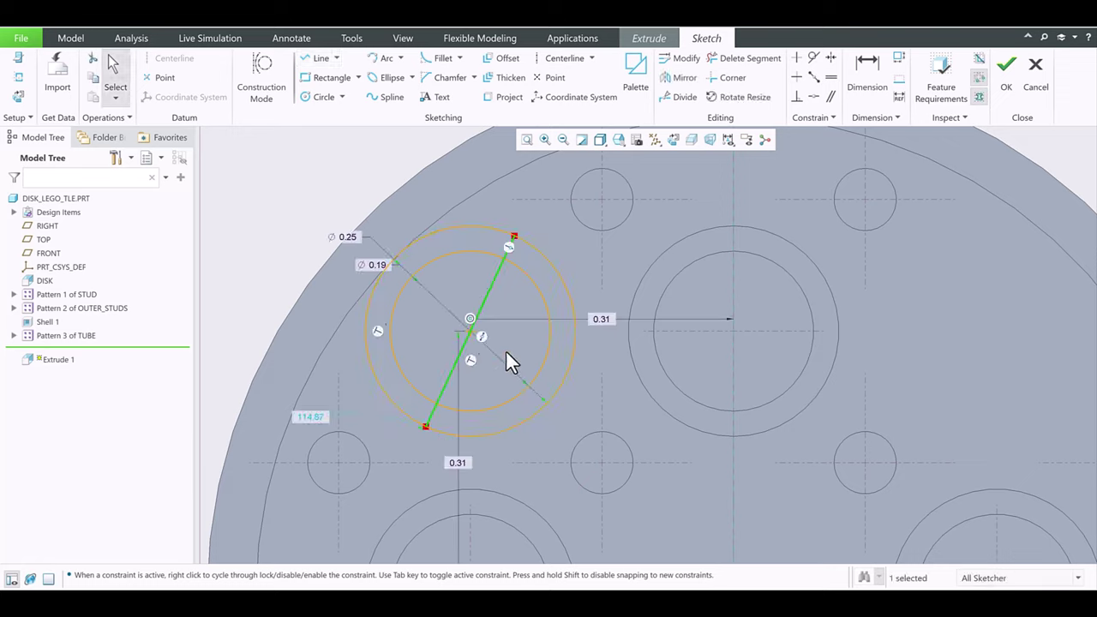
# - Dimension the angle between the steep line through the circles and the horizontal reference and set it to 45 degrees
pyautogui.click(460, 369)
pyautogui.click(868, 70)
pyautogui.click(485, 315)
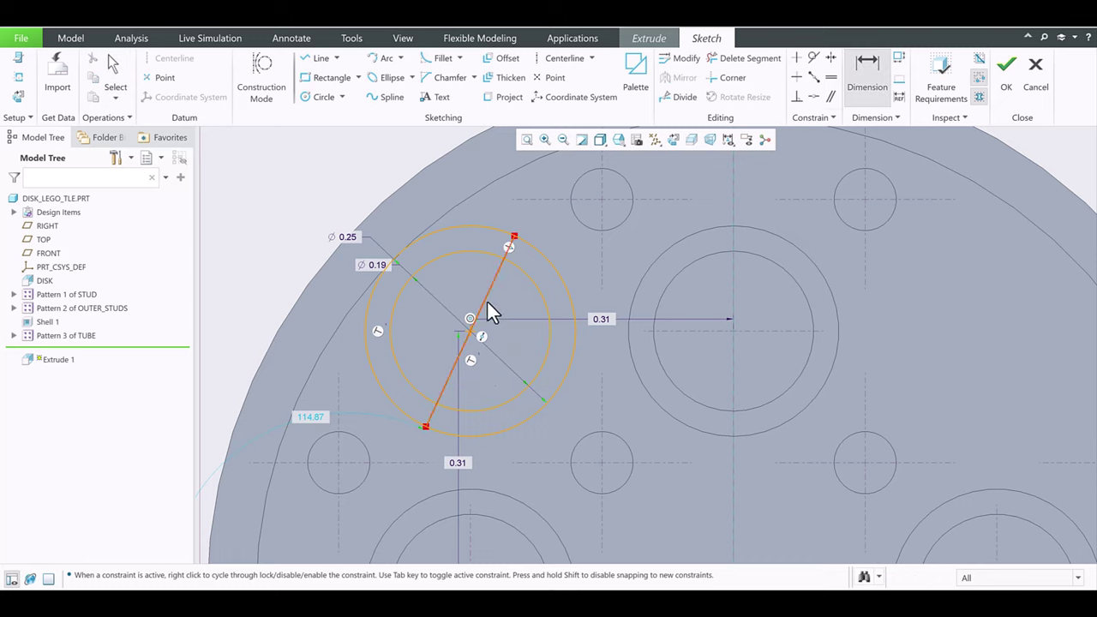
pyautogui.scroll(-2, 565, 394)
pyautogui.scroll(-3, 565, 394)
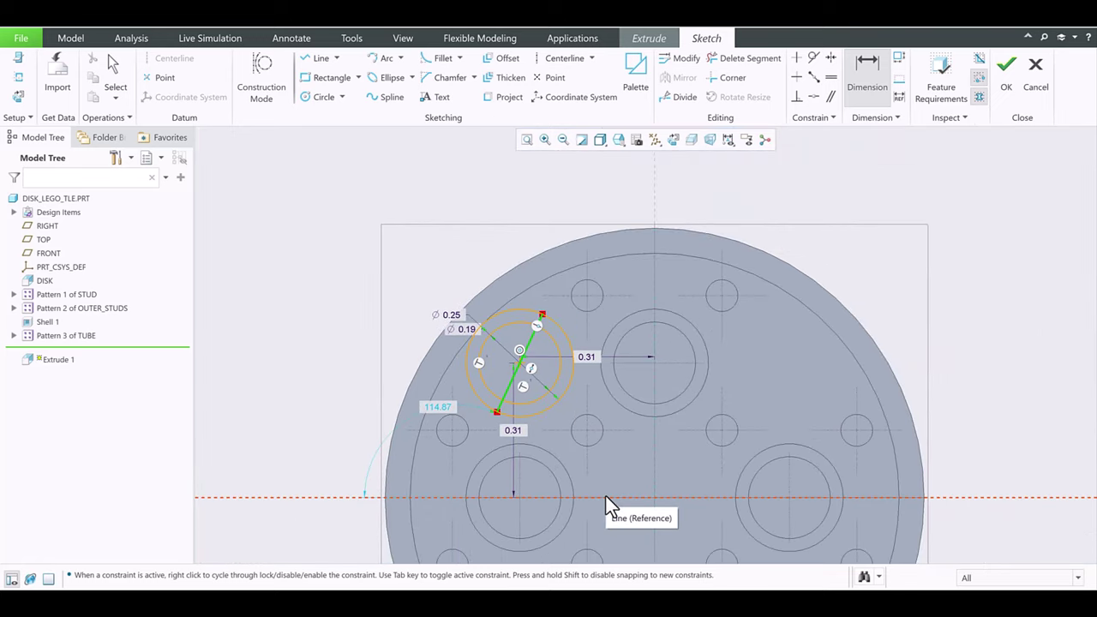
pyautogui.middleClick(609, 451)
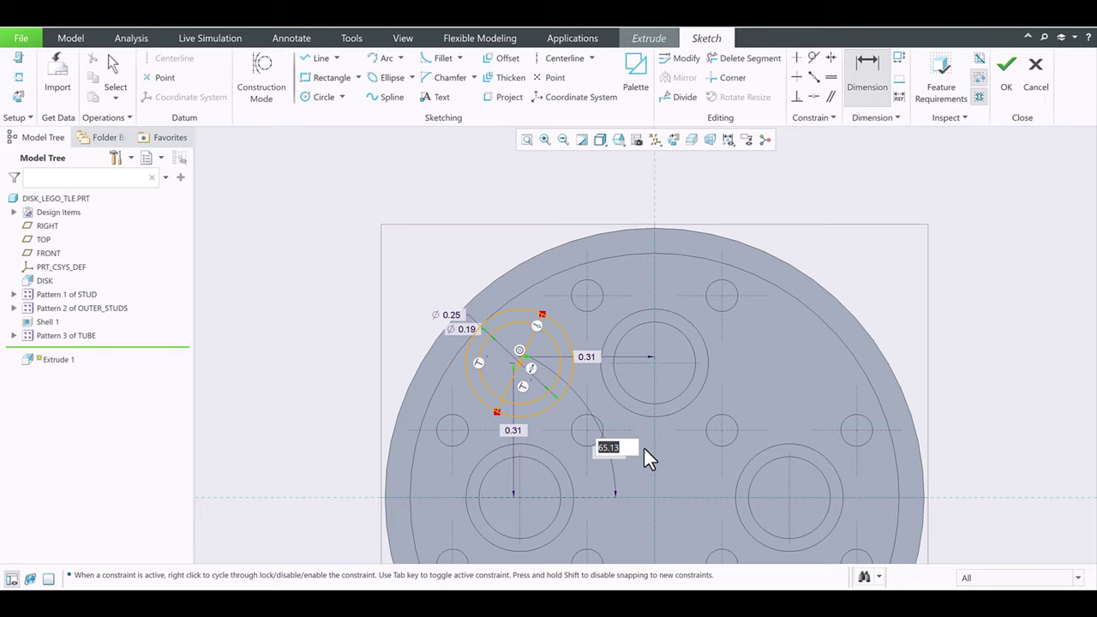
pyautogui.write('45')
pyautogui.press('Return')
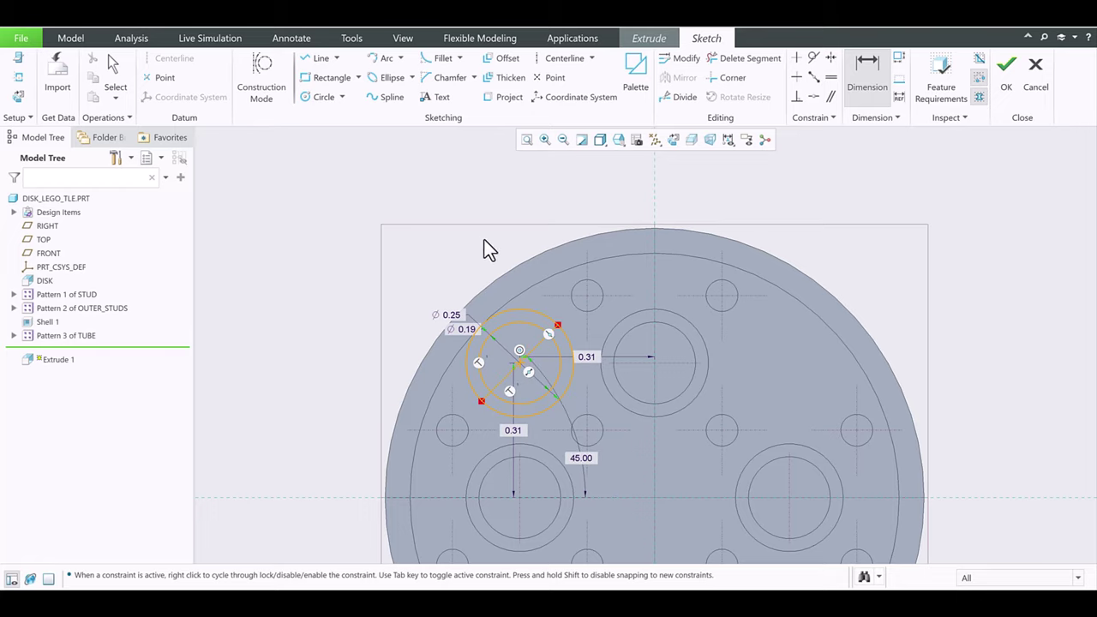
# - Trim the outward-facing halves of both circles and the diagonal line's portion inside the inner circle, leaving a closed half-ring profile
pyautogui.scroll(2, 504, 295)
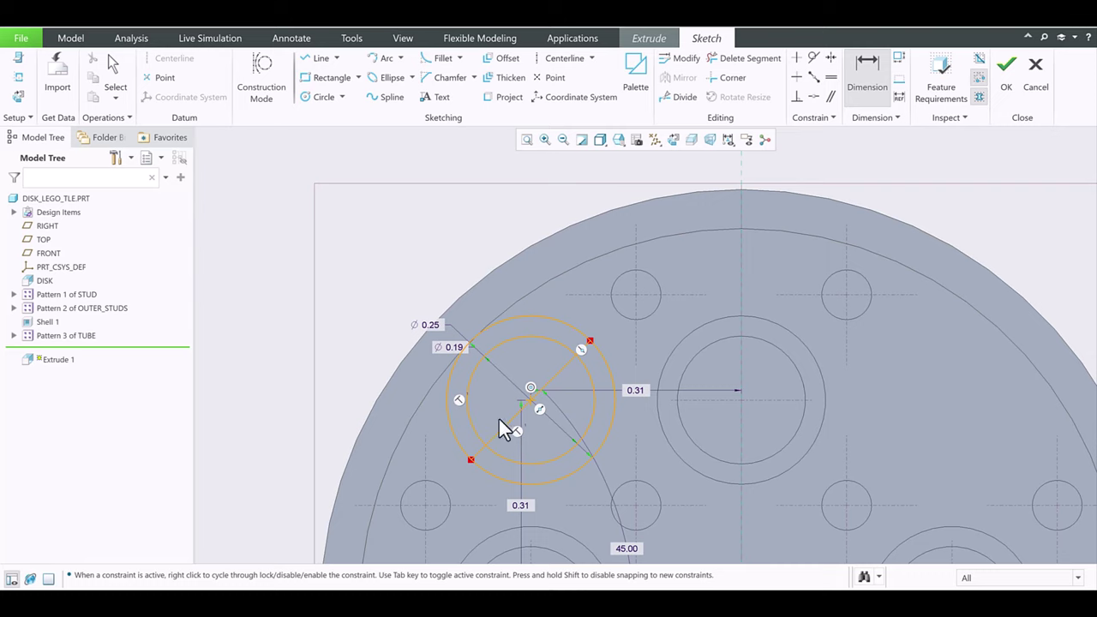
pyautogui.scroll(-3, 396, 274)
pyautogui.scroll(5, 403, 313)
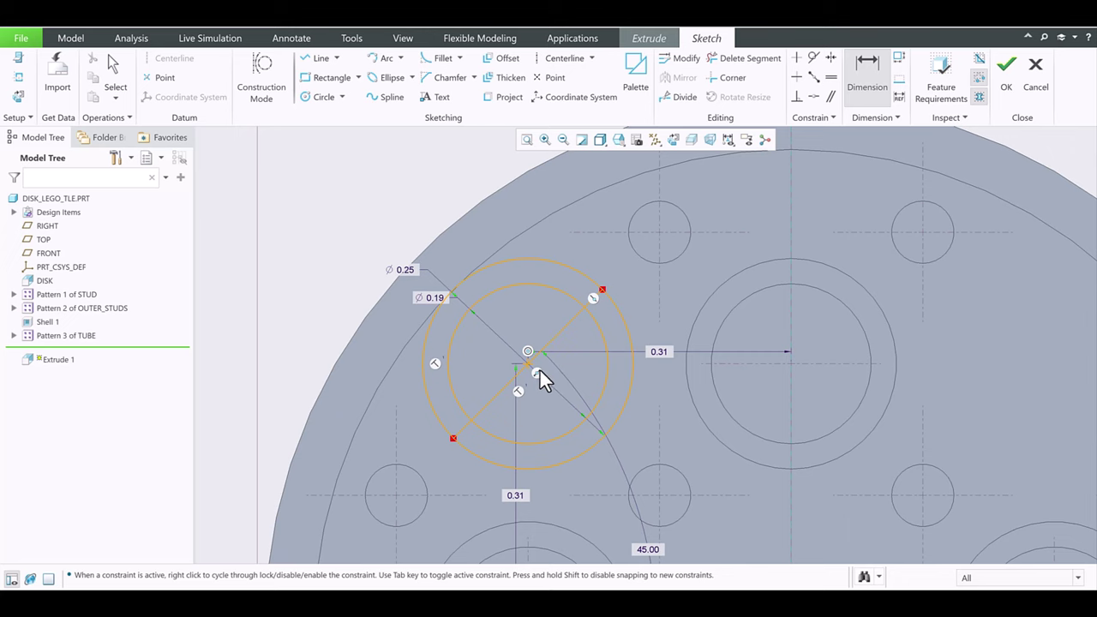
pyautogui.scroll(-3, 360, 227)
pyautogui.scroll(2, 348, 215)
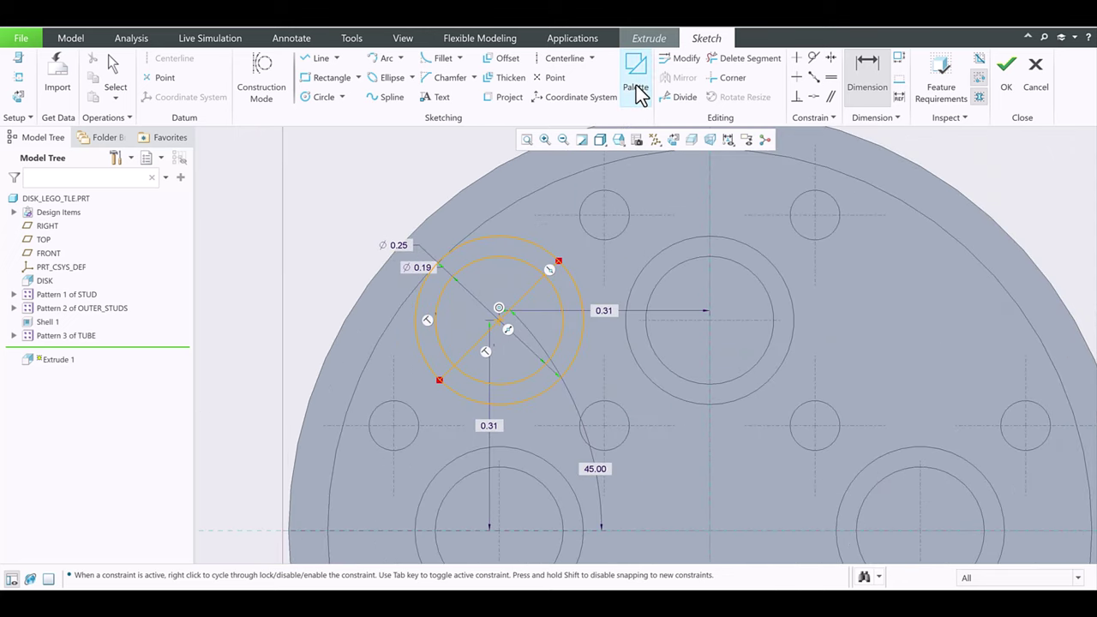
pyautogui.click(743, 59)
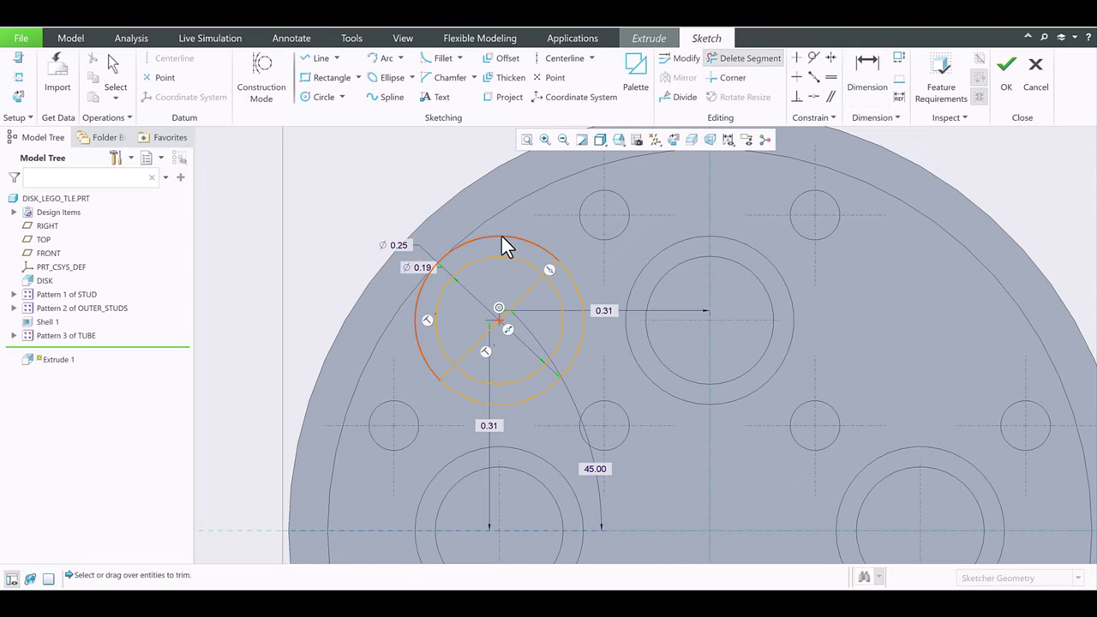
pyautogui.click(501, 236)
pyautogui.click(489, 256)
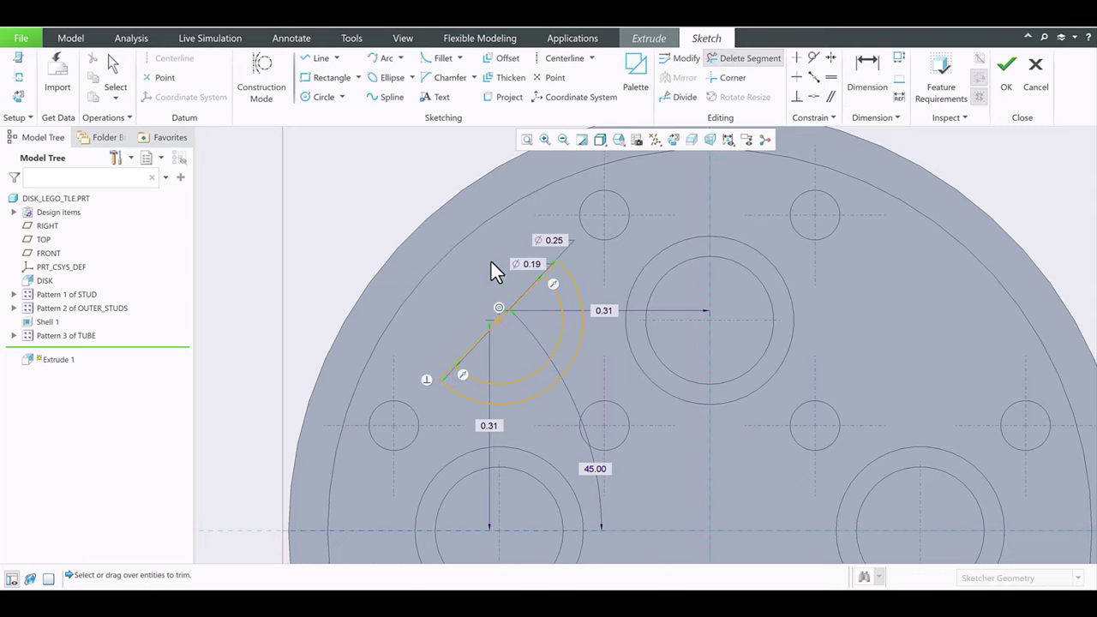
pyautogui.scroll(2, 532, 321)
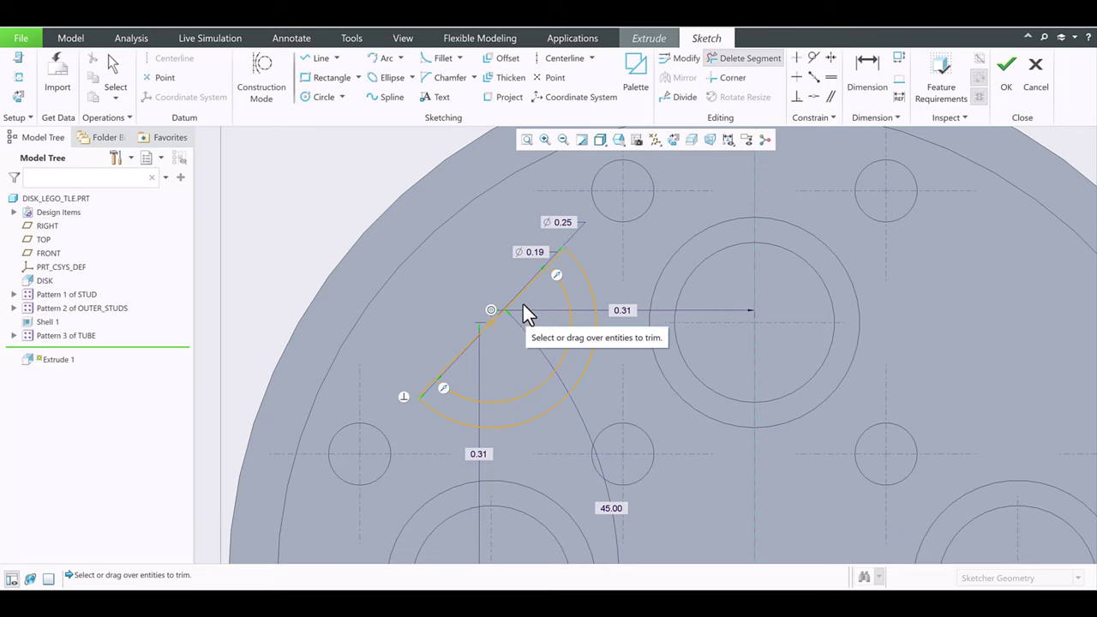
pyautogui.scroll(3, 542, 283)
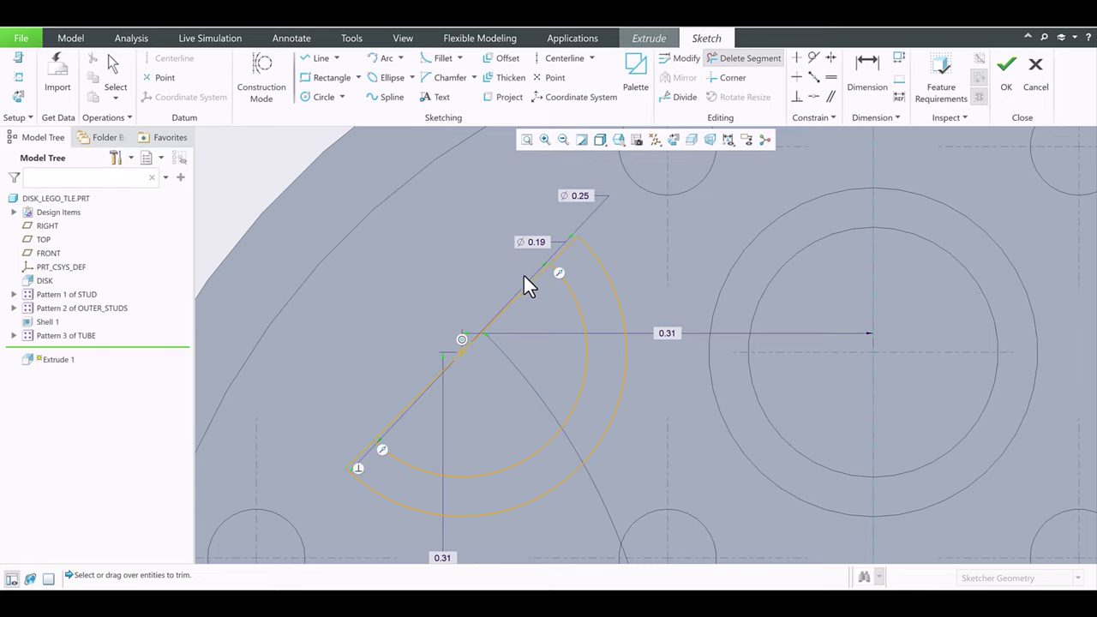
pyautogui.click(531, 286)
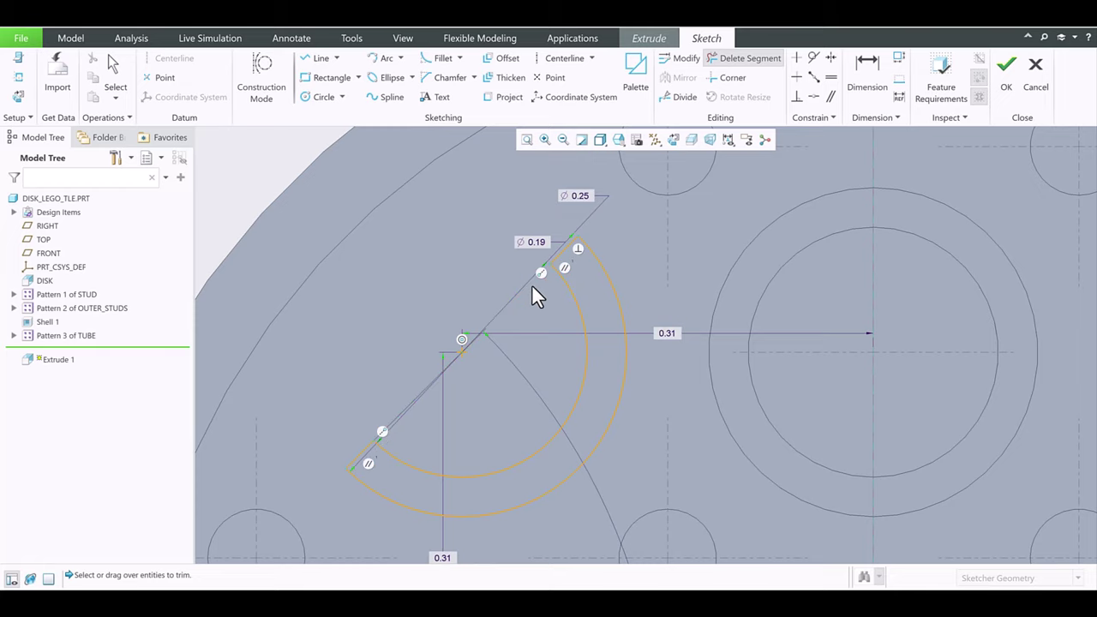
pyautogui.middleClick(530, 290)
pyautogui.scroll(-4, 569, 241)
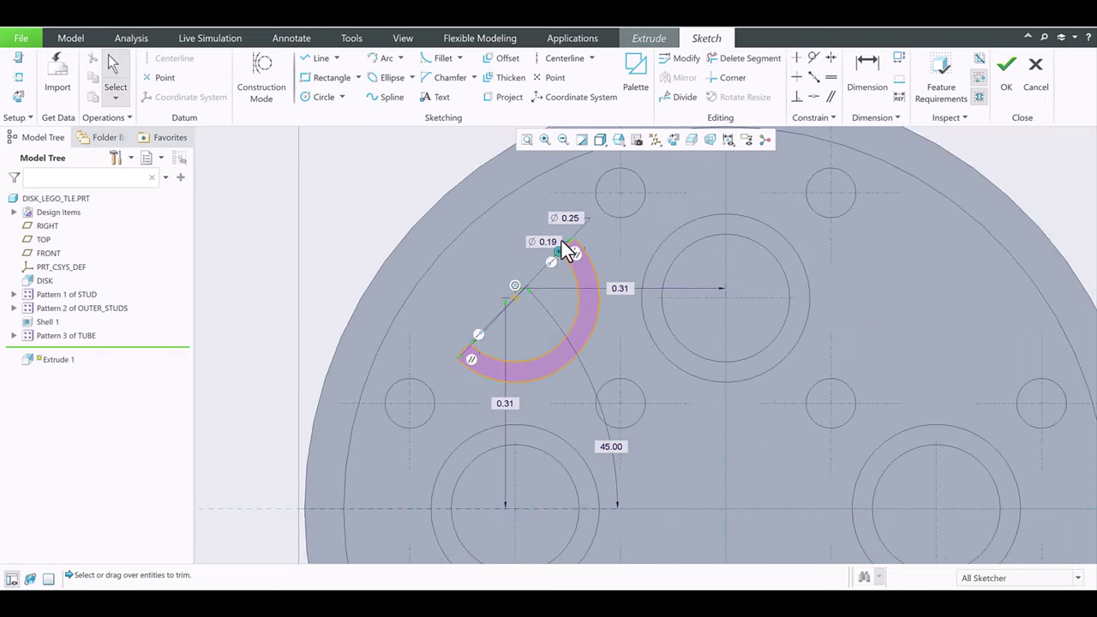
pyautogui.scroll(-3, 521, 275)
pyautogui.scroll(1, 539, 294)
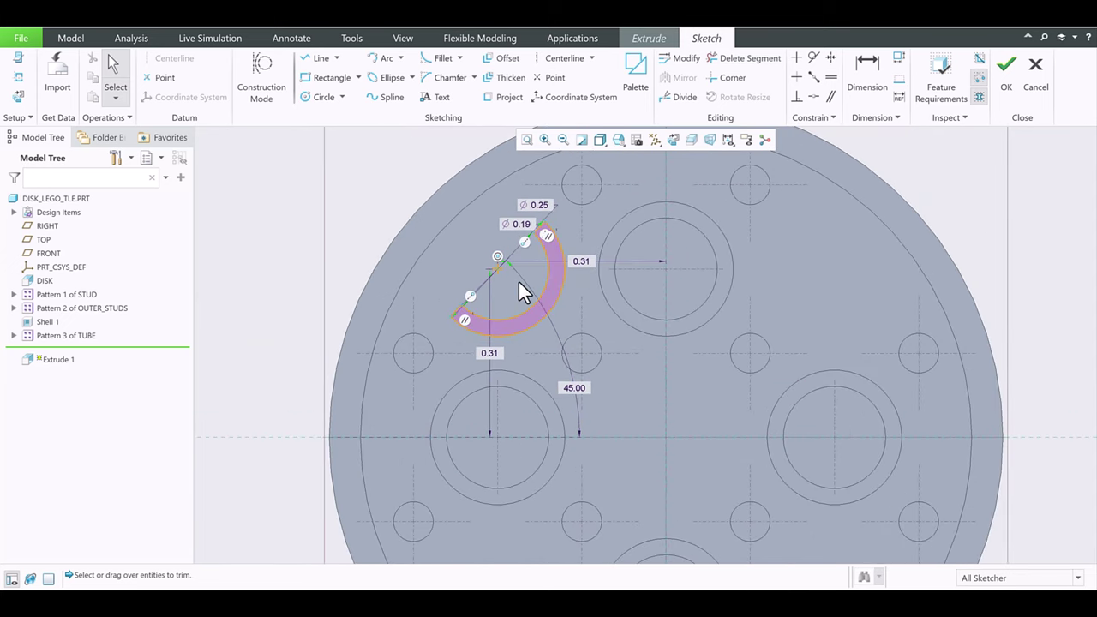
pyautogui.scroll(1, 525, 274)
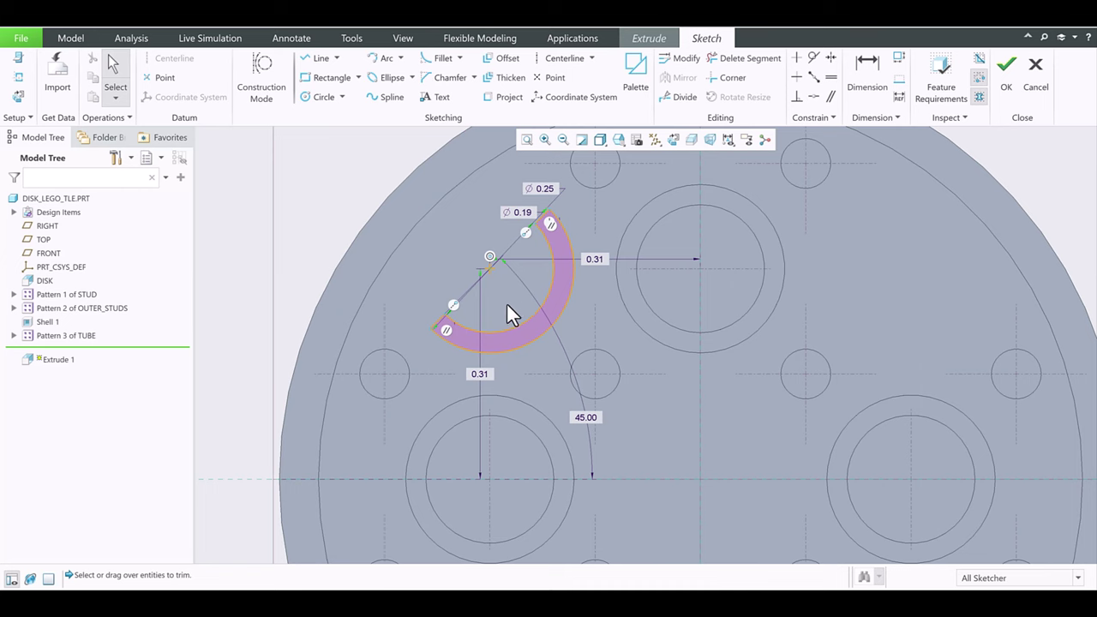
pyautogui.scroll(-1, 508, 315)
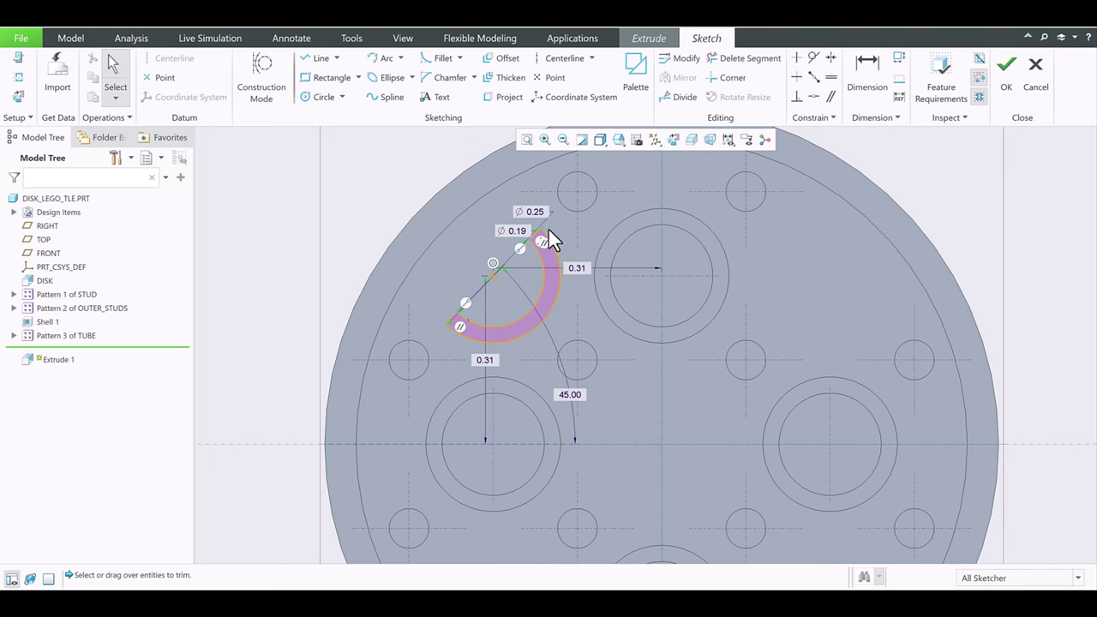
pyautogui.scroll(1, 518, 229)
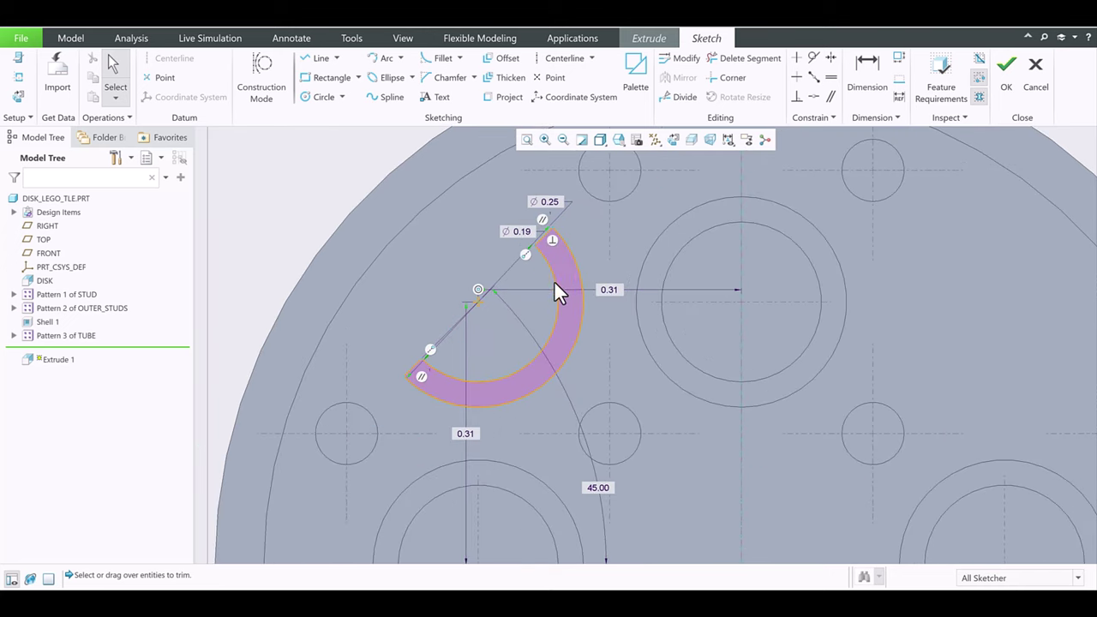
pyautogui.scroll(-1, 536, 270)
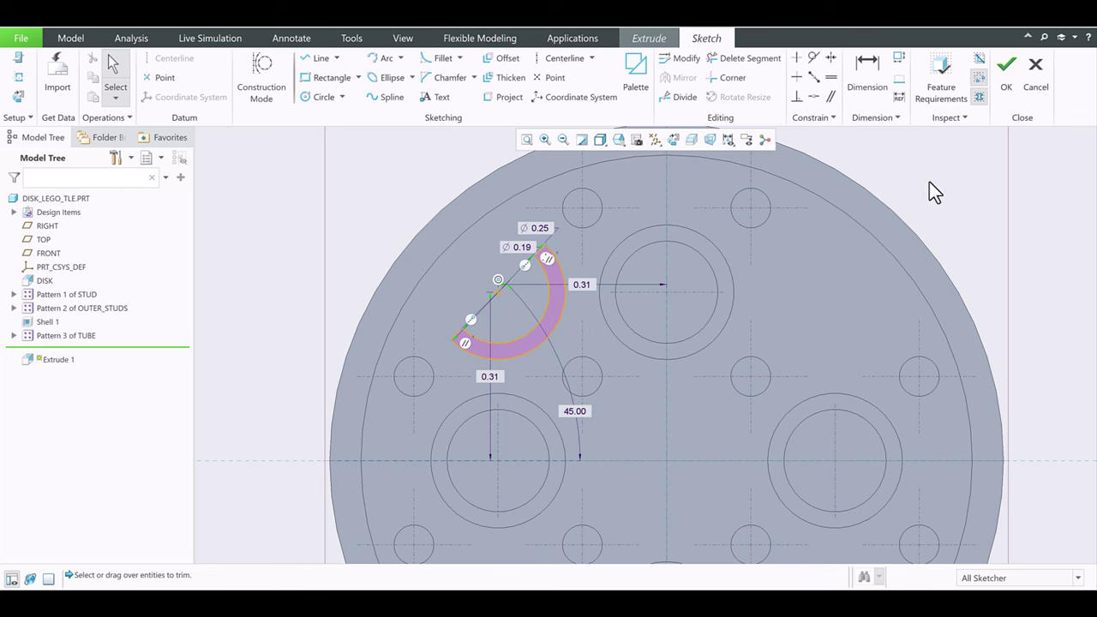
# - Accept the half-ring sketch and extrude it with the To Reference depth option up to the disk's rim face
pyautogui.hotkey('ctrl', 'd')
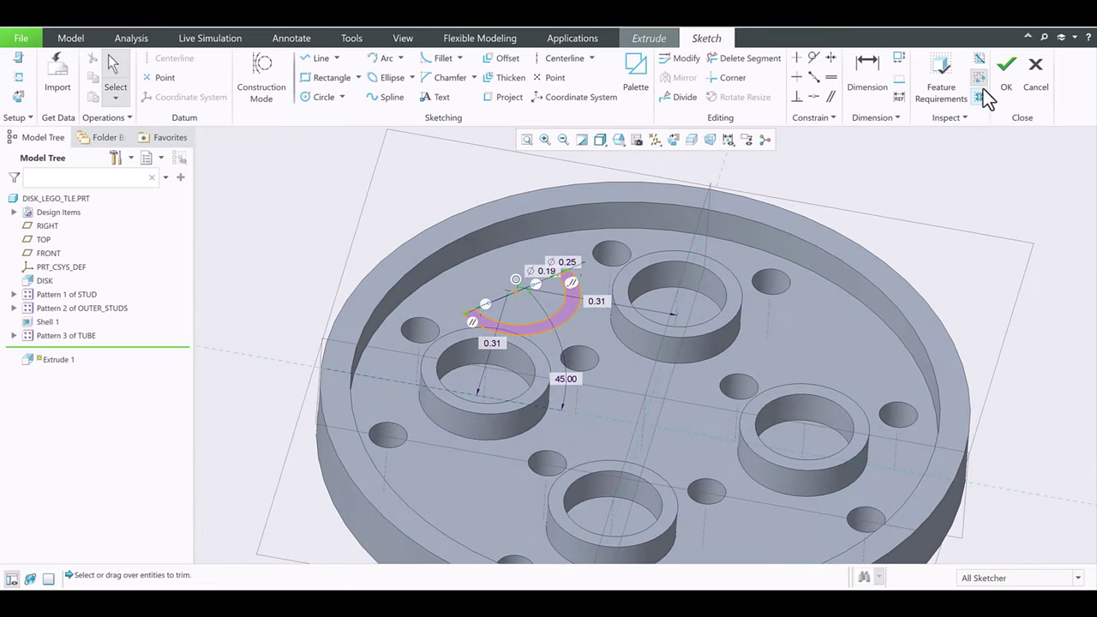
pyautogui.click(1004, 76)
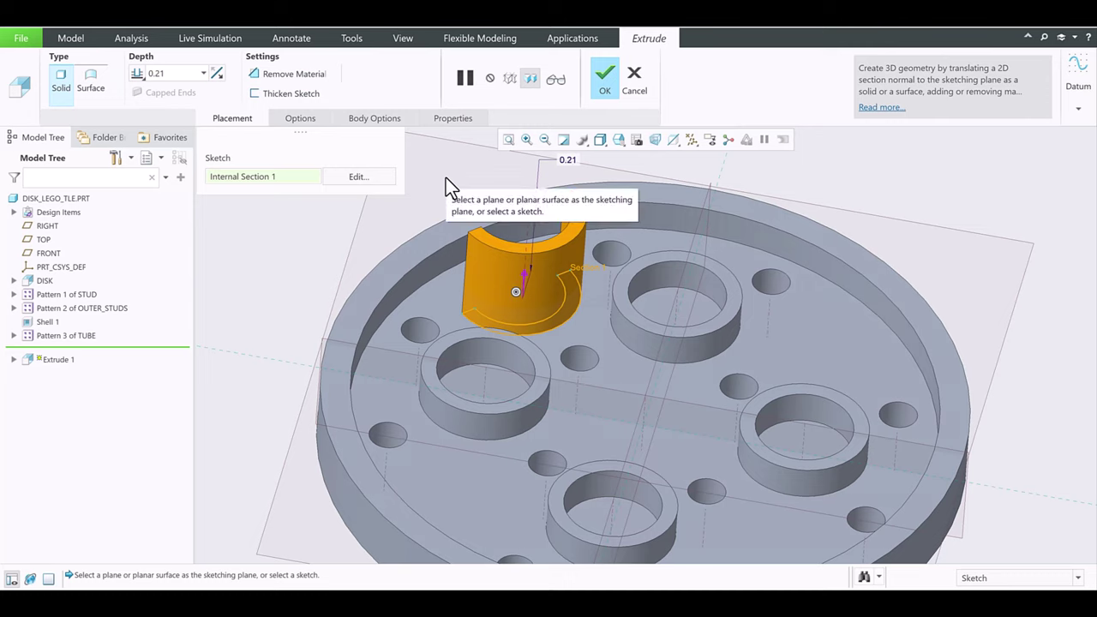
pyautogui.click(137, 74)
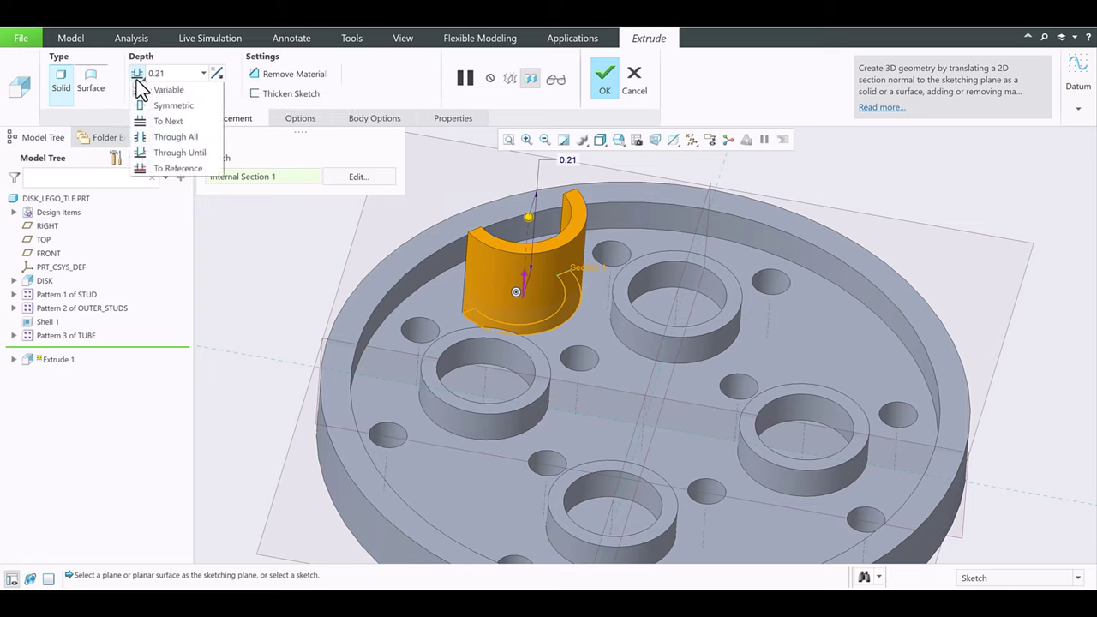
pyautogui.click(169, 167)
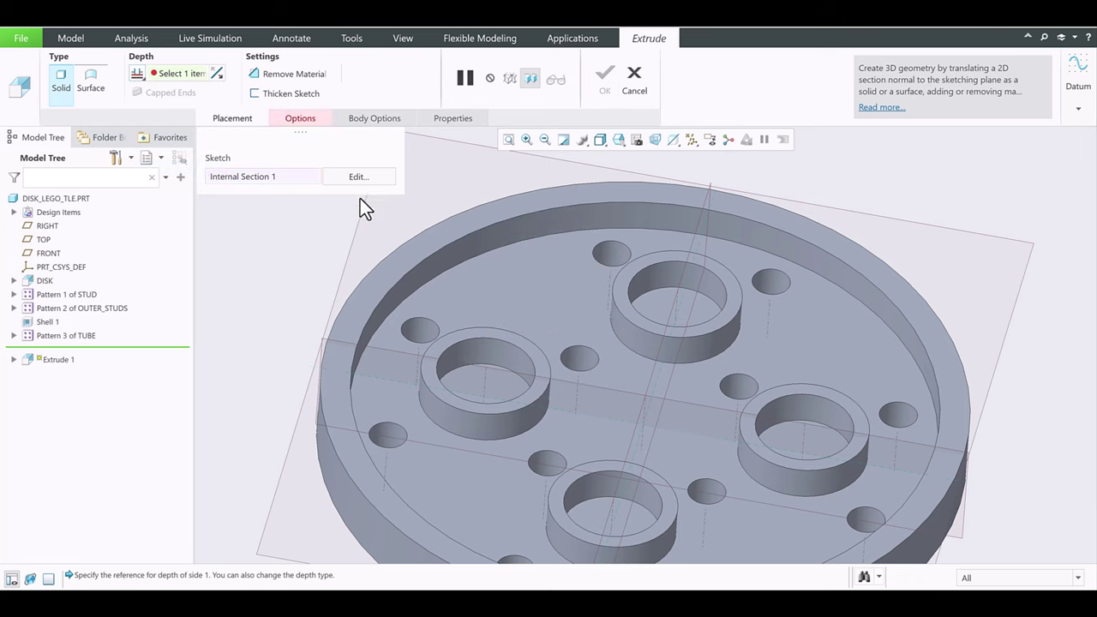
pyautogui.click(447, 230)
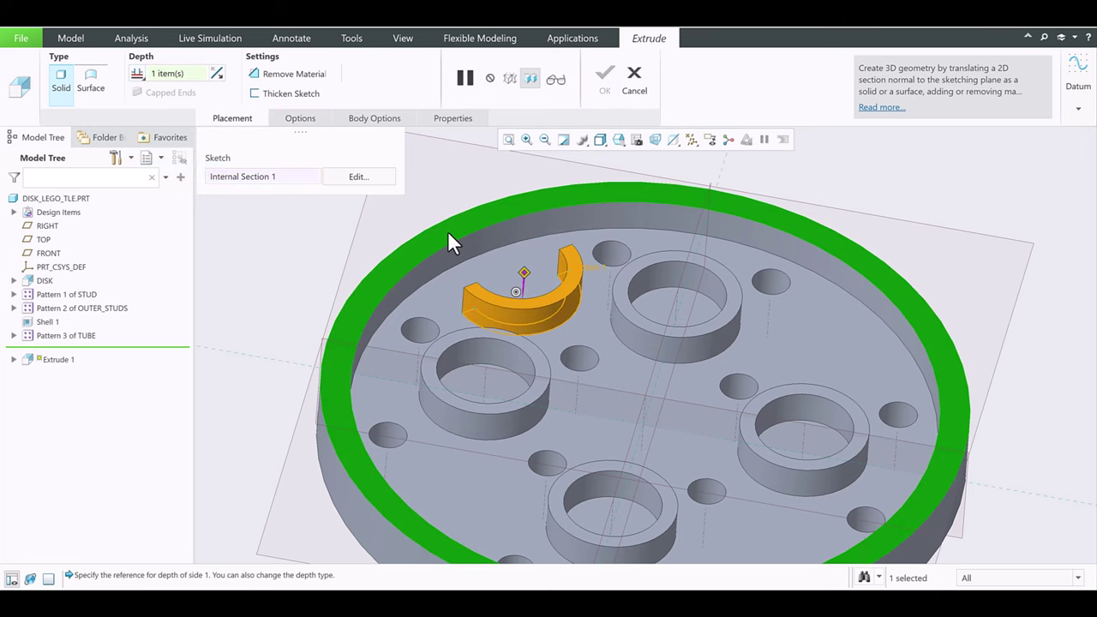
pyautogui.moveTo(452, 232); pyautogui.dragTo(535, 250, button='middle')
pyautogui.hotkey('ctrl', 'd')
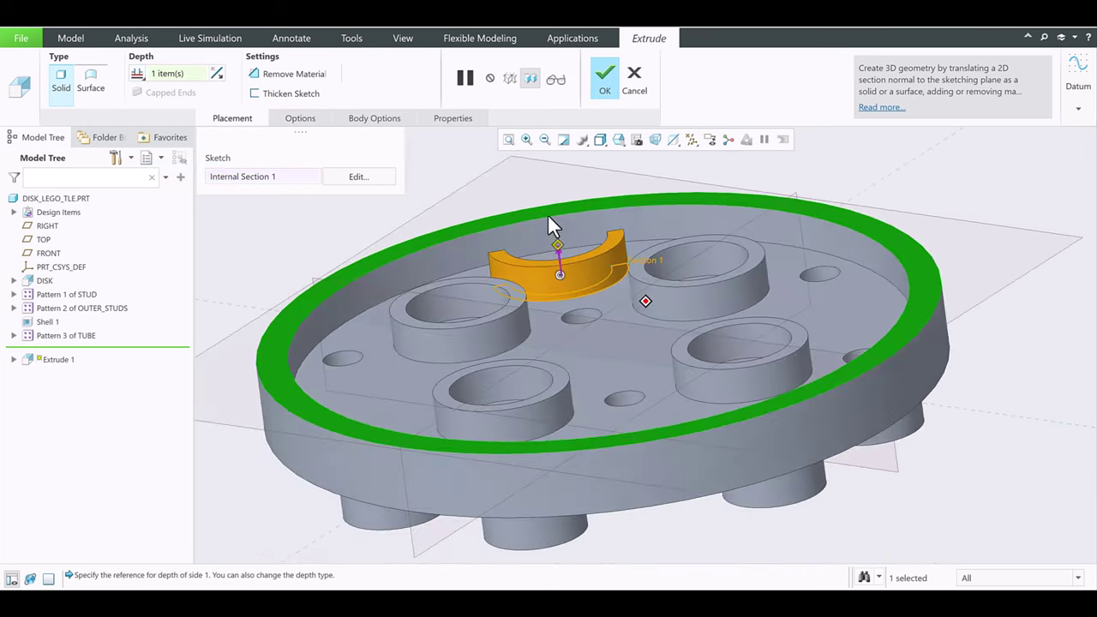
pyautogui.click(605, 79)
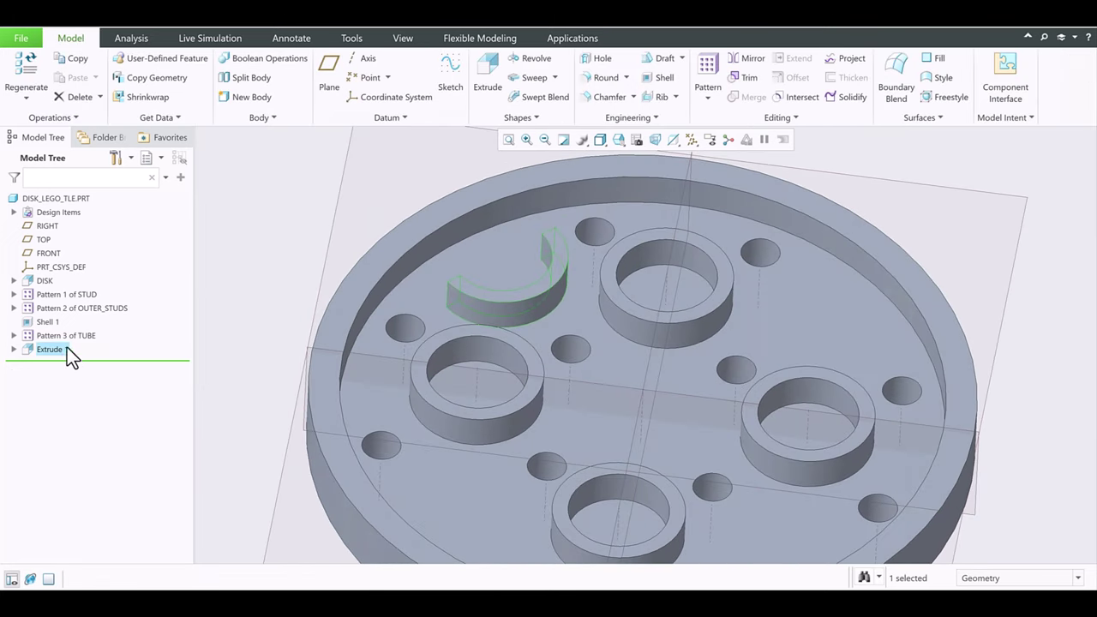
# - Rename the half-ring extrusion HALF-TUBE and create an axis pattern around the disk's central axis with 4 members at 90 degrees
pyautogui.doubleClick(51, 349)
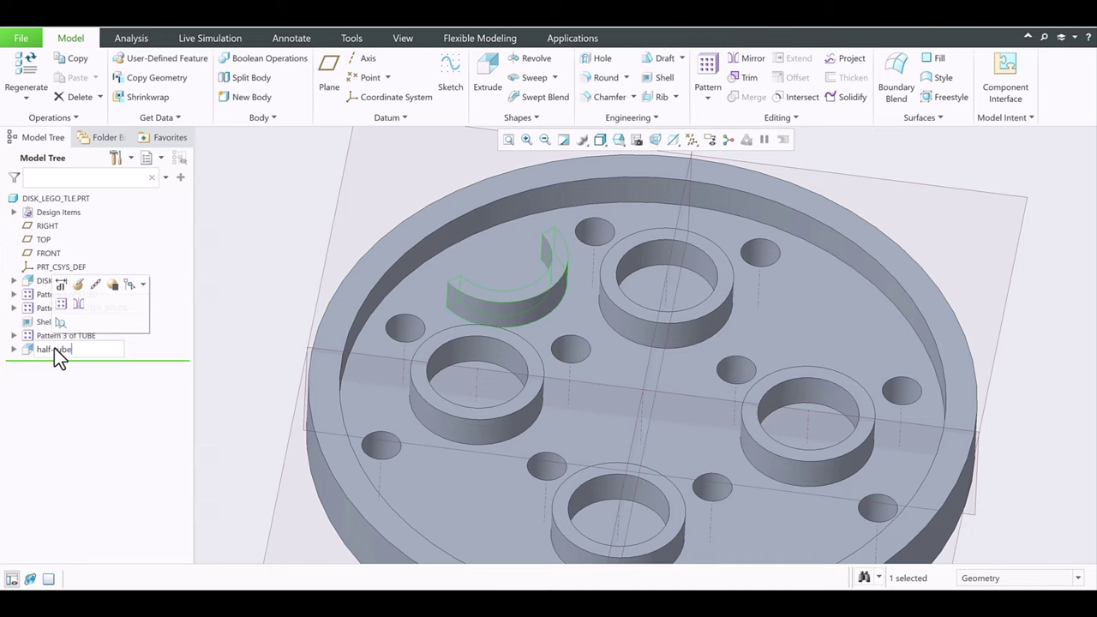
pyautogui.press('Return')
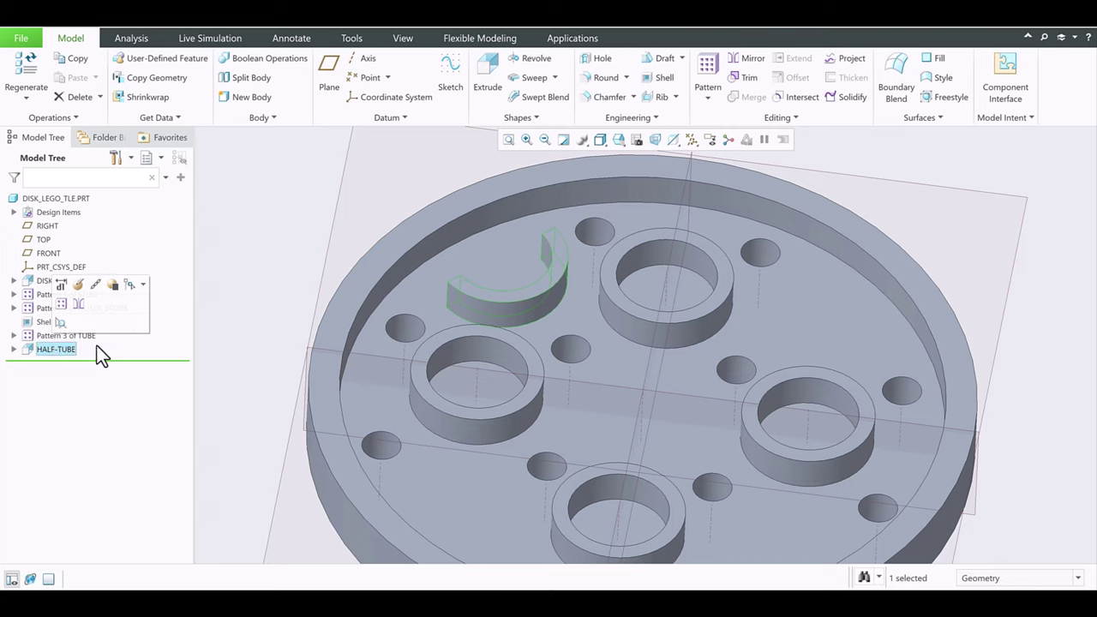
pyautogui.click(61, 304)
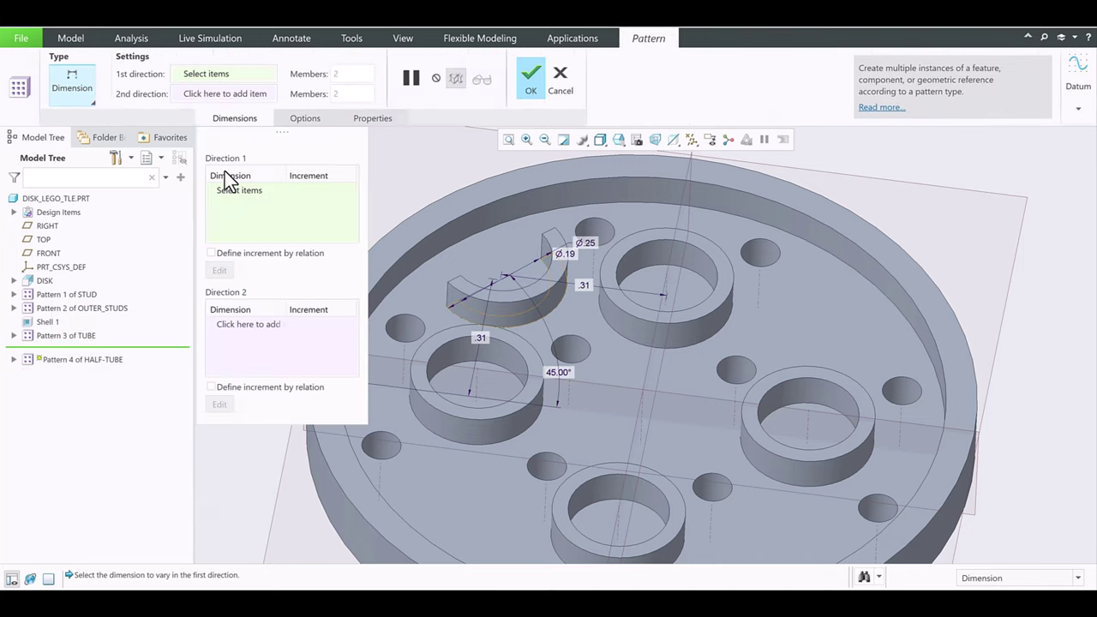
pyautogui.click(68, 91)
pyautogui.click(77, 148)
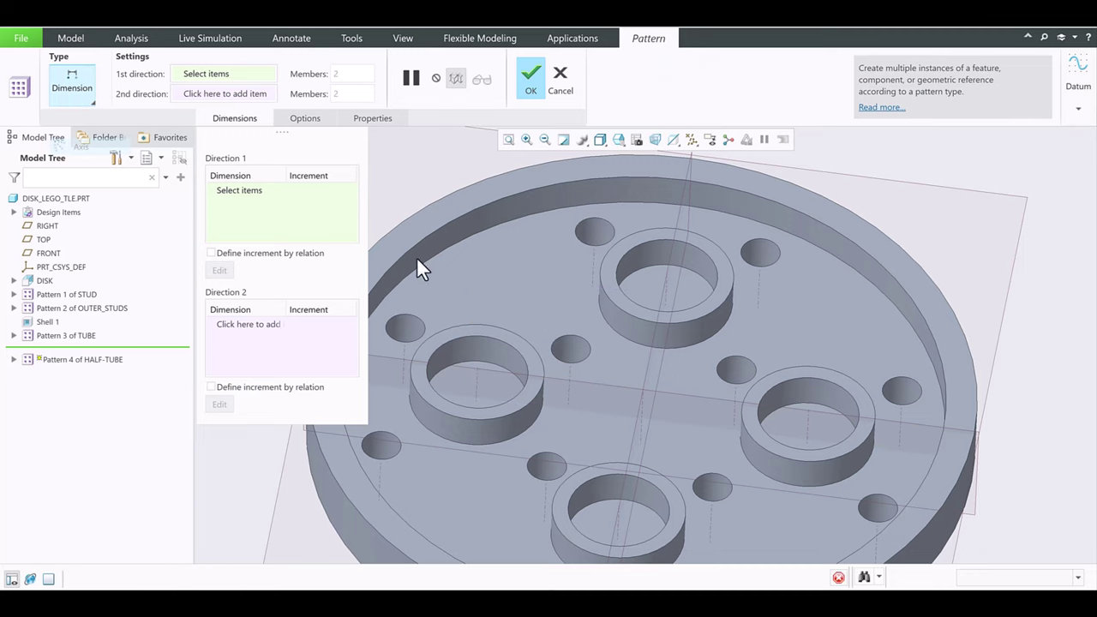
pyautogui.click(643, 419)
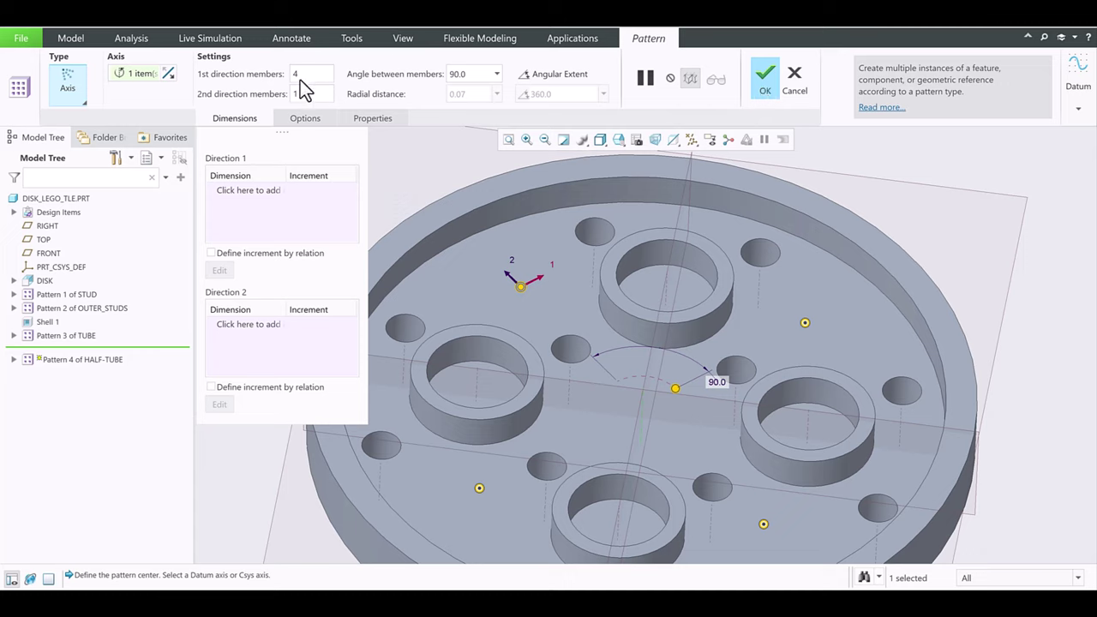
pyautogui.click(770, 83)
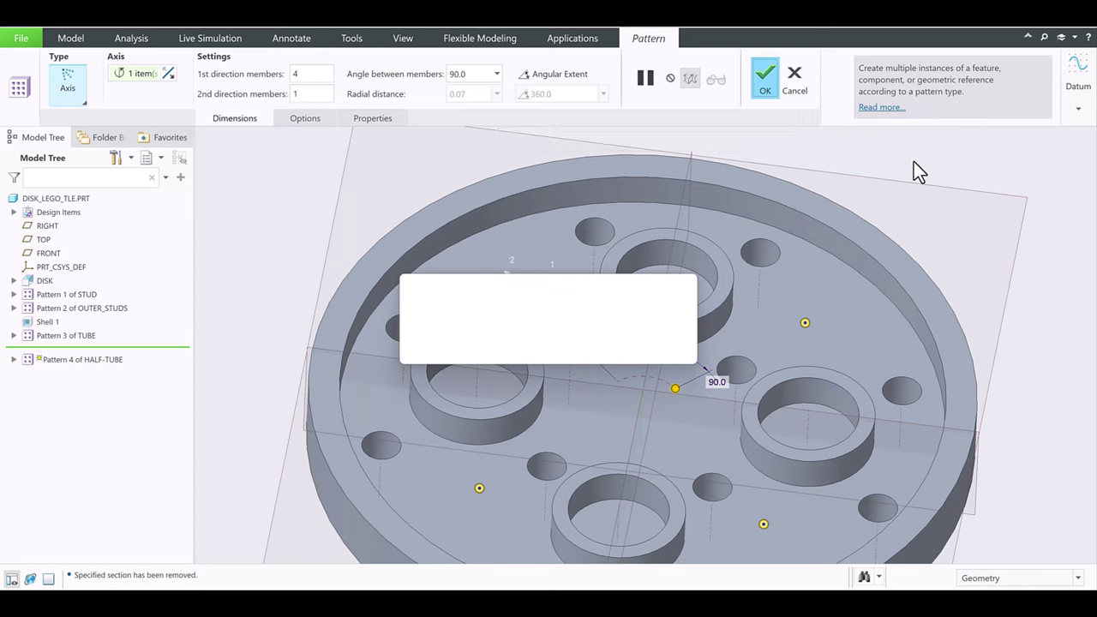
pyautogui.click(907, 196)
# - Start a new extrusion sketch on the disk's rim face and orient the view parallel to the sketching plane
pyautogui.moveTo(908, 196)
pyautogui.mouseDown(button='middle')
pyautogui.moveTo(764, 252)
pyautogui.moveTo(637, 277)
pyautogui.moveTo(612, 269)
pyautogui.moveTo(593, 240)
pyautogui.moveTo(595, 317)
pyautogui.moveTo(602, 311)
pyautogui.moveTo(497, 208)
pyautogui.moveTo(517, 215)
pyautogui.moveTo(458, 206)
pyautogui.moveTo(527, 206)
pyautogui.moveTo(348, 118)
pyautogui.mouseUp(button='middle')
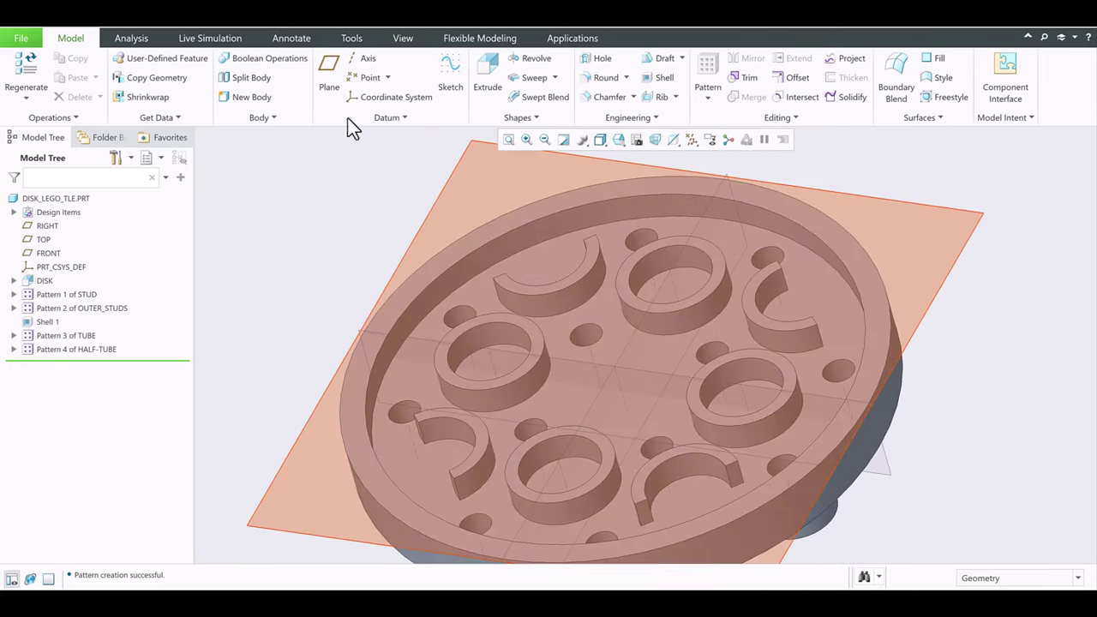
pyautogui.click(489, 71)
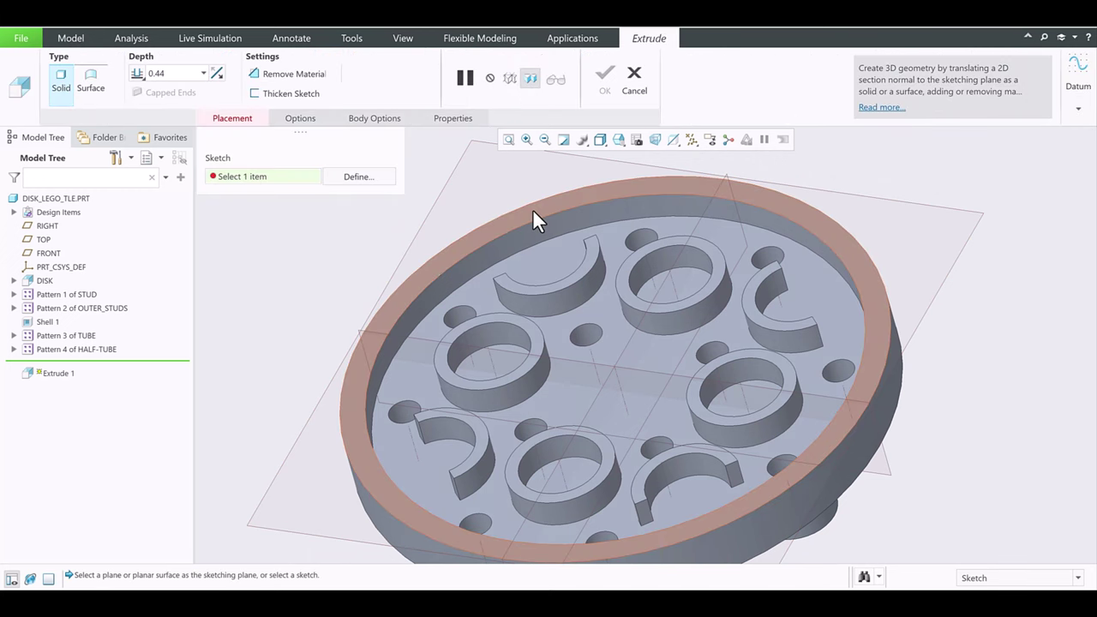
pyautogui.click(532, 209)
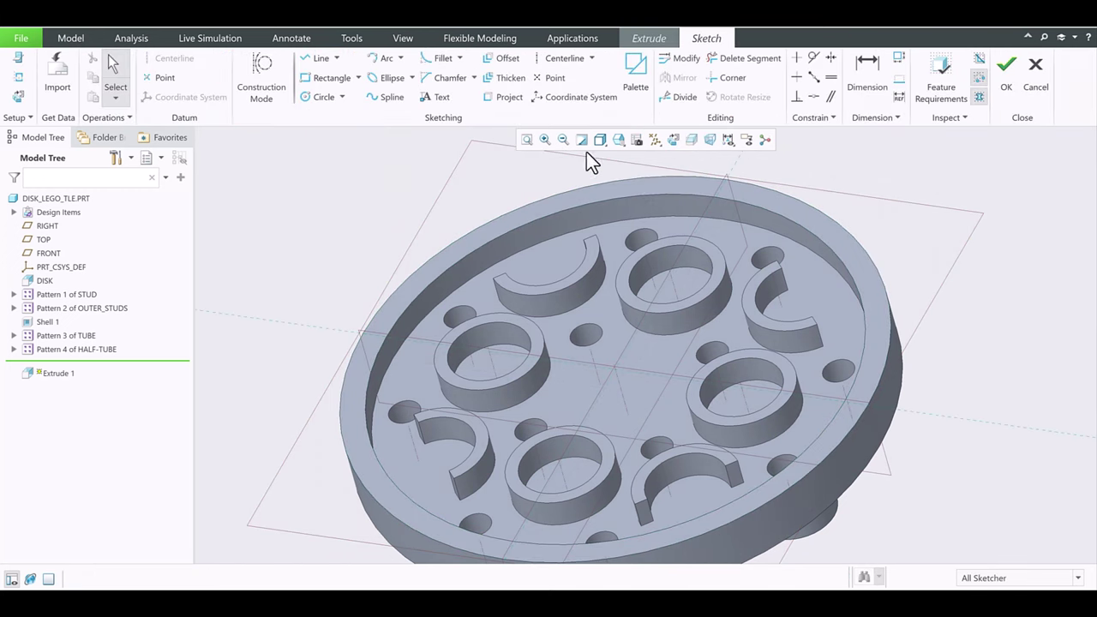
pyautogui.click(675, 139)
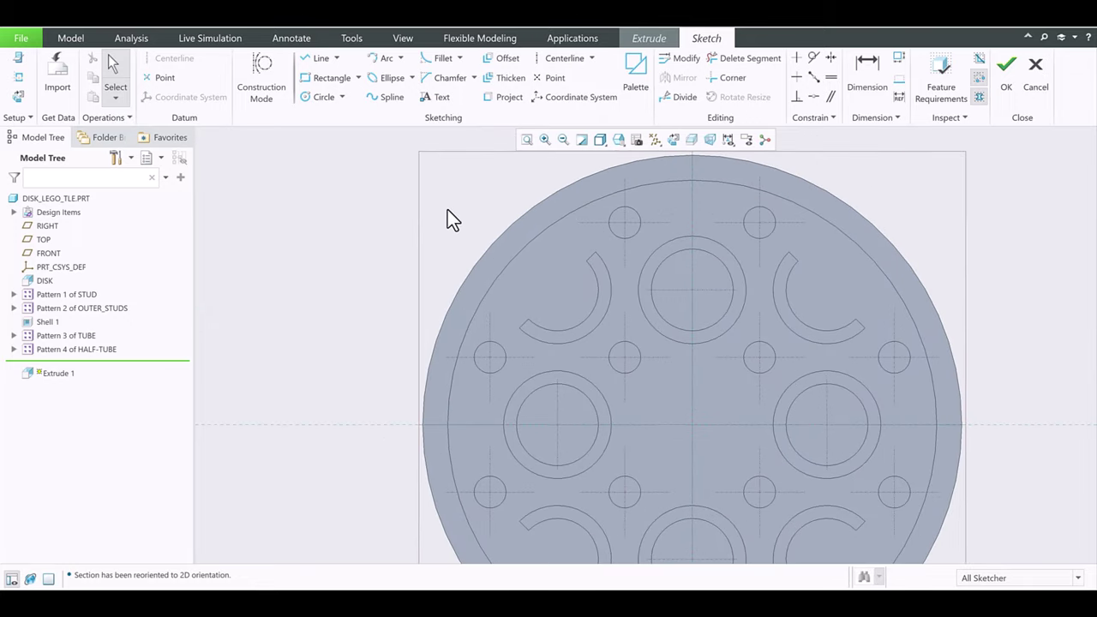
# - Draw a diagonal centerline from the disk's center through the center of the upper-left inner stud hole
pyautogui.click(564, 59)
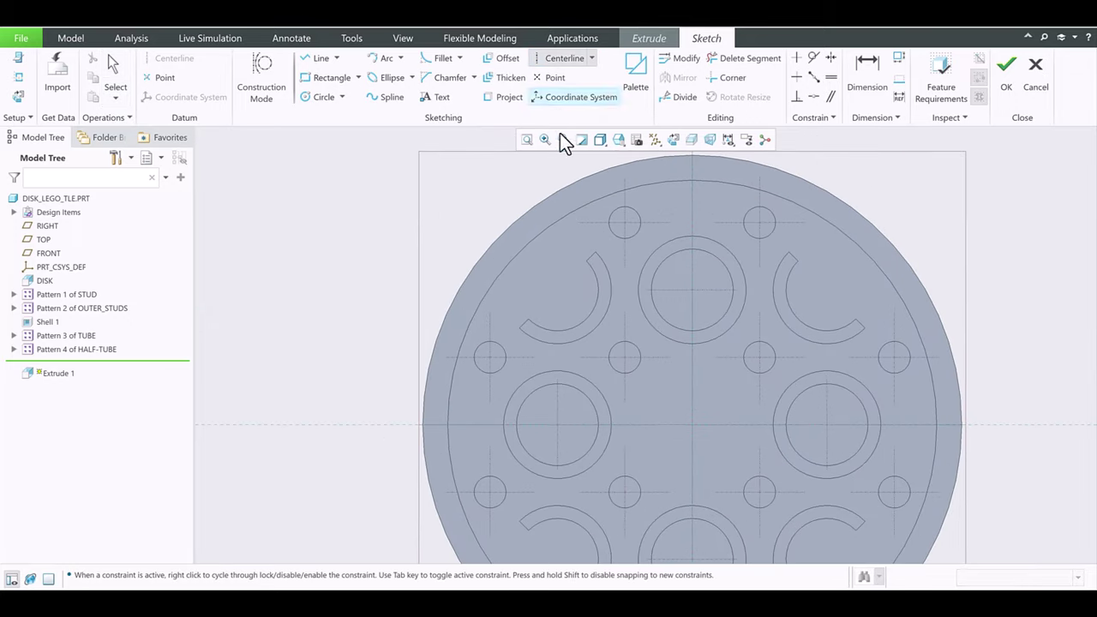
pyautogui.click(692, 427)
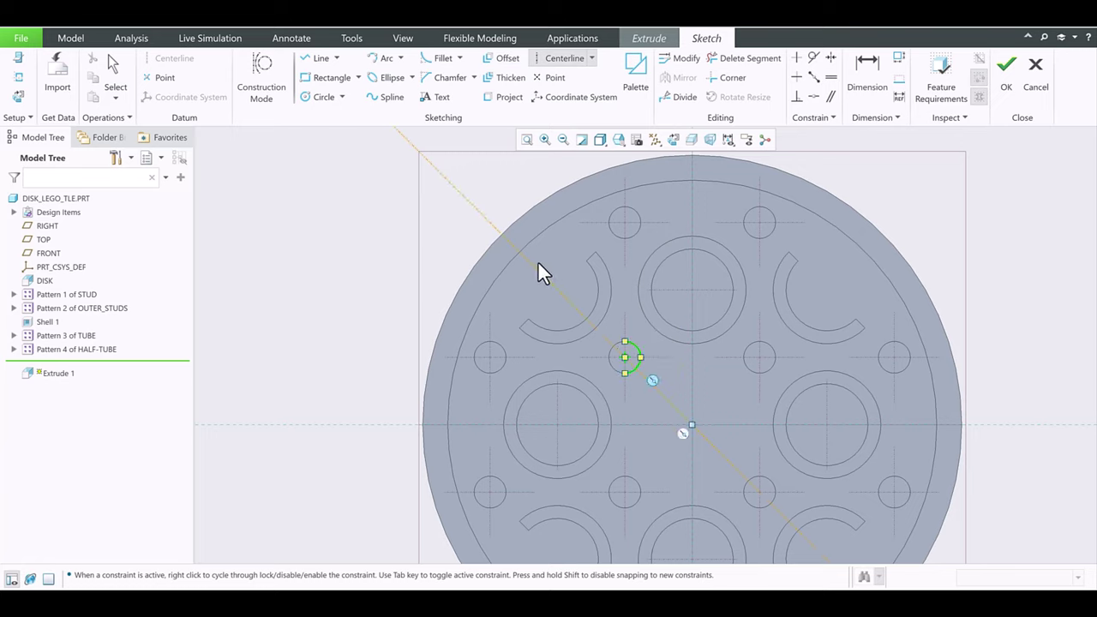
pyautogui.click(494, 224)
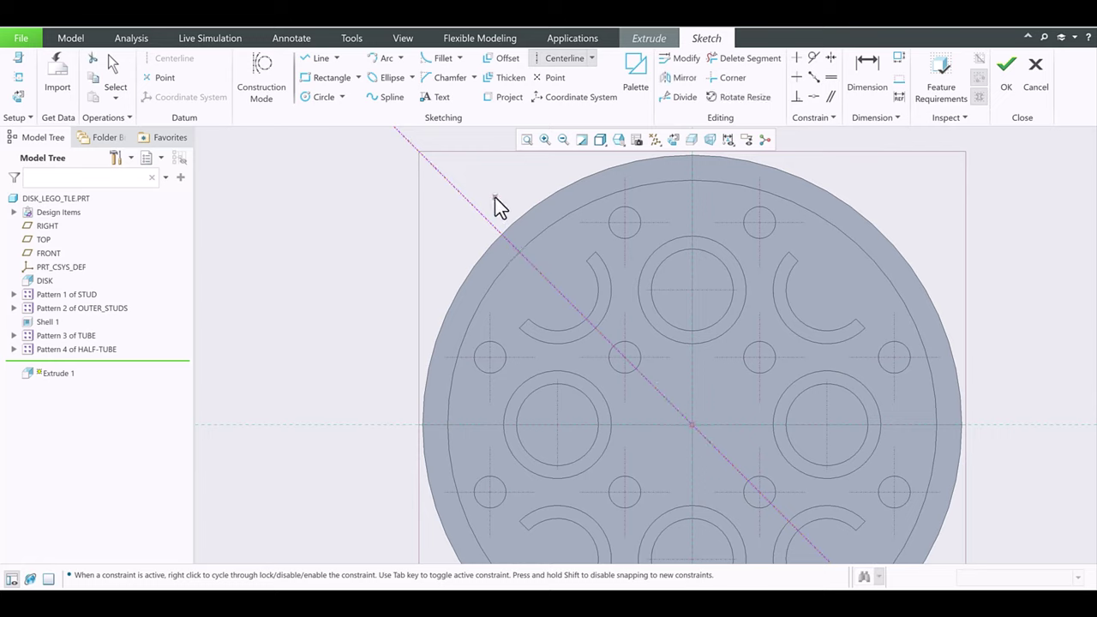
pyautogui.middleClick(496, 203)
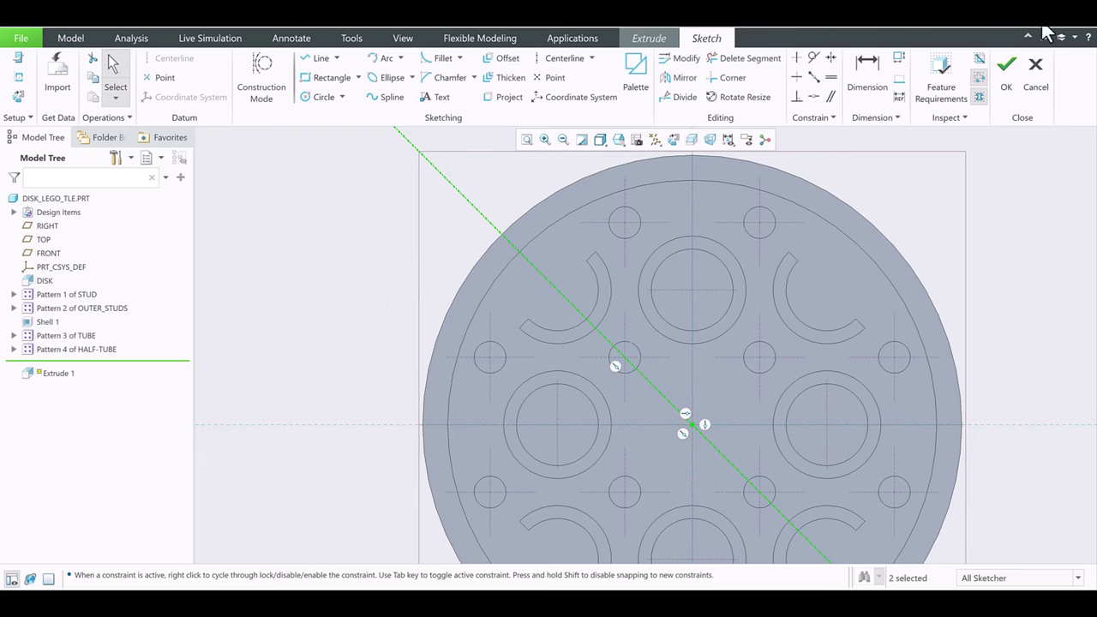
# - Dimension the angle between the diagonal centerline and the horizontal reference, converting the conflicting dimension to a reference dimension
pyautogui.click(879, 76)
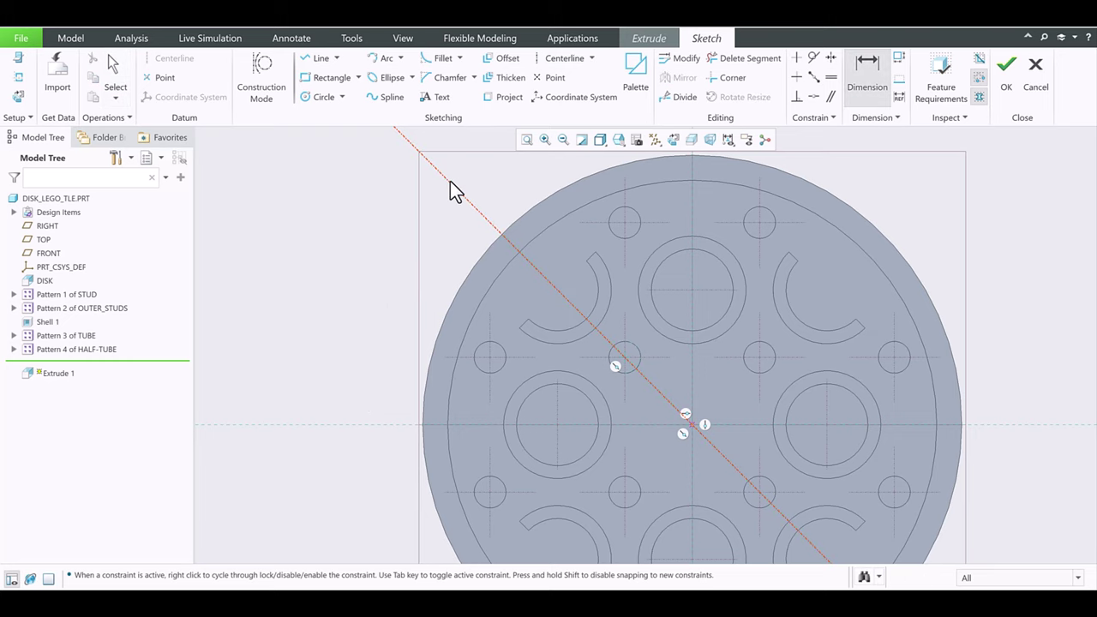
pyautogui.click(347, 425)
pyautogui.middleClick(350, 297)
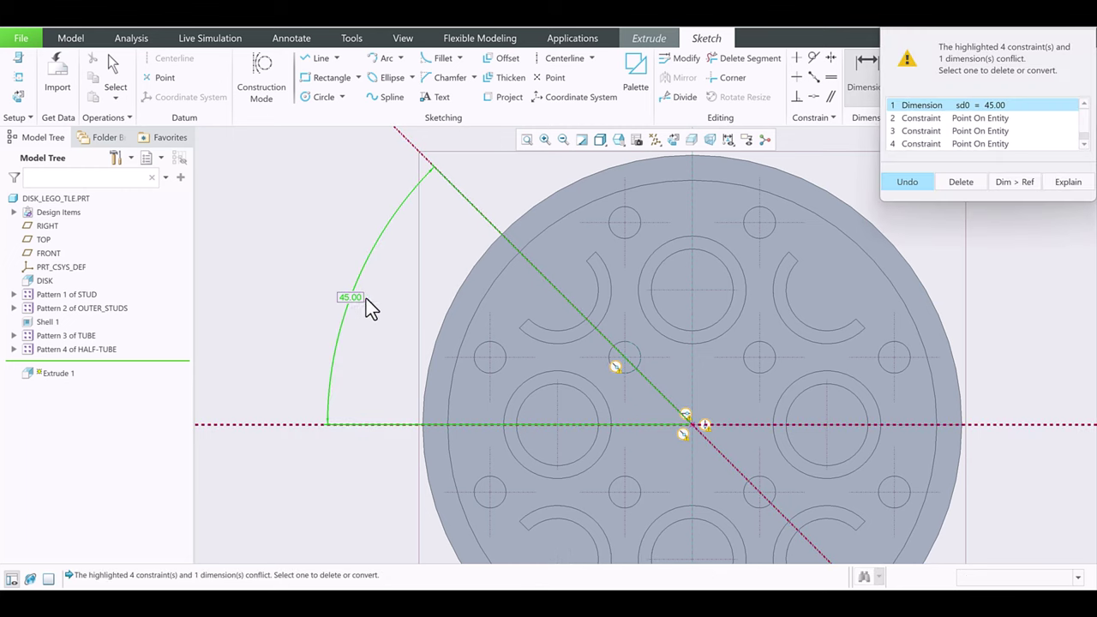
pyautogui.click(1019, 182)
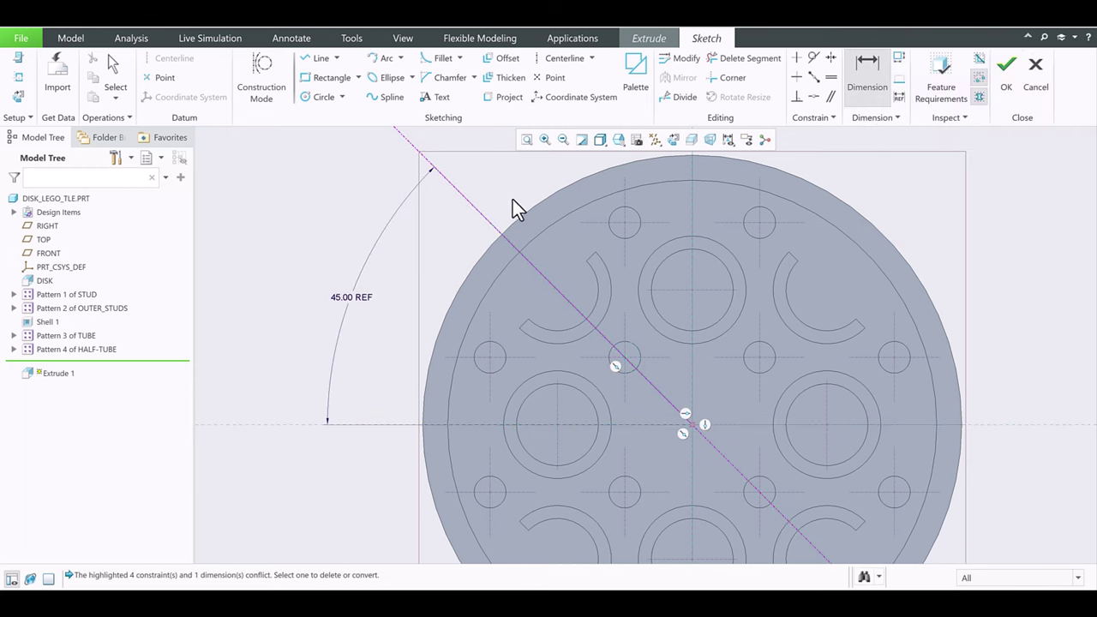
pyautogui.middleClick(343, 252)
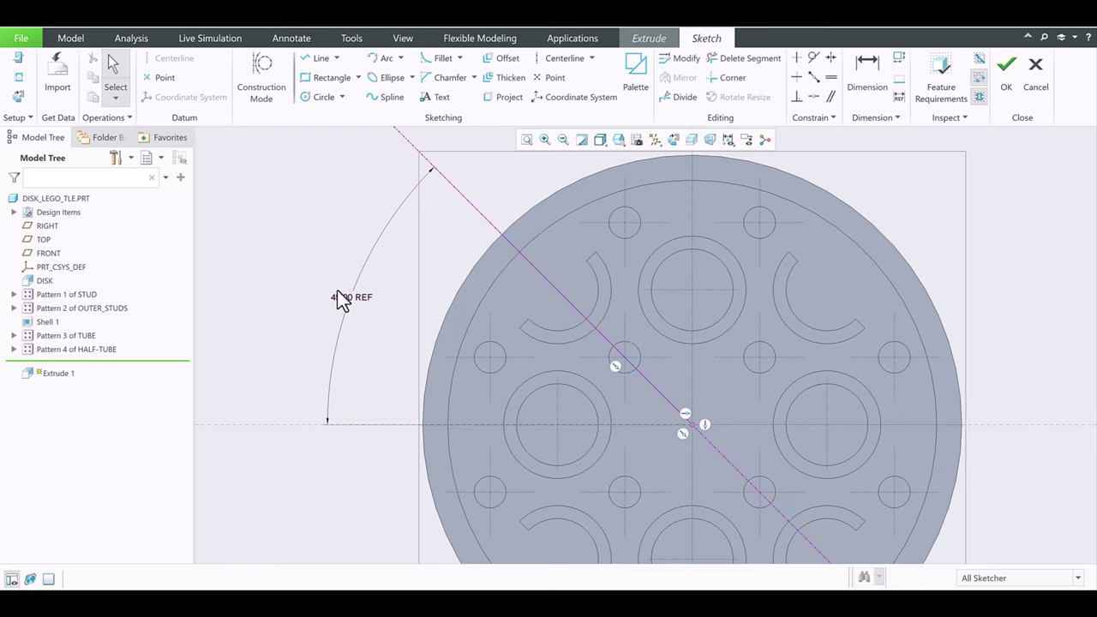
# - Sketch a slanted rectangle about 0.34 wide and 0.31 long across the upper-left rim, centered on the diagonal centerline
pyautogui.scroll(2, 446, 292)
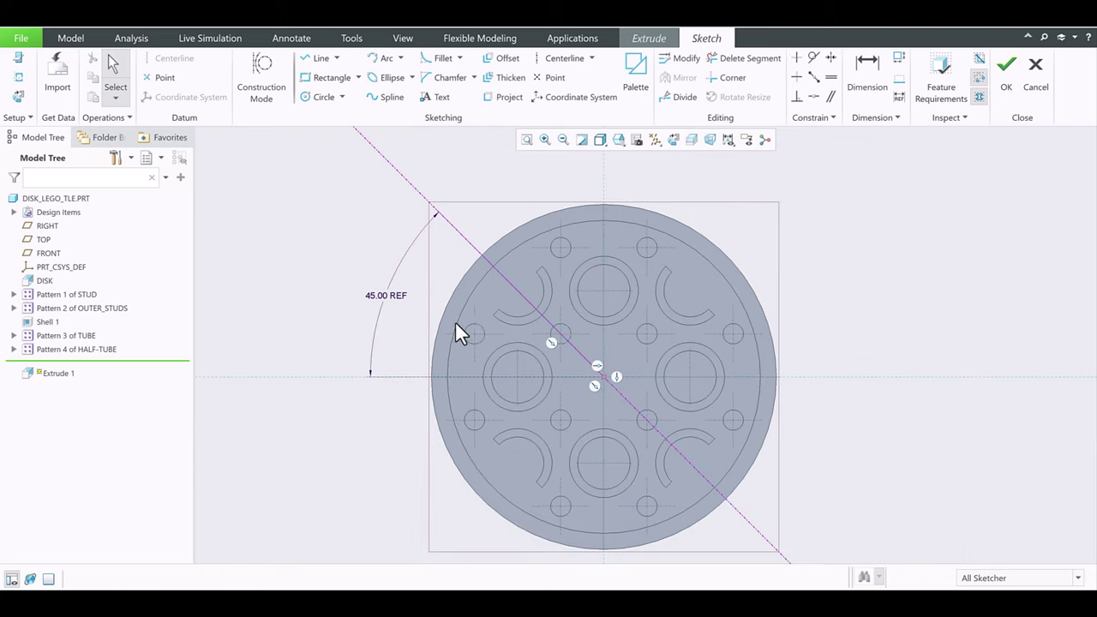
pyautogui.scroll(-1, 538, 343)
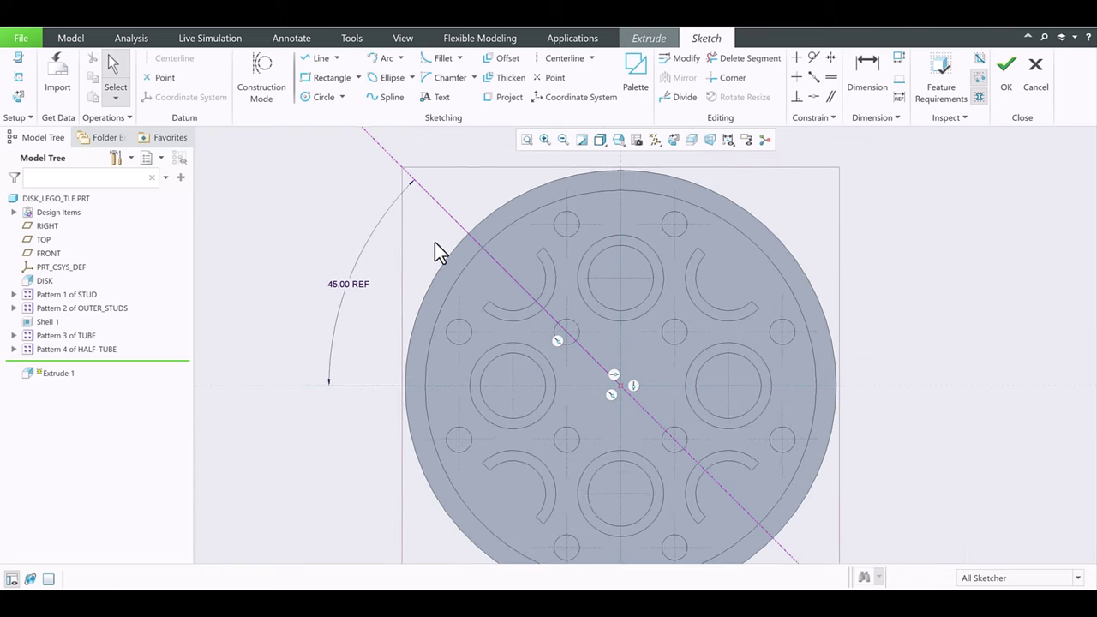
pyautogui.scroll(-1, 580, 323)
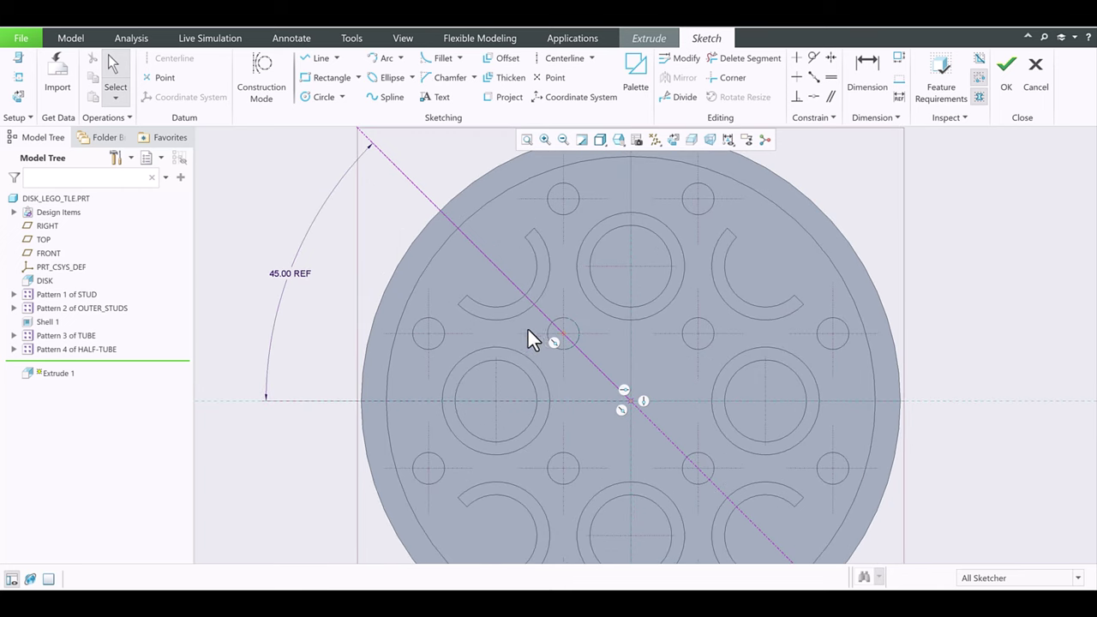
pyautogui.scroll(1, 500, 308)
pyautogui.scroll(-1, 491, 232)
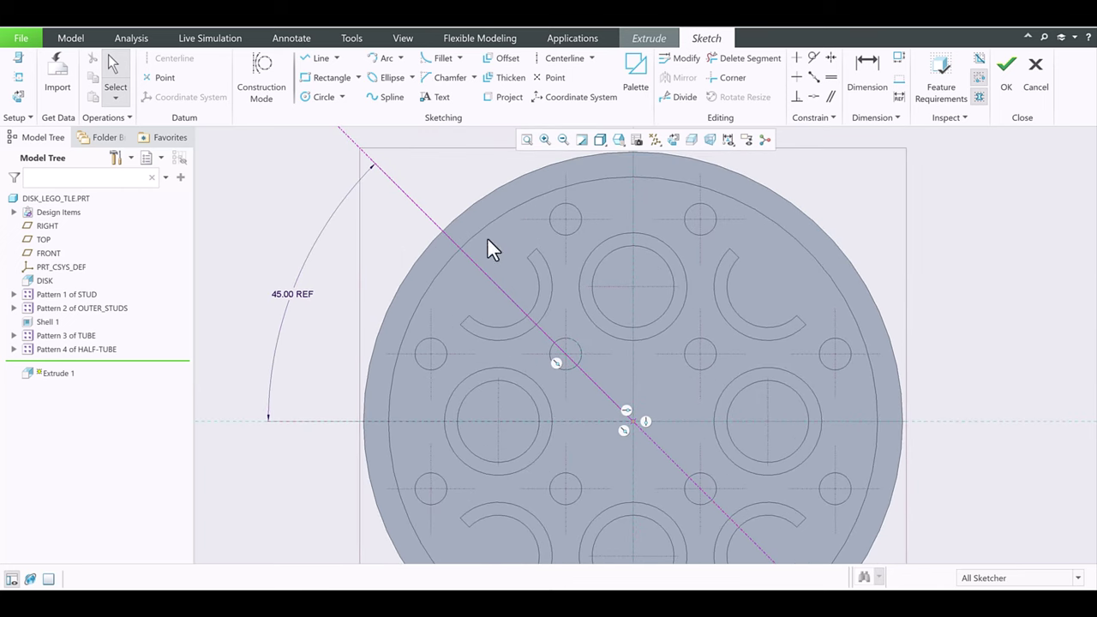
pyautogui.click(358, 78)
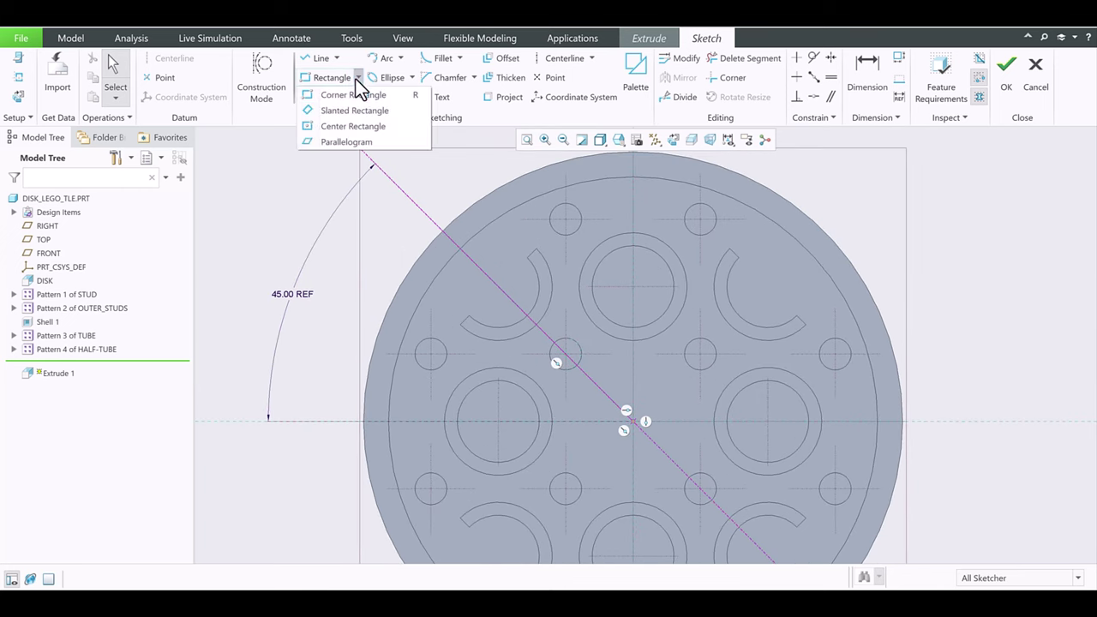
pyautogui.click(347, 112)
pyautogui.scroll(1, 366, 214)
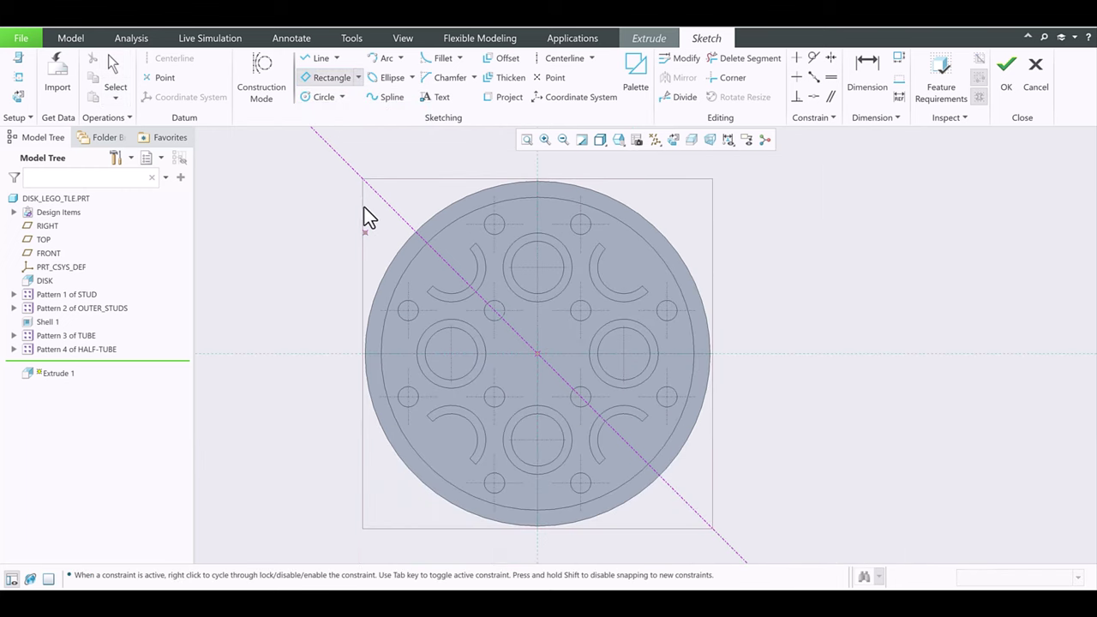
pyautogui.scroll(-1, 349, 233)
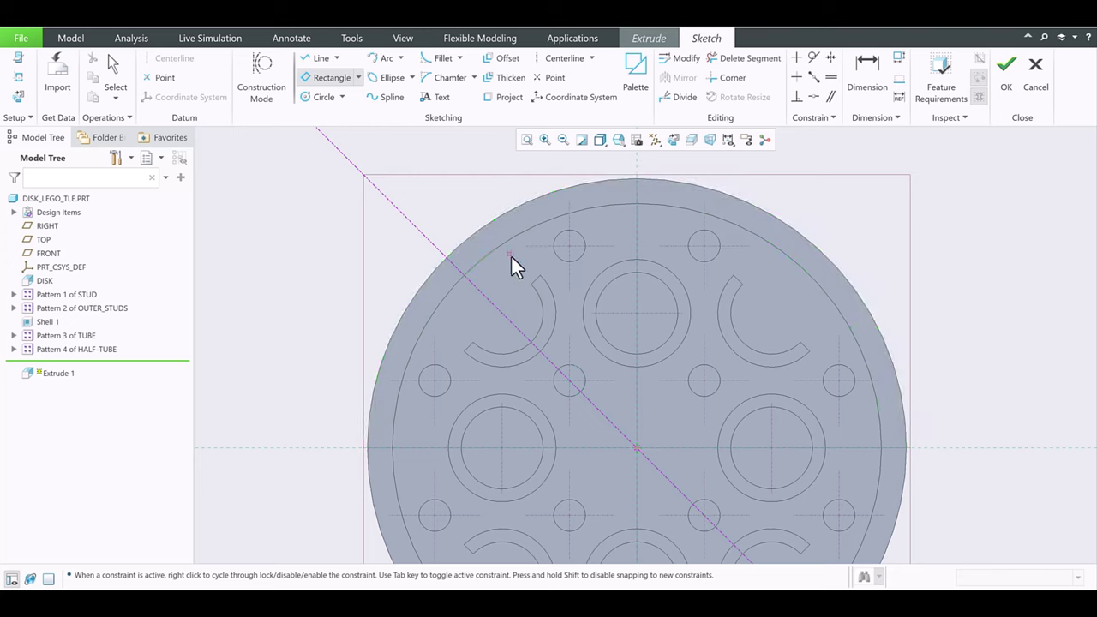
pyautogui.click(336, 250)
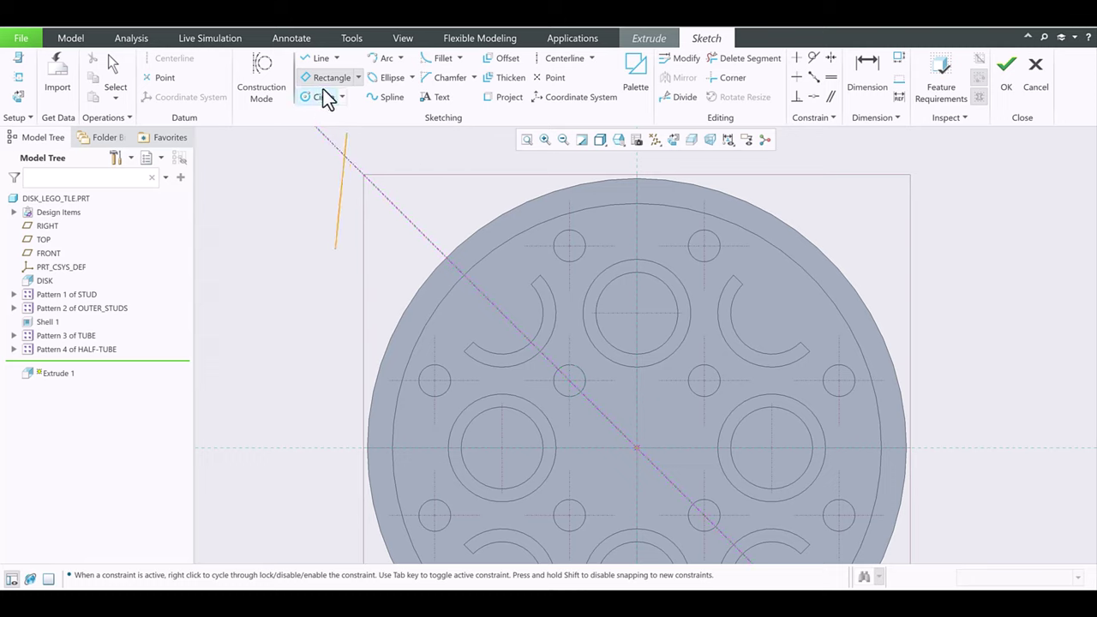
pyautogui.click(437, 149)
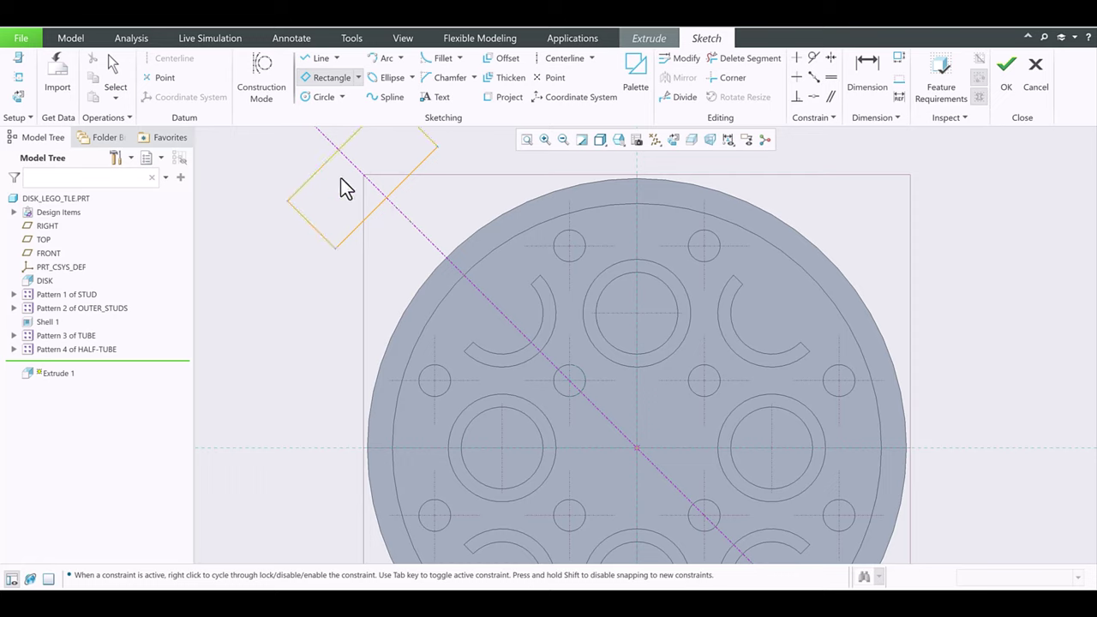
pyautogui.click(391, 210)
pyautogui.click(479, 292)
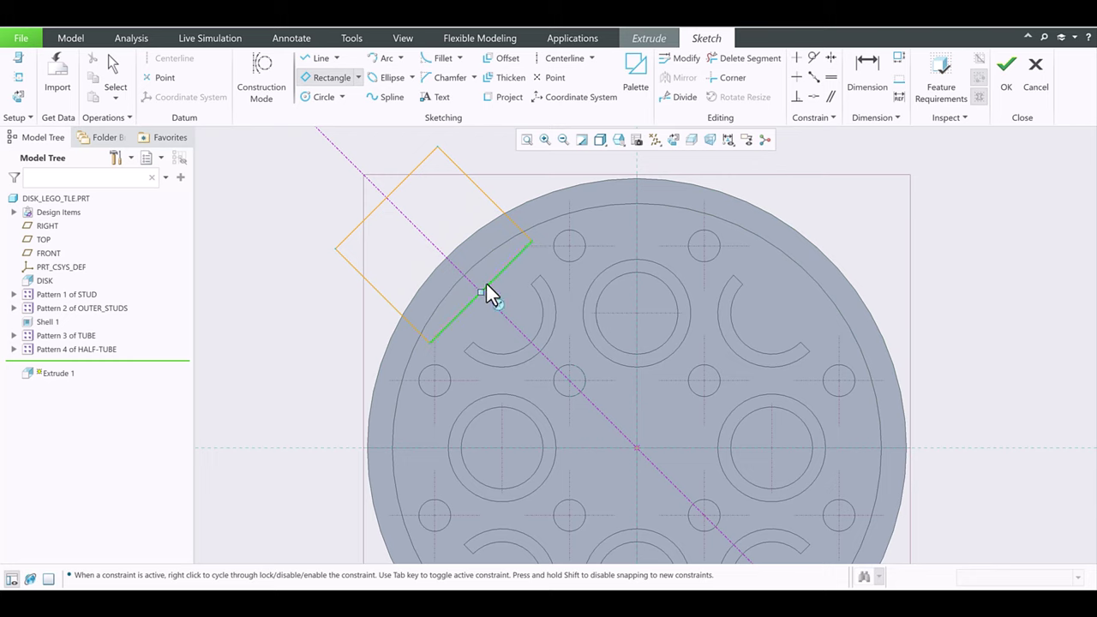
pyautogui.middleClick(439, 201)
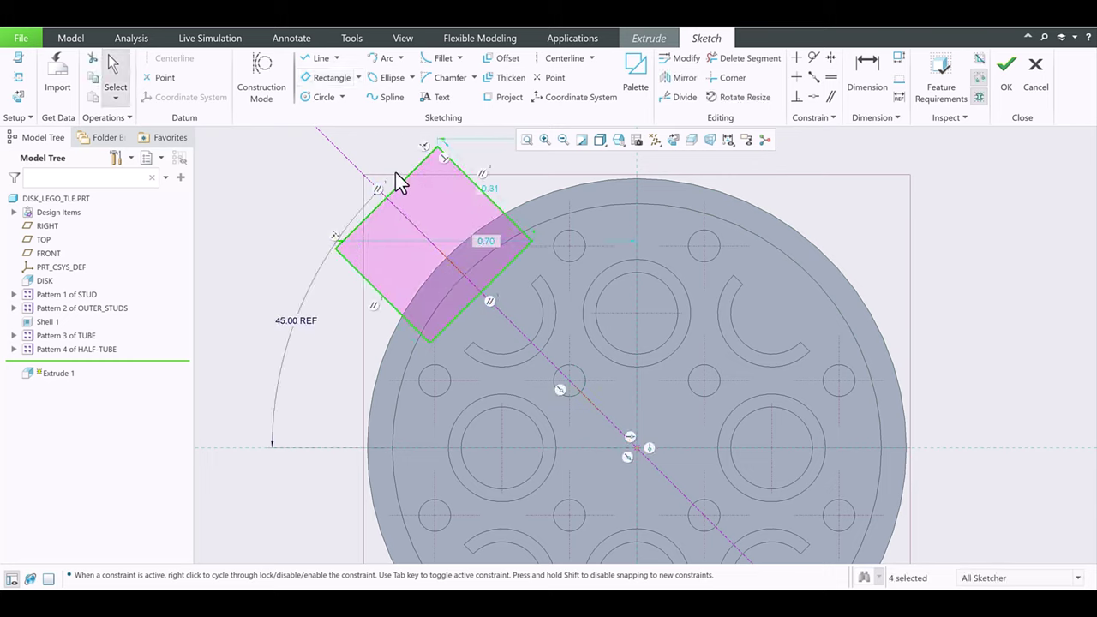
# - Dimension the slanted rectangle's outer edge and set its width to 0.25
pyautogui.click(867, 75)
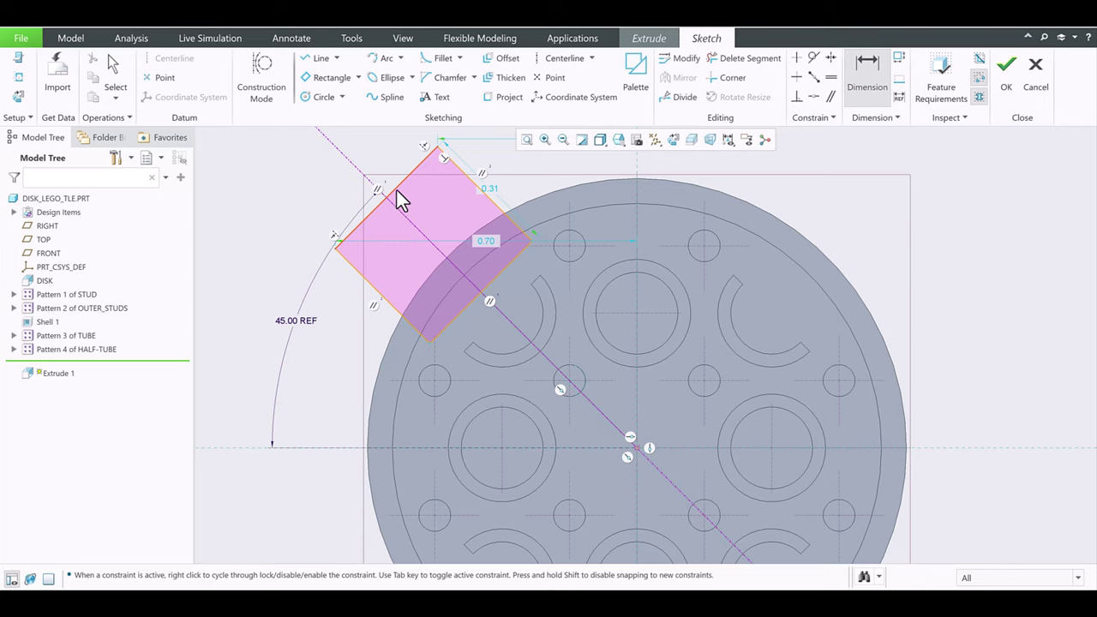
pyautogui.click(372, 158)
pyautogui.middleClick(371, 158)
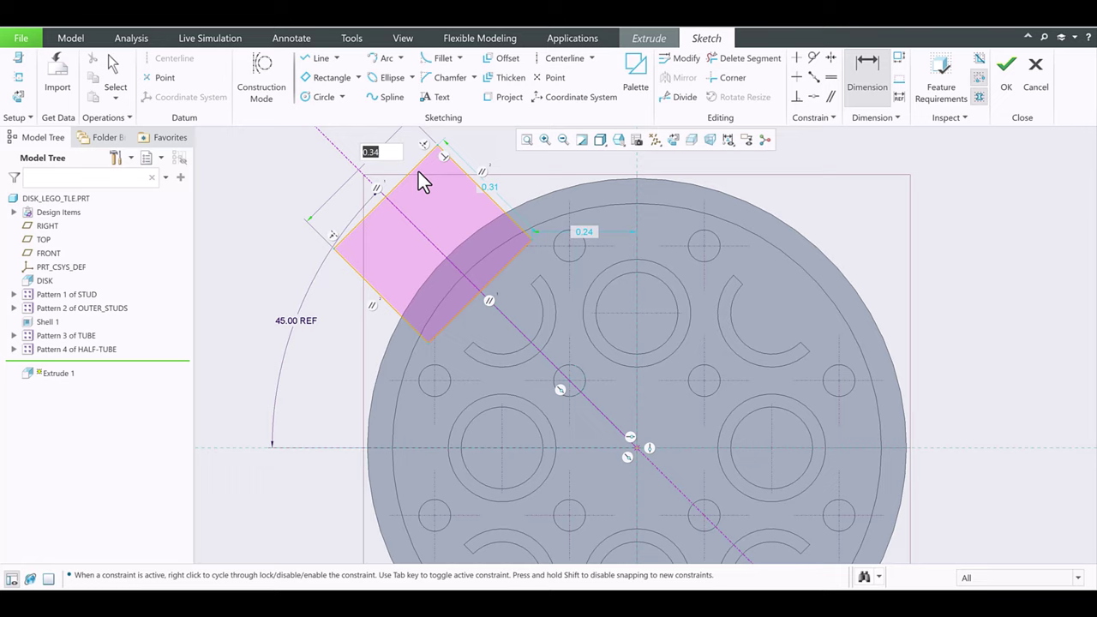
pyautogui.write('0.25')
pyautogui.press('Return')
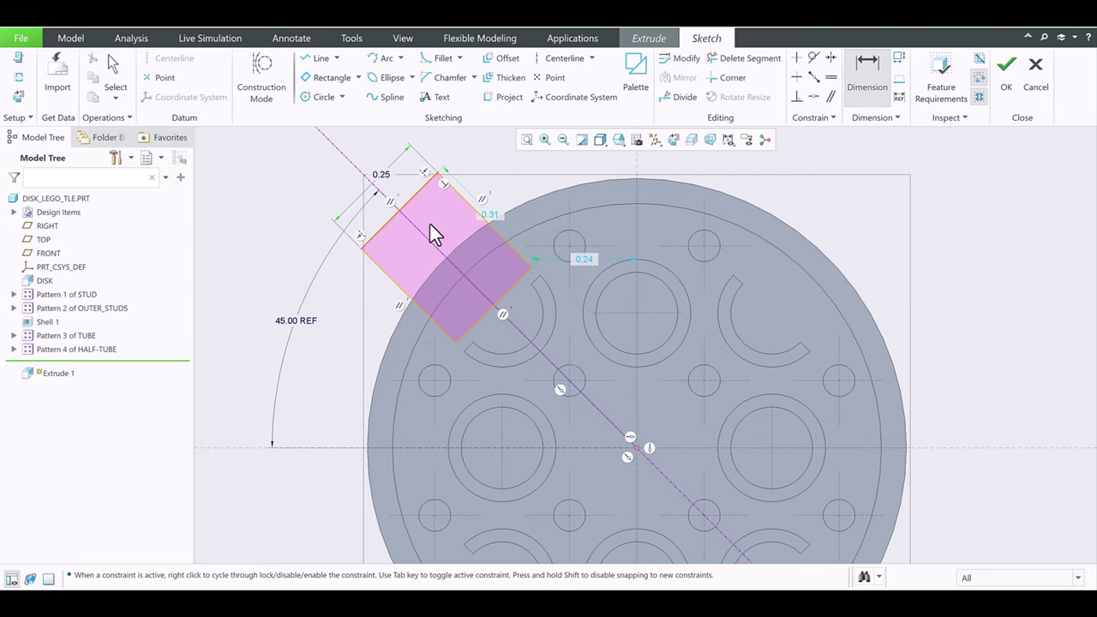
# - Accept the rectangle sketch and switch the extrusion to remove material
pyautogui.scroll(2, 532, 296)
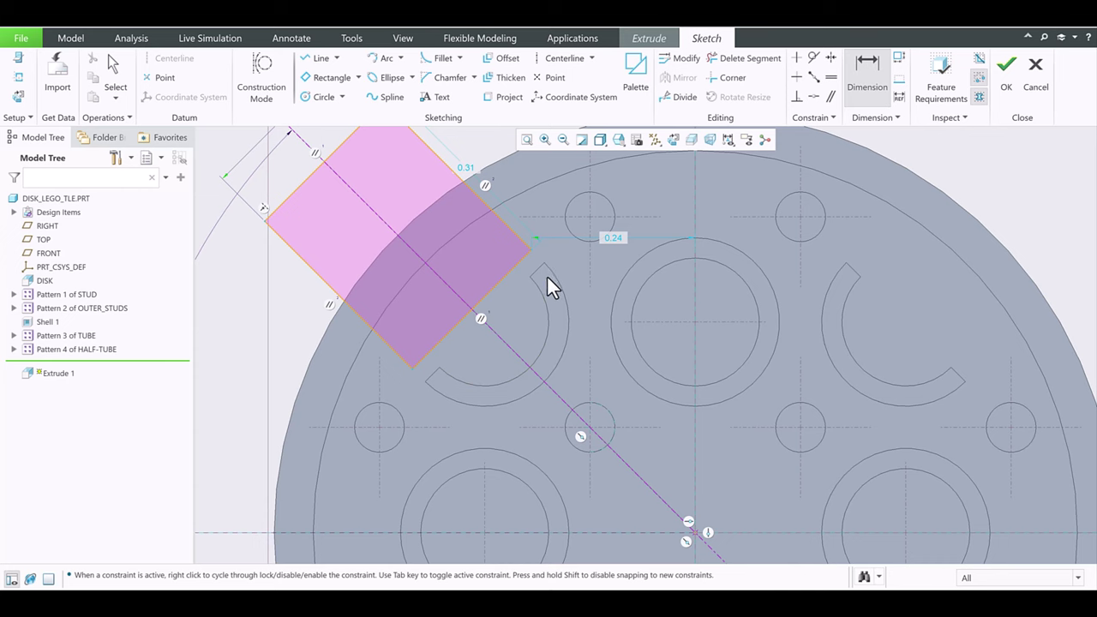
pyautogui.scroll(-2, 454, 321)
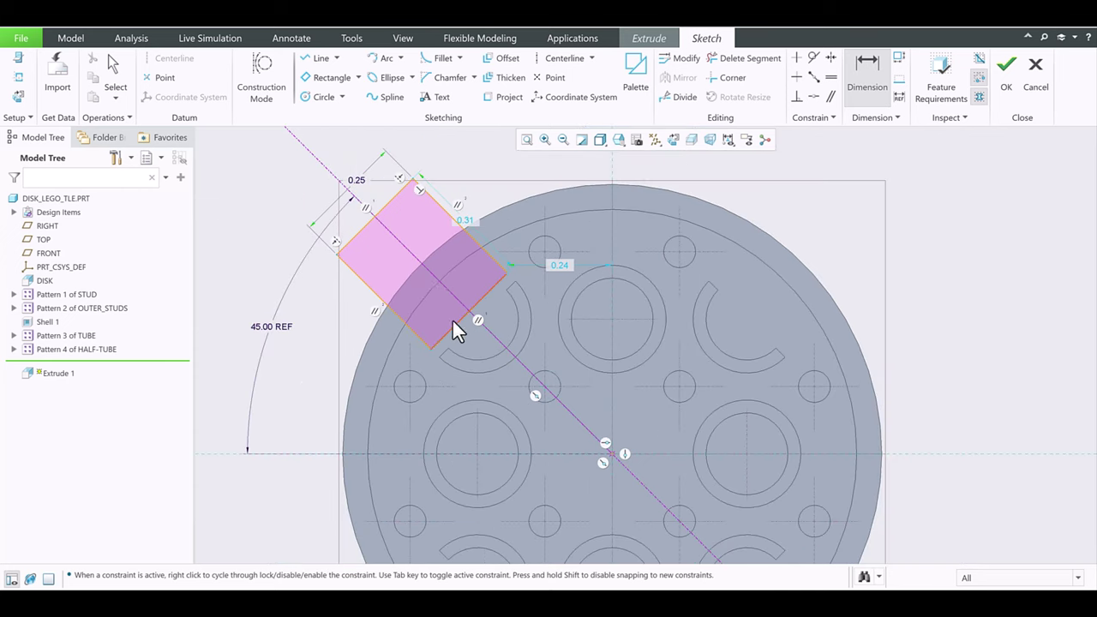
pyautogui.scroll(1, 424, 274)
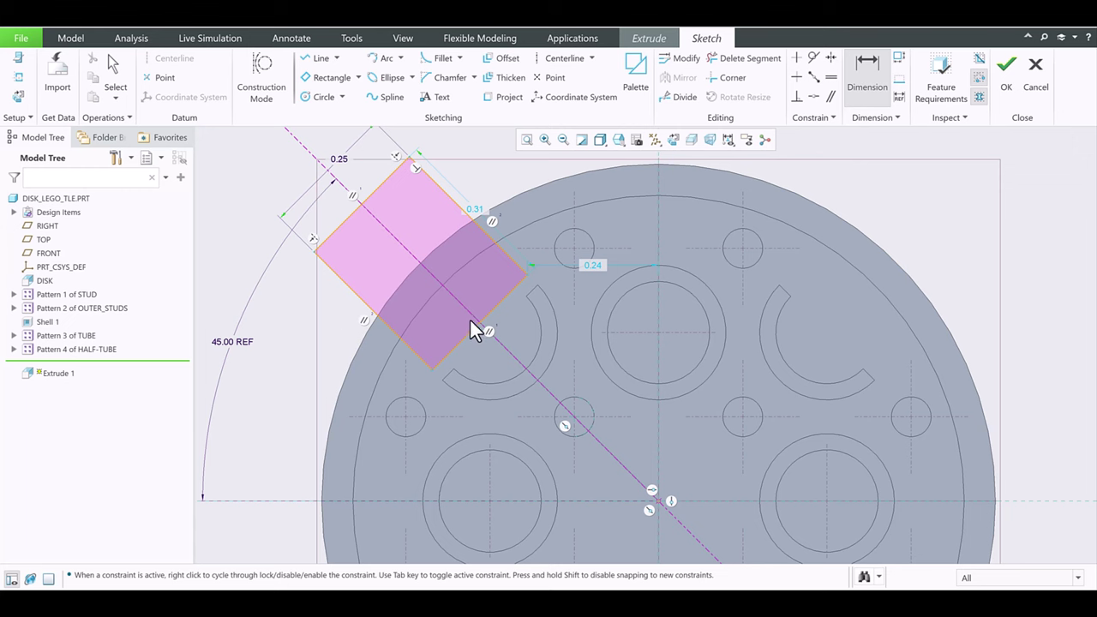
pyautogui.moveTo(470, 320)
pyautogui.mouseDown(button='middle')
pyautogui.moveTo(494, 275)
pyautogui.moveTo(420, 312)
pyautogui.mouseUp(button='middle')
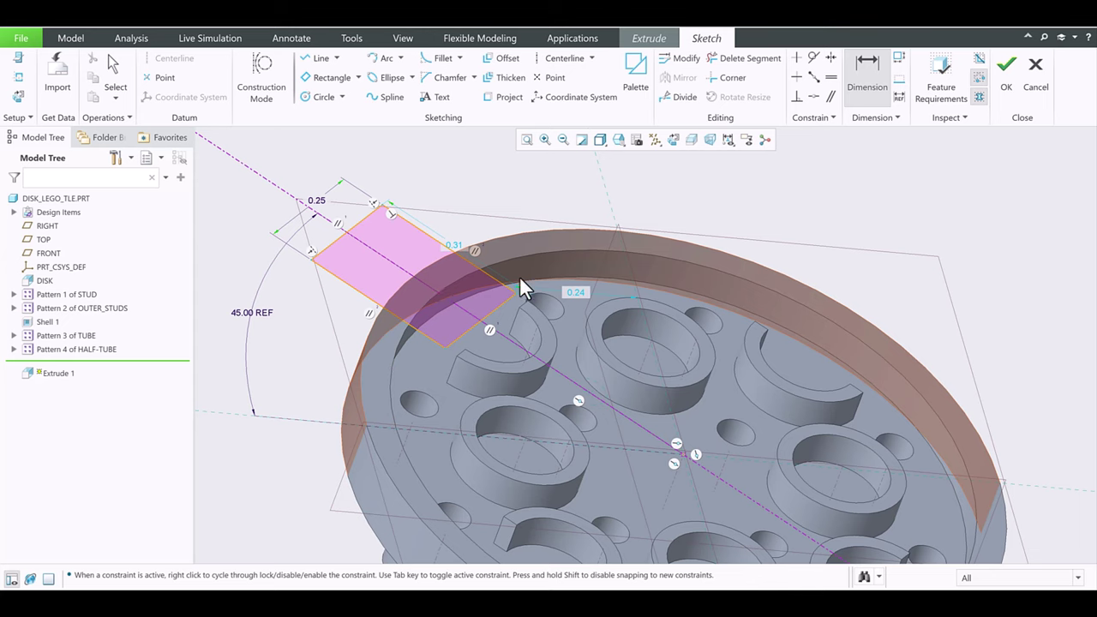
pyautogui.click(1008, 78)
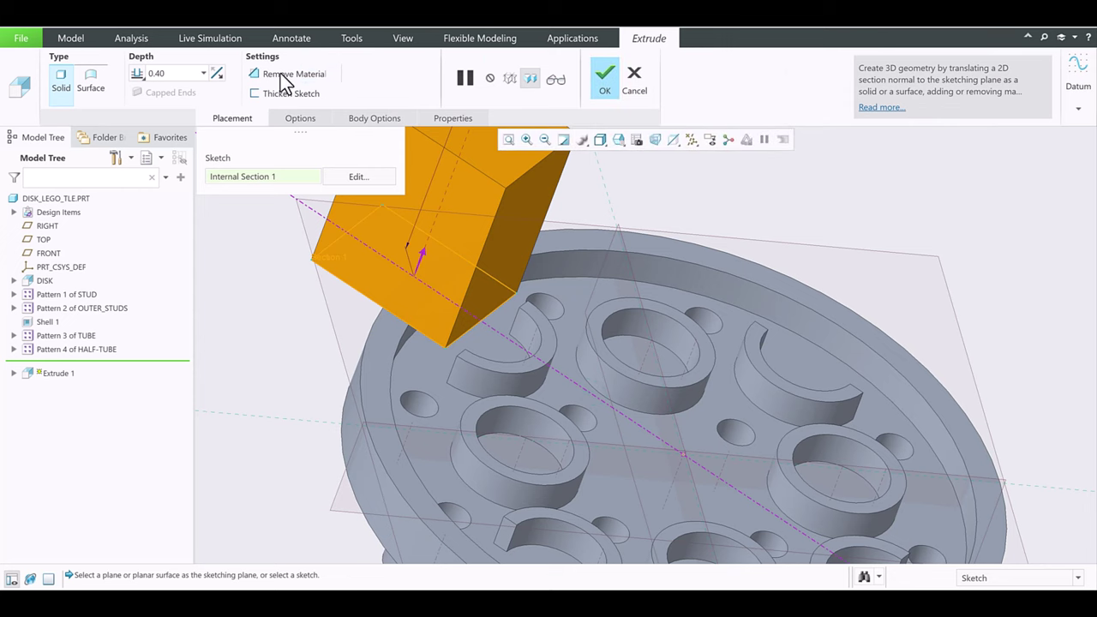
pyautogui.click(280, 75)
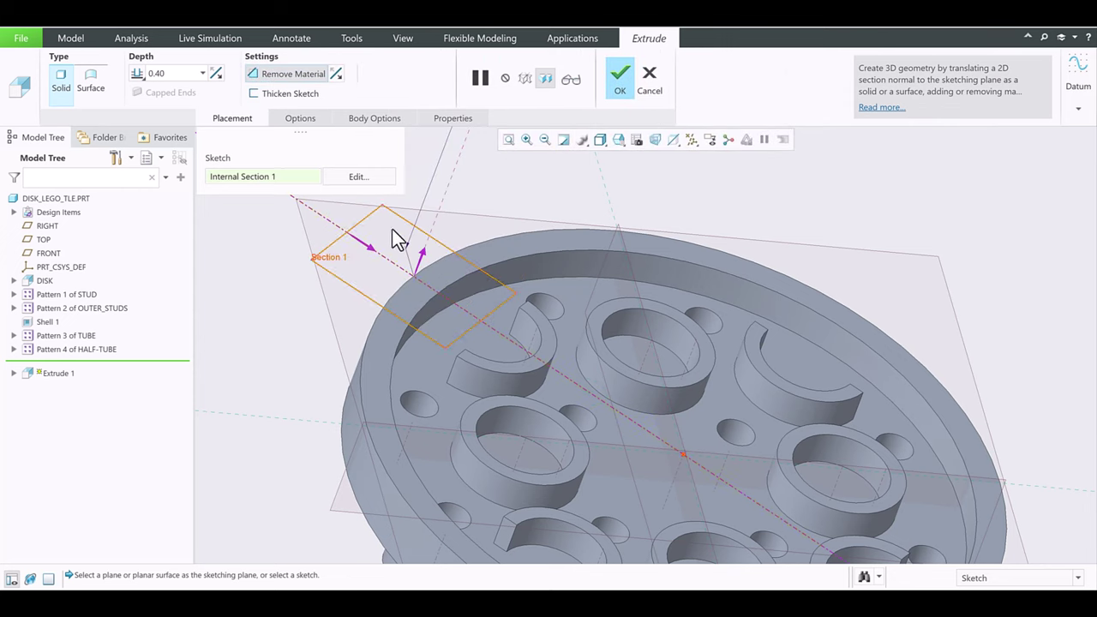
# - Turn the cut's depth down into the rim and end it with To Reference at the disk's inner floor face
pyautogui.moveTo(433, 300)
pyautogui.mouseDown(button='middle')
pyautogui.moveTo(384, 281)
pyautogui.moveTo(392, 272)
pyautogui.moveTo(431, 289)
pyautogui.mouseUp(button='middle')
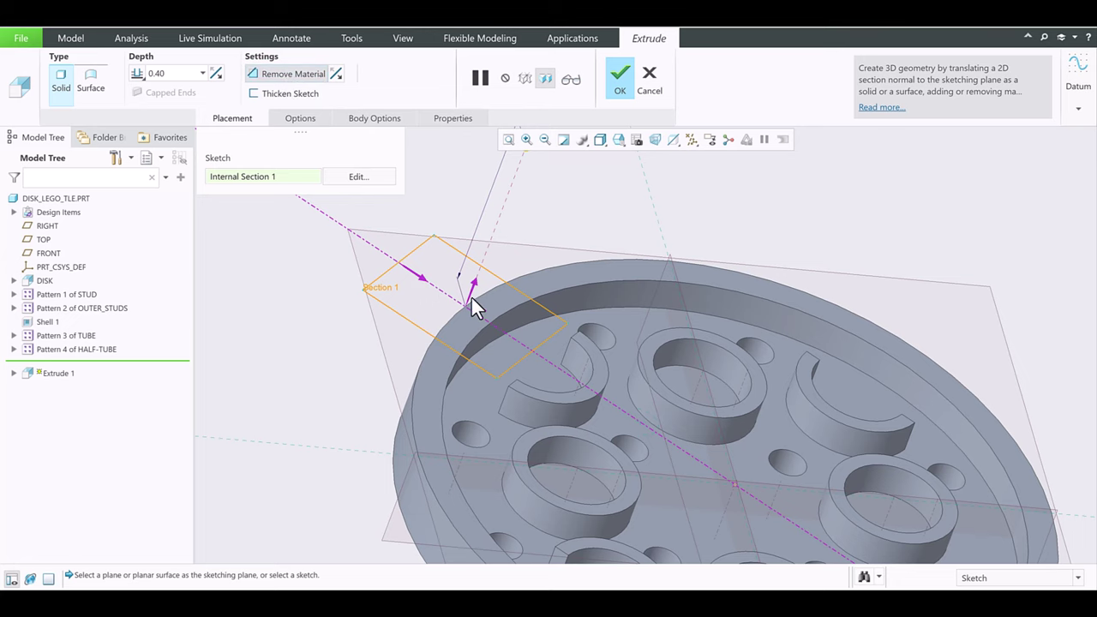
pyautogui.scroll(2, 467, 300)
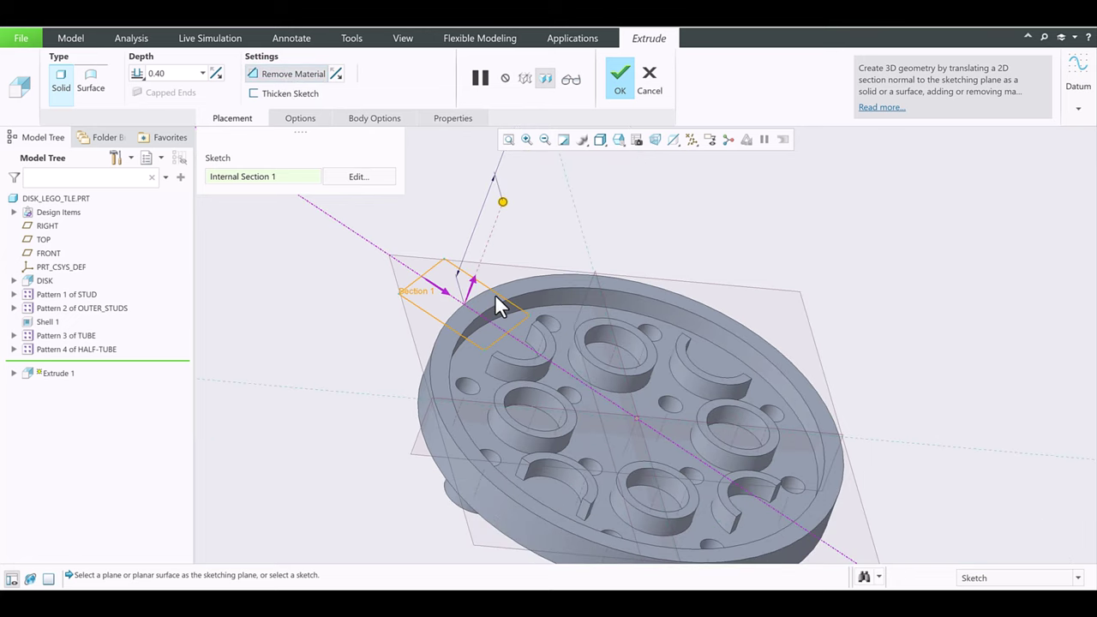
pyautogui.scroll(-2, 495, 294)
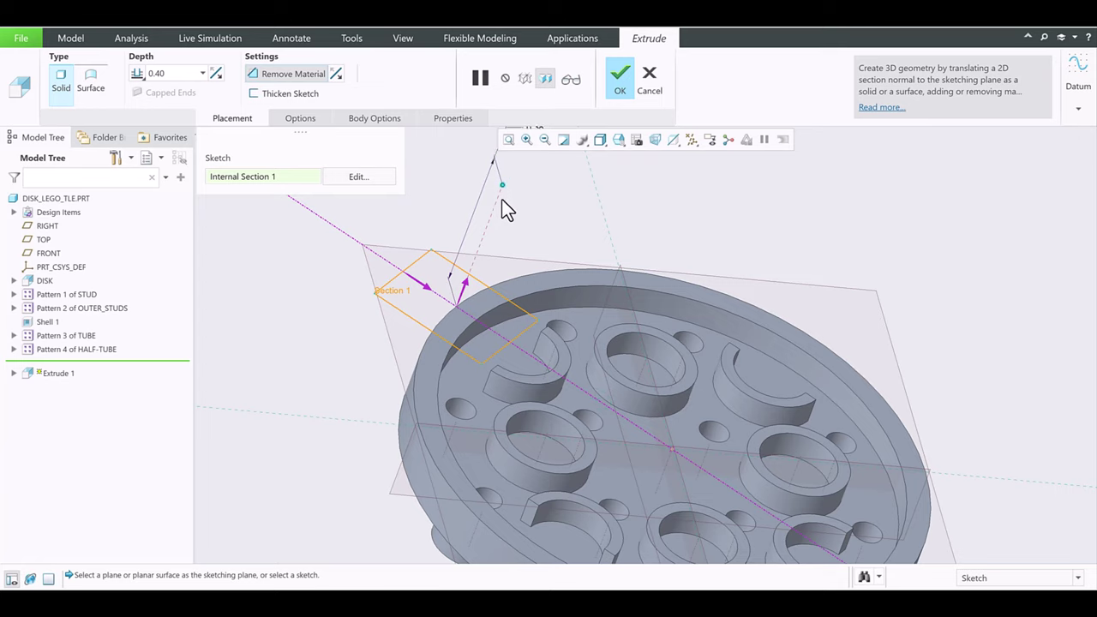
pyautogui.moveTo(502, 187); pyautogui.dragTo(459, 324)
pyautogui.scroll(3, 485, 340)
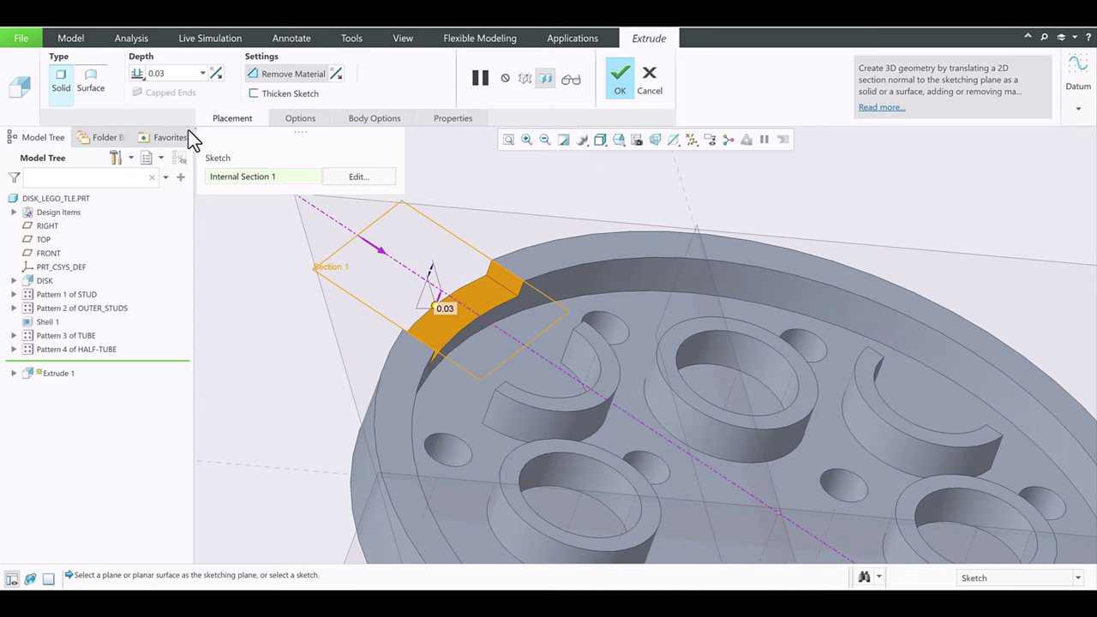
pyautogui.click(142, 75)
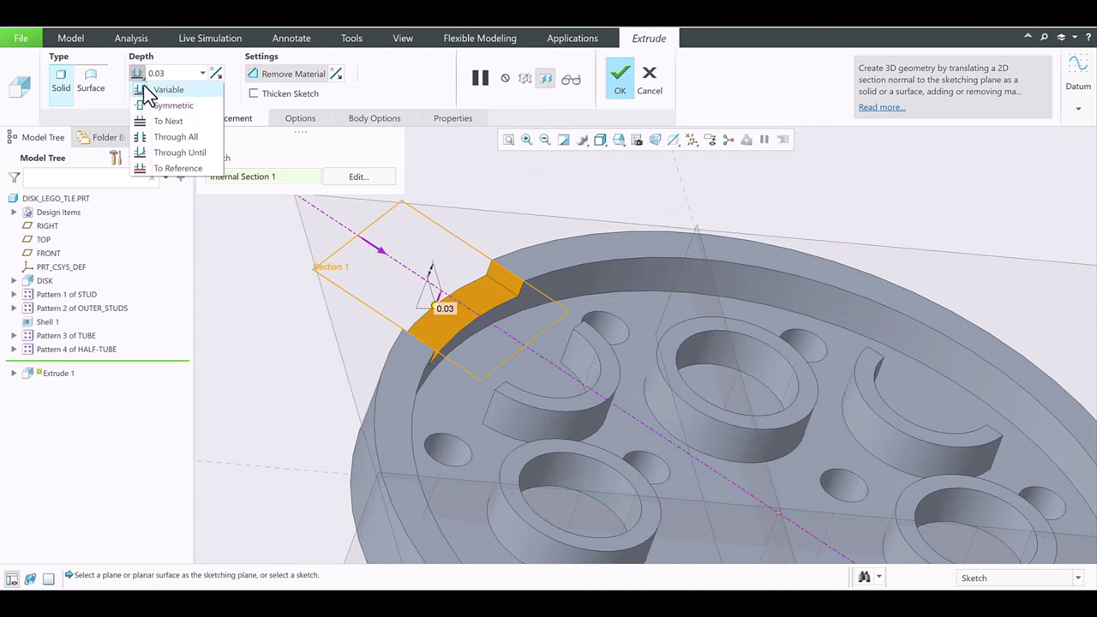
pyautogui.click(153, 165)
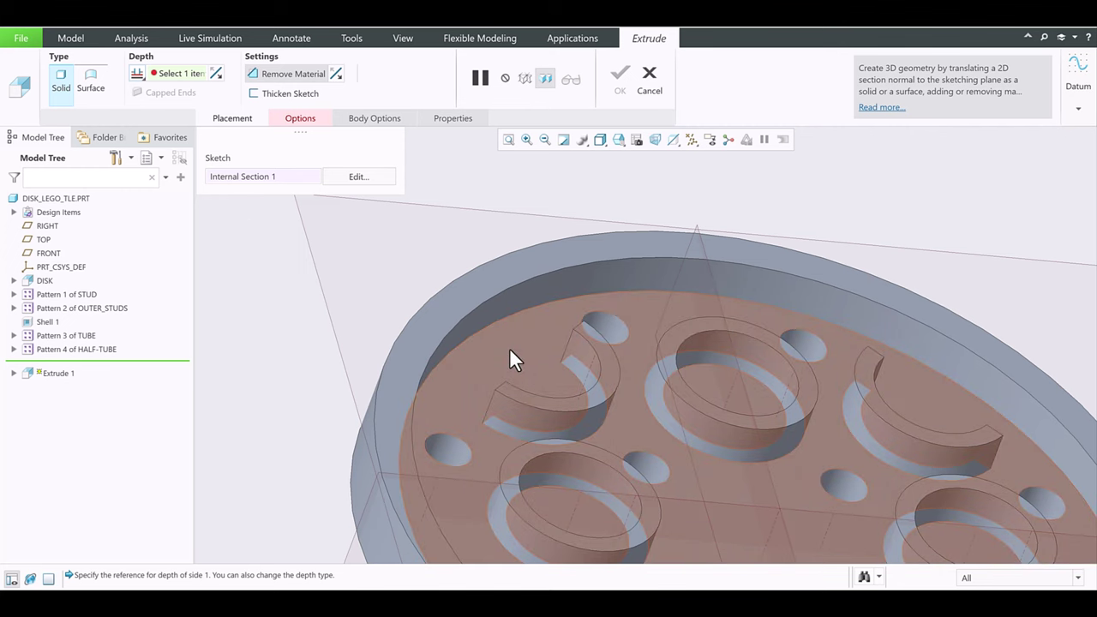
pyautogui.scroll(-2, 500, 347)
pyautogui.click(494, 339)
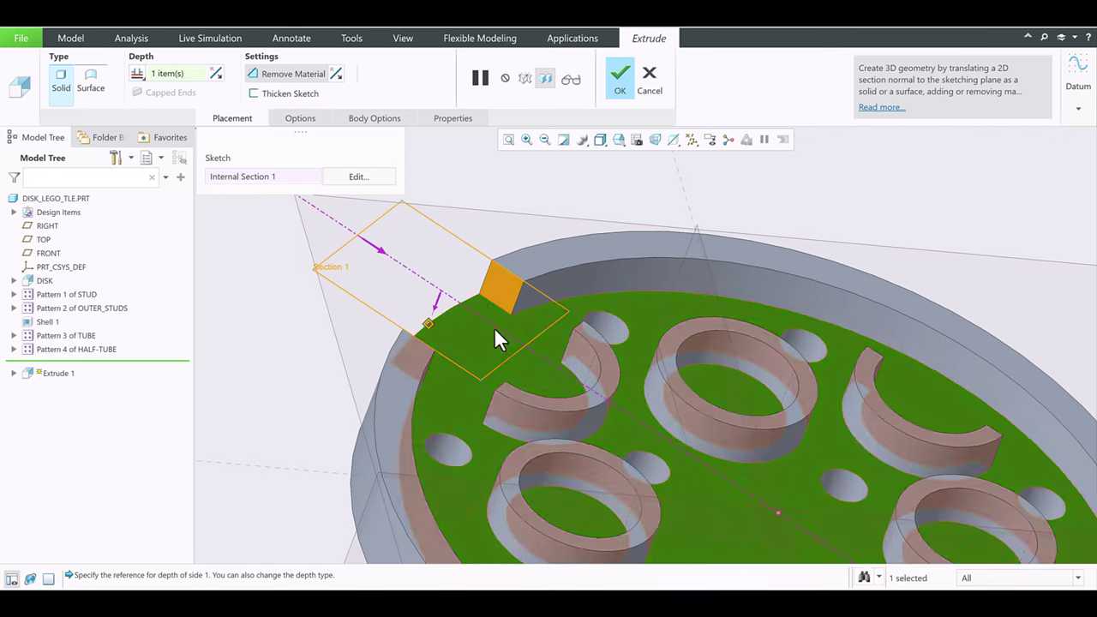
# - Examine the preview of the rim notch cut from the underside, from the side and at an angle
pyautogui.scroll(-2, 495, 335)
pyautogui.moveTo(480, 343)
pyautogui.mouseDown(button='middle')
pyautogui.moveTo(489, 356)
pyautogui.moveTo(473, 361)
pyautogui.mouseUp(button='middle')
pyautogui.scroll(2, 485, 345)
pyautogui.scroll(1, 485, 343)
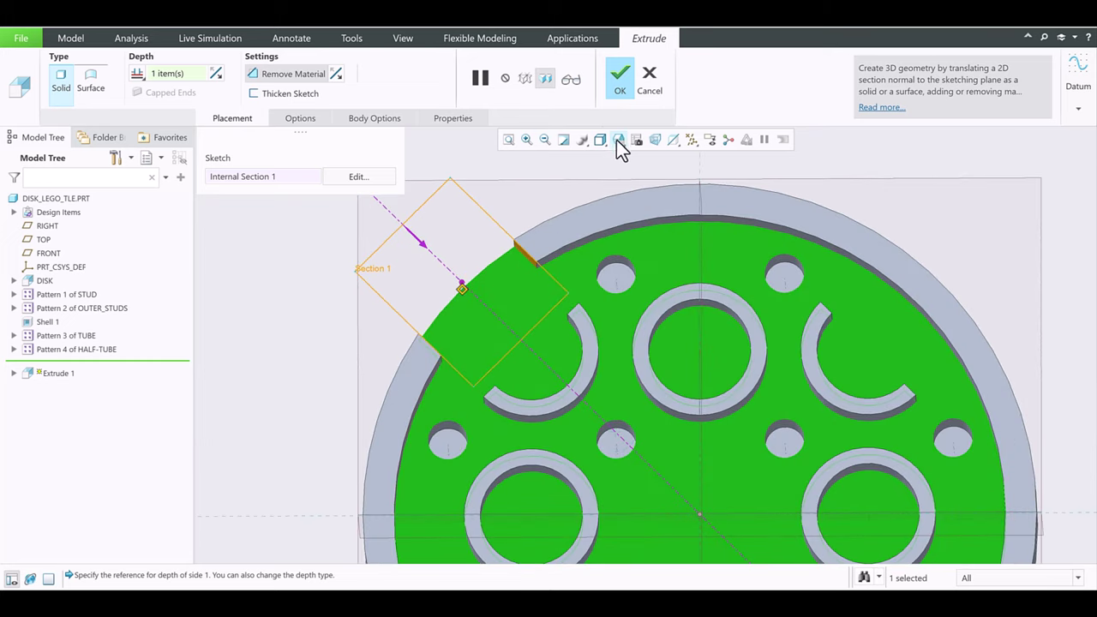
pyautogui.click(617, 139)
pyautogui.click(650, 182)
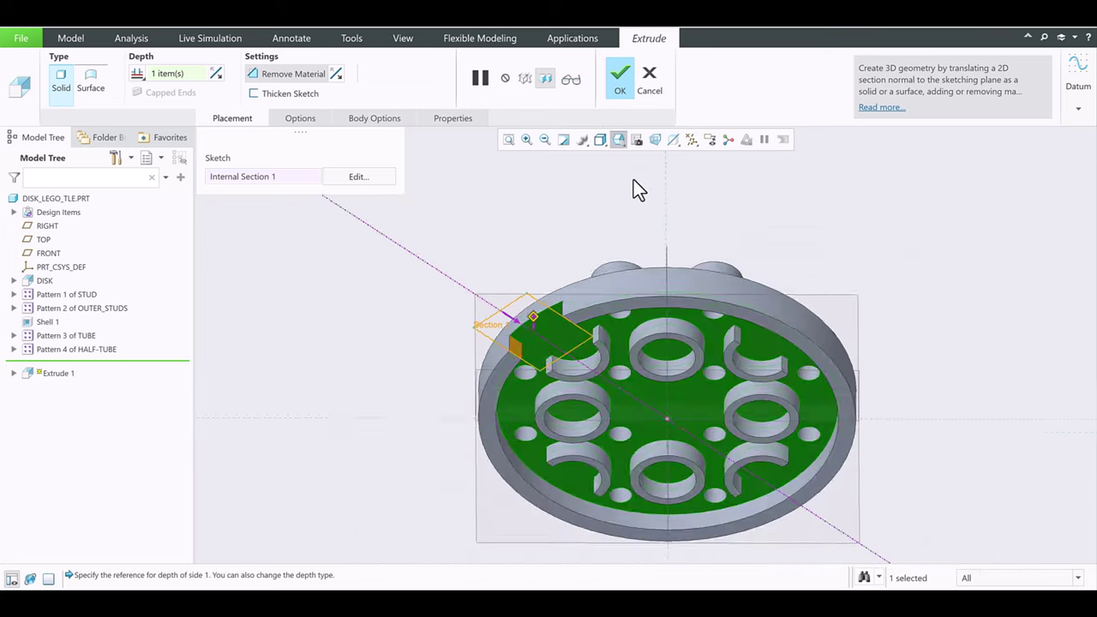
pyautogui.click(619, 142)
pyautogui.click(643, 195)
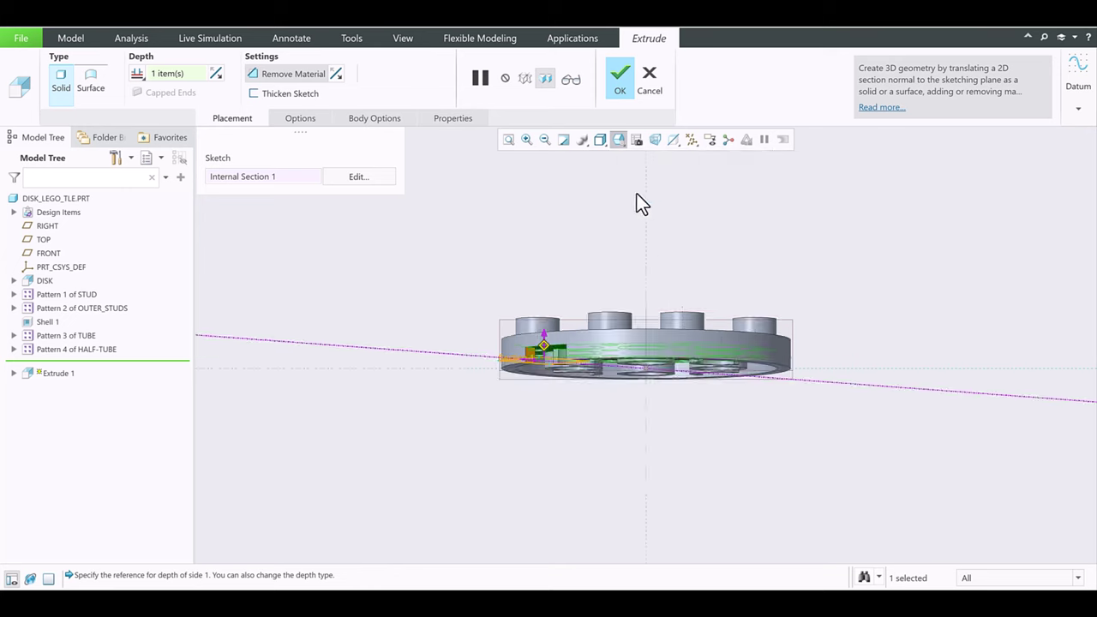
pyautogui.scroll(2, 514, 227)
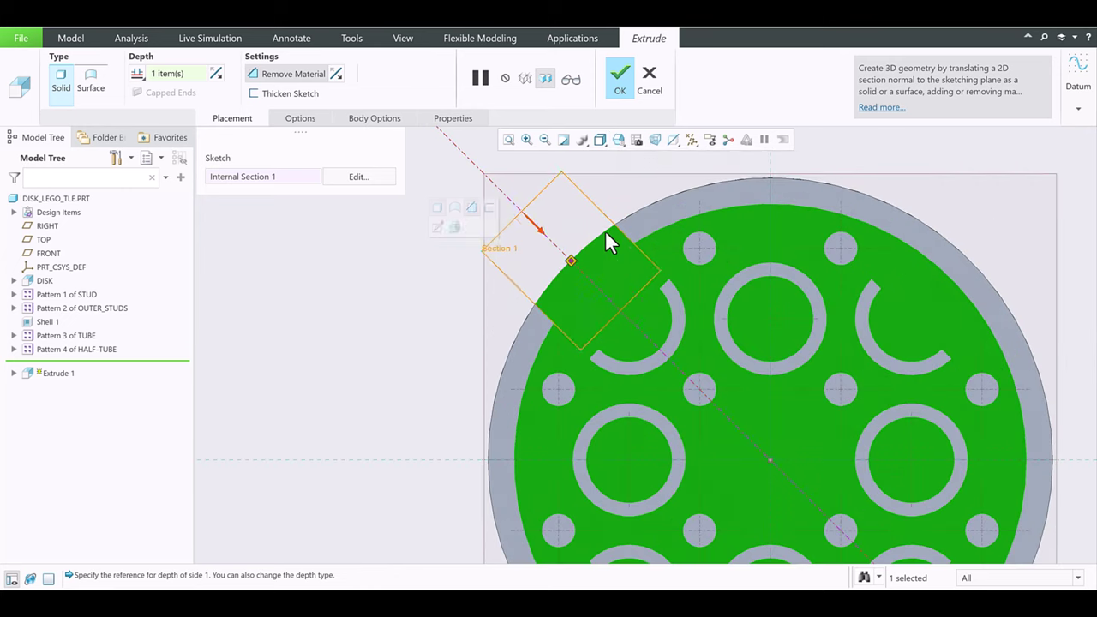
pyautogui.scroll(1, 589, 240)
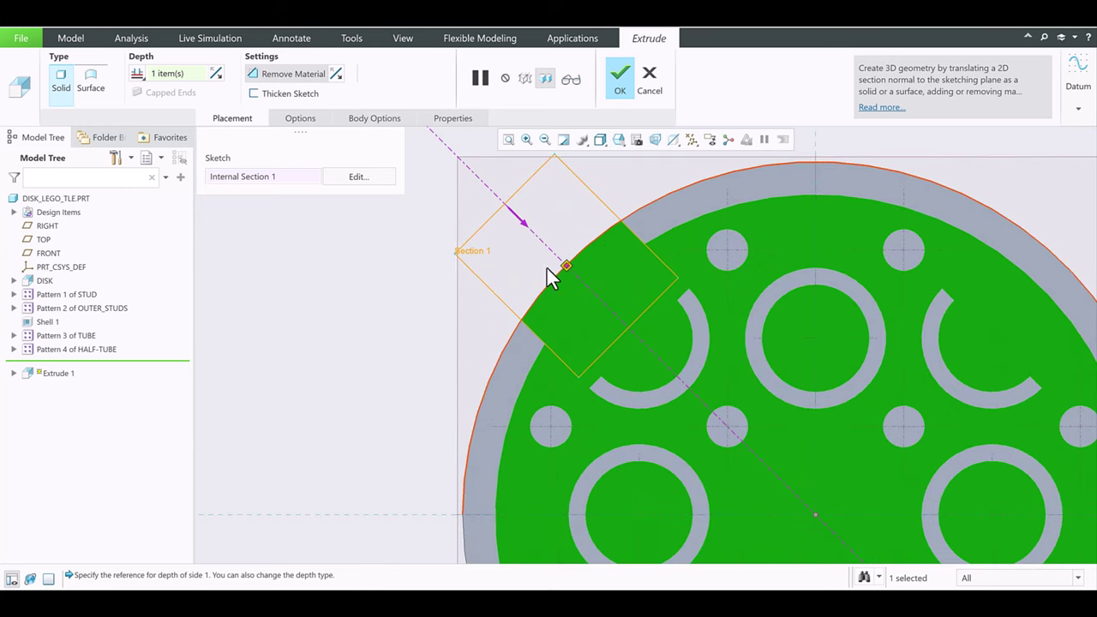
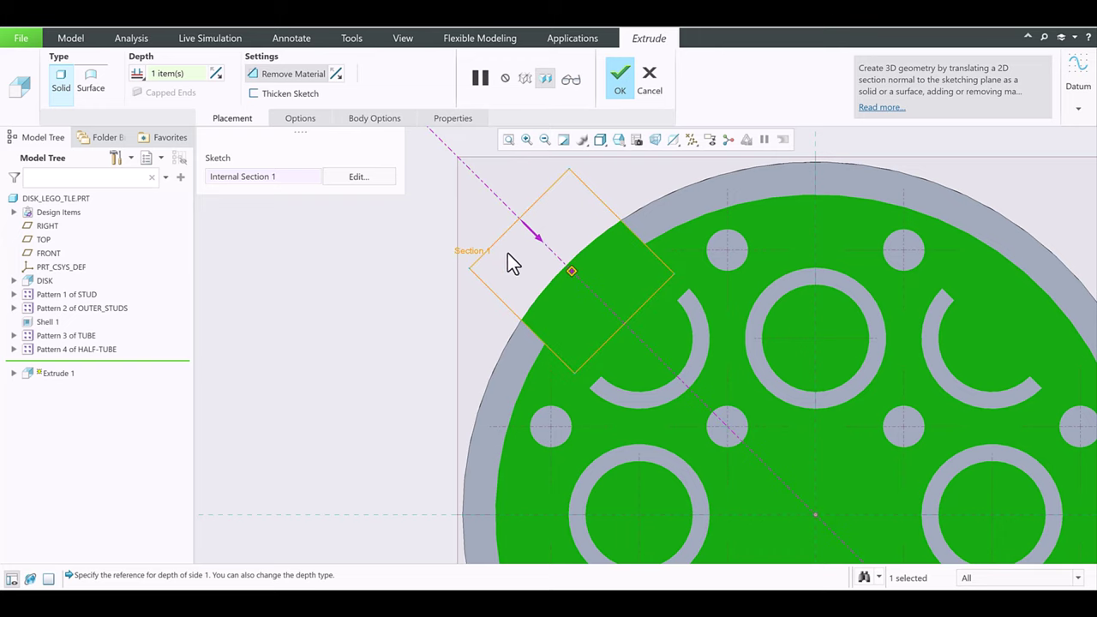
pyautogui.hotkey('ctrl', 'd')
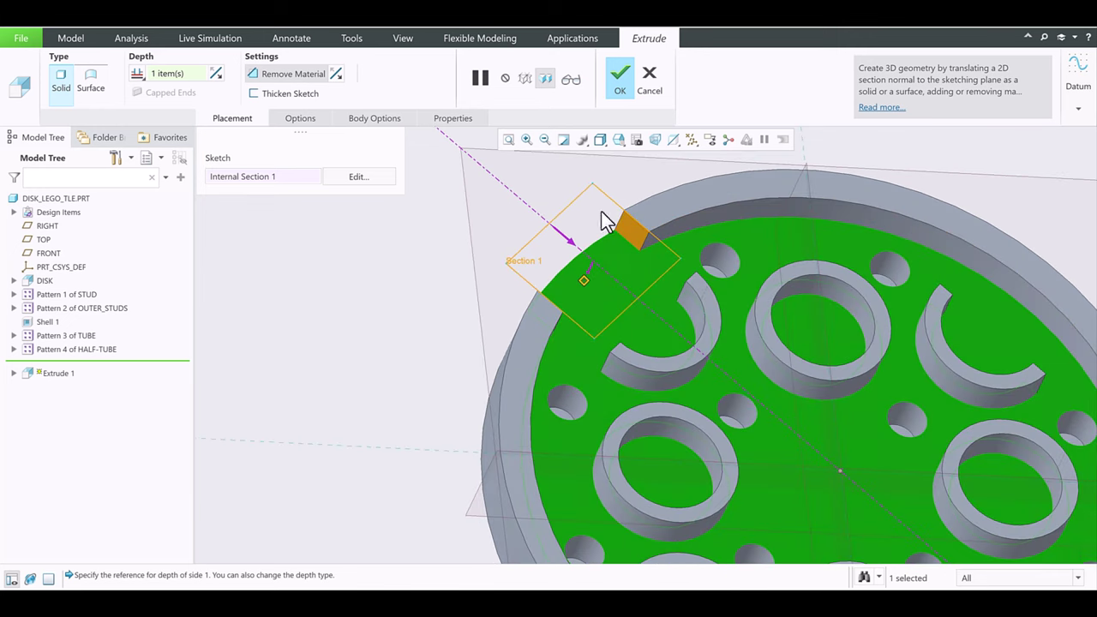
# - Accept the rim notch cut and rename the new feature SLOT
pyautogui.click(619, 82)
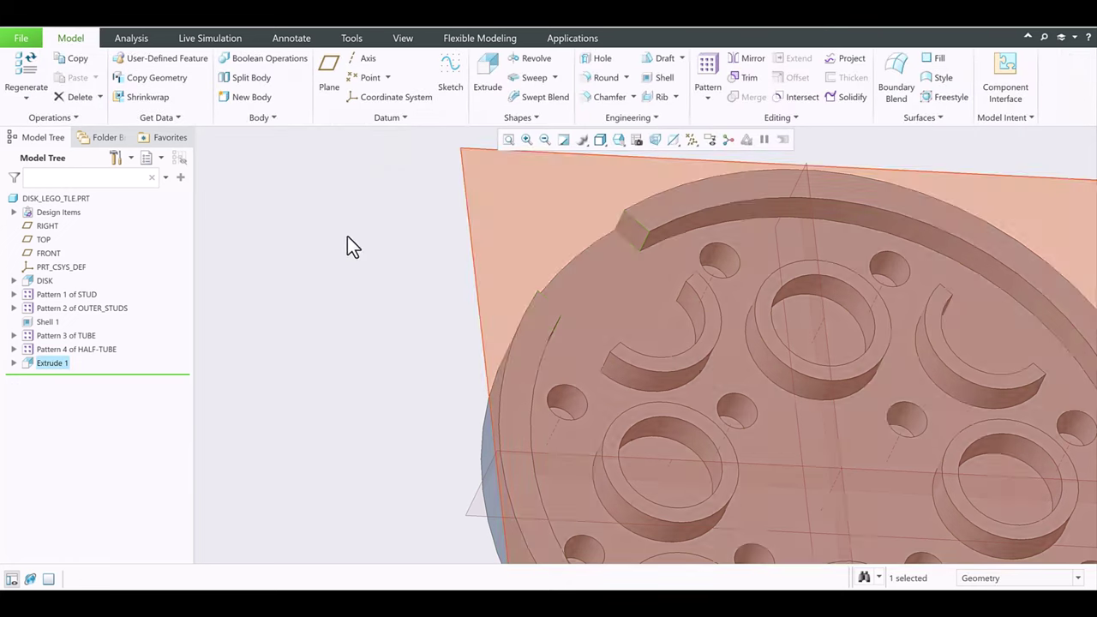
pyautogui.click(54, 364)
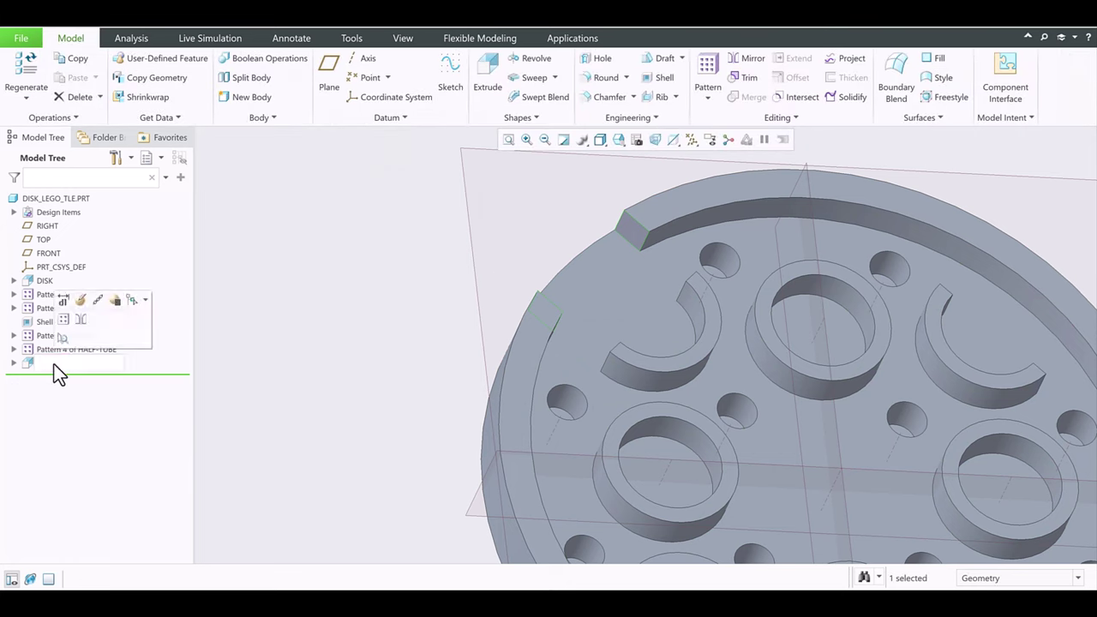
pyautogui.write('slot')
pyautogui.press('Return')
# - Create an Axis pattern of the slot around the disk's central axis with 4 members spaced 90 degrees apart
pyautogui.click(62, 322)
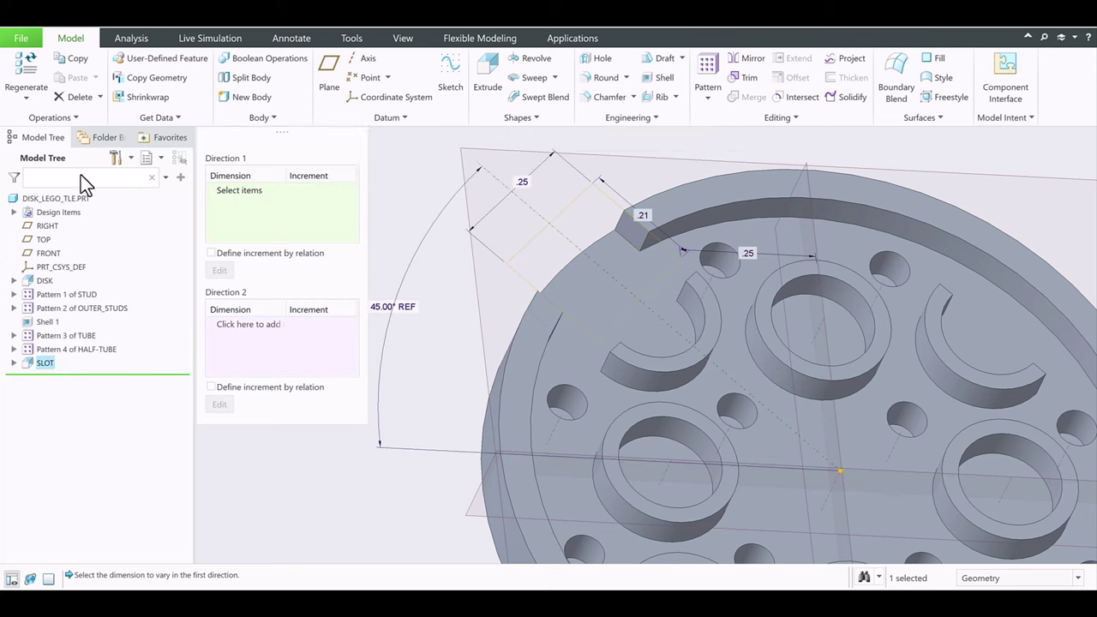
pyautogui.click(77, 108)
pyautogui.click(76, 147)
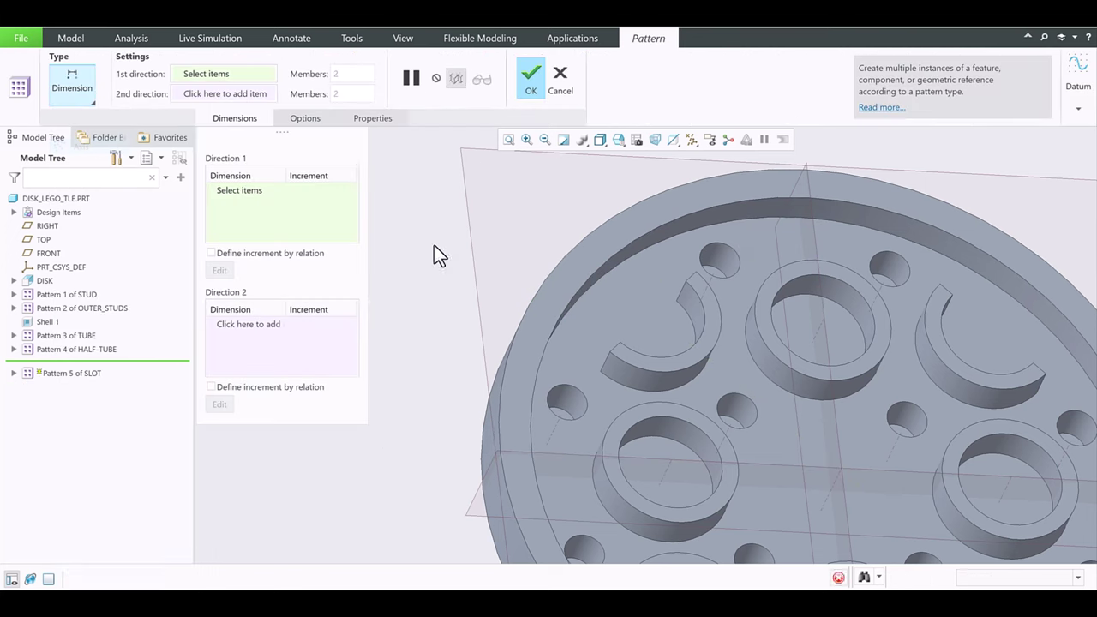
pyautogui.click(825, 501)
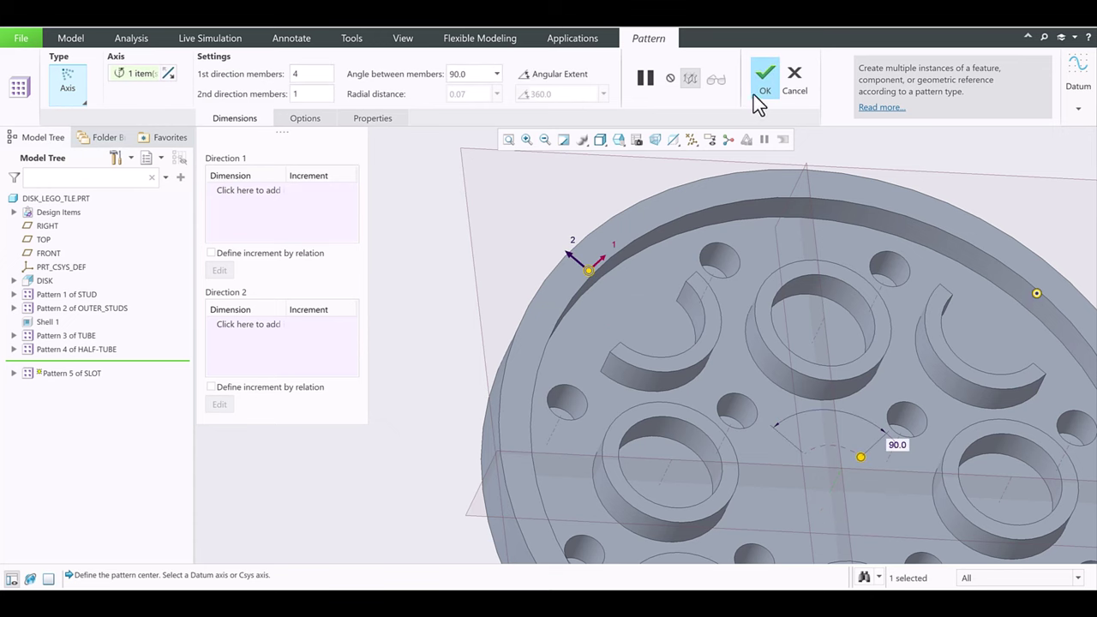
pyautogui.click(759, 86)
pyautogui.click(383, 246)
# - Examine the slotted rim, the underside and the studded top face of the disk
pyautogui.hotkey('ctrl', 'd')
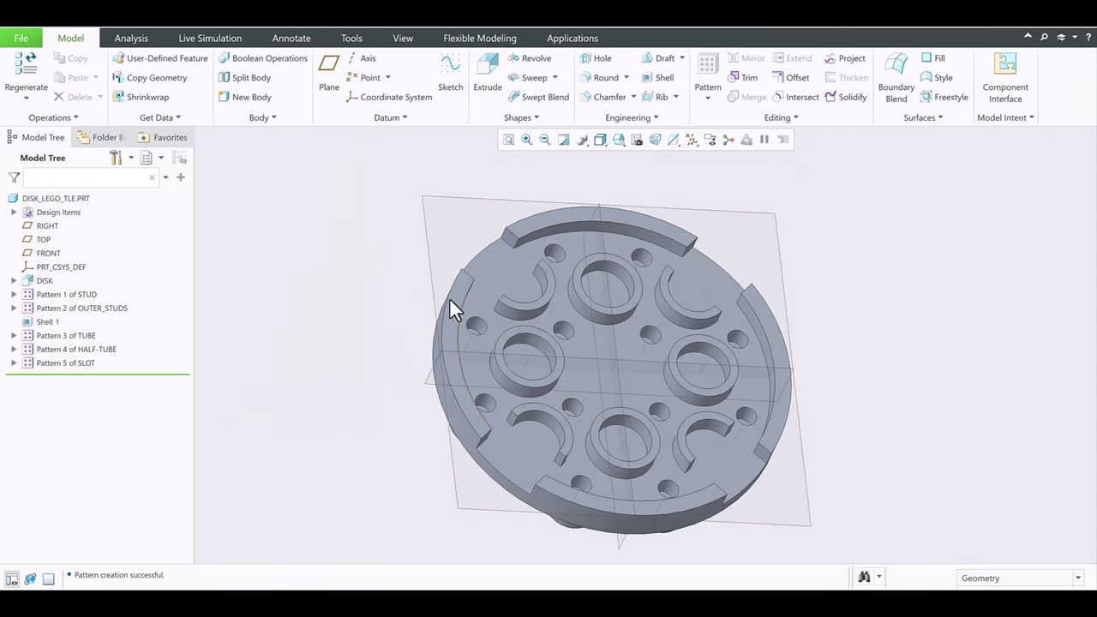
pyautogui.moveTo(449, 298)
pyautogui.mouseDown(button='middle')
pyautogui.moveTo(490, 327)
pyautogui.moveTo(458, 348)
pyautogui.moveTo(496, 374)
pyautogui.moveTo(536, 440)
pyautogui.moveTo(532, 366)
pyautogui.moveTo(560, 399)
pyautogui.mouseUp(button='middle')
pyautogui.scroll(3, 505, 345)
pyautogui.scroll(-3, 509, 345)
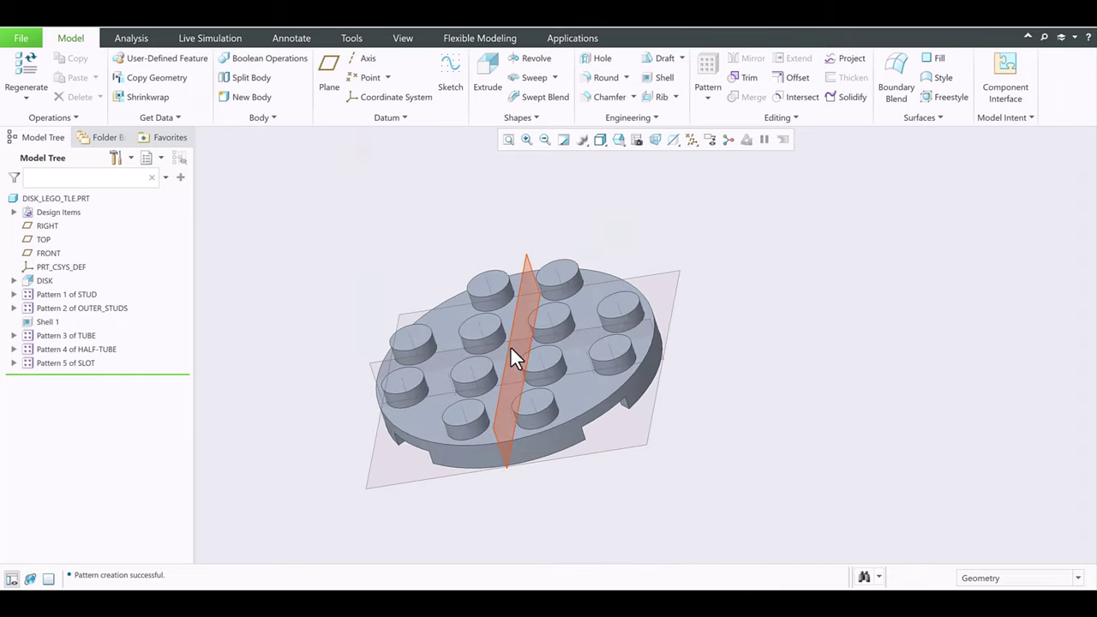
pyautogui.scroll(-3, 511, 350)
pyautogui.moveTo(514, 353); pyautogui.dragTo(528, 382, button='middle')
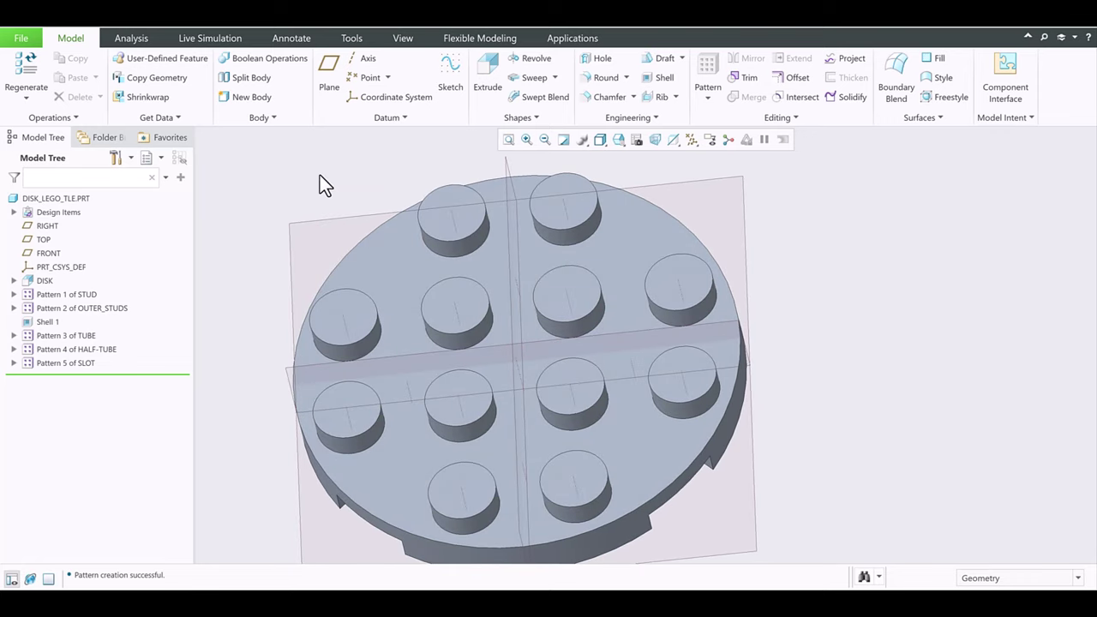
pyautogui.hotkey('ctrl', 'd')
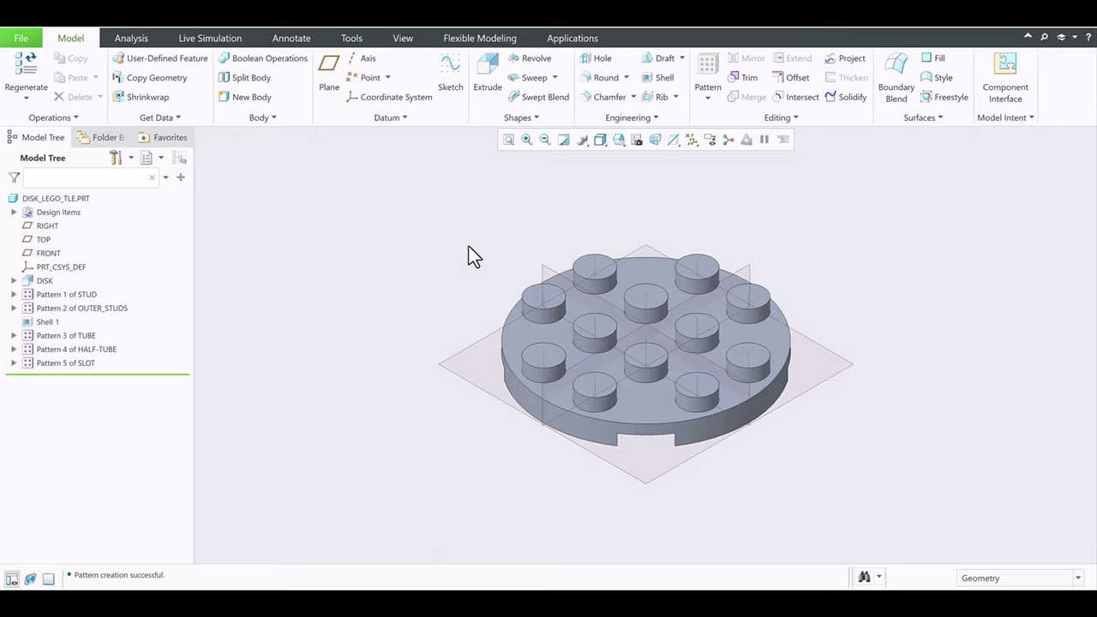
pyautogui.click(622, 141)
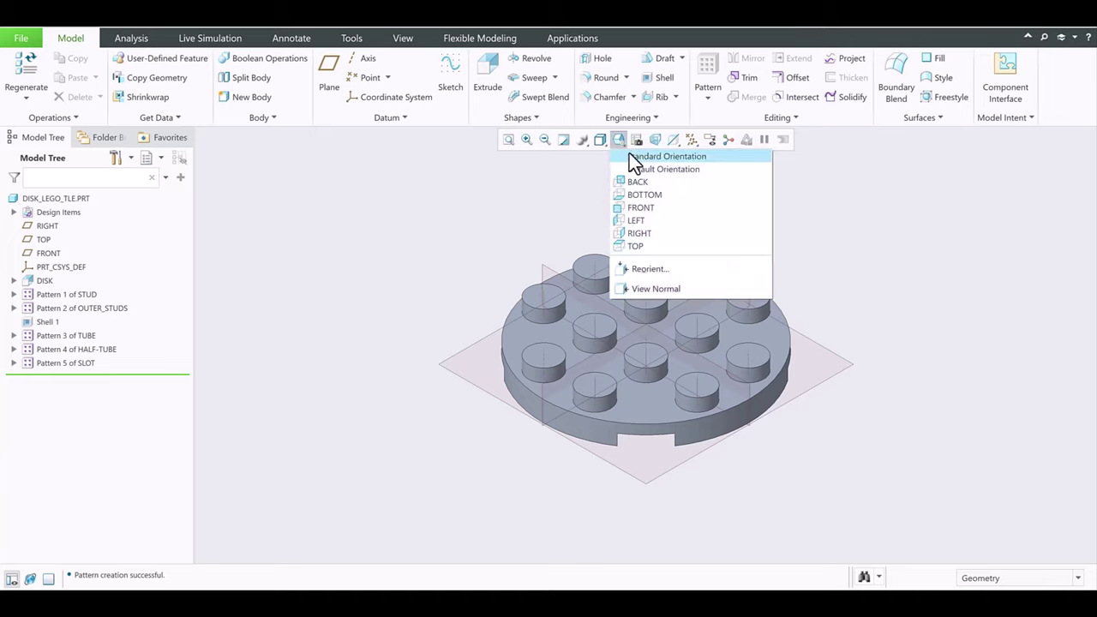
pyautogui.click(499, 186)
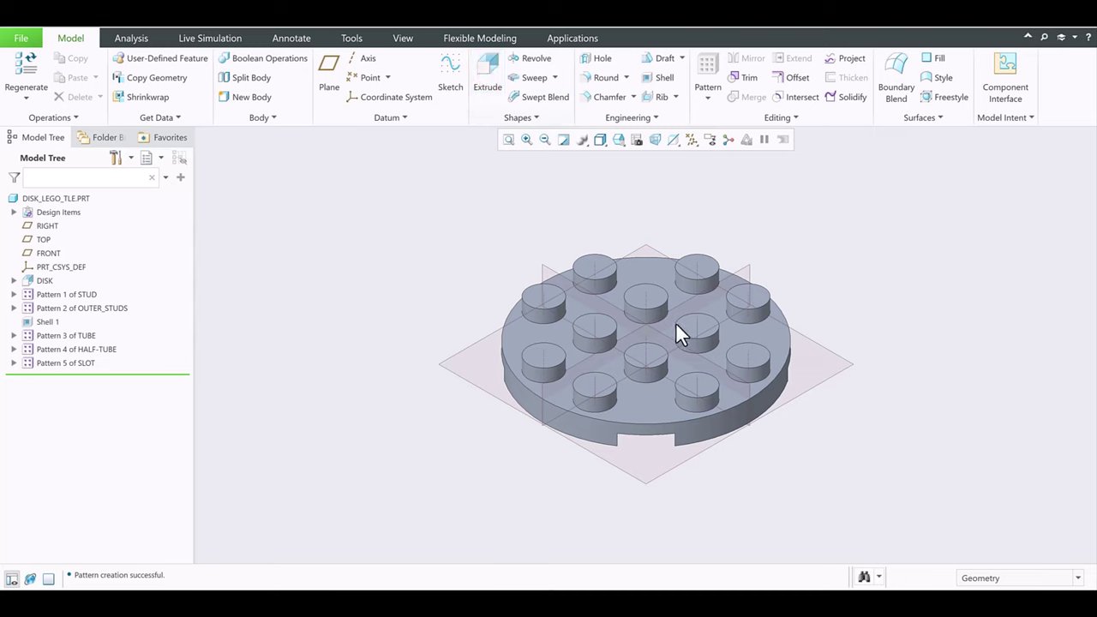
# - Start an extrusion with its sketch on the disk's studded top face and orient the sketch plane parallel to the screen
pyautogui.click(488, 85)
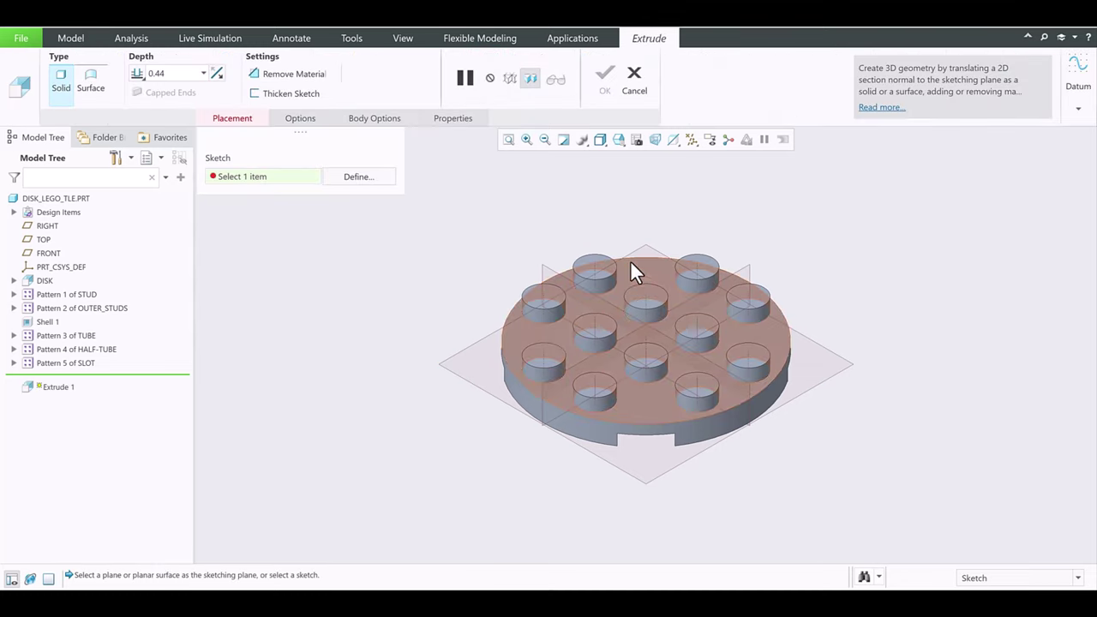
pyautogui.click(647, 275)
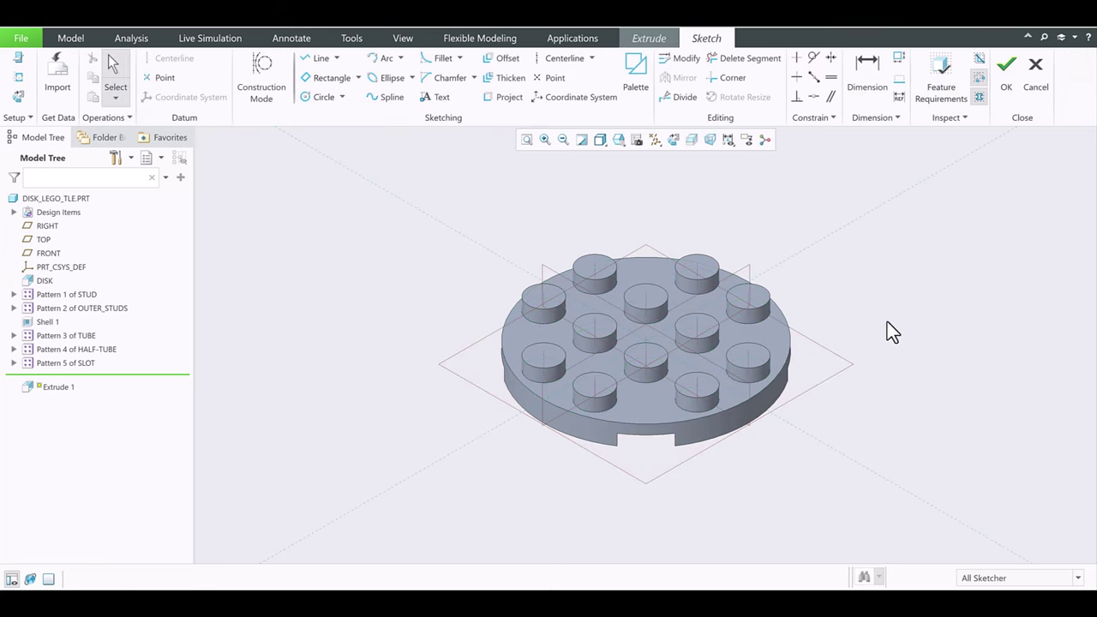
pyautogui.click(674, 140)
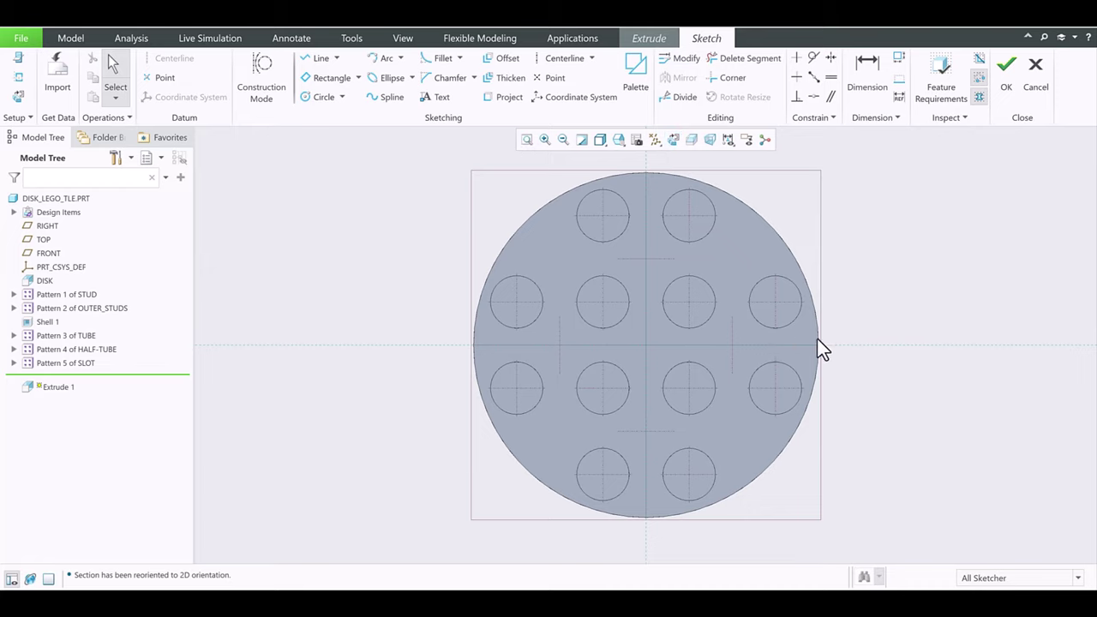
pyautogui.hotkey('ctrl', 'd')
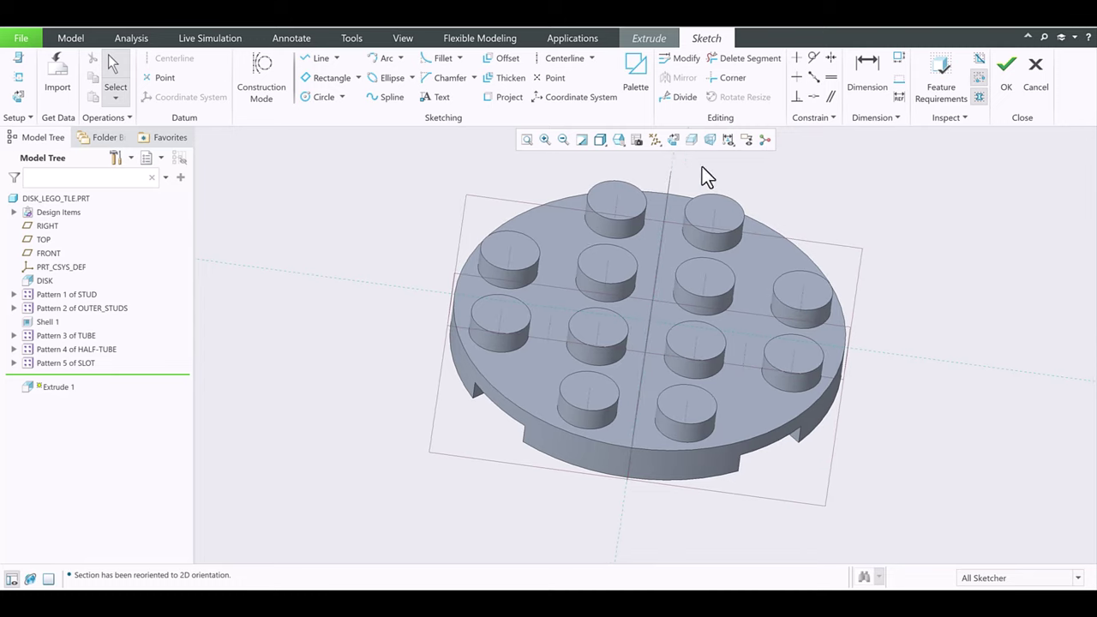
pyautogui.click(674, 141)
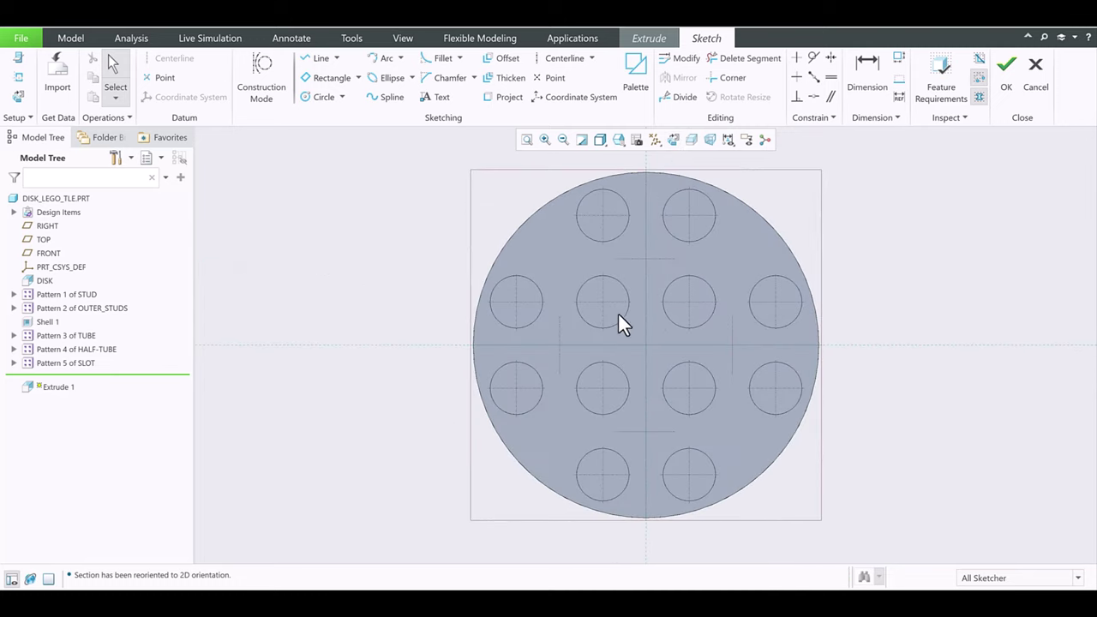
# - Sketch a circle at the disk's center, set its diameter to 0.19 and accept the sketch
pyautogui.click(322, 97)
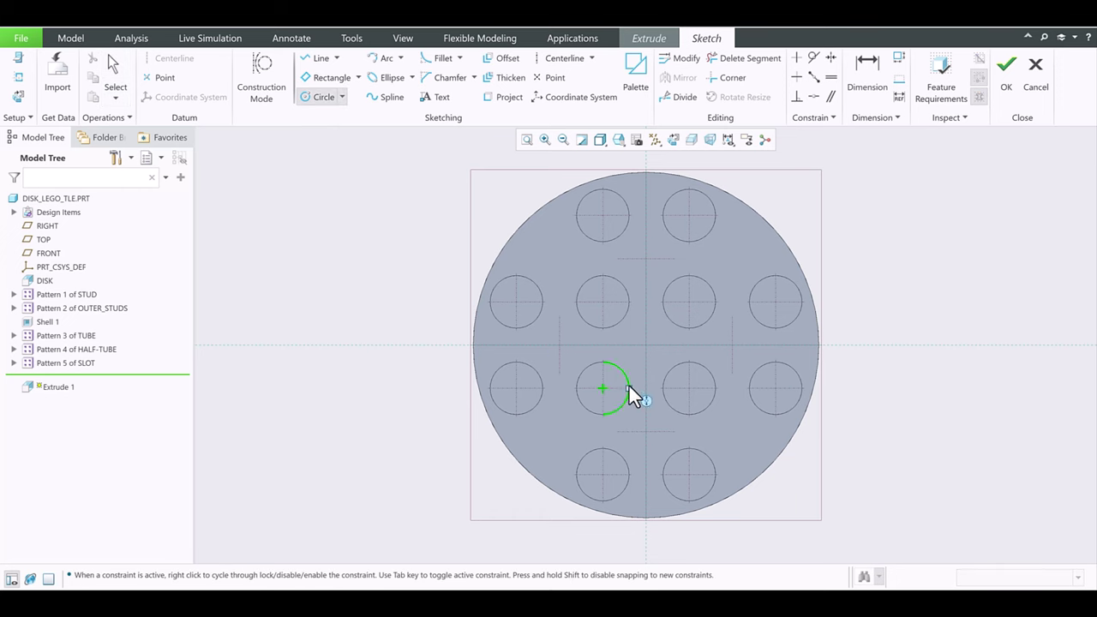
pyautogui.scroll(3, 641, 352)
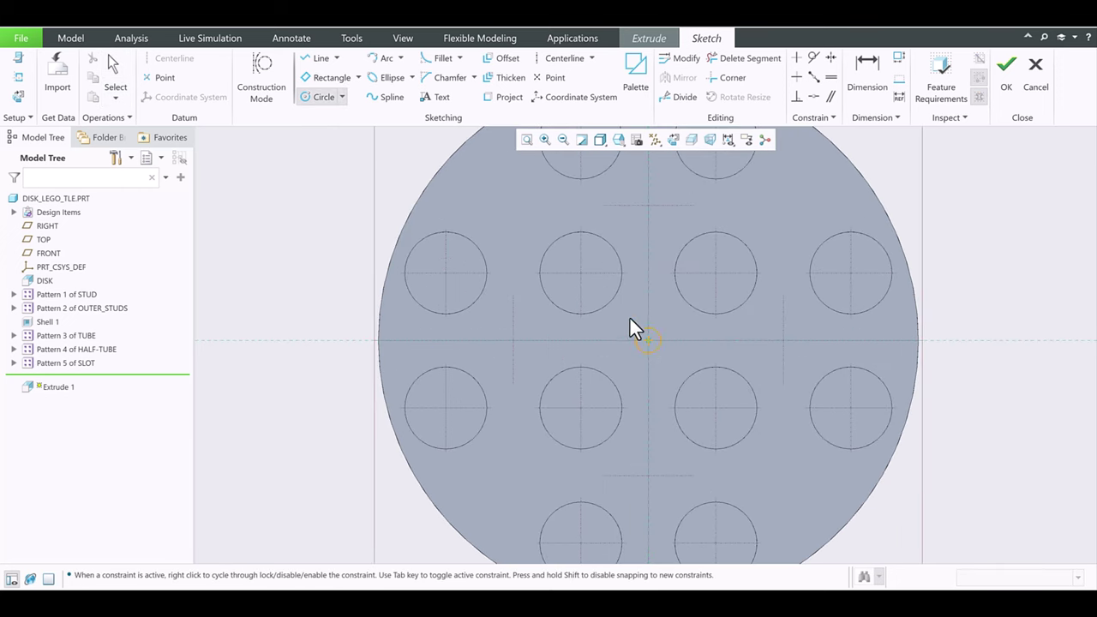
pyautogui.click(627, 315)
pyautogui.click(642, 308)
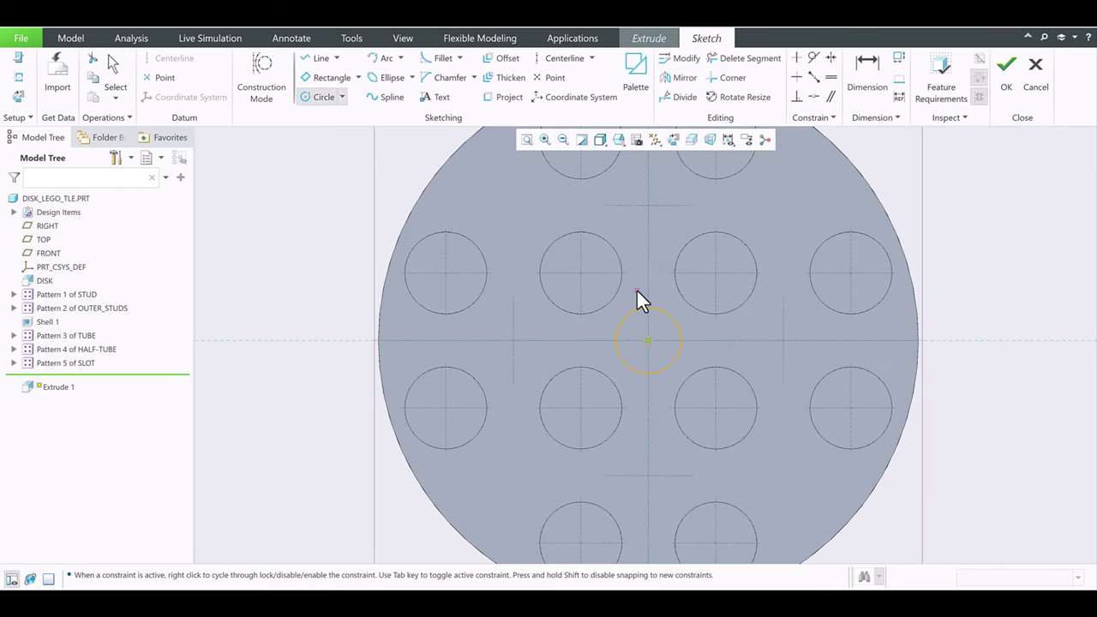
pyautogui.middleClick(636, 288)
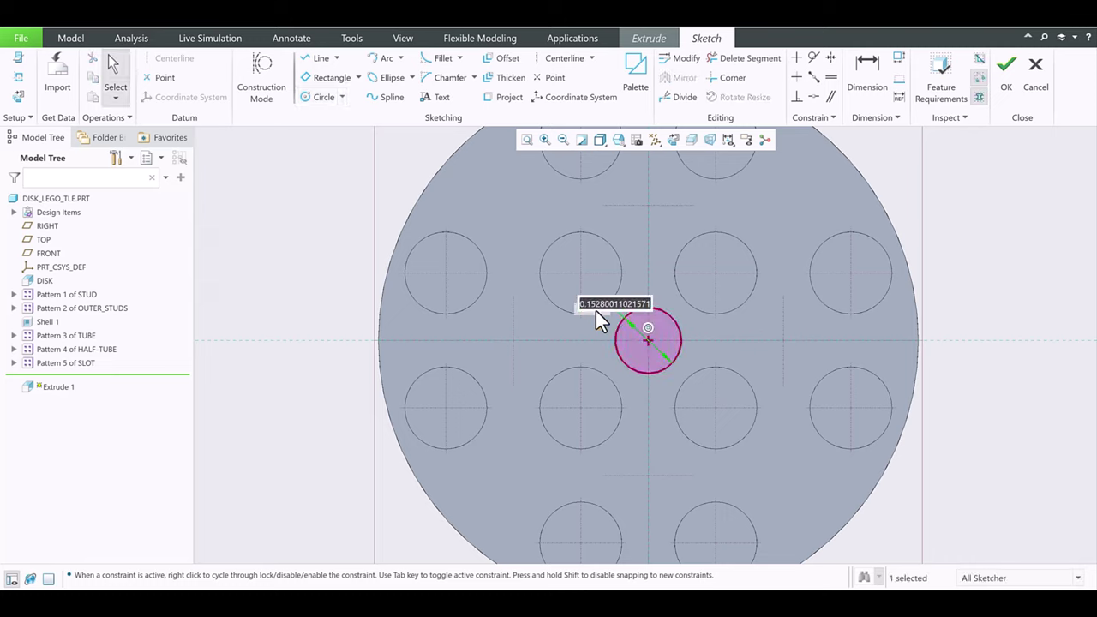
pyautogui.write('0.19')
pyautogui.press('Return')
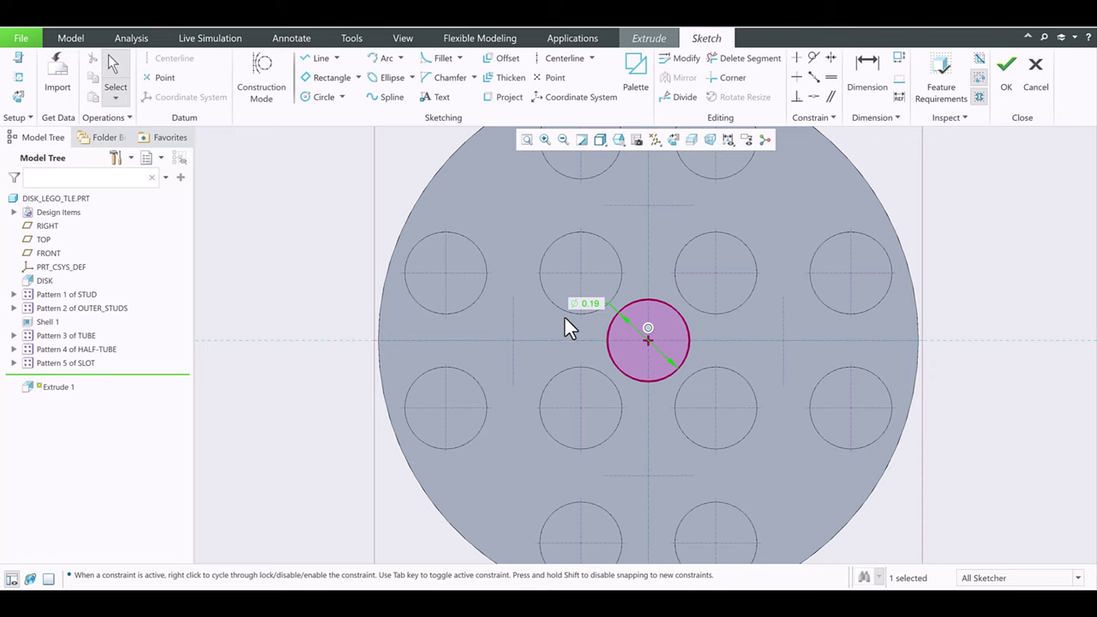
pyautogui.click(943, 206)
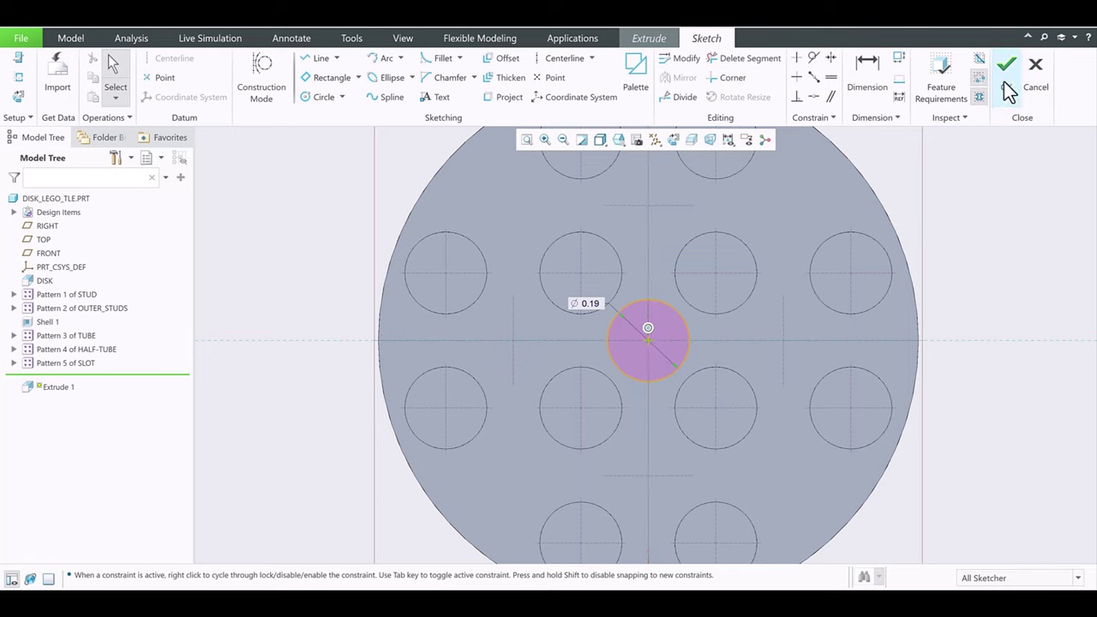
pyautogui.click(589, 307)
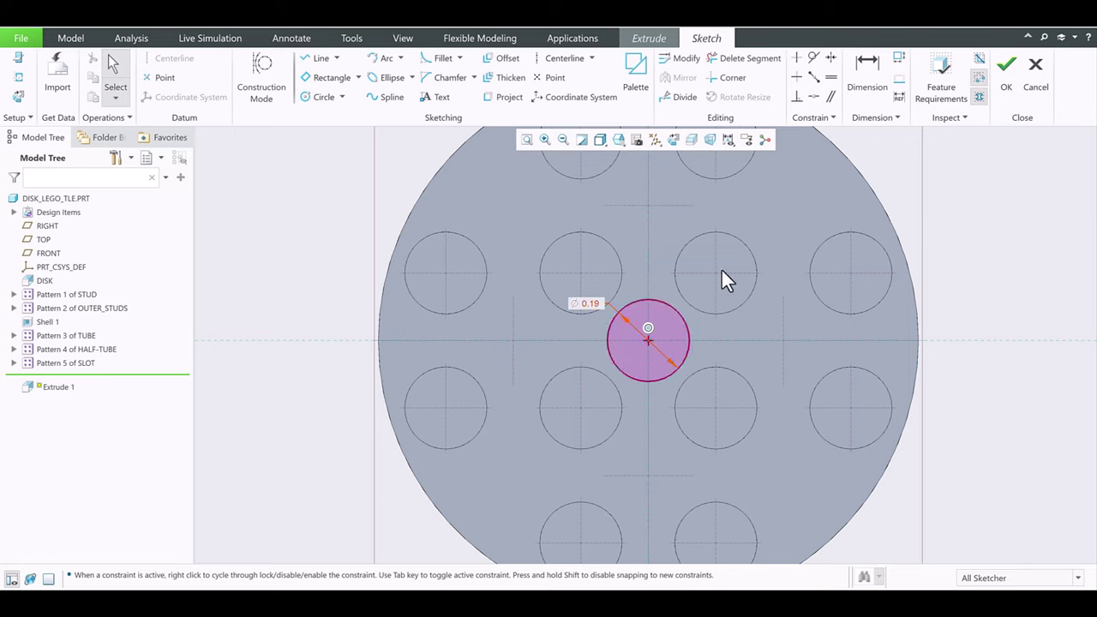
pyautogui.click(1006, 74)
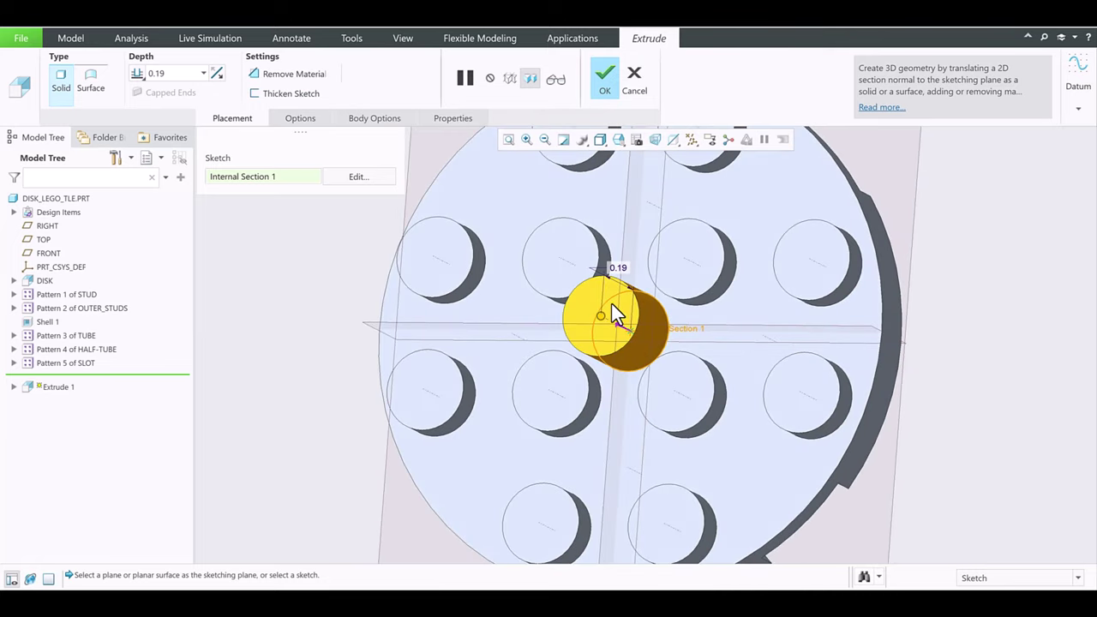
# - Switch the circle extrusion to remove material, extend it 0.38 down through the disk and accept the central hole
pyautogui.scroll(-2, 642, 339)
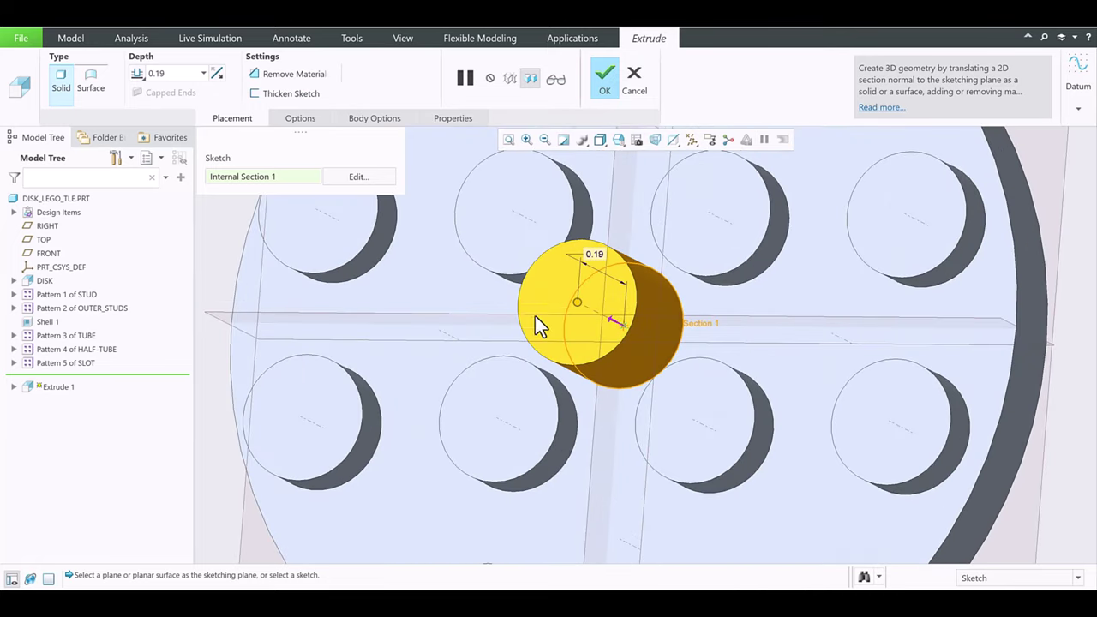
pyautogui.click(298, 75)
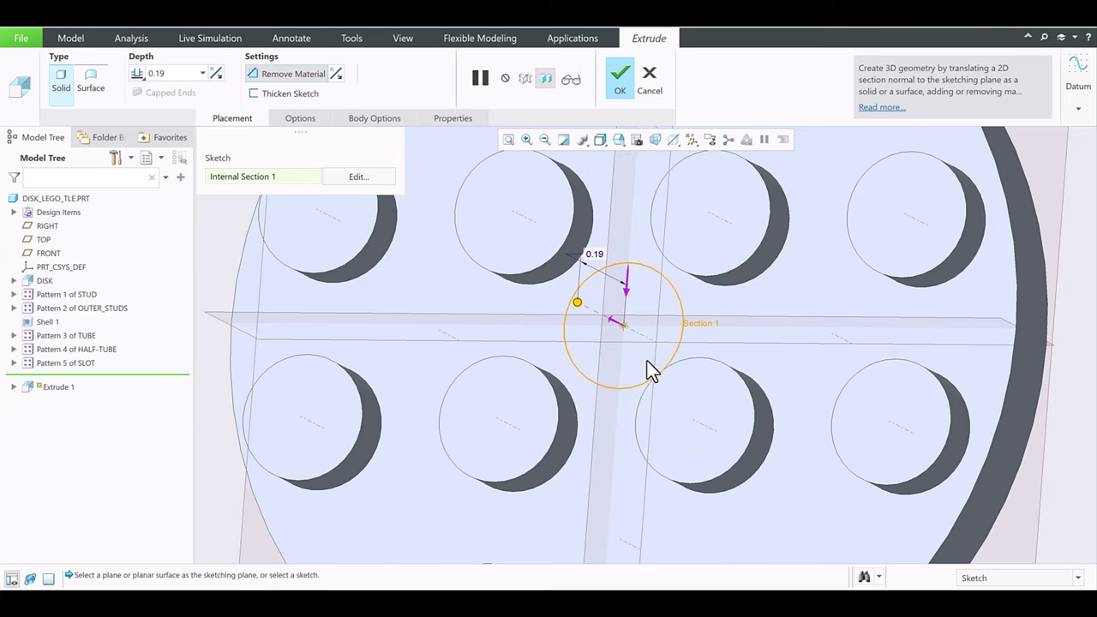
pyautogui.moveTo(651, 369)
pyautogui.mouseDown(button='middle')
pyautogui.moveTo(597, 370)
pyautogui.moveTo(624, 367)
pyautogui.moveTo(599, 358)
pyautogui.mouseUp(button='middle')
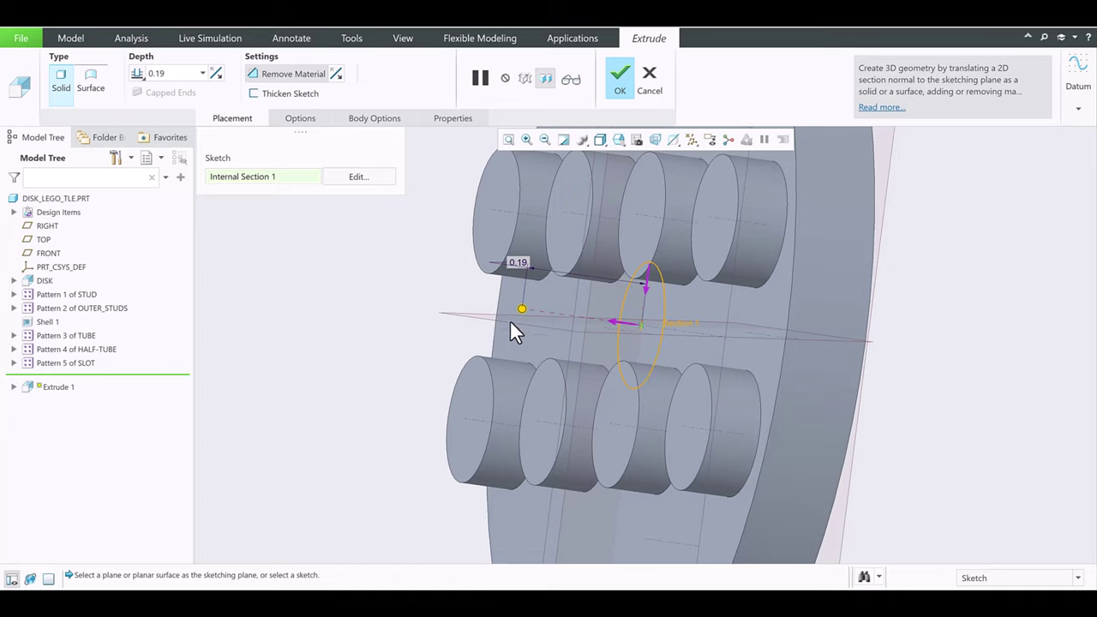
pyautogui.moveTo(522, 308); pyautogui.dragTo(885, 344)
pyautogui.moveTo(783, 367); pyautogui.dragTo(818, 377, button='middle')
pyautogui.click(629, 91)
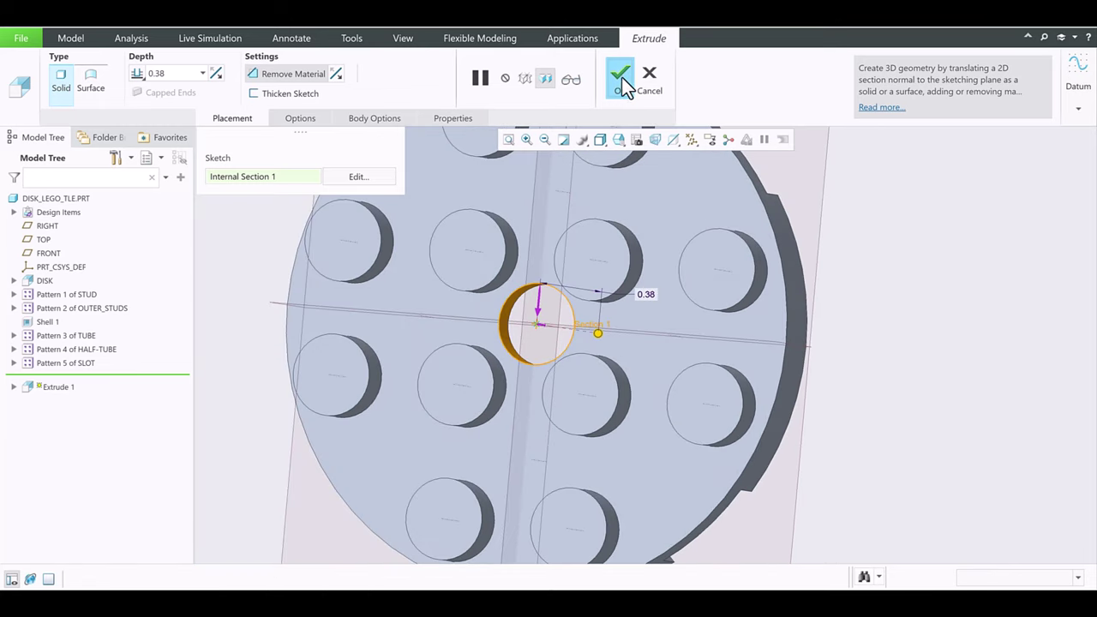
# - Start an extrusion with its sketch on the disk's recessed underside face and orient the sketch plane parallel to the screen
pyautogui.moveTo(784, 358)
pyautogui.mouseDown(button='middle')
pyautogui.moveTo(657, 384)
pyautogui.moveTo(553, 365)
pyautogui.moveTo(480, 304)
pyautogui.moveTo(480, 287)
pyautogui.moveTo(549, 286)
pyautogui.mouseUp(button='middle')
pyautogui.scroll(-3, 553, 278)
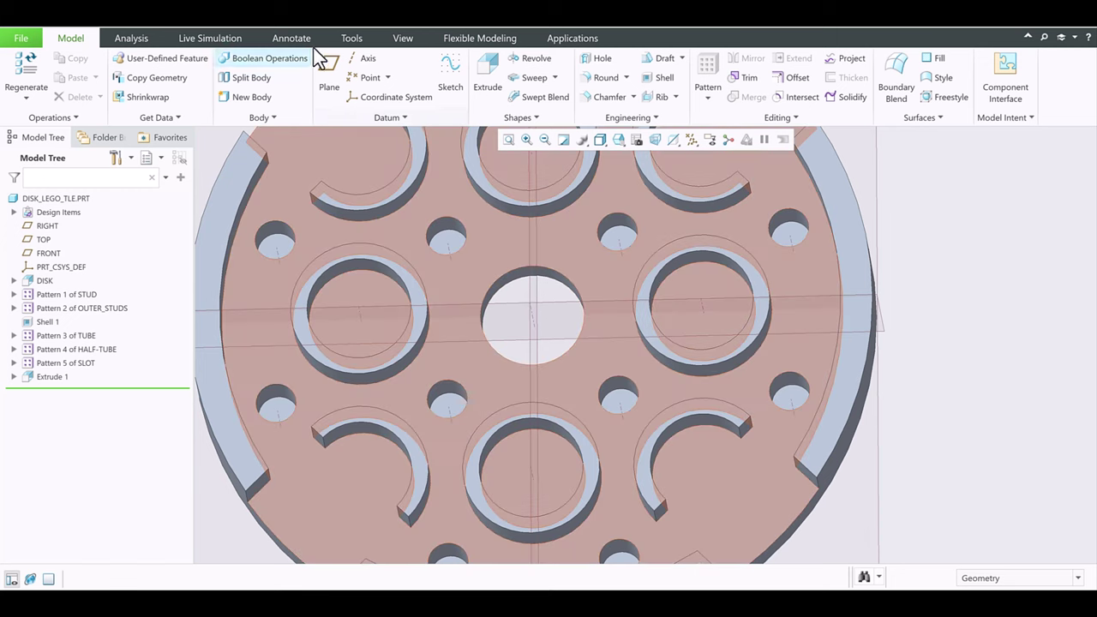
pyautogui.click(495, 67)
pyautogui.click(506, 241)
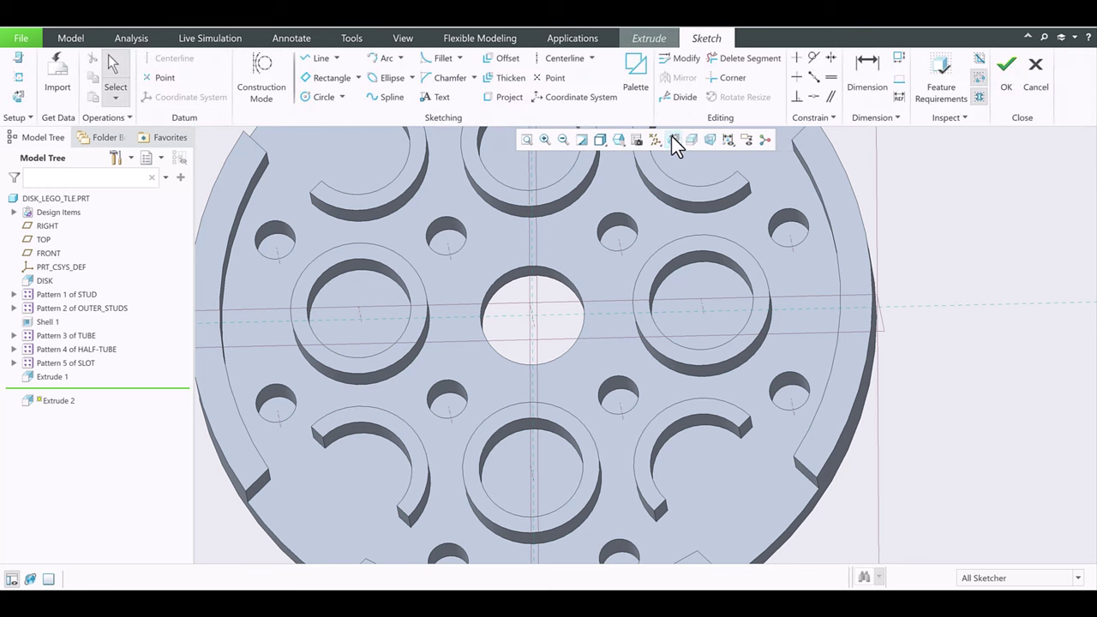
pyautogui.click(673, 139)
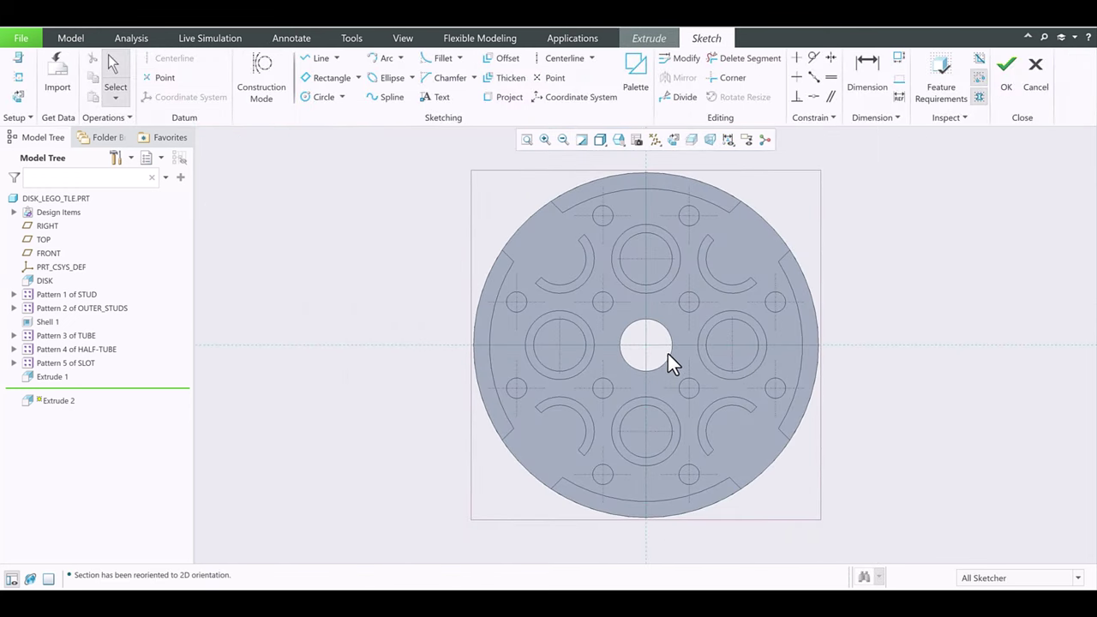
# - Sketch a circle centered on the disk that coincides with the edge of the central hole
pyautogui.scroll(5, 669, 353)
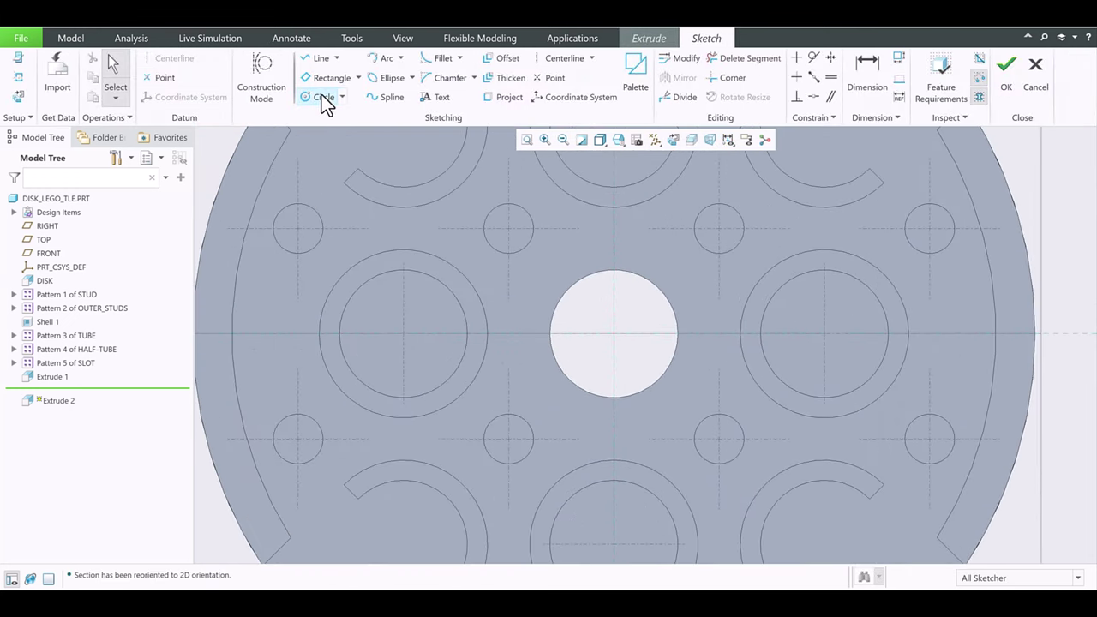
pyautogui.click(321, 96)
pyautogui.click(614, 333)
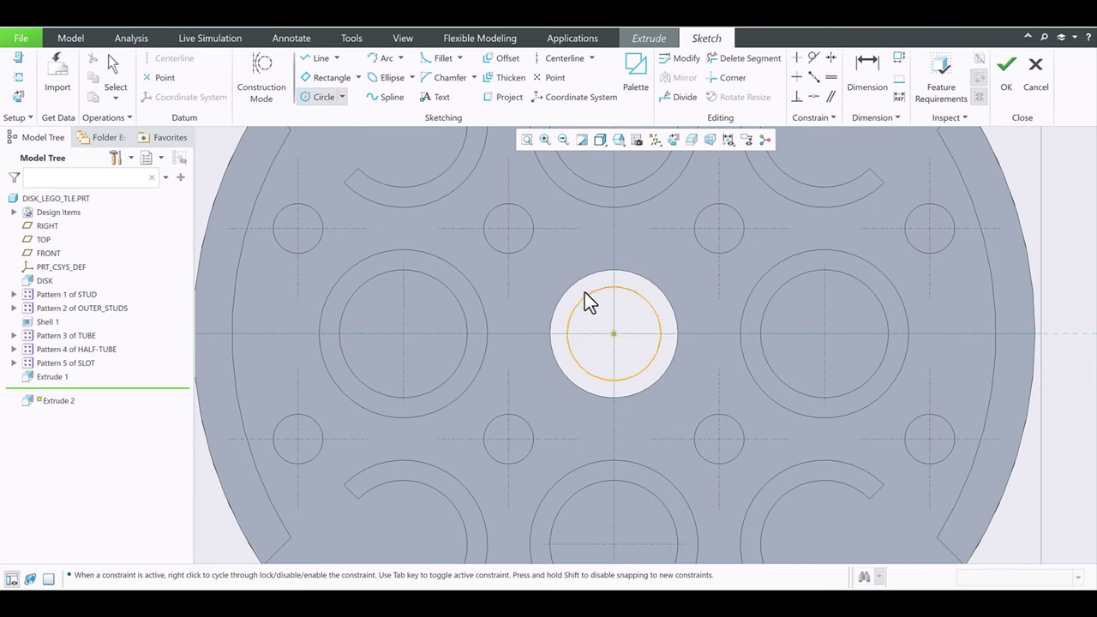
pyautogui.click(581, 279)
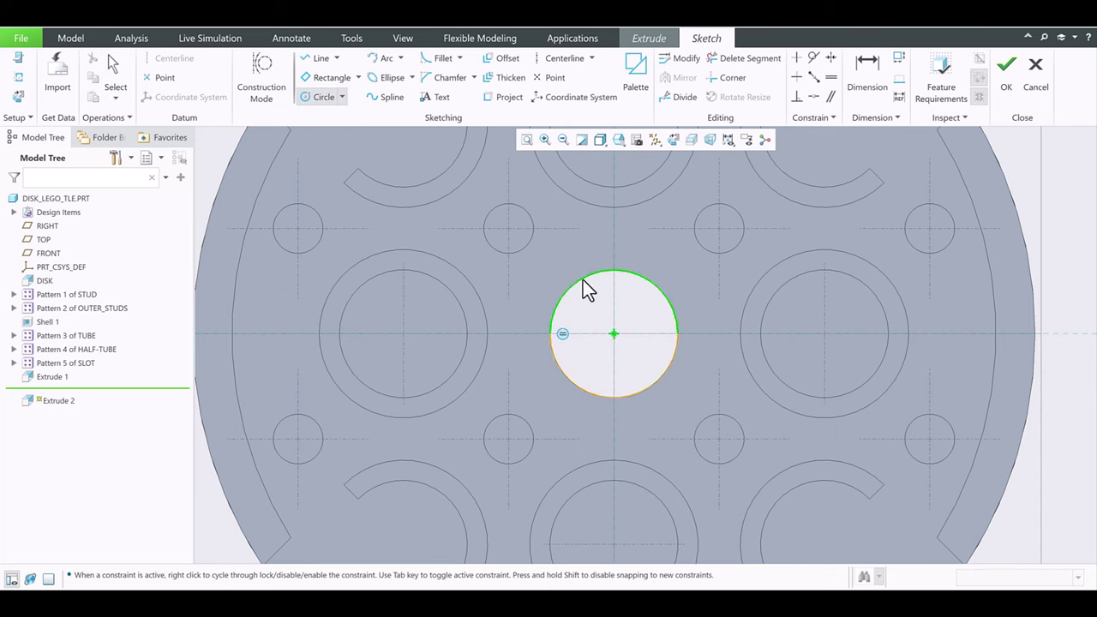
pyautogui.middleClick(583, 280)
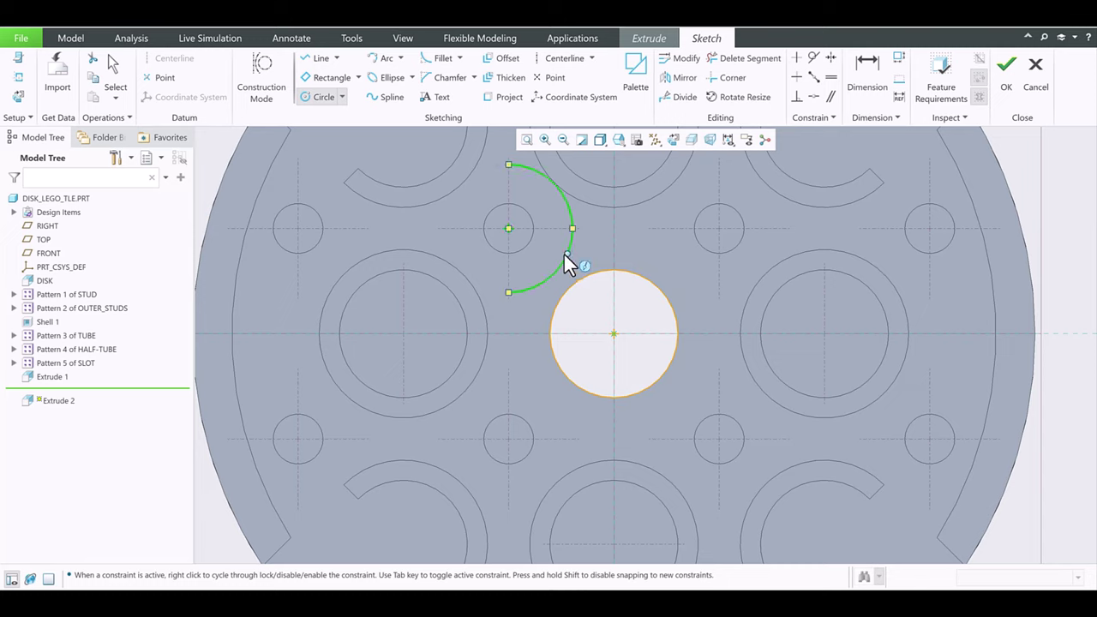
# - Sketch a larger concentric circle around the central hole, set its diameter to 0.25 and accept the sketch
pyautogui.click(613, 332)
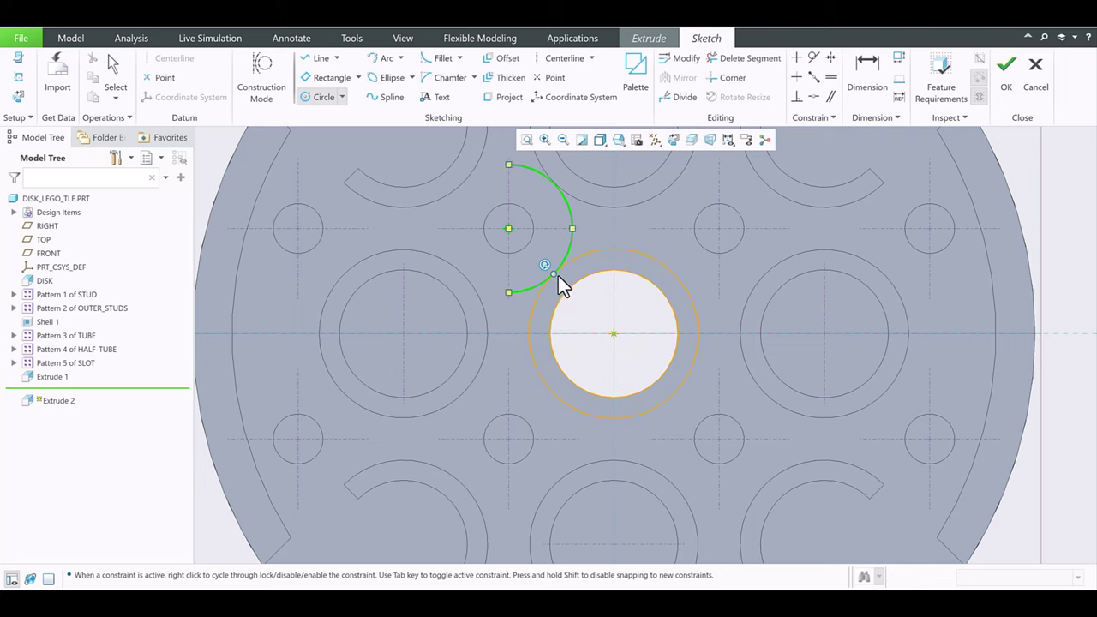
pyautogui.click(563, 277)
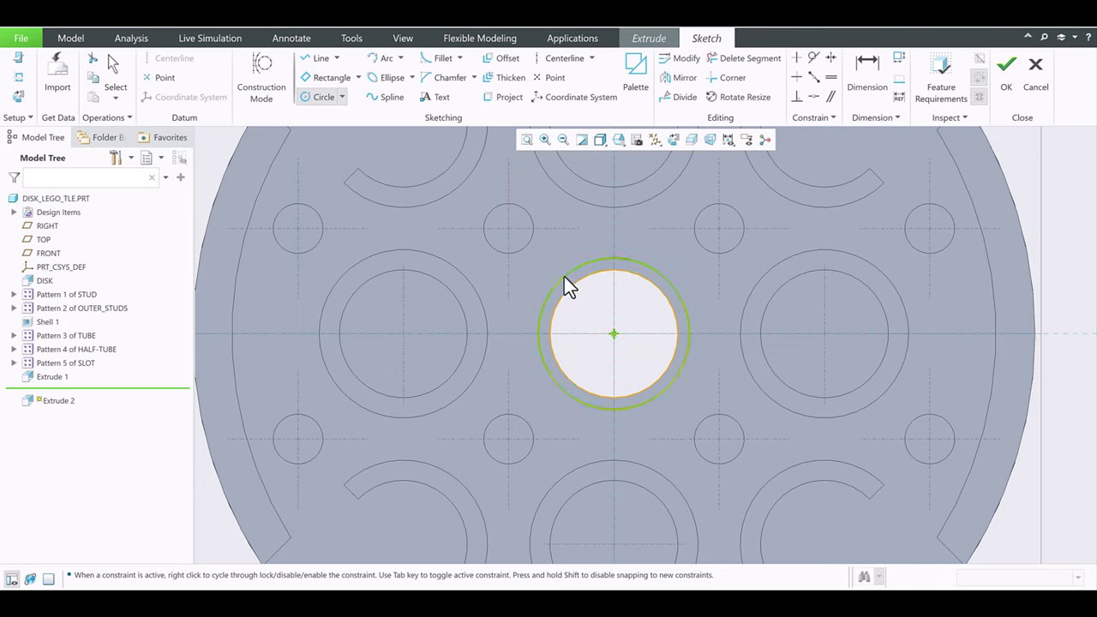
pyautogui.middleClick(590, 234)
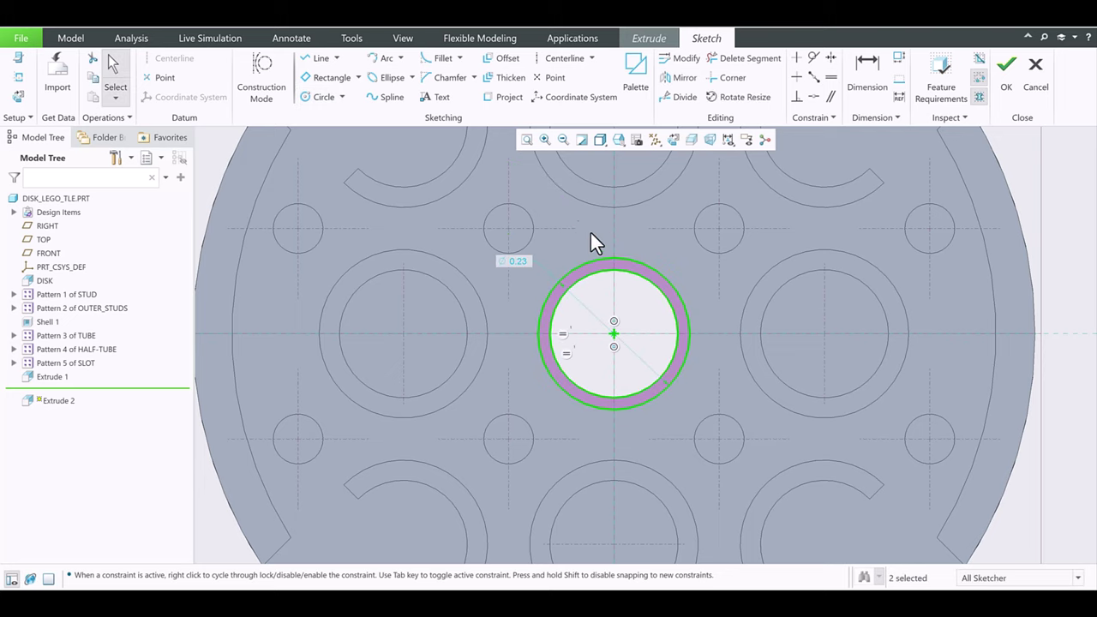
pyautogui.doubleClick(522, 261)
pyautogui.write('0.25')
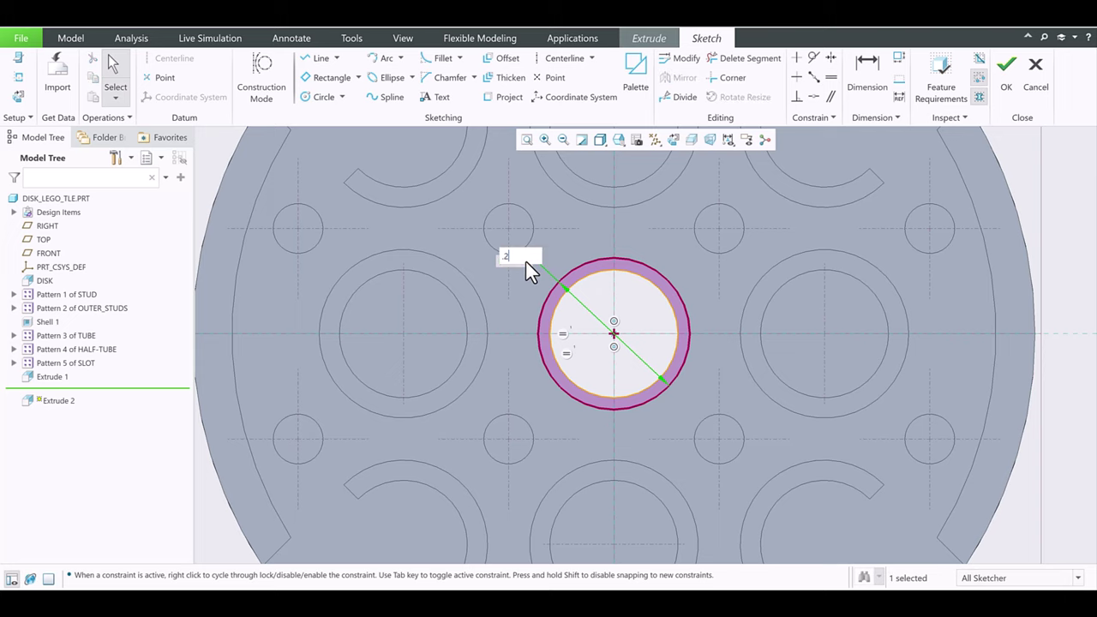
pyautogui.press('Return')
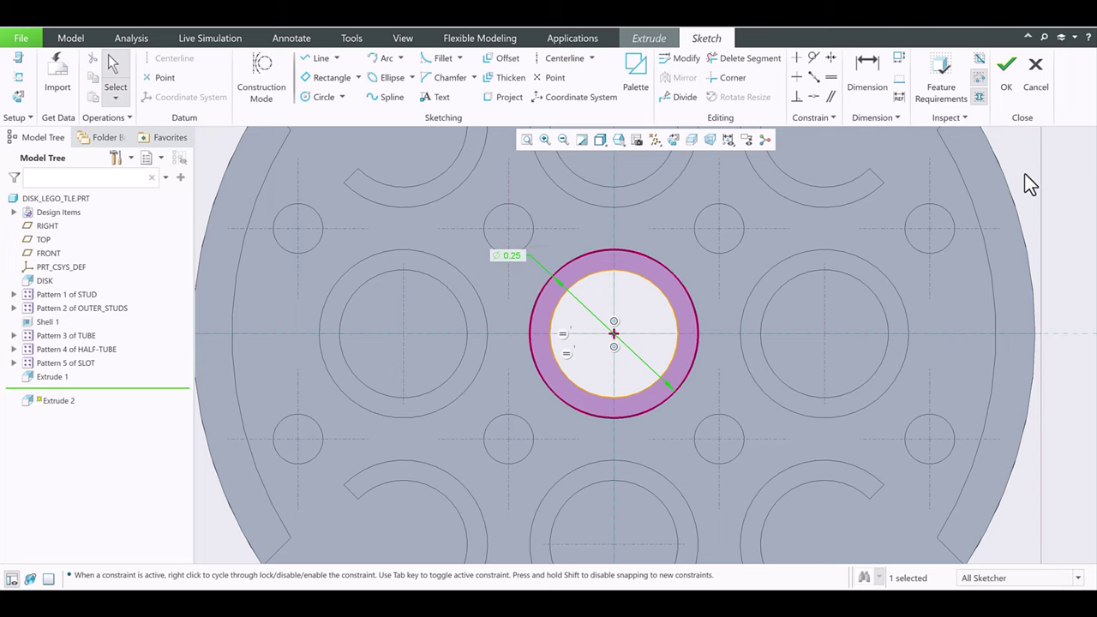
pyautogui.scroll(-3, 592, 350)
pyautogui.moveTo(575, 350)
pyautogui.mouseDown(button='middle')
pyautogui.moveTo(559, 342)
pyautogui.moveTo(618, 319)
pyautogui.moveTo(604, 332)
pyautogui.mouseUp(button='middle')
pyautogui.scroll(2, 598, 341)
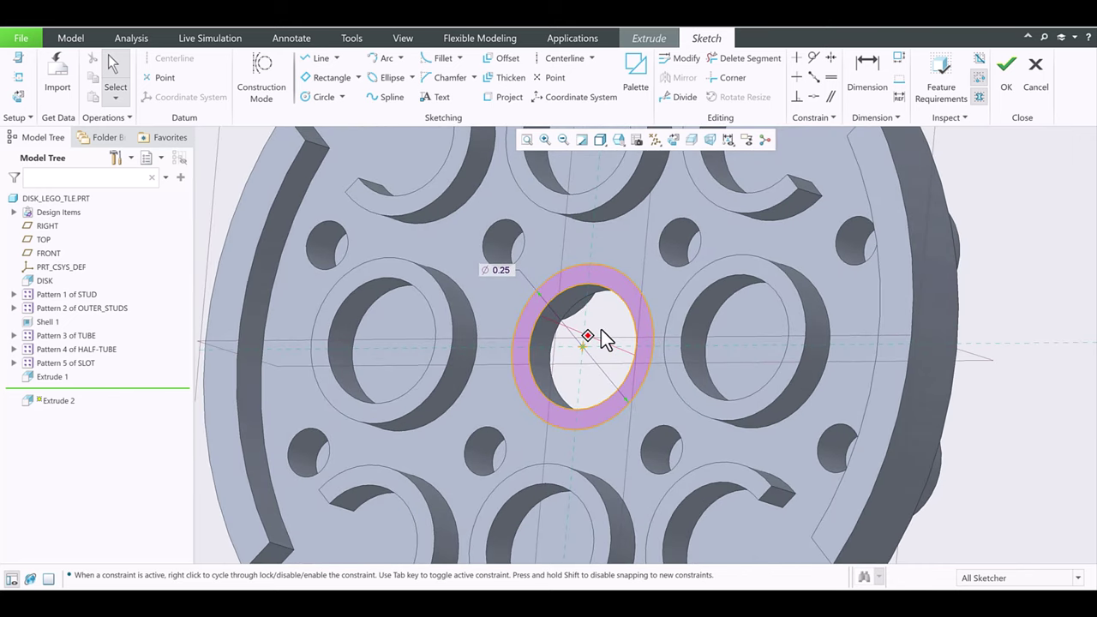
pyautogui.click(1007, 86)
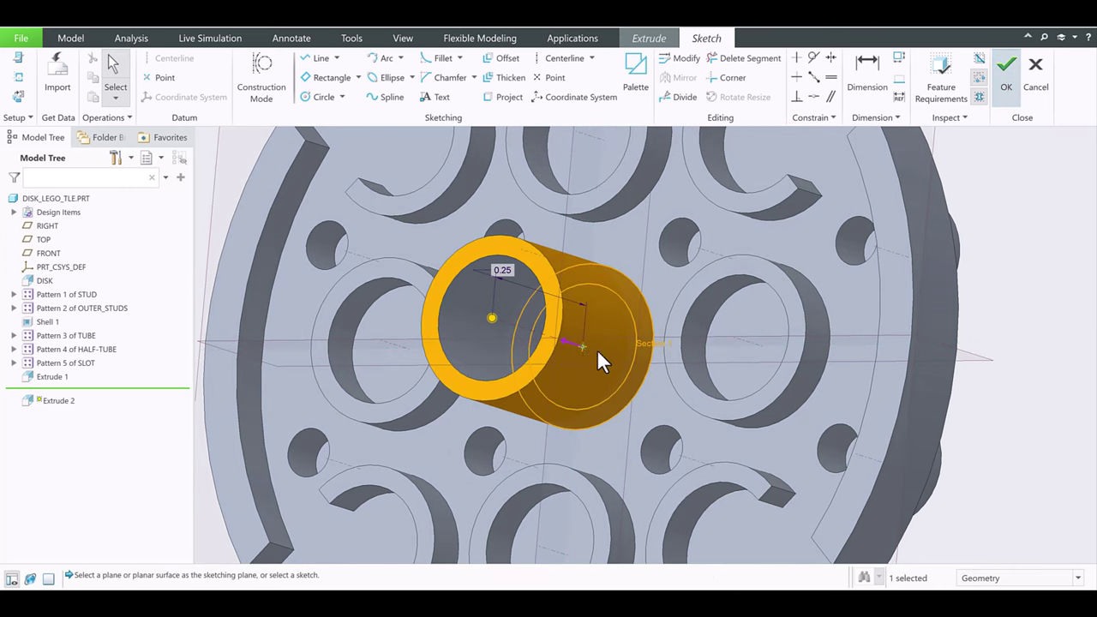
# - Extrude the ring up to the end face of the disk's rim as depth reference and accept the central tube
pyautogui.scroll(-2, 527, 316)
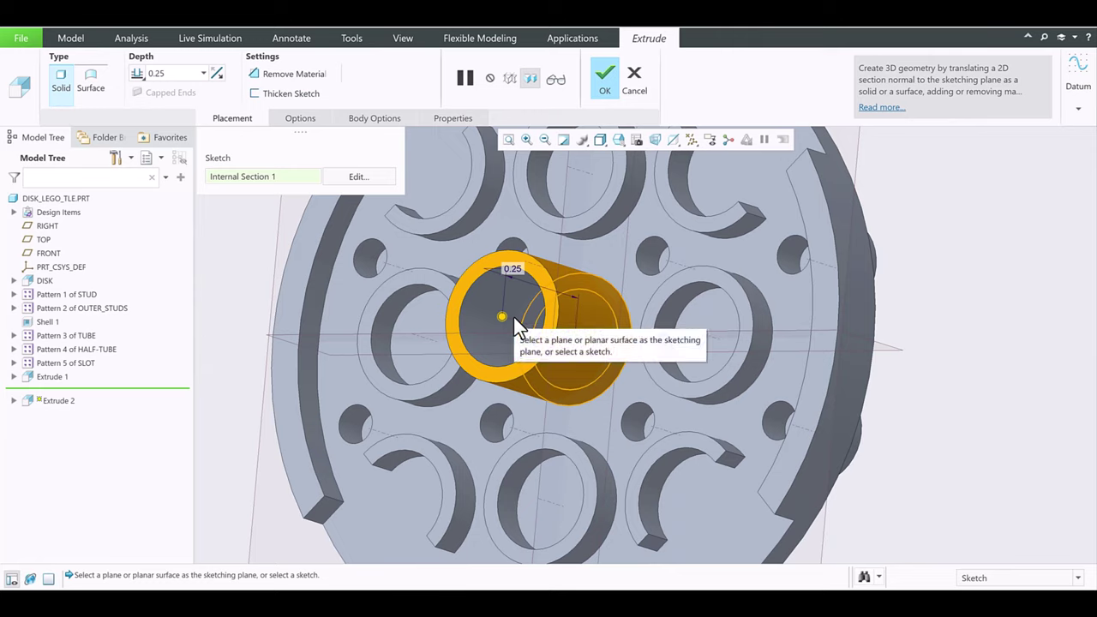
pyautogui.click(142, 79)
pyautogui.click(160, 166)
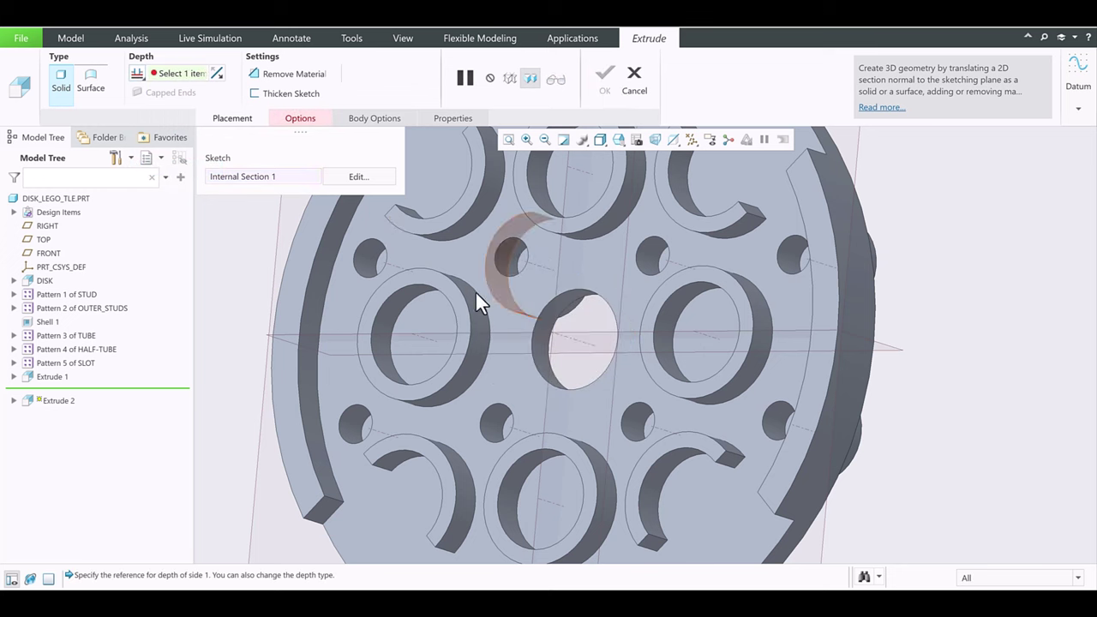
pyautogui.click(310, 256)
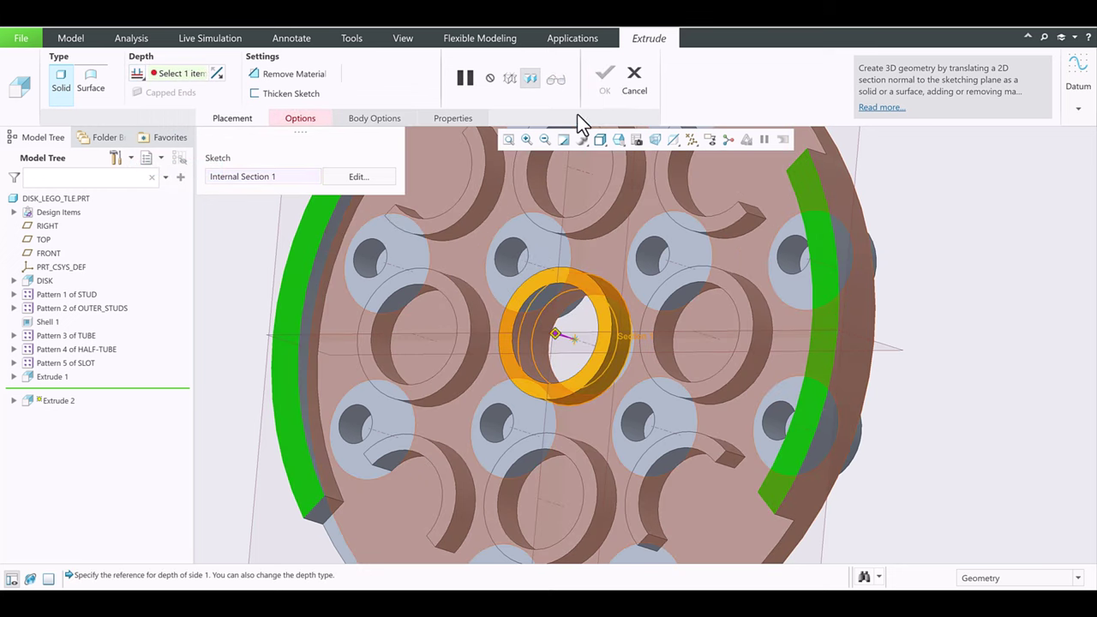
pyautogui.click(604, 76)
pyautogui.click(953, 308)
# - Start an extrusion with its sketch on the end face of the central tube and orient the sketch plane parallel to the screen
pyautogui.moveTo(952, 309); pyautogui.dragTo(693, 328, button='middle')
pyautogui.scroll(5, 560, 303)
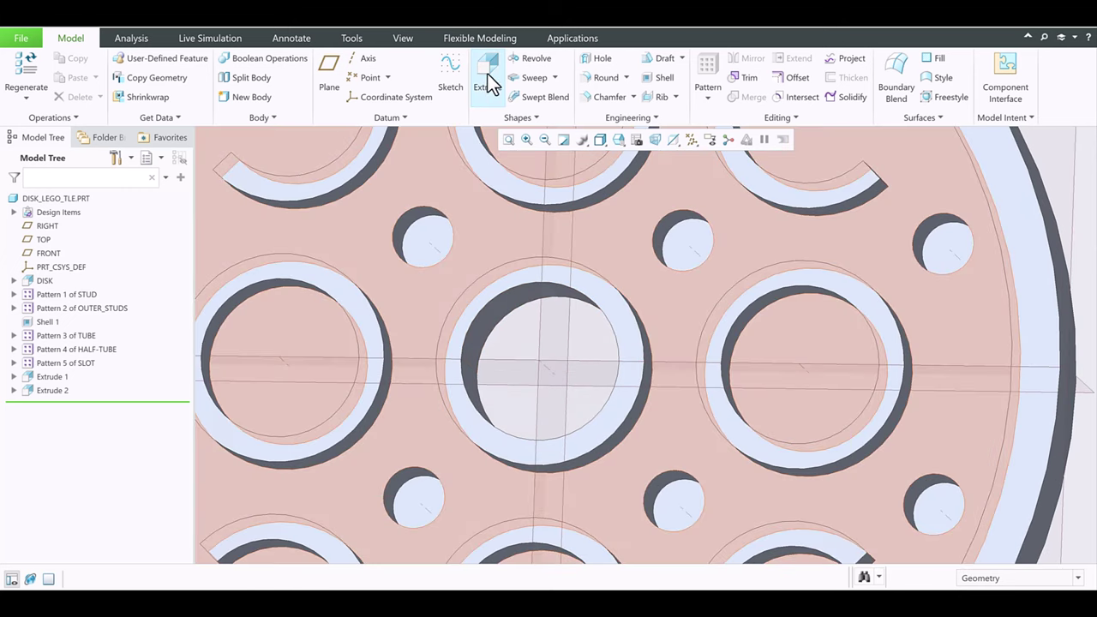
pyautogui.click(487, 83)
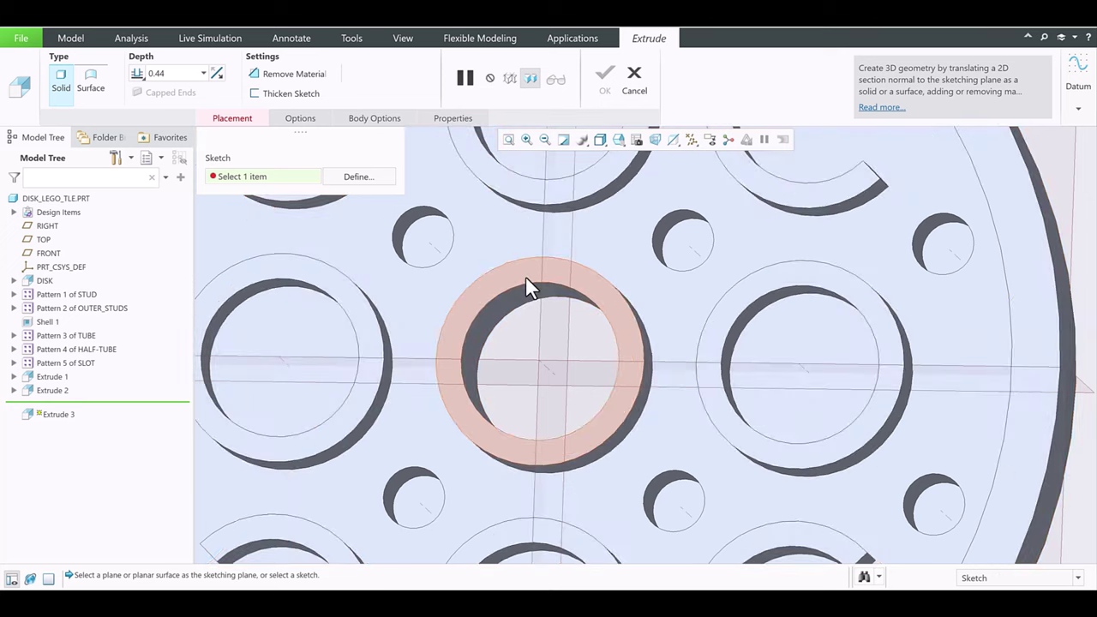
pyautogui.click(525, 274)
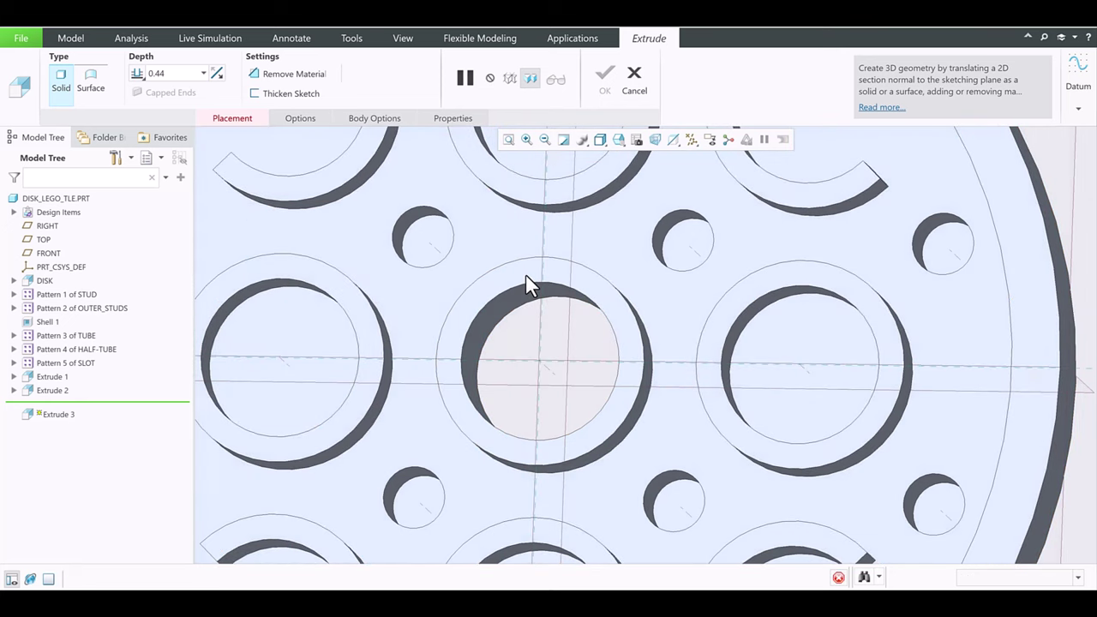
pyautogui.click(675, 140)
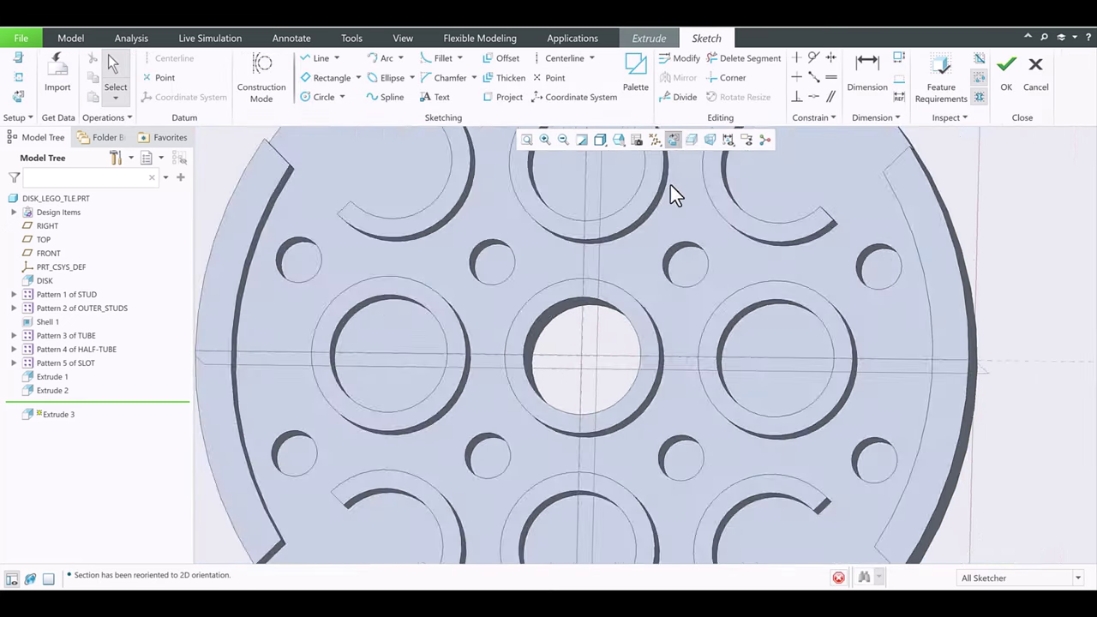
pyautogui.scroll(-5, 673, 335)
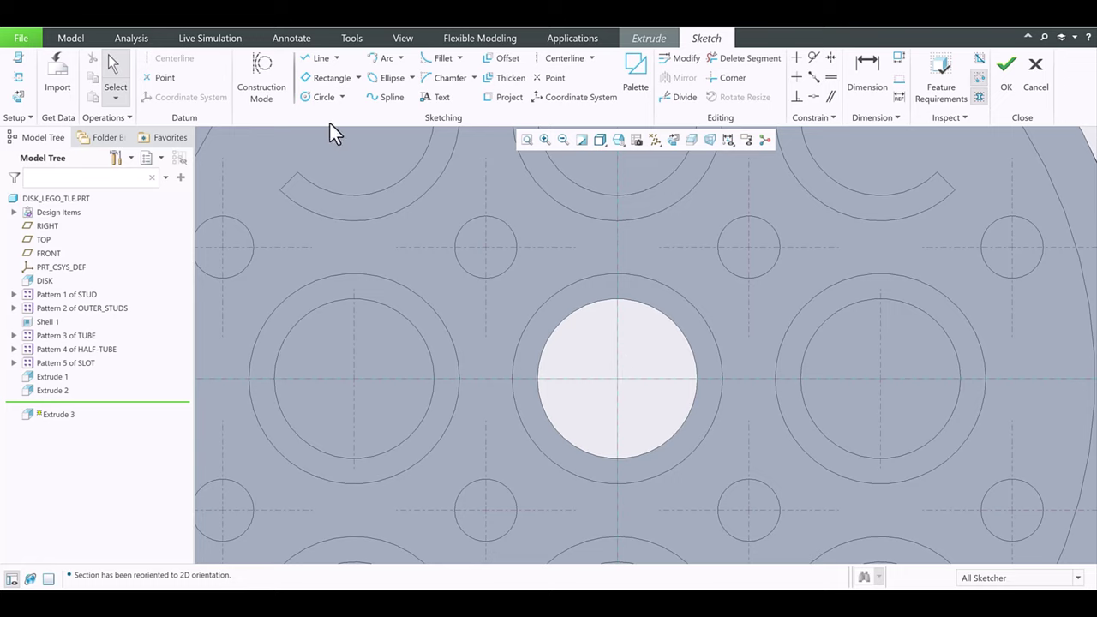
# - Sketch a center rectangle about 0.04 wide and 0.06 high on the vertical axis, across the central tube's upper wall
pyautogui.click(357, 77)
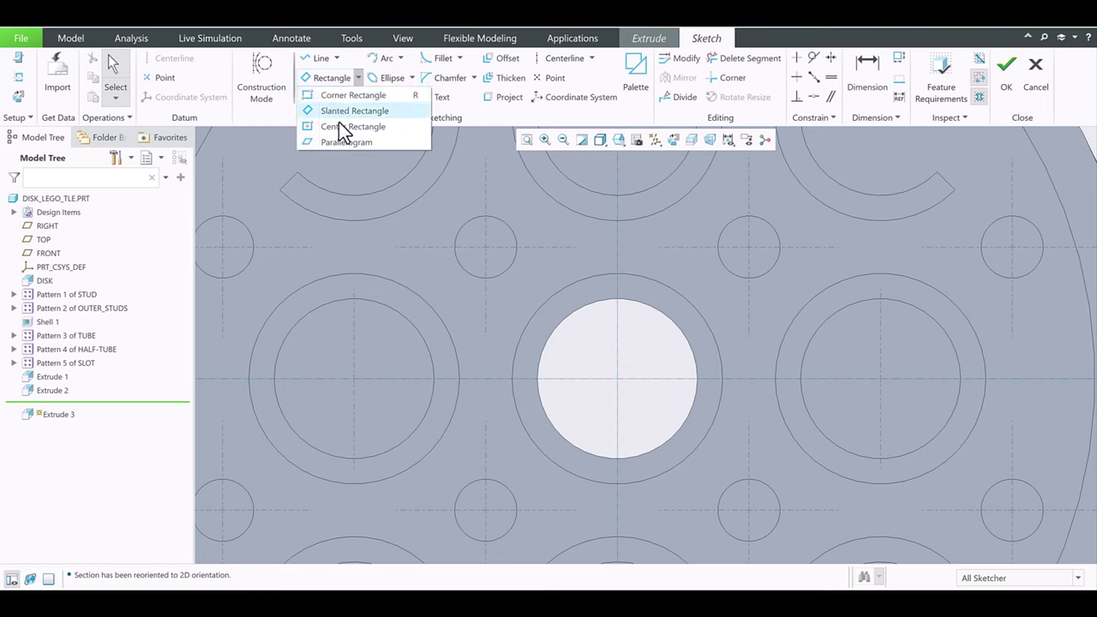
pyautogui.click(339, 128)
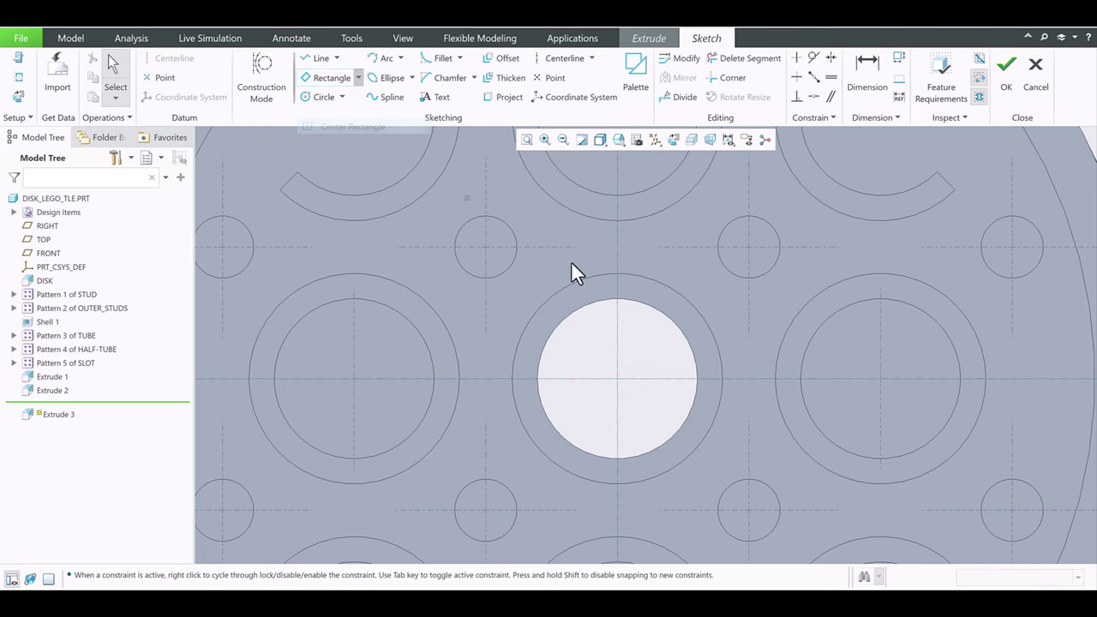
pyautogui.middleClick(618, 287)
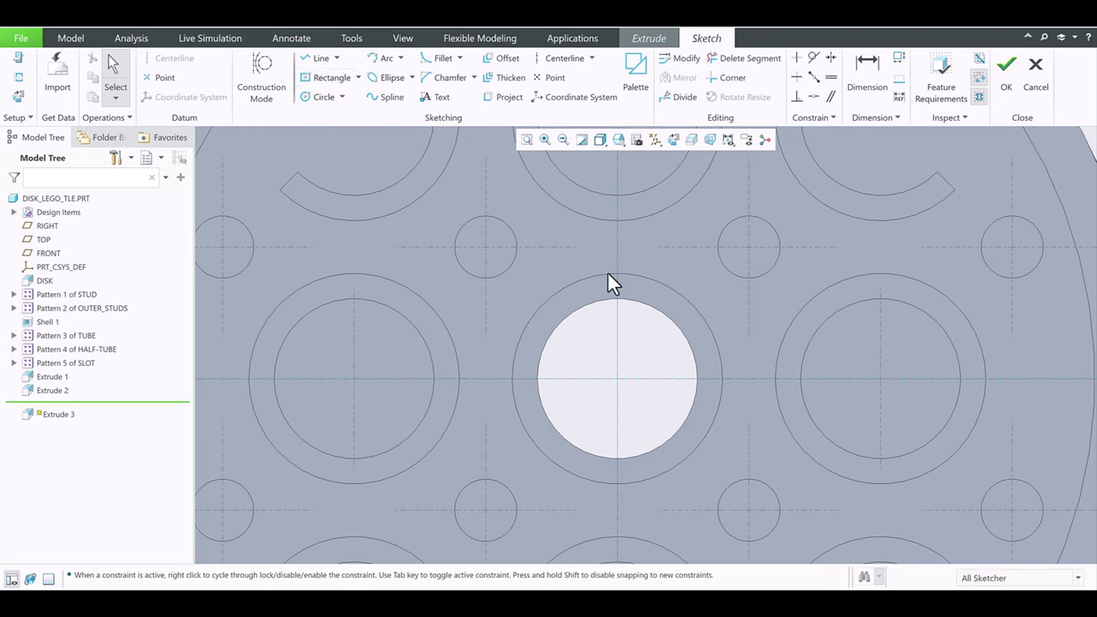
pyautogui.click(319, 82)
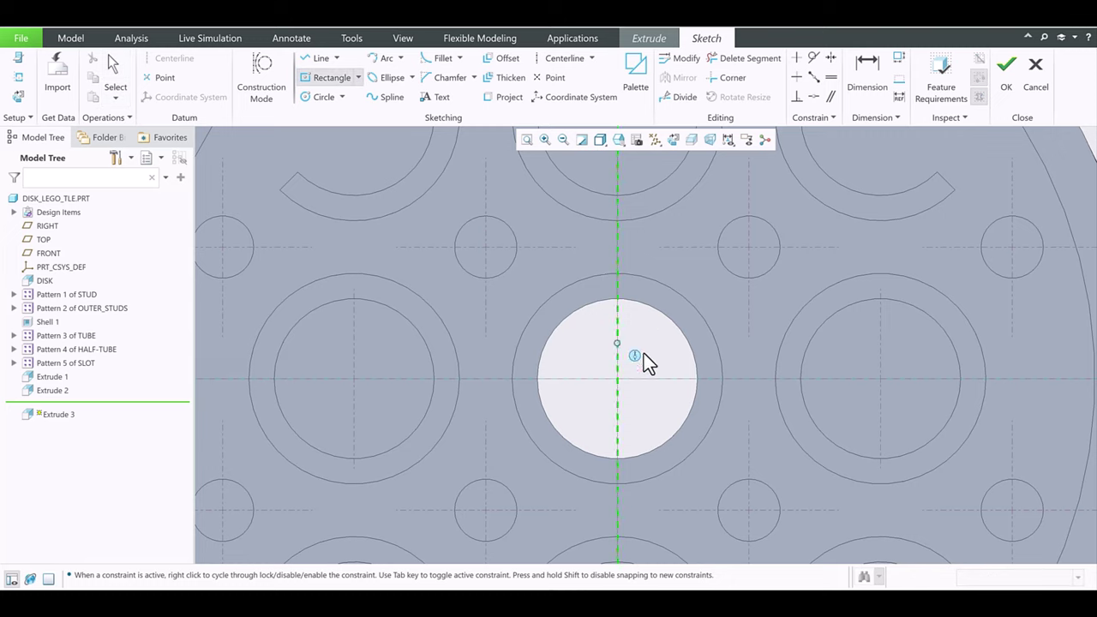
pyautogui.click(617, 285)
pyautogui.click(633, 259)
pyautogui.scroll(2, 633, 261)
pyautogui.scroll(2, 633, 261)
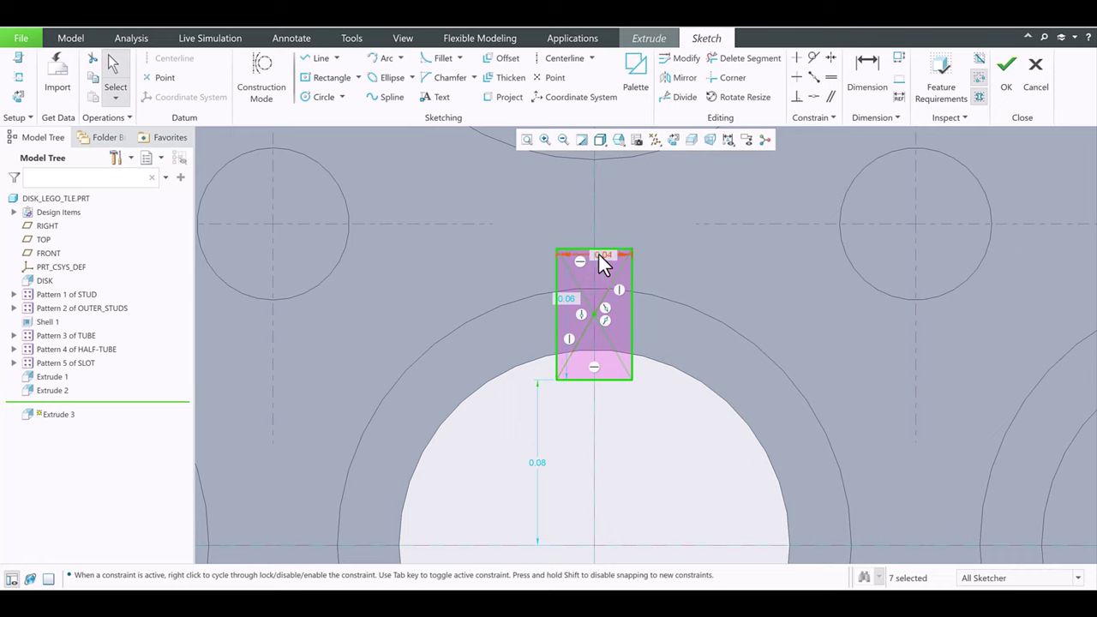
# - Set the rectangle's width to 0.058
pyautogui.click(600, 254)
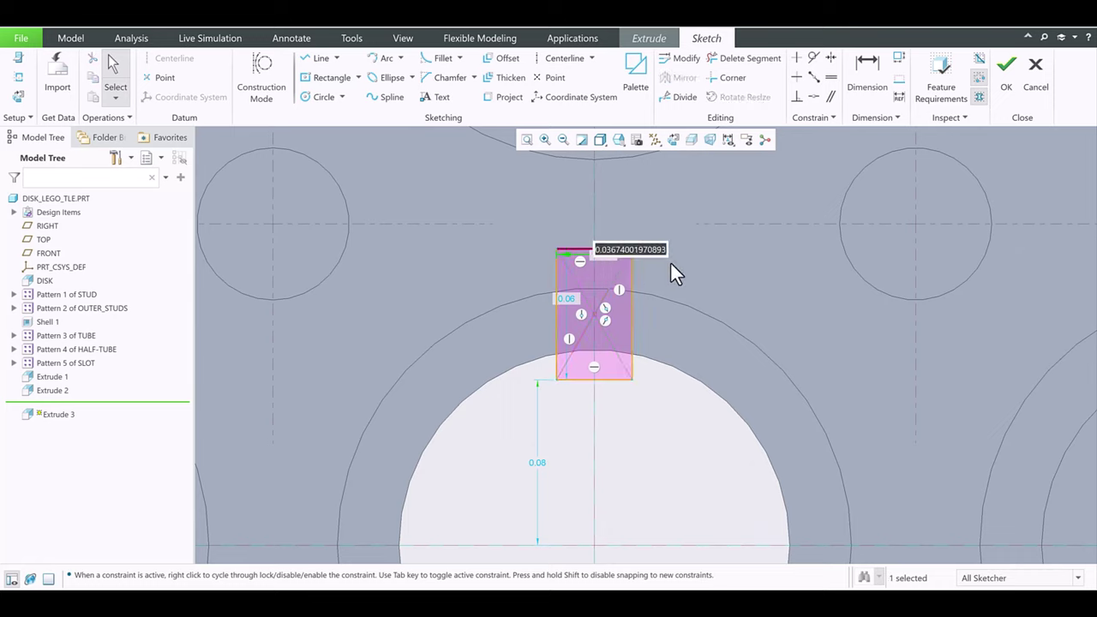
pyautogui.write('0.058')
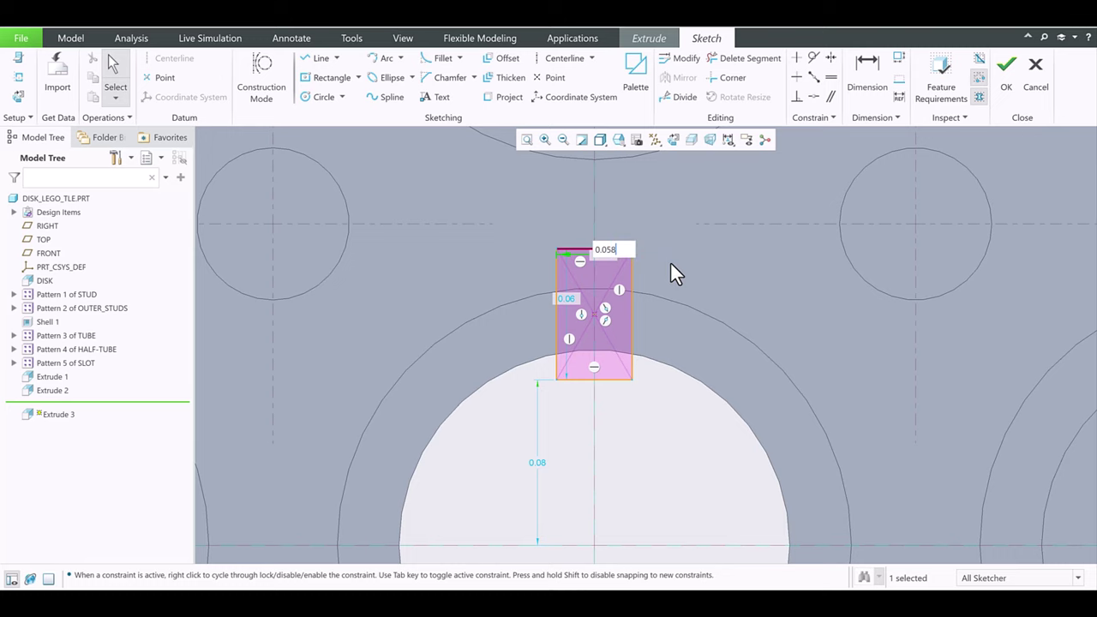
pyautogui.press('Return')
# - Stretch the rectangle to about 0.11 high with its lower edge about 0.04 above the disk's center, and accept the sketch
pyautogui.scroll(-2, 562, 261)
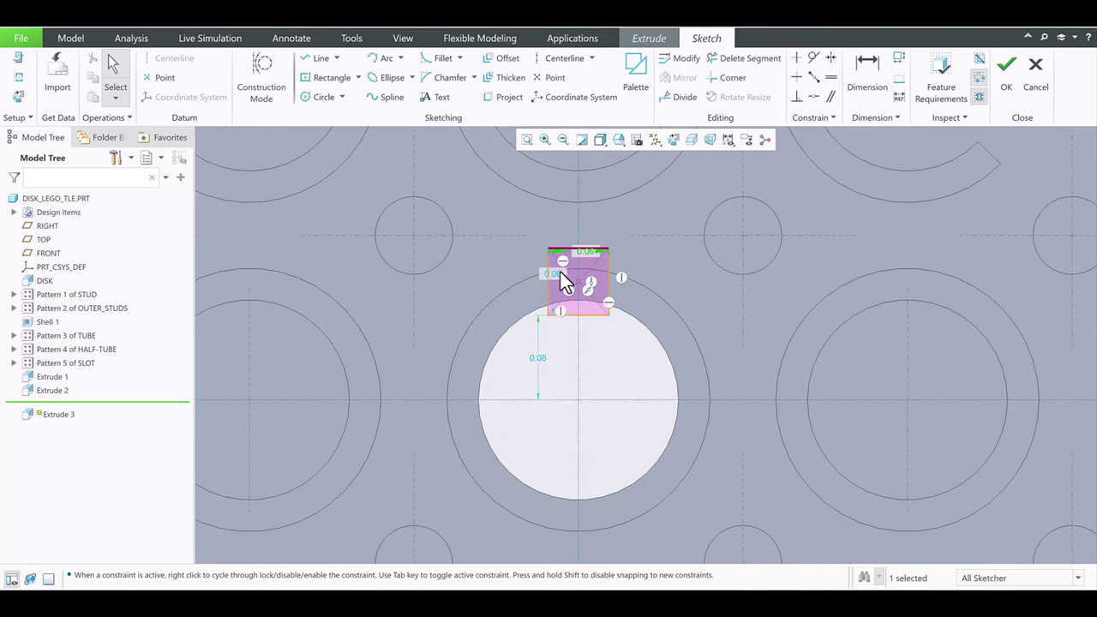
pyautogui.scroll(1, 578, 309)
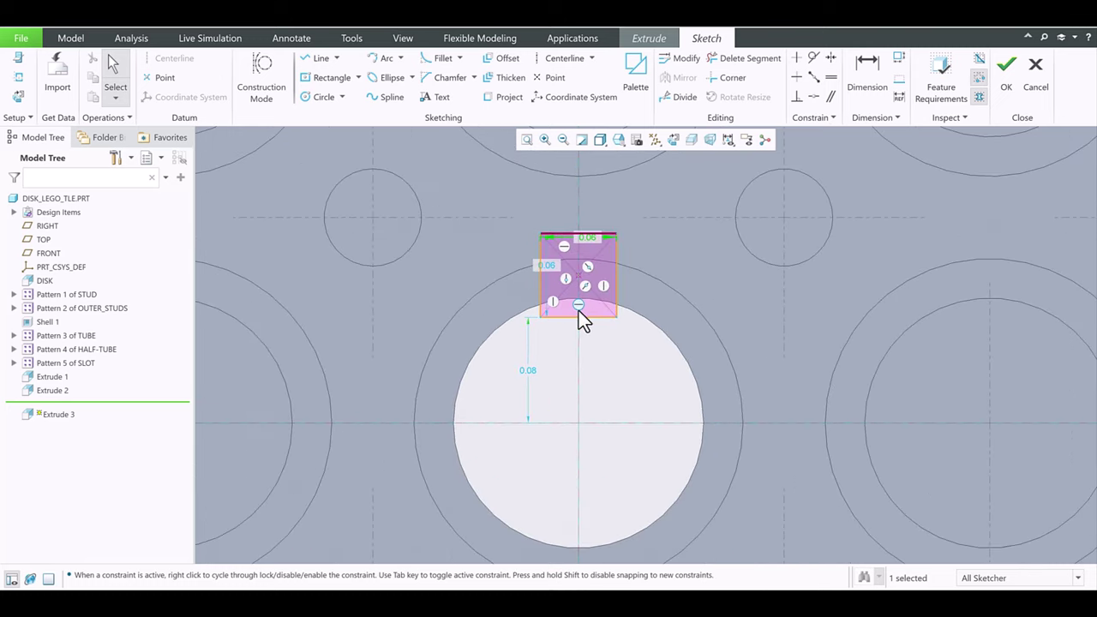
pyautogui.moveTo(580, 318); pyautogui.dragTo(584, 365)
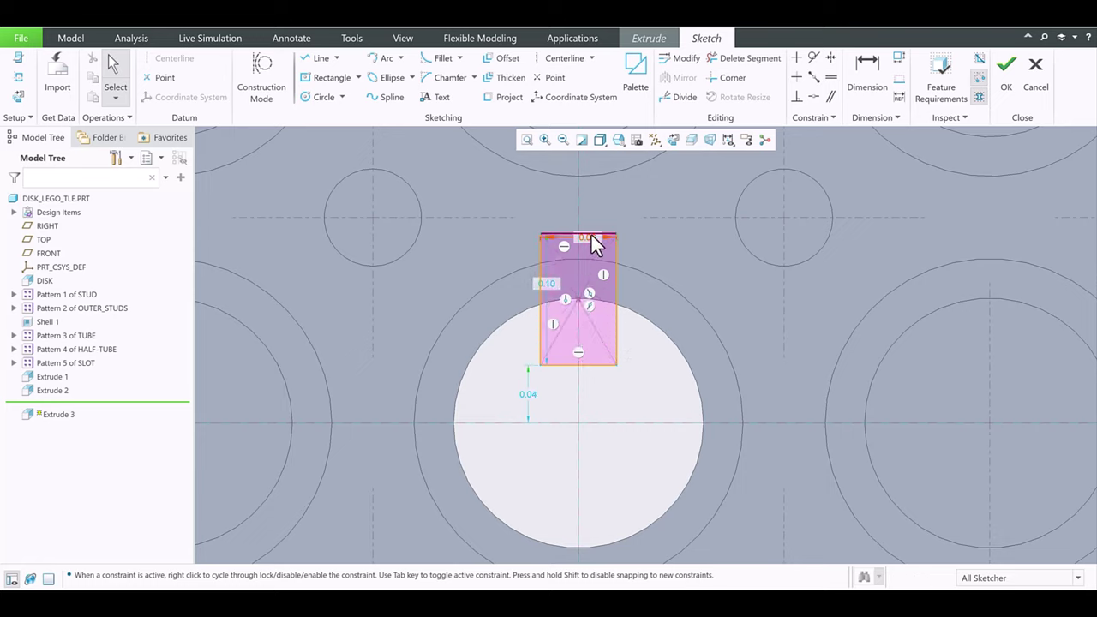
pyautogui.moveTo(567, 233); pyautogui.dragTo(567, 219)
pyautogui.scroll(-3, 588, 282)
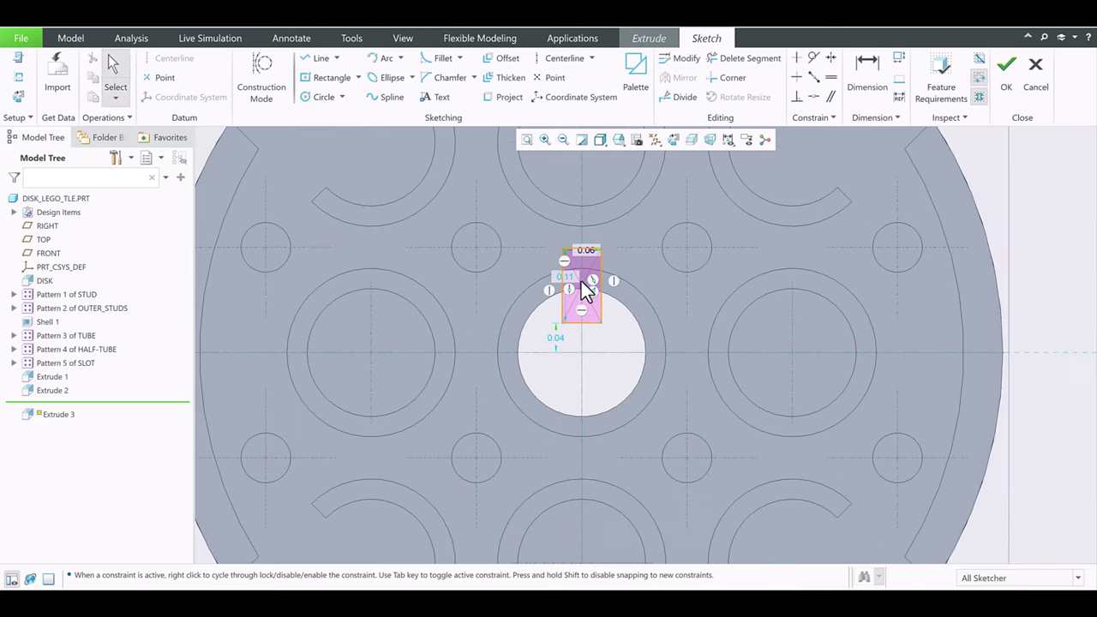
pyautogui.scroll(-3, 329, 215)
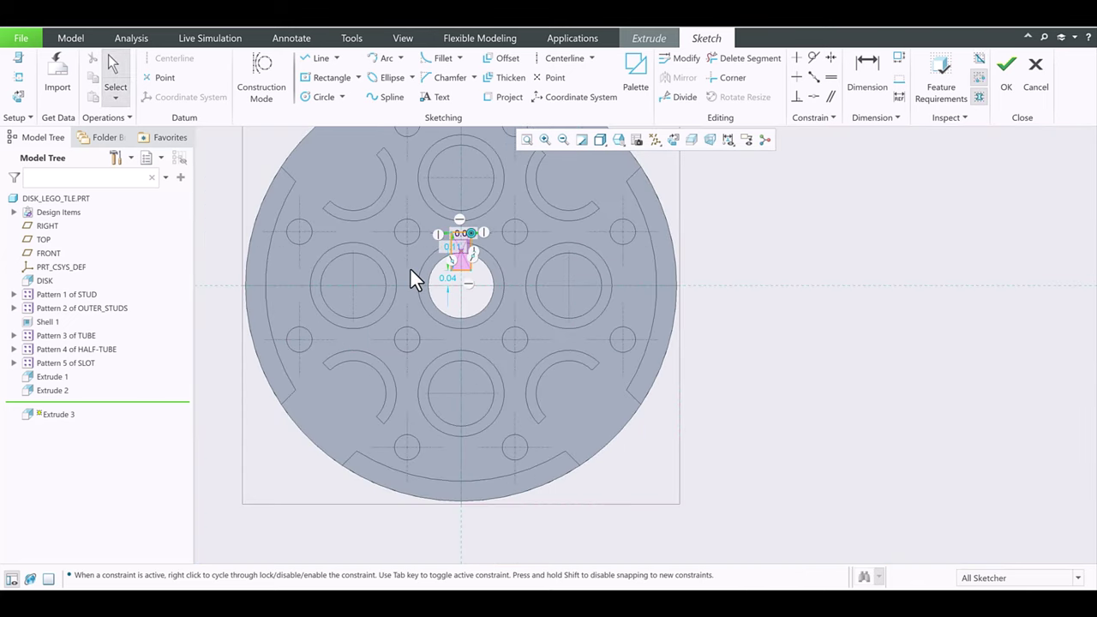
pyautogui.scroll(2, 410, 267)
pyautogui.scroll(2, 497, 222)
pyautogui.scroll(-1, 452, 158)
pyautogui.scroll(2, 452, 160)
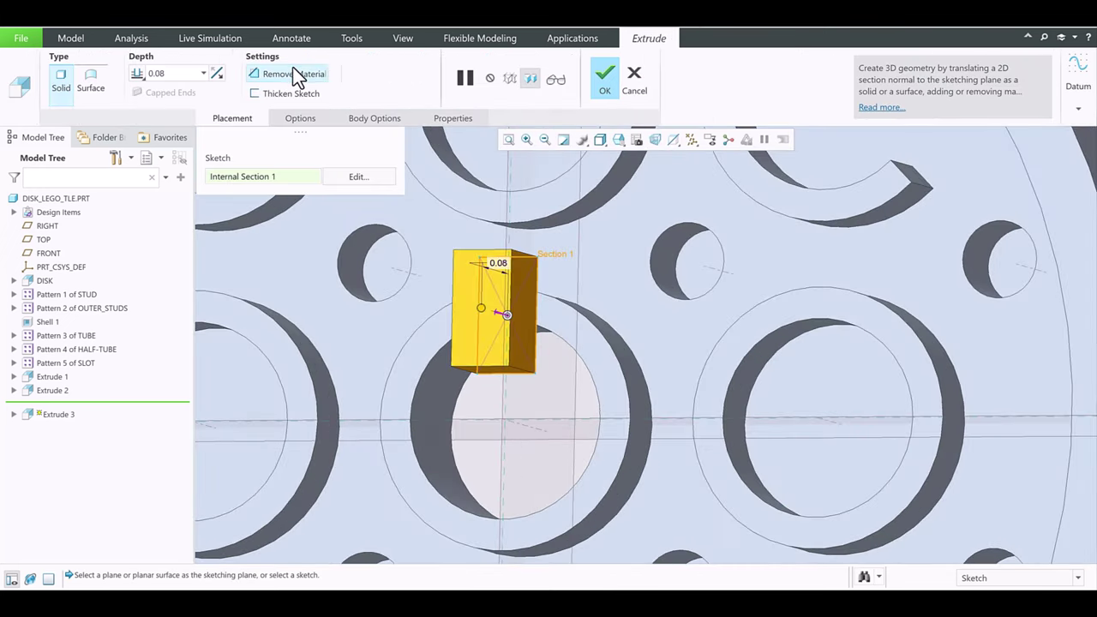
# - Make the notch extrusion remove material, flip its direction into the tube, end it at the disk's recessed underside face, and accept it
pyautogui.click(286, 74)
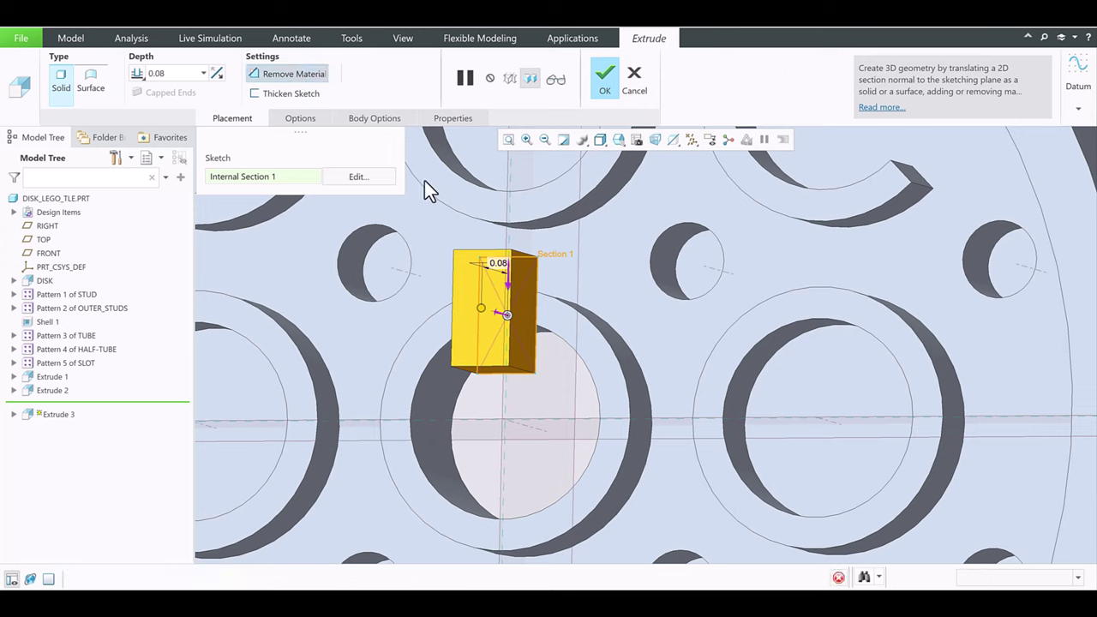
pyautogui.click(495, 311)
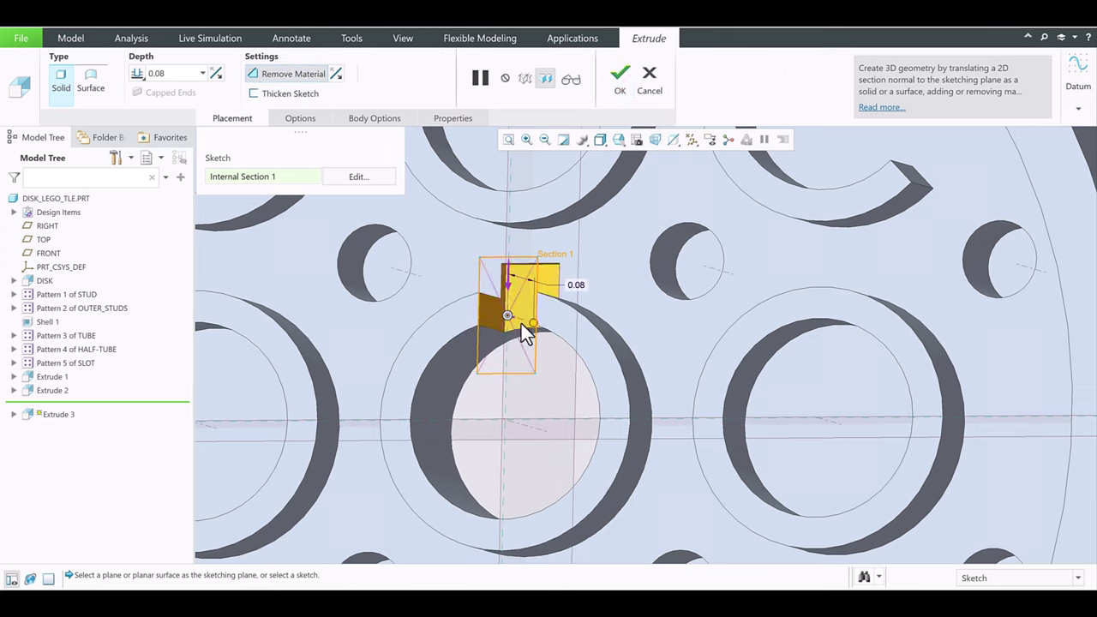
pyautogui.click(139, 74)
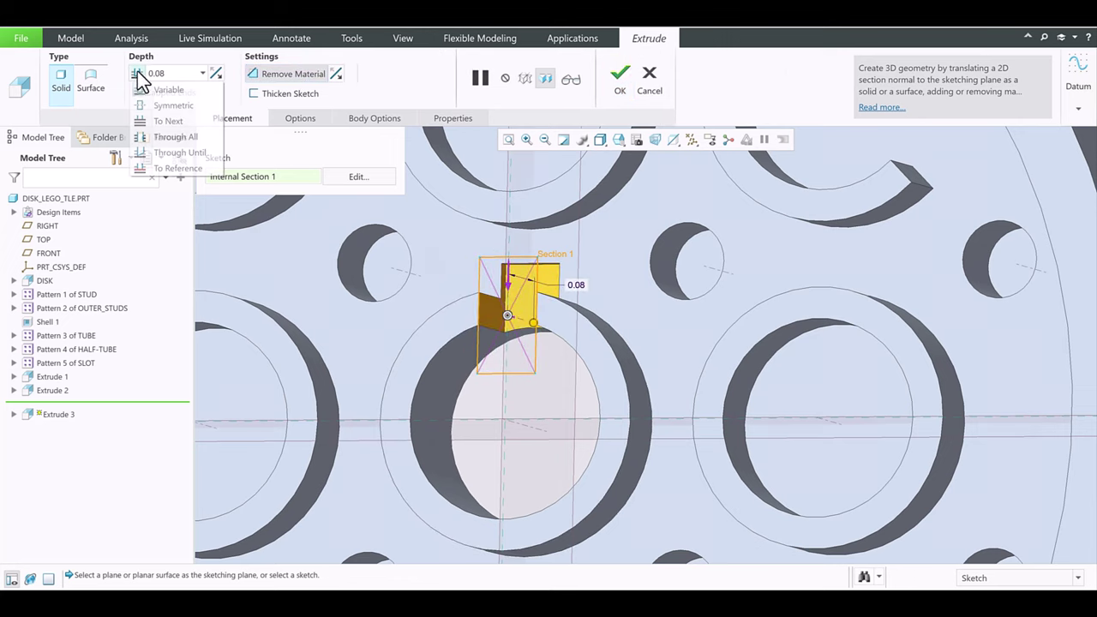
pyautogui.click(170, 169)
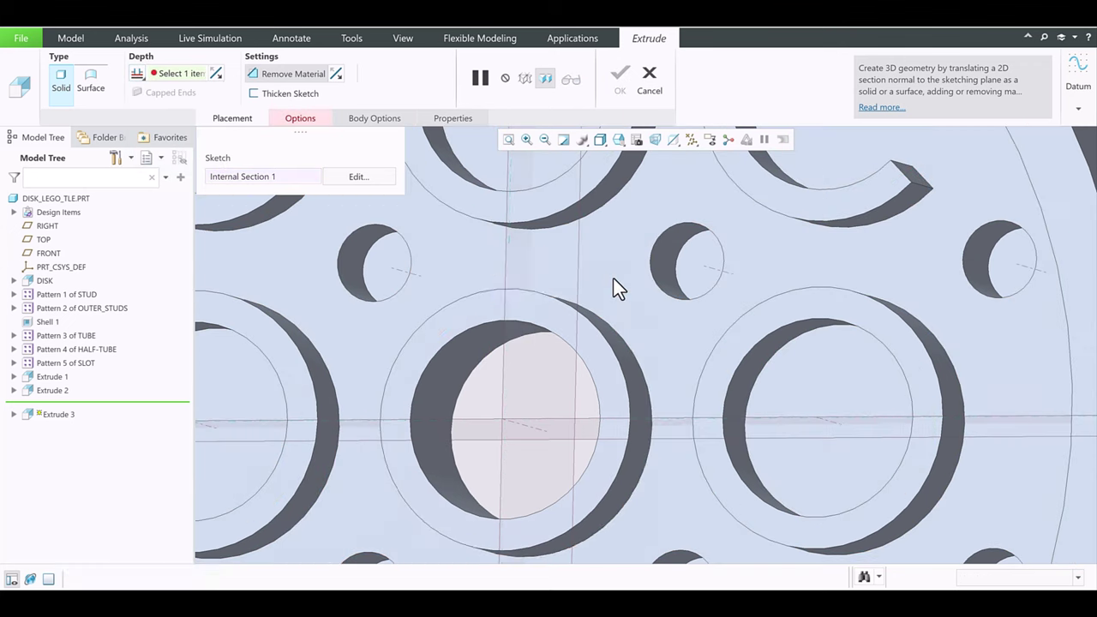
pyautogui.click(614, 278)
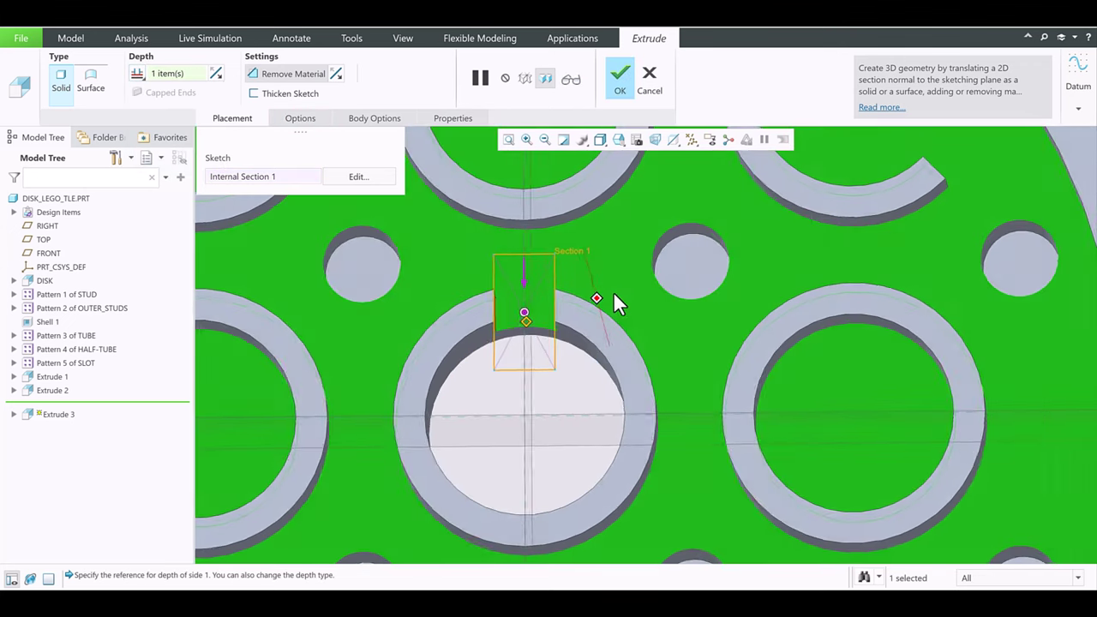
pyautogui.moveTo(612, 291); pyautogui.dragTo(591, 288, button='middle')
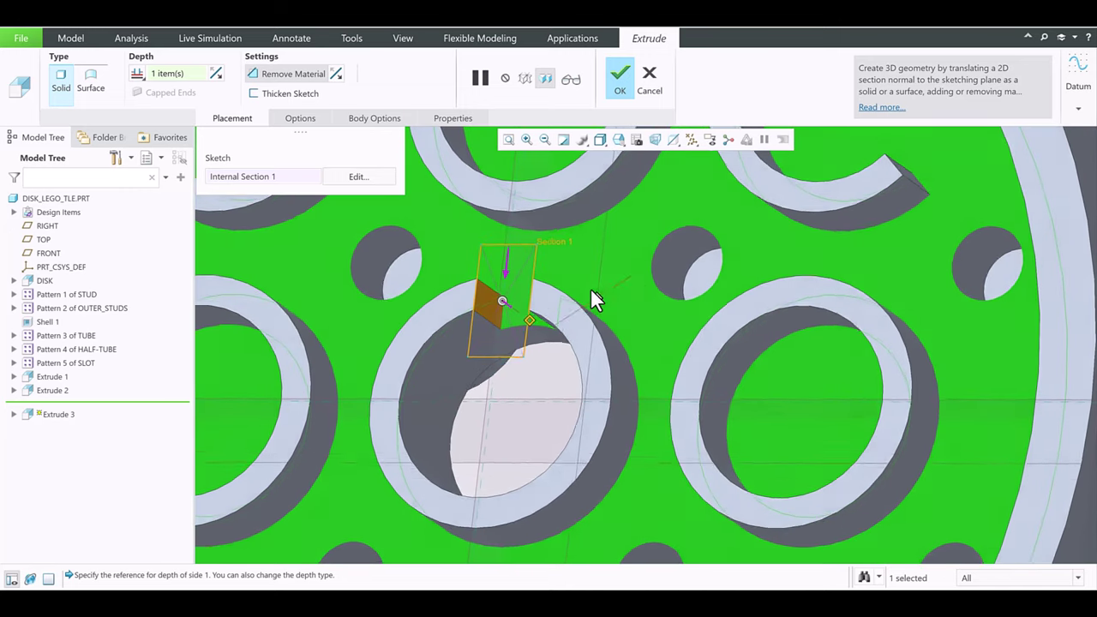
pyautogui.click(621, 79)
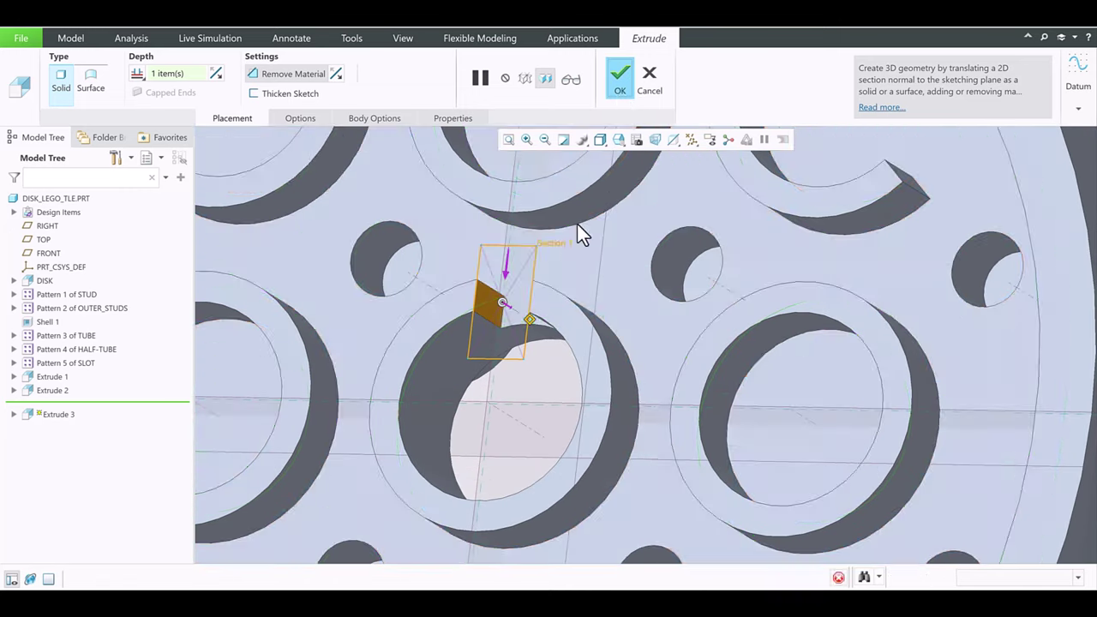
# - Rename the notch feature Extrude 3 as MINI_SLOT
pyautogui.scroll(-5, 562, 248)
pyautogui.moveTo(577, 304)
pyautogui.mouseDown(button='middle')
pyautogui.moveTo(592, 316)
pyautogui.moveTo(564, 311)
pyautogui.mouseUp(button='middle')
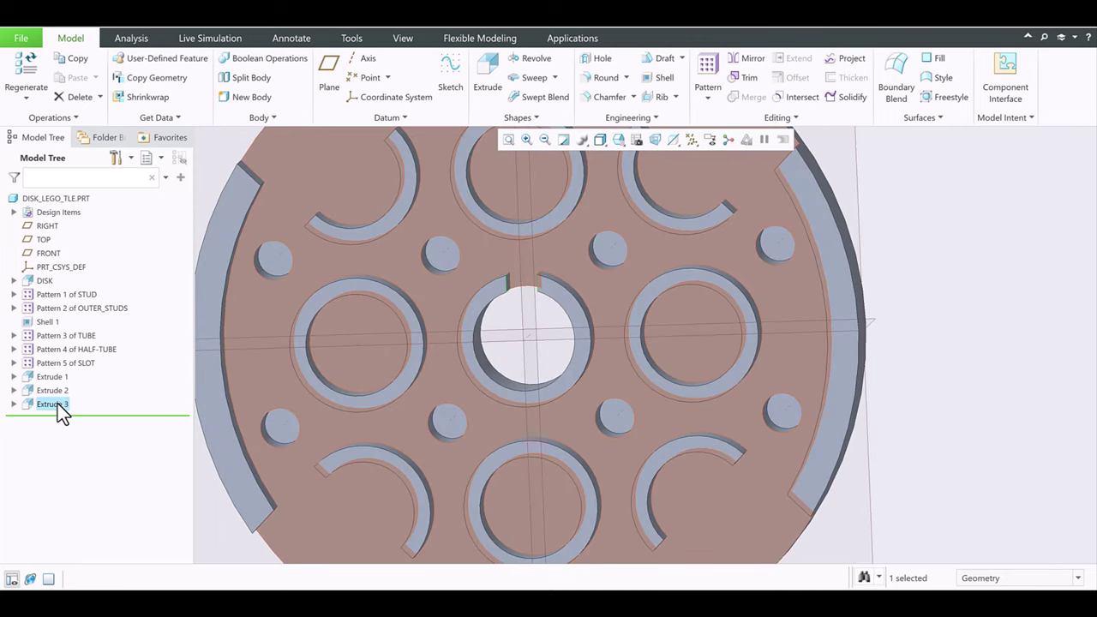
pyautogui.doubleClick(57, 404)
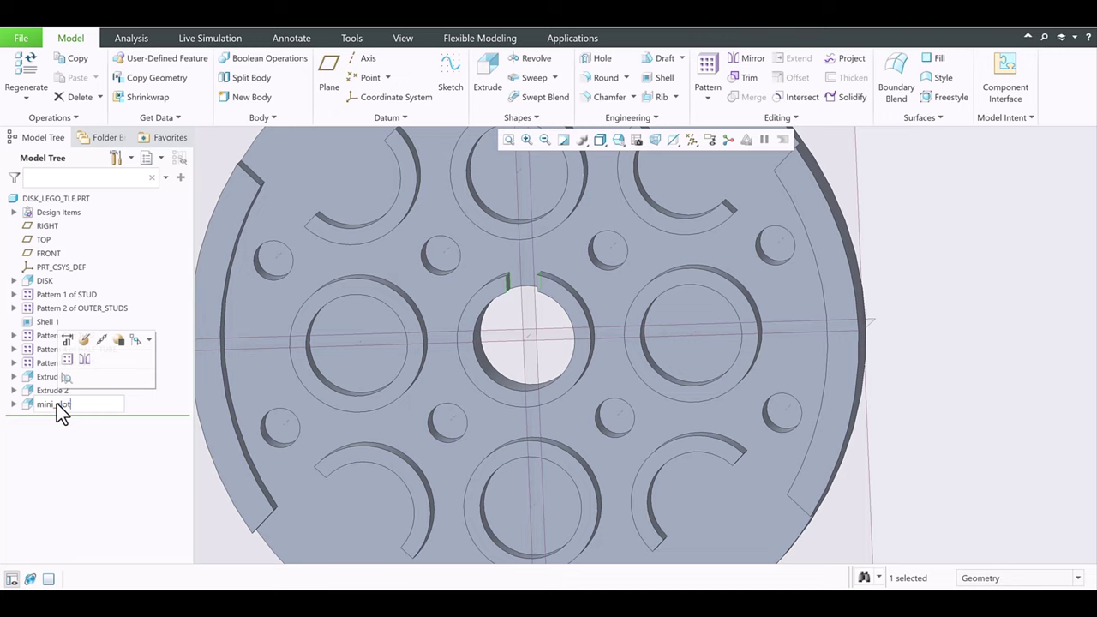
pyautogui.press('Return')
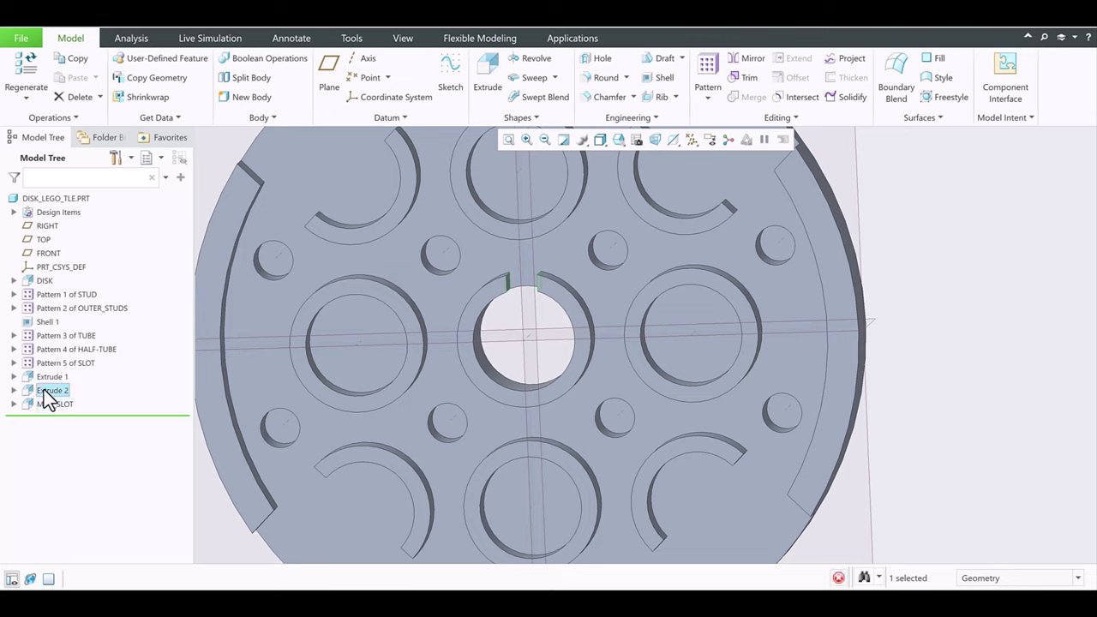
# - Rename Extrude 2 as TABS and Extrude 1 as CENTER_HOLE
pyautogui.doubleClick(47, 391)
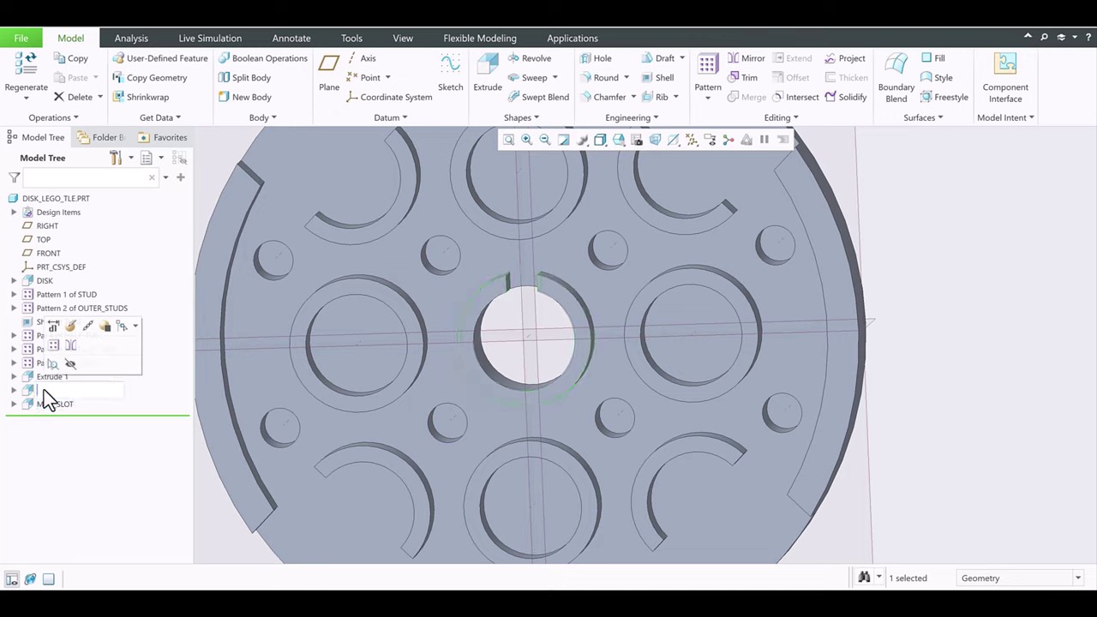
pyautogui.write('tabs')
pyautogui.press('Return')
pyautogui.click(41, 375)
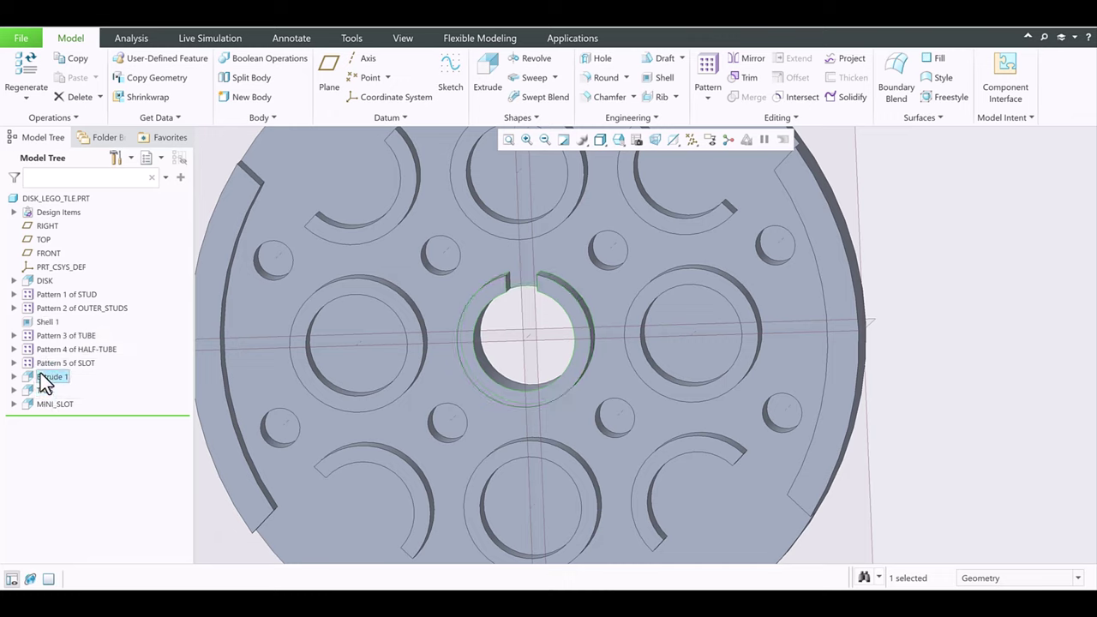
pyautogui.doubleClick(40, 374)
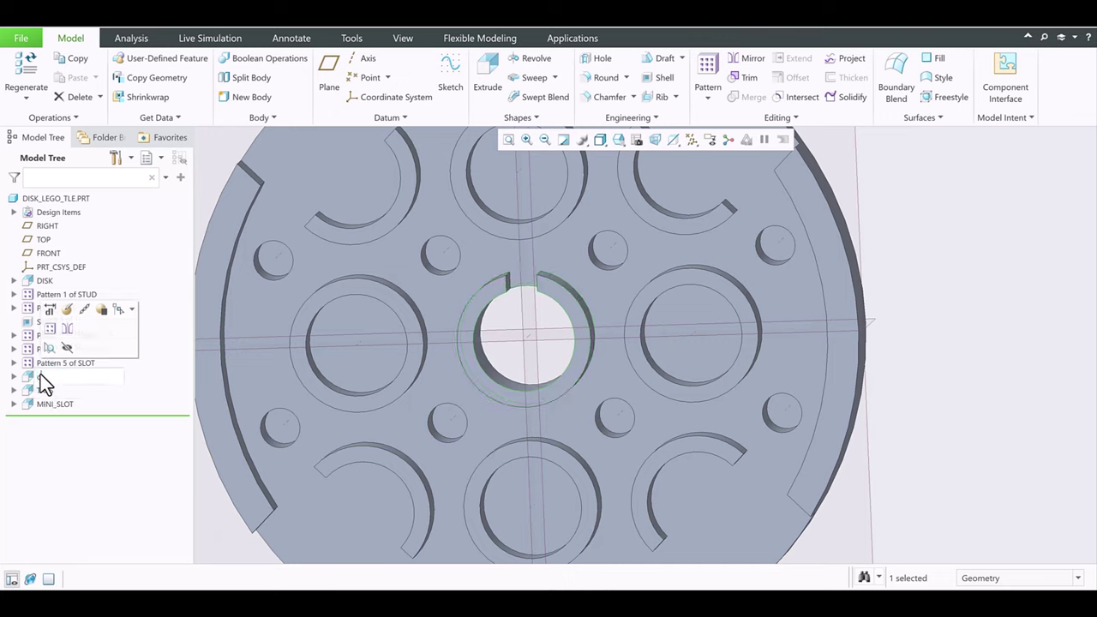
pyautogui.write('center-hole')
pyautogui.press('Return')
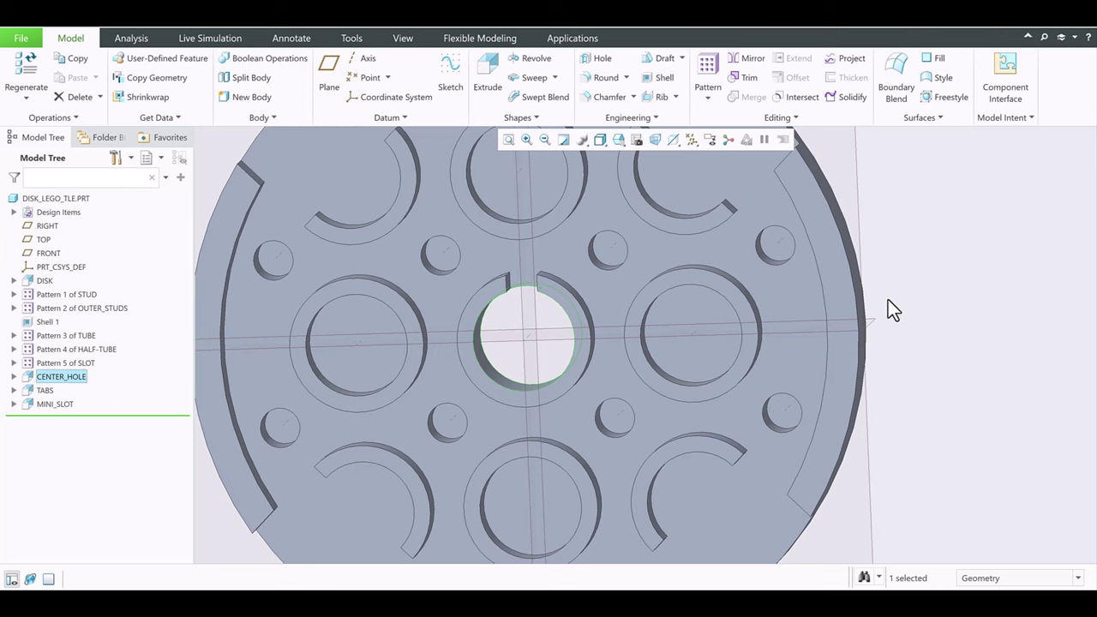
# - Clear the selection and examine the disk's underside around the notched central tube
pyautogui.click(888, 310)
pyautogui.scroll(-3, 638, 435)
pyautogui.moveTo(631, 421)
pyautogui.mouseDown(button='middle')
pyautogui.moveTo(635, 437)
pyautogui.moveTo(625, 426)
pyautogui.mouseUp(button='middle')
pyautogui.scroll(3, 578, 390)
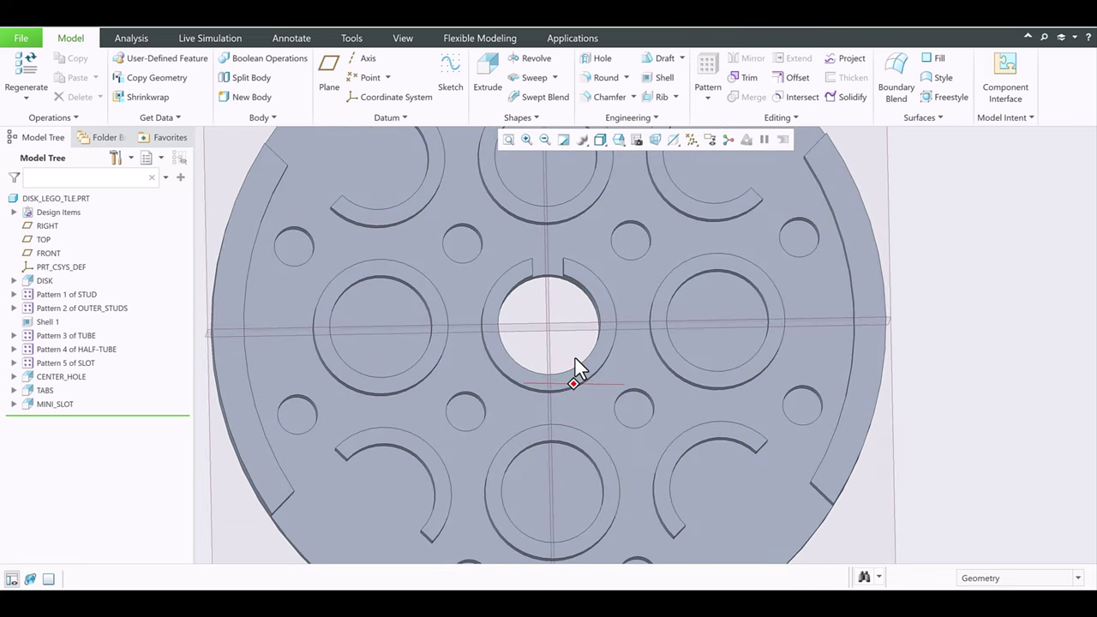
pyautogui.scroll(-3, 569, 360)
pyautogui.scroll(2, 578, 347)
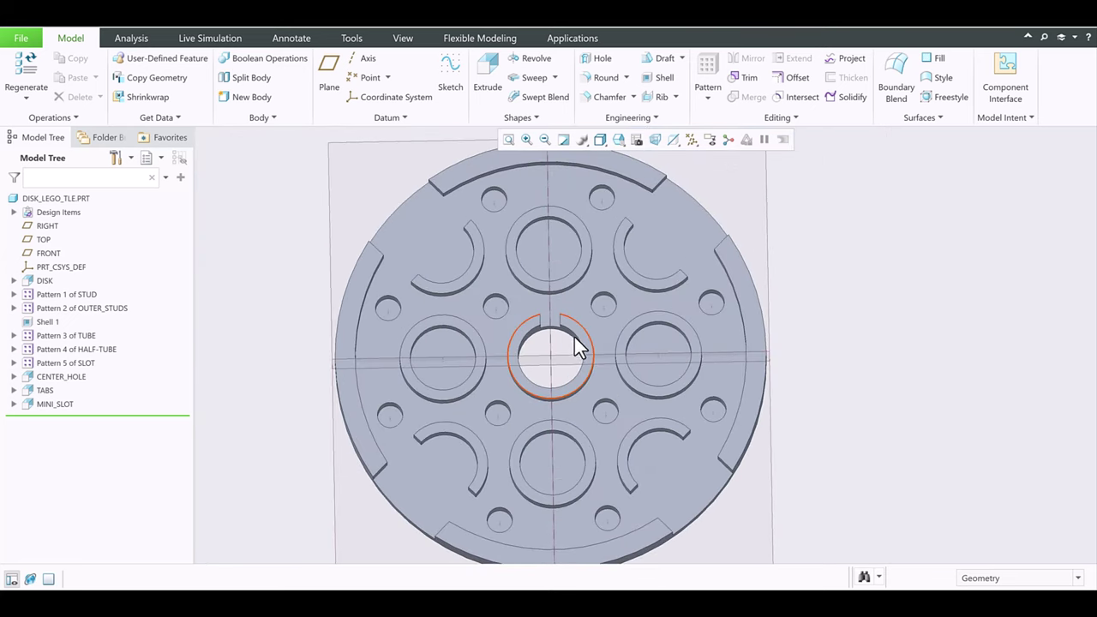
pyautogui.scroll(2, 568, 369)
pyautogui.moveTo(568, 377); pyautogui.dragTo(577, 380, button='middle')
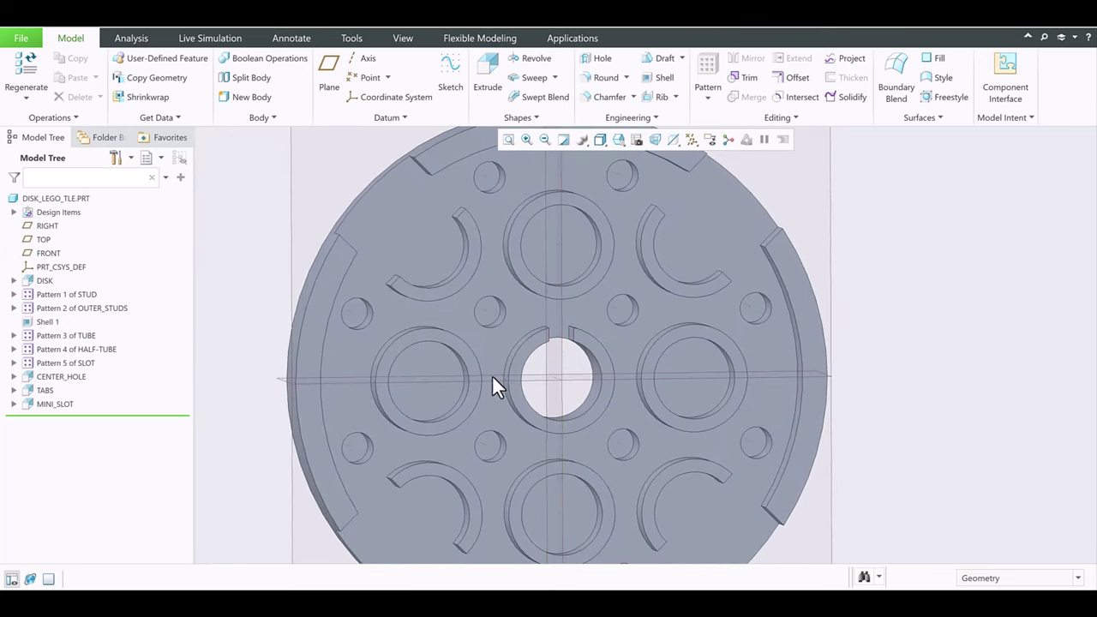
# - Create an axis pattern of MINI_SLOT around the disk's central axis with 4 members spaced 90 degrees apart
pyautogui.click(54, 405)
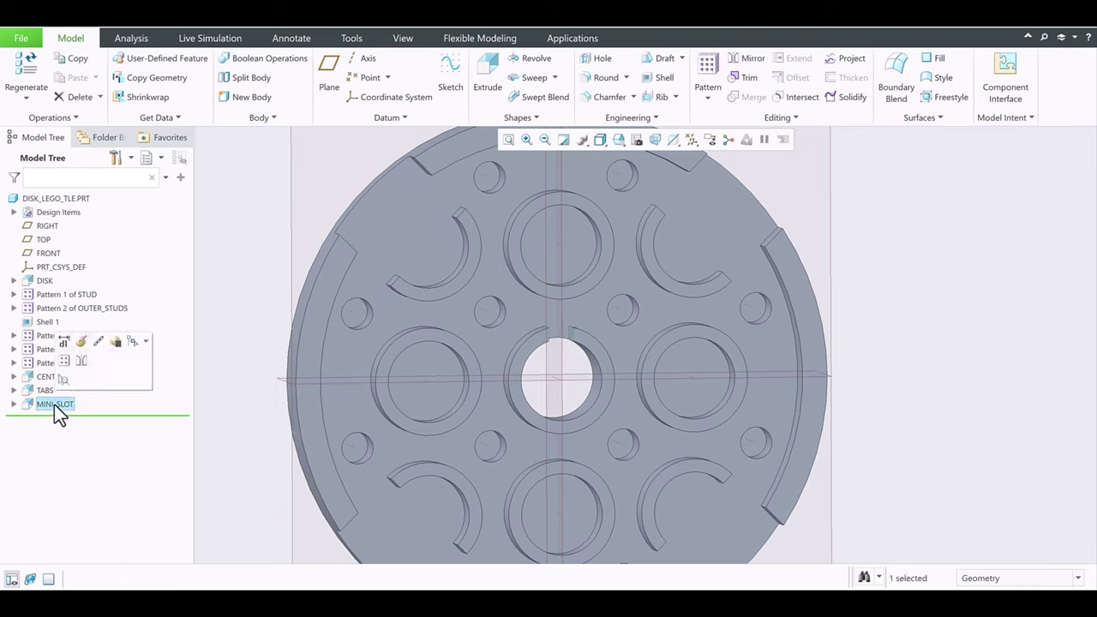
pyautogui.click(64, 361)
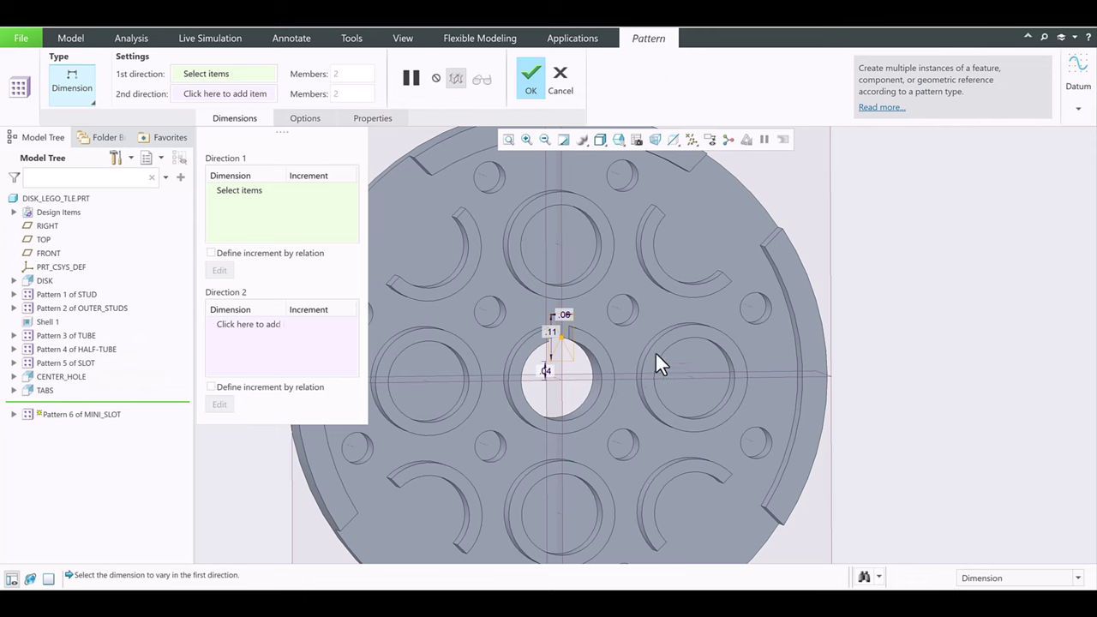
pyautogui.scroll(-3, 655, 351)
pyautogui.scroll(3, 629, 344)
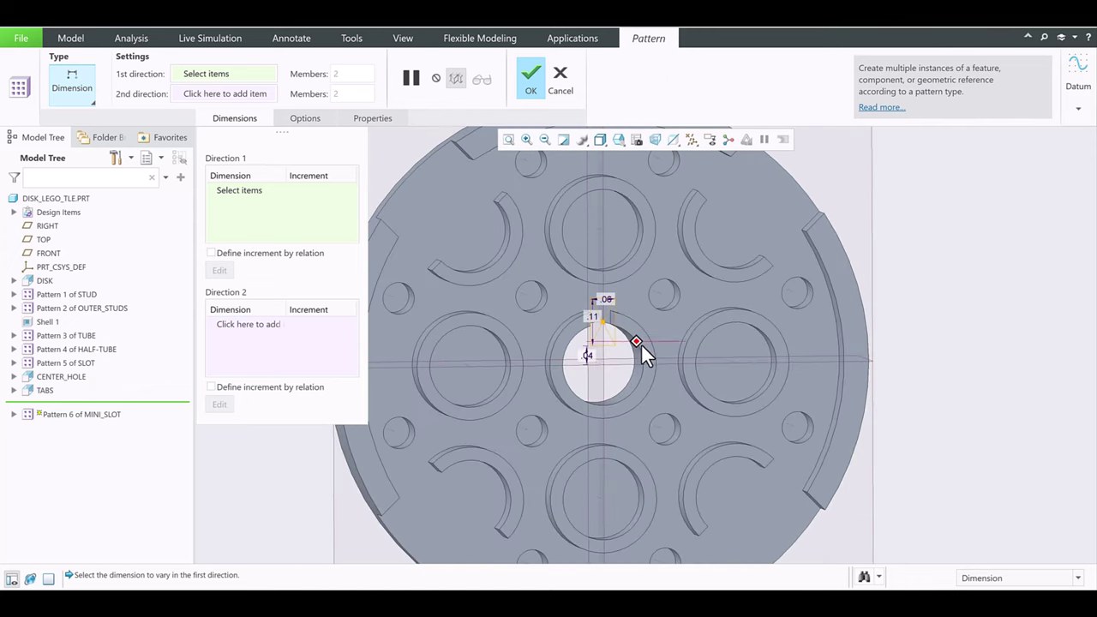
pyautogui.moveTo(641, 344); pyautogui.dragTo(632, 360, button='middle')
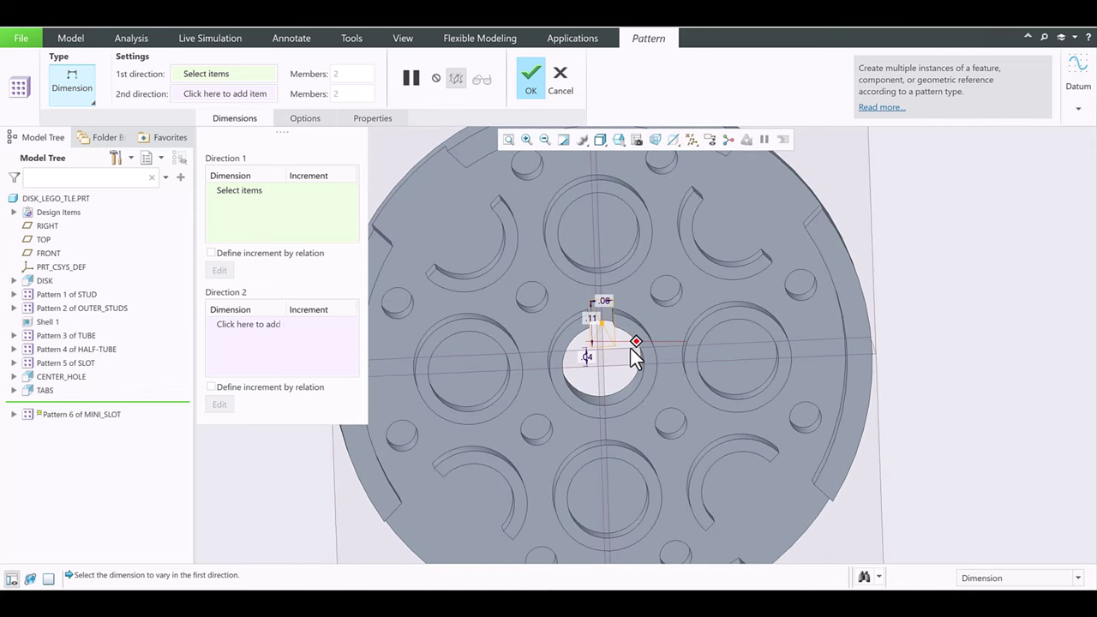
pyautogui.click(94, 77)
pyautogui.click(92, 147)
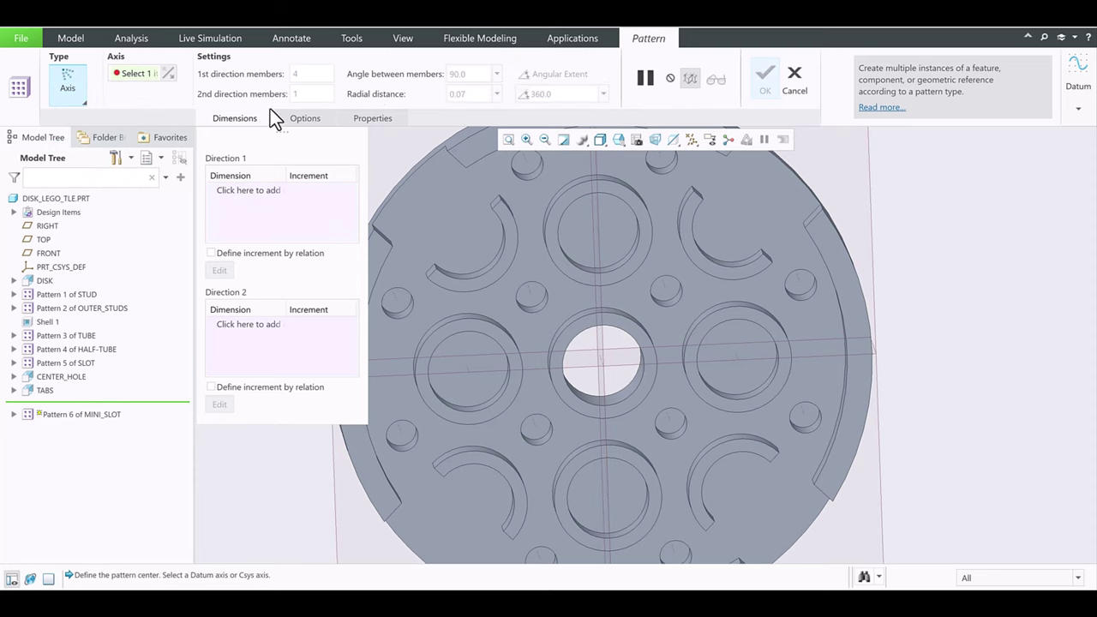
pyautogui.click(600, 361)
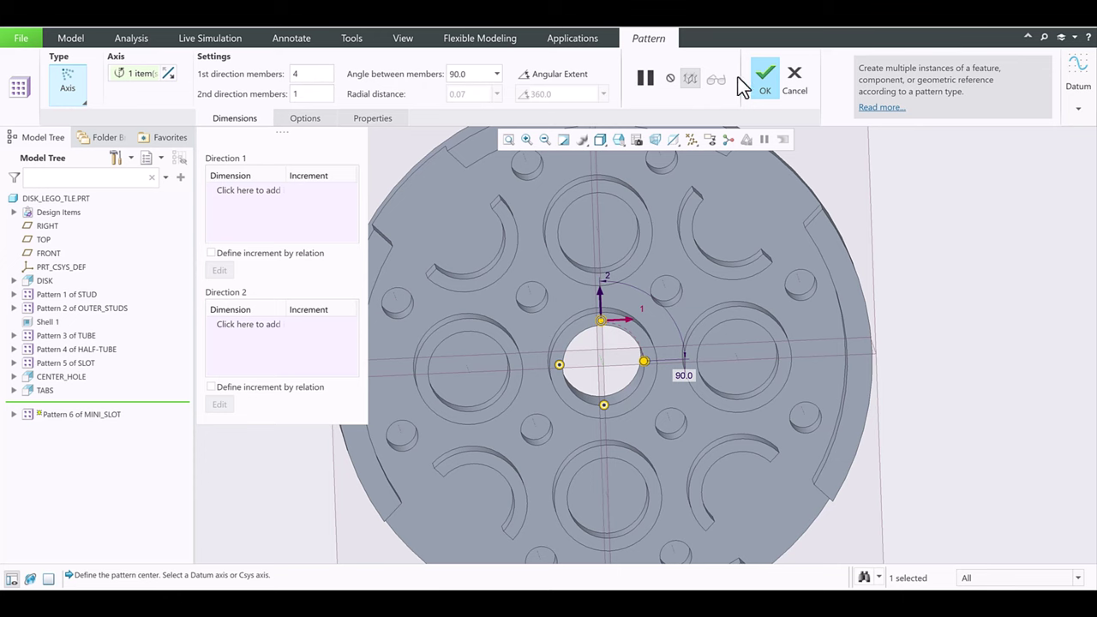
pyautogui.click(763, 84)
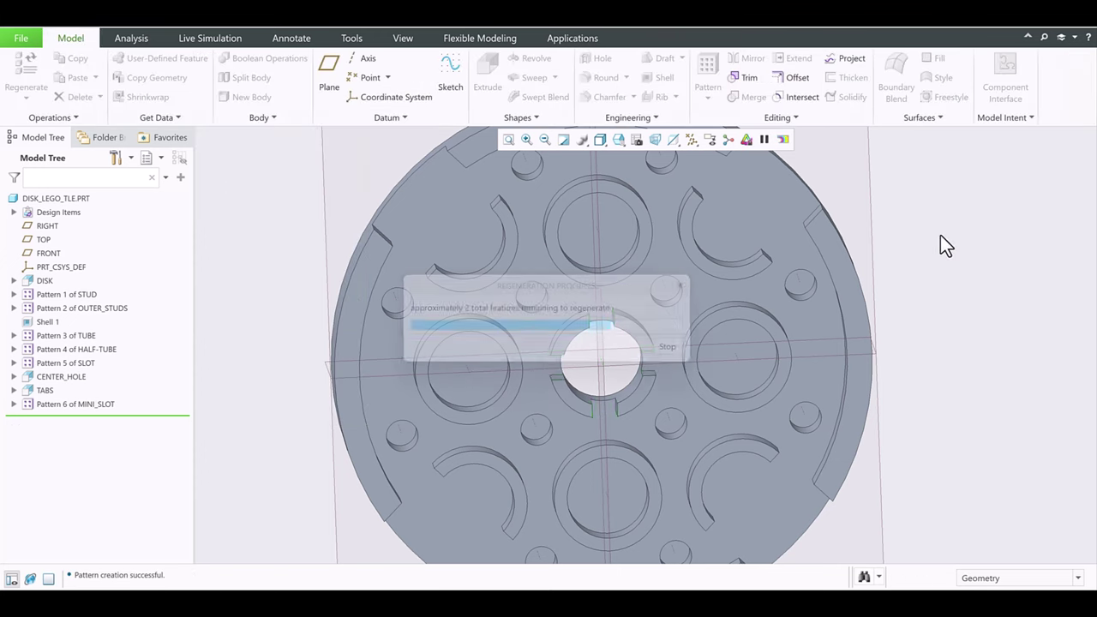
# - Examine the studded side of the disk and return the model to its standard orientation
pyautogui.moveTo(761, 253)
pyautogui.mouseDown(button='middle')
pyautogui.moveTo(758, 216)
pyautogui.moveTo(741, 219)
pyautogui.moveTo(782, 281)
pyautogui.moveTo(798, 342)
pyautogui.moveTo(825, 350)
pyautogui.mouseUp(button='middle')
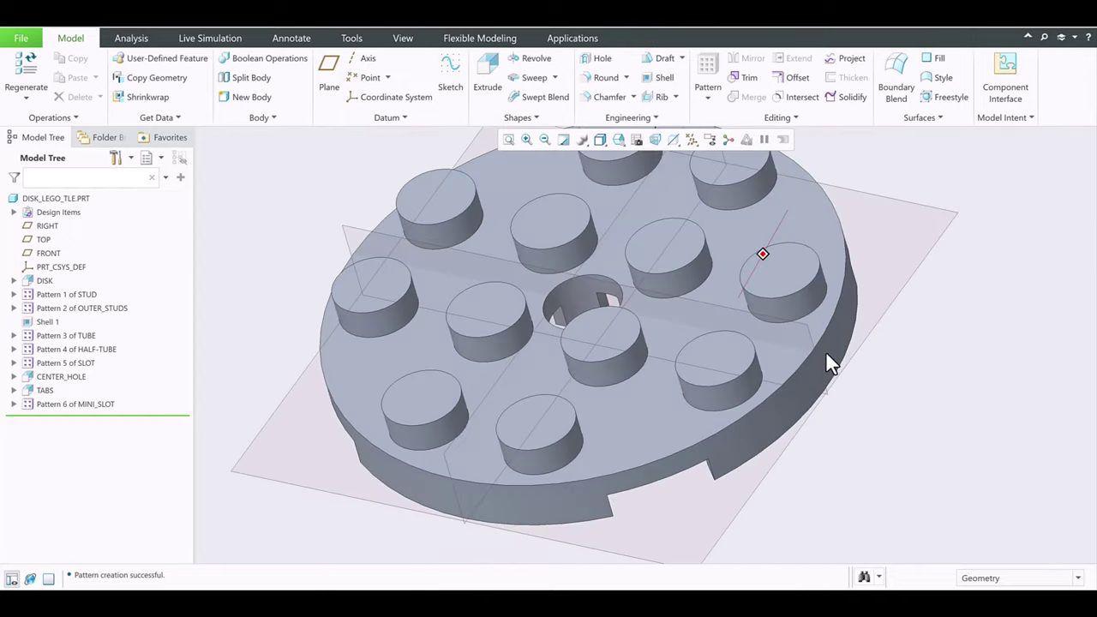
pyautogui.moveTo(763, 308); pyautogui.dragTo(669, 267, button='middle')
pyautogui.scroll(-3, 543, 274)
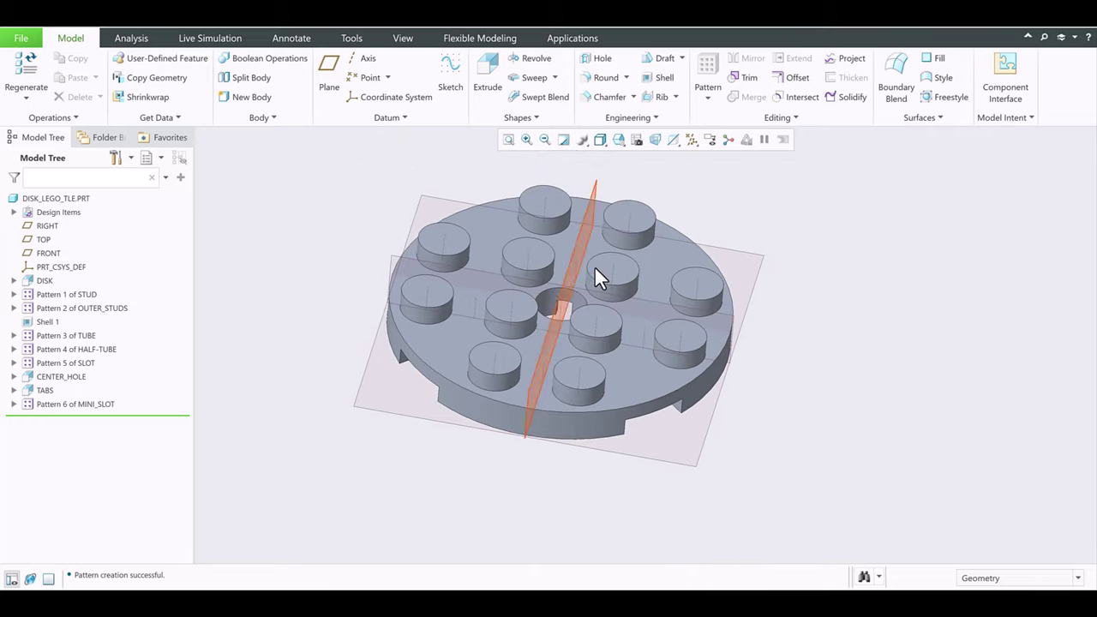
pyautogui.hotkey('ctrl', 'd')
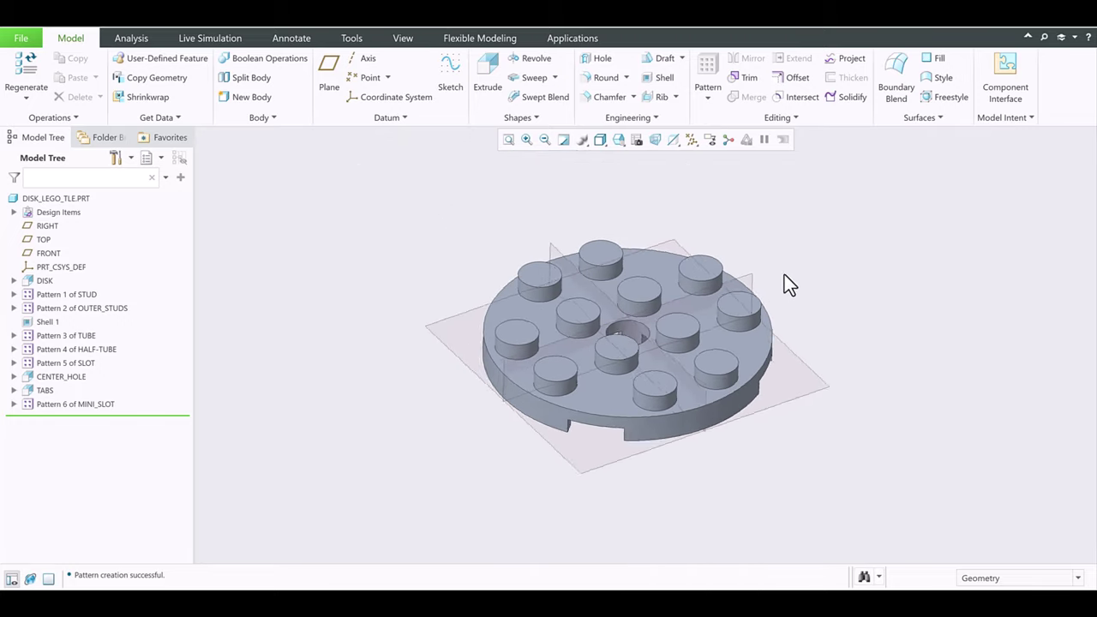
pyautogui.scroll(2, 836, 384)
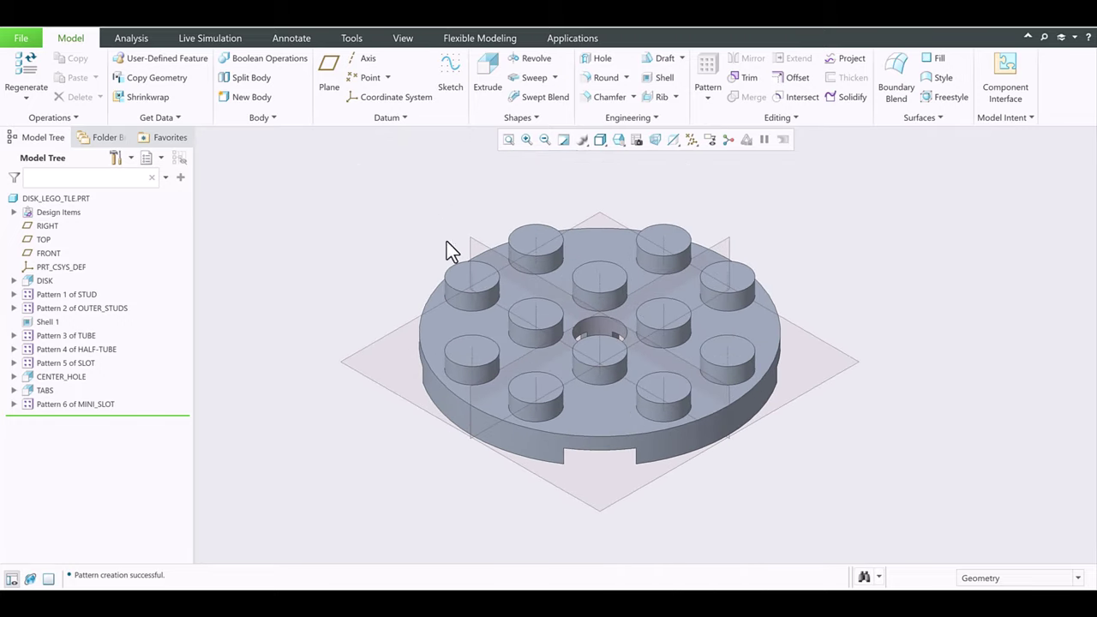